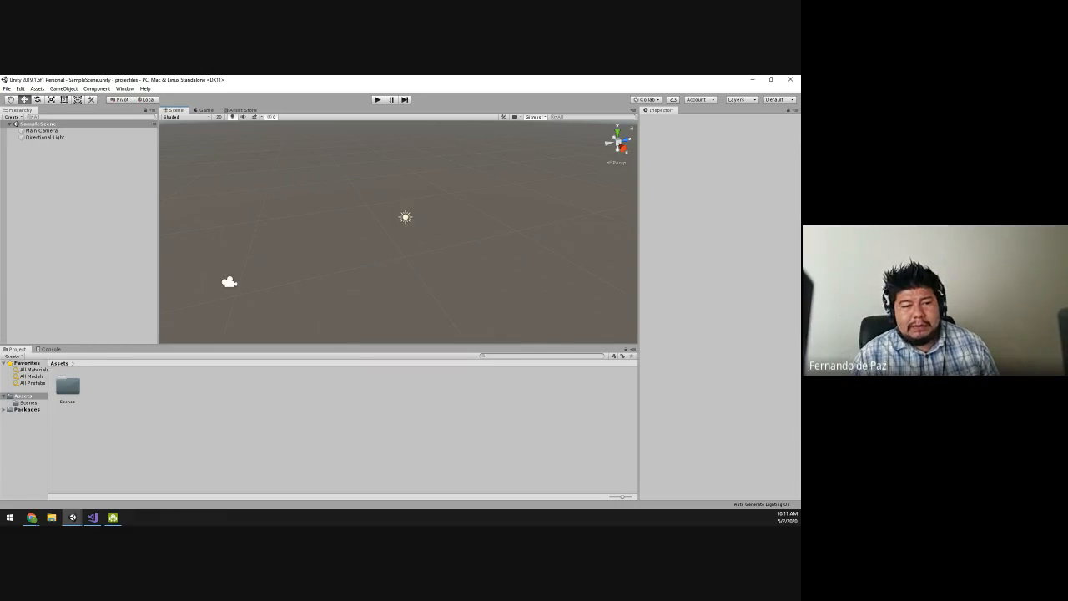
# Step: Add a 3D plane to the sample scene as the ground
pyautogui.hotkey('alt', 'Tab')
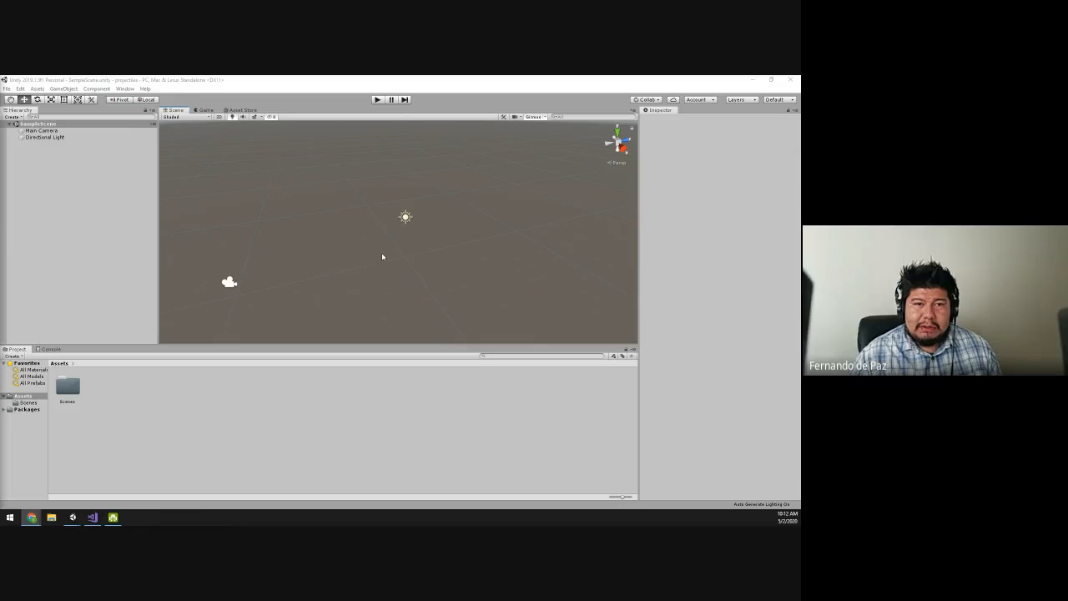
pyautogui.keyDown('alt'); pyautogui.moveTo(408, 255); pyautogui.dragTo(339, 264); pyautogui.keyUp('alt')
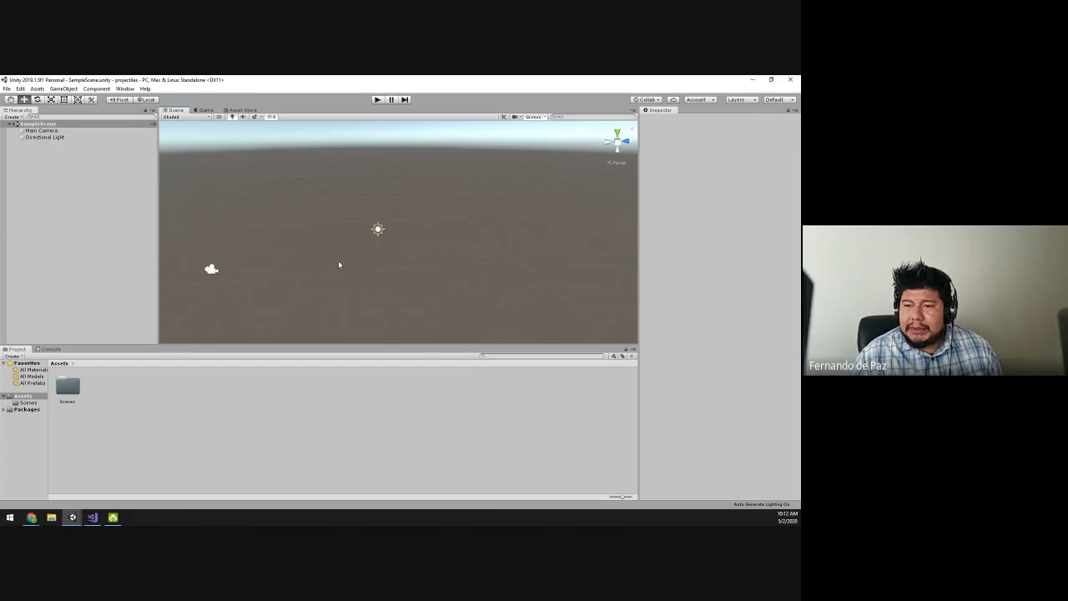
pyautogui.click(64, 88)
pyautogui.moveTo(117, 117)
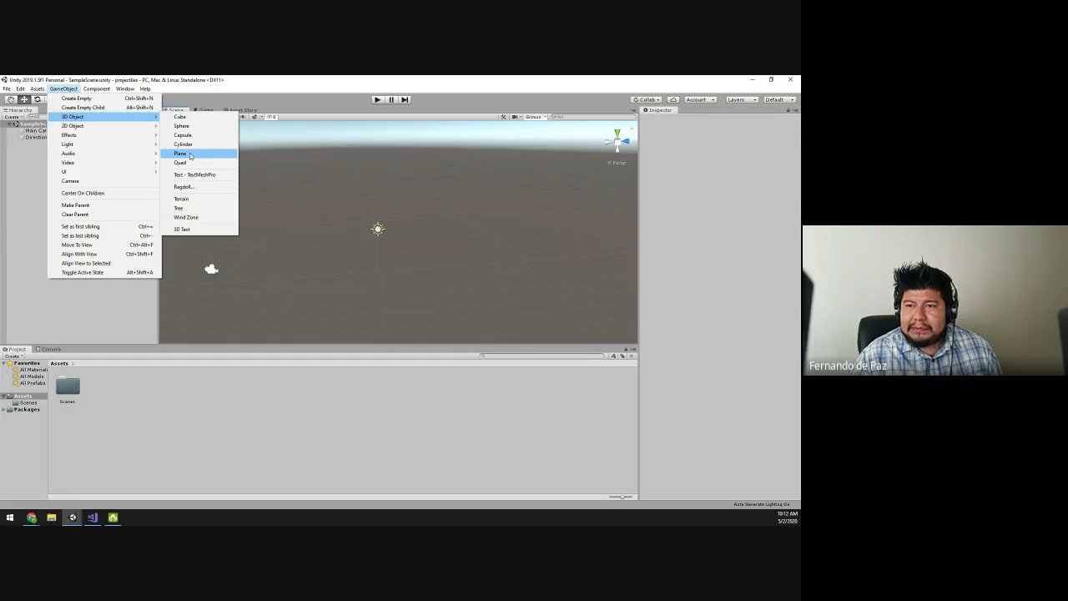
pyautogui.click(189, 156)
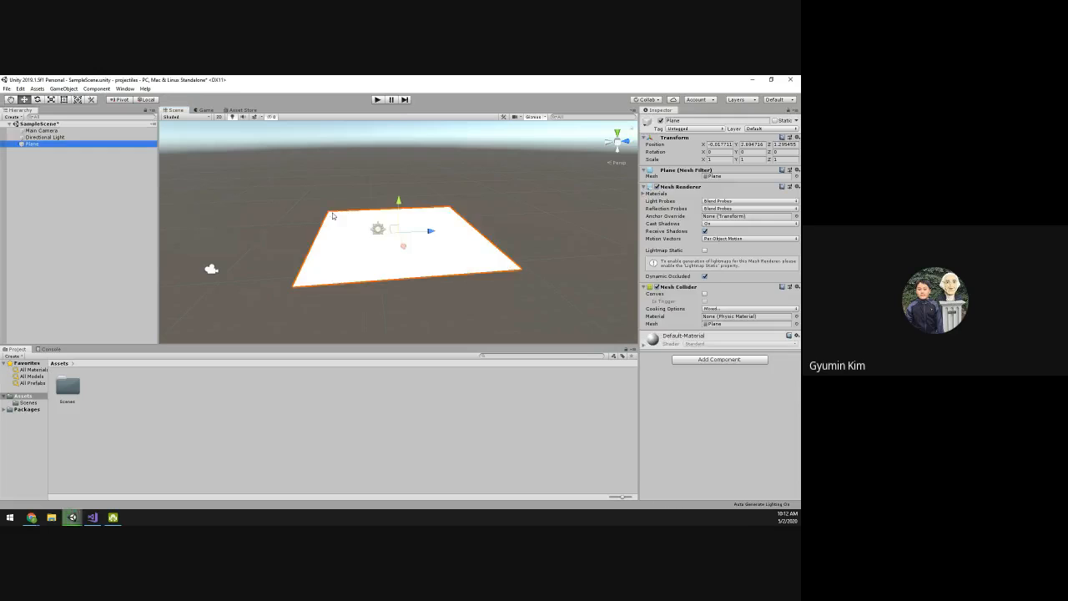
pyautogui.keyDown('alt'); pyautogui.moveTo(317, 239); pyautogui.dragTo(447, 215); pyautogui.keyUp('alt')
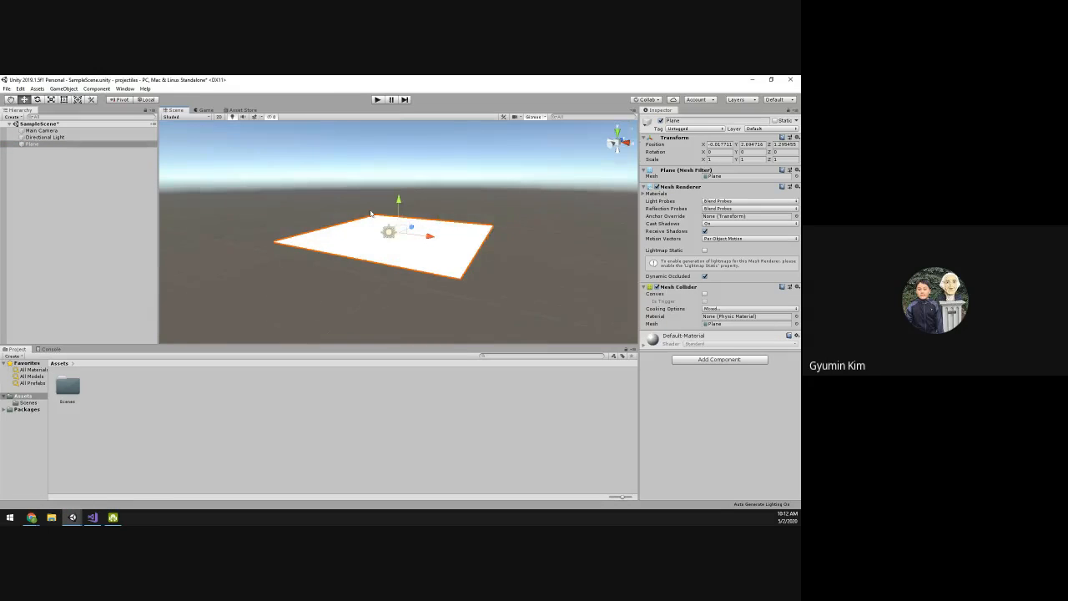
pyautogui.click(64, 89)
pyautogui.moveTo(104, 120)
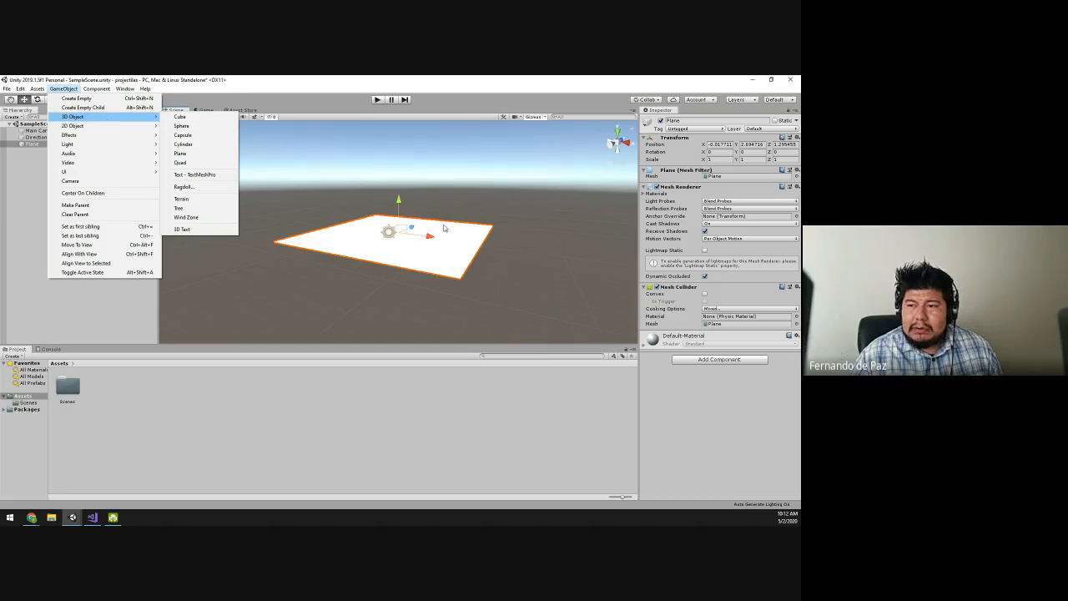
pyautogui.click(572, 254)
pyautogui.click(452, 251)
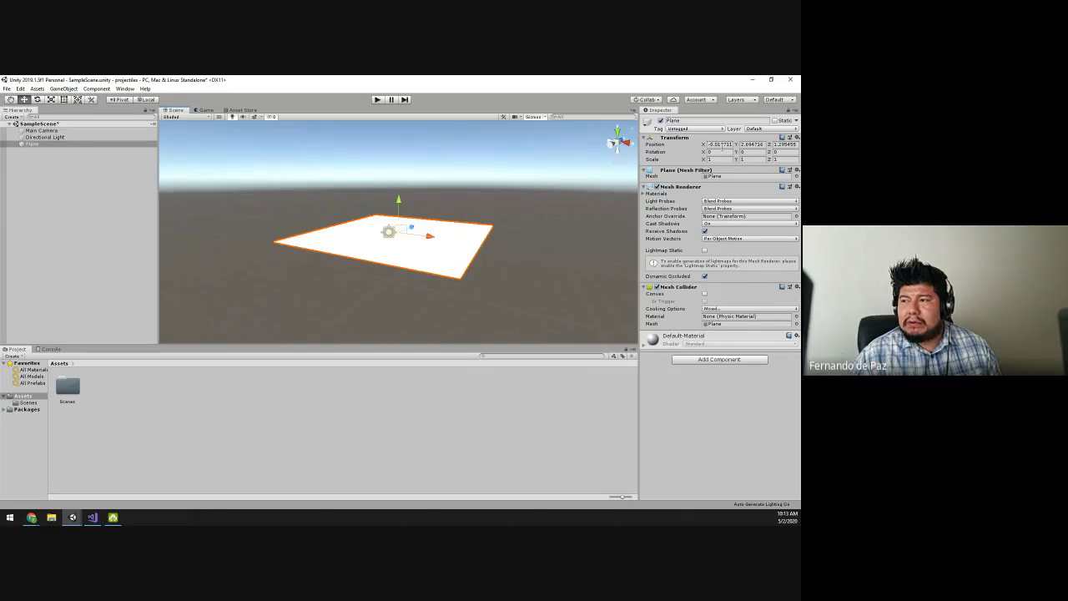
# Step: Set the plane's position to 0, 0, 0 on X, Y and Z
pyautogui.doubleClick(722, 145)
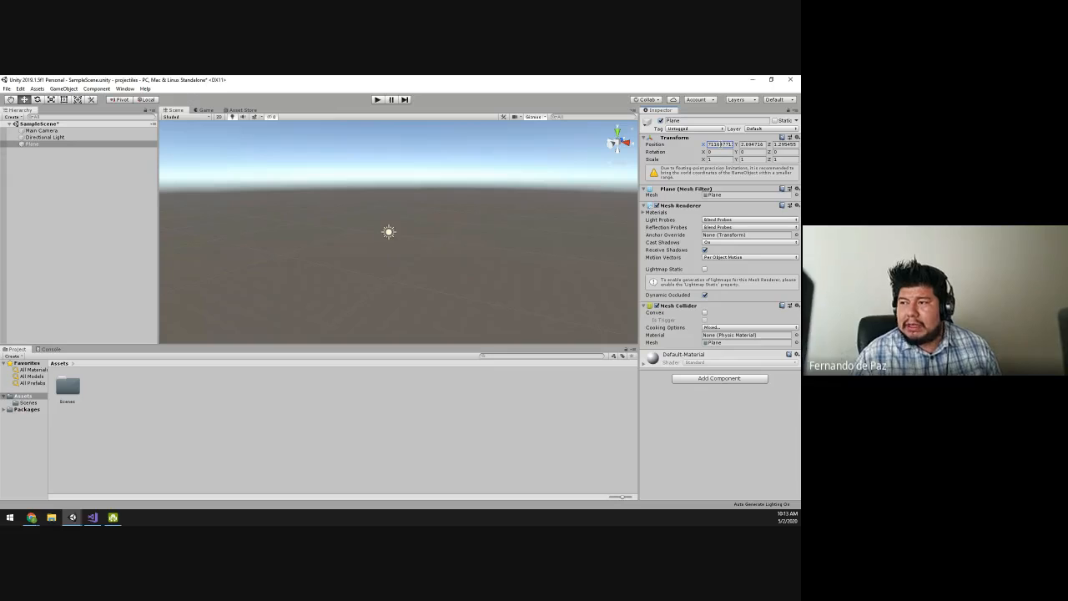
pyautogui.write('0')
pyautogui.press('Tab')
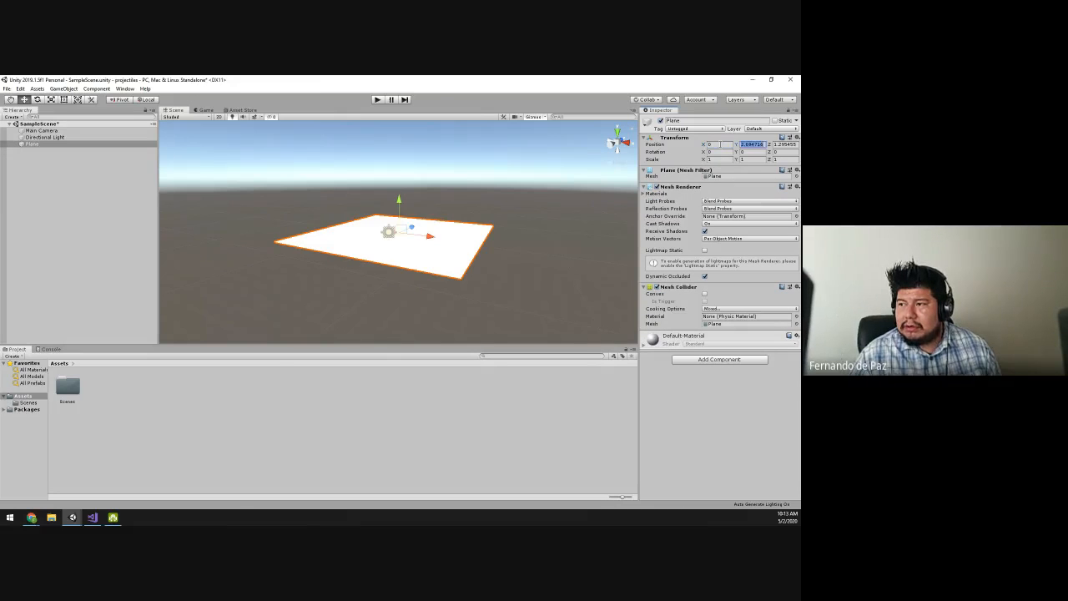
pyautogui.write('0')
pyautogui.press('Tab')
pyautogui.write('0')
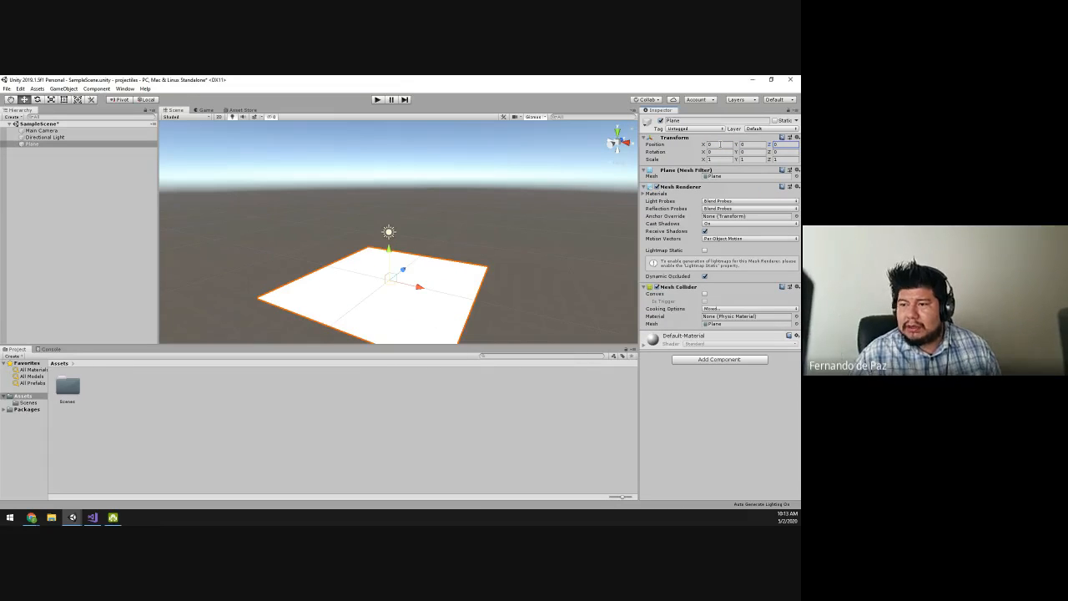
# Step: Set the plane's scale to 5 on X, Y and Z and deselect it
pyautogui.moveTo(522, 267); pyautogui.dragTo(412, 206, button='middle')
pyautogui.keyDown('alt'); pyautogui.moveTo(412, 205); pyautogui.dragTo(426, 250); pyautogui.keyUp('alt')
pyautogui.moveTo(427, 250); pyautogui.dragTo(447, 256, button='middle')
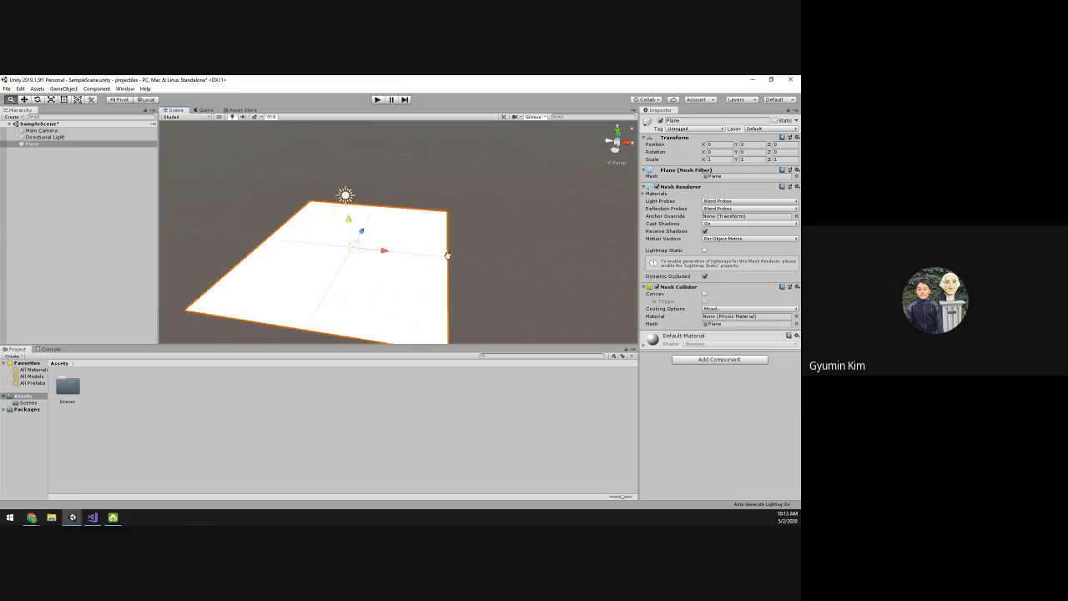
pyautogui.keyDown('alt'); pyautogui.moveTo(448, 256); pyautogui.dragTo(506, 278); pyautogui.keyUp('alt')
pyautogui.click(720, 160)
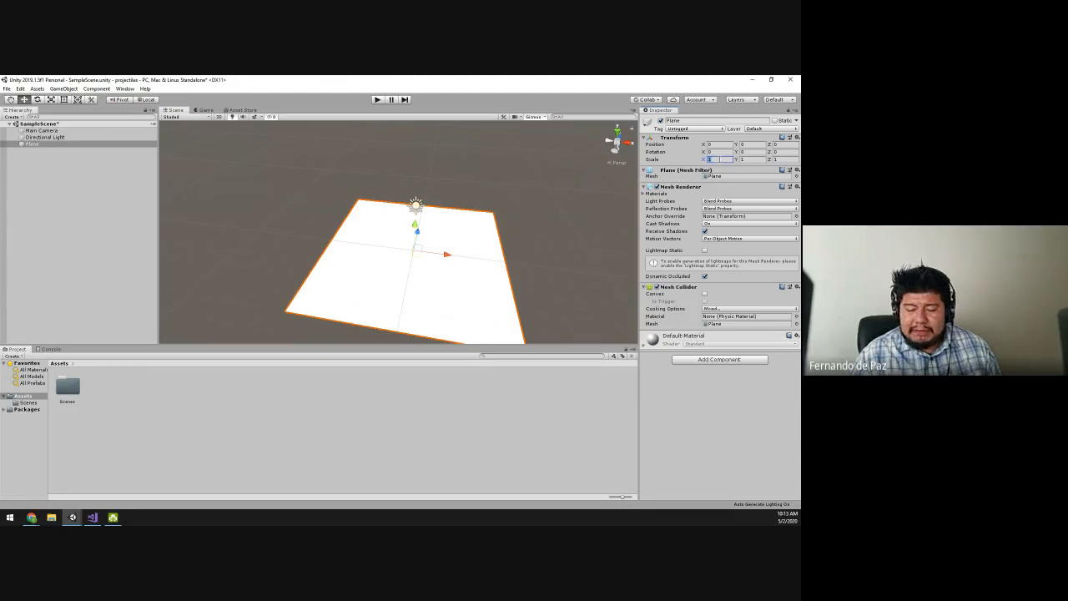
pyautogui.write('5')
pyautogui.press('Tab')
pyautogui.write('5')
pyautogui.press('Tab')
pyautogui.write('5')
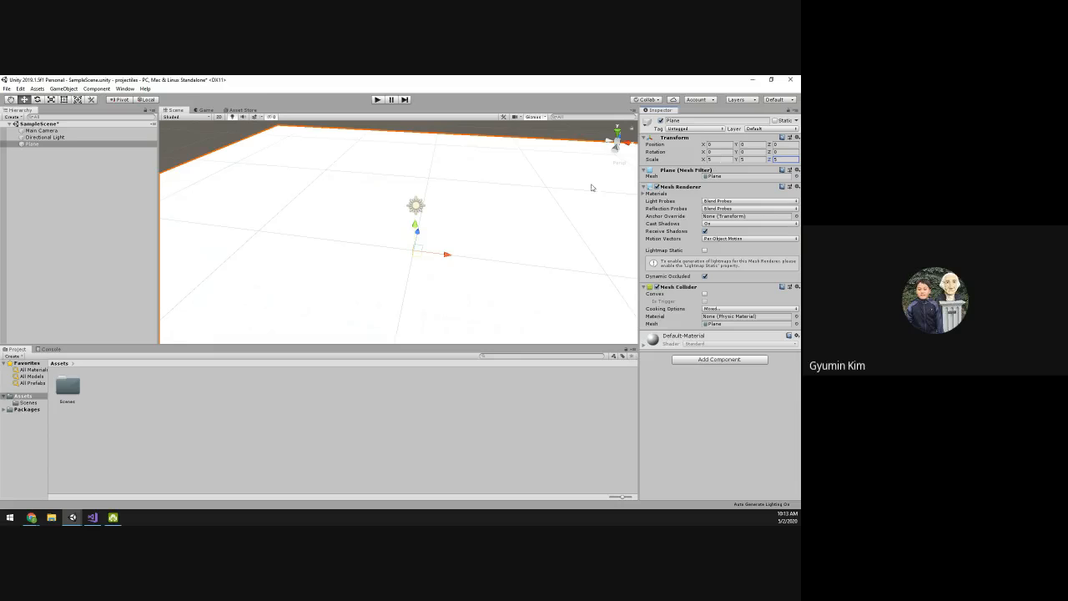
pyautogui.keyDown('alt'); pyautogui.moveTo(592, 187); pyautogui.dragTo(403, 247); pyautogui.keyUp('alt')
pyautogui.click(423, 201)
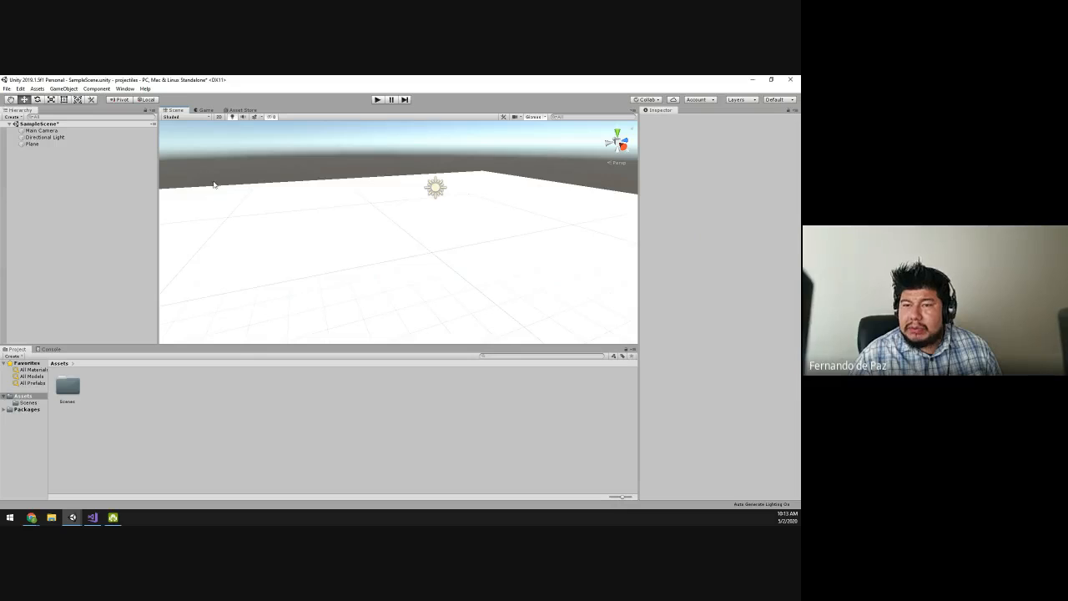
# Step: Add a 3D capsule and raise it above the plane to a Y position of about 1.49
pyautogui.click(63, 88)
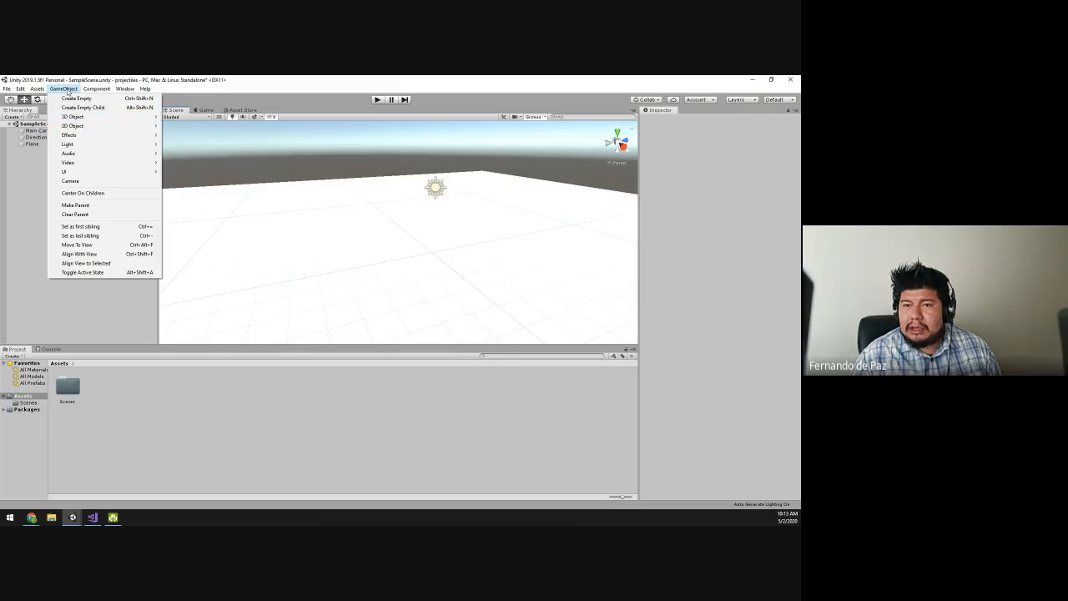
pyautogui.click(66, 89)
pyautogui.click(66, 89)
pyautogui.moveTo(91, 120)
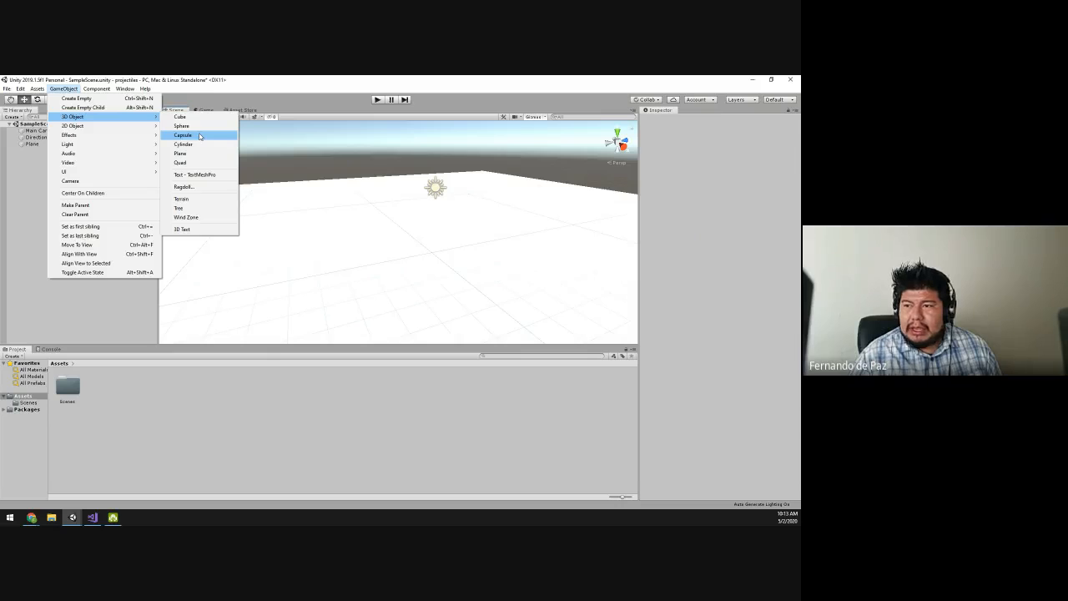
pyautogui.click(200, 136)
pyautogui.moveTo(399, 204); pyautogui.dragTo(403, 172)
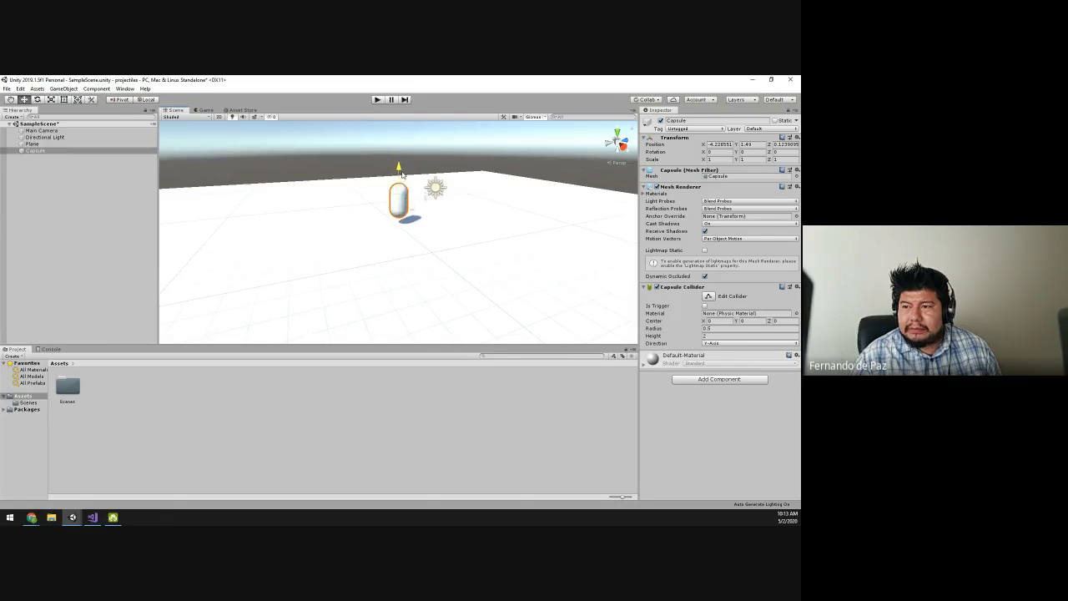
pyautogui.press('f')
pyautogui.keyDown('alt'); pyautogui.moveTo(432, 224); pyautogui.dragTo(267, 219); pyautogui.keyUp('alt')
pyautogui.keyDown('alt'); pyautogui.moveTo(535, 263); pyautogui.dragTo(431, 247); pyautogui.keyUp('alt')
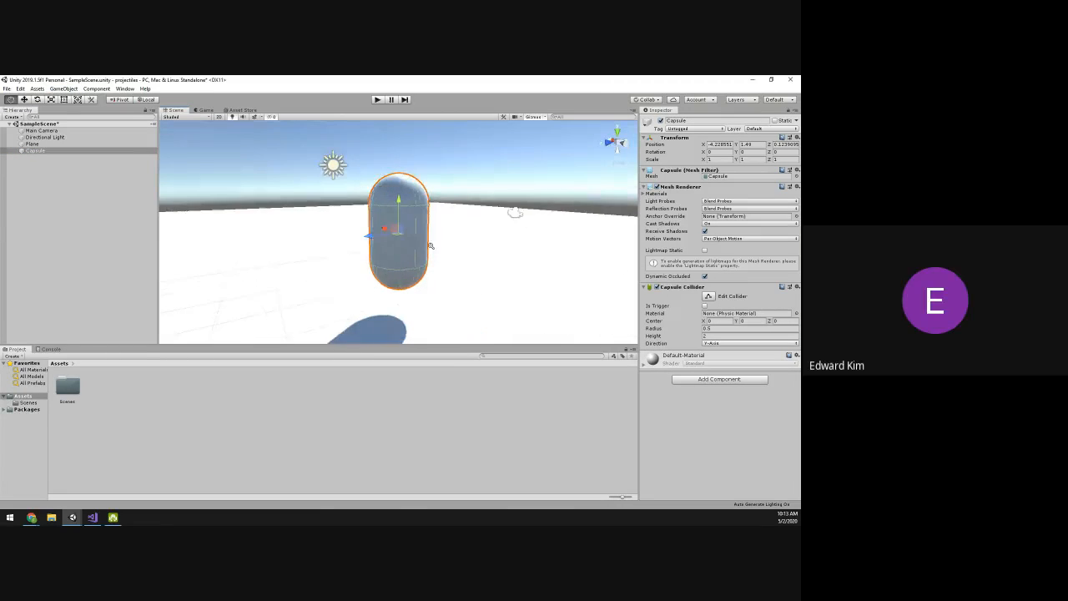
pyautogui.keyDown('alt'); pyautogui.moveTo(431, 247); pyautogui.dragTo(258, 217, button='right'); pyautogui.keyUp('alt')
pyautogui.keyDown('alt'); pyautogui.moveTo(440, 239); pyautogui.dragTo(468, 250); pyautogui.keyUp('alt')
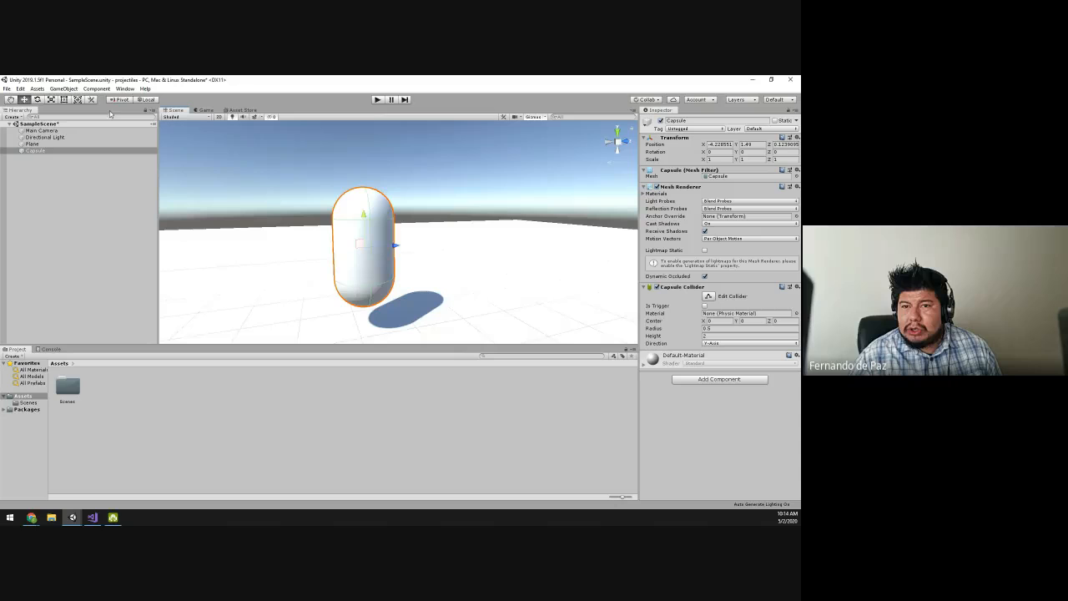
pyautogui.click(64, 88)
pyautogui.moveTo(134, 121)
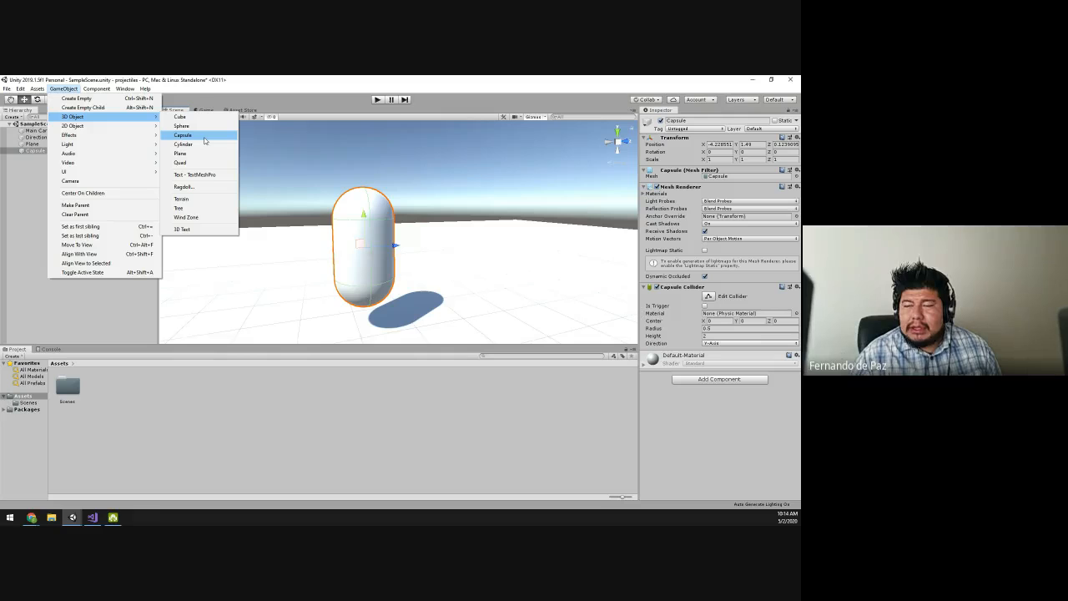
pyautogui.click(462, 189)
pyautogui.keyDown('alt'); pyautogui.moveTo(462, 188); pyautogui.dragTo(167, 134); pyautogui.keyUp('alt')
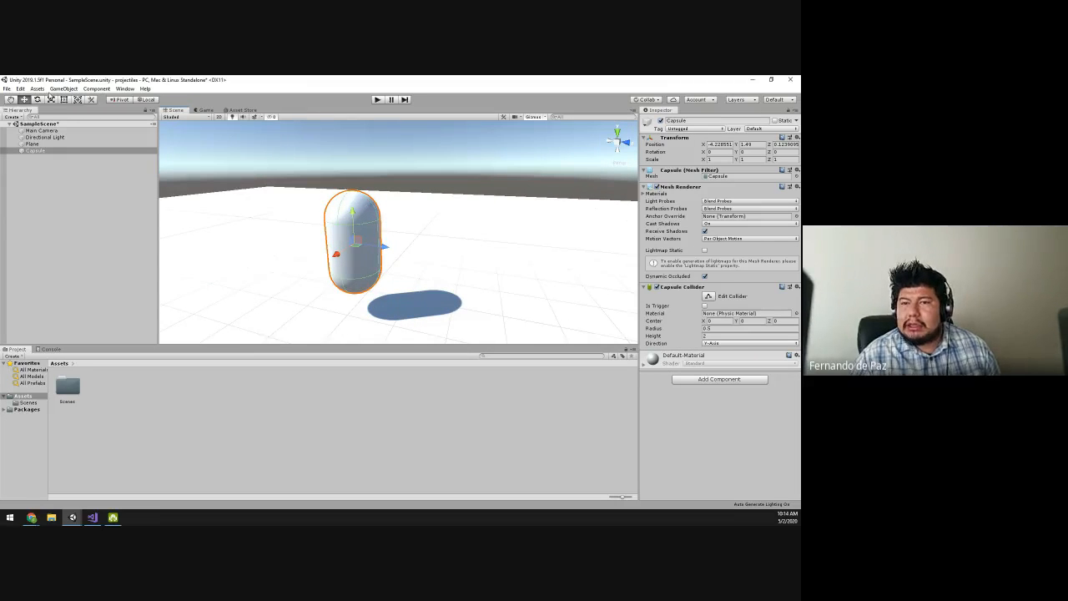
# Step: Add a 3D cube to the scene next to the capsule
pyautogui.click(64, 89)
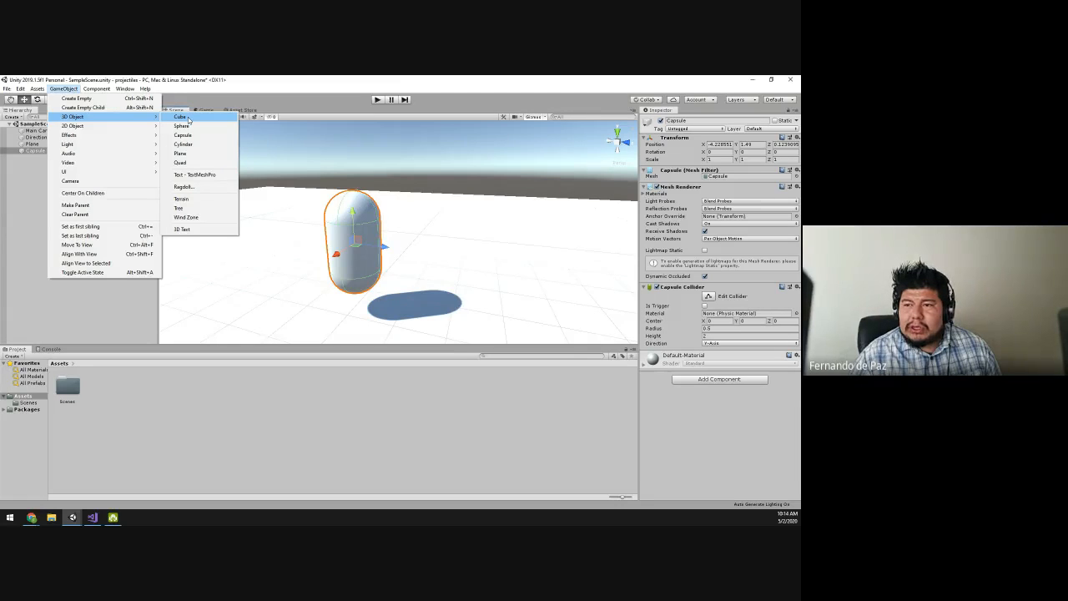
pyautogui.click(189, 119)
pyautogui.keyDown('alt'); pyautogui.moveTo(378, 227); pyautogui.dragTo(383, 289); pyautogui.keyUp('alt')
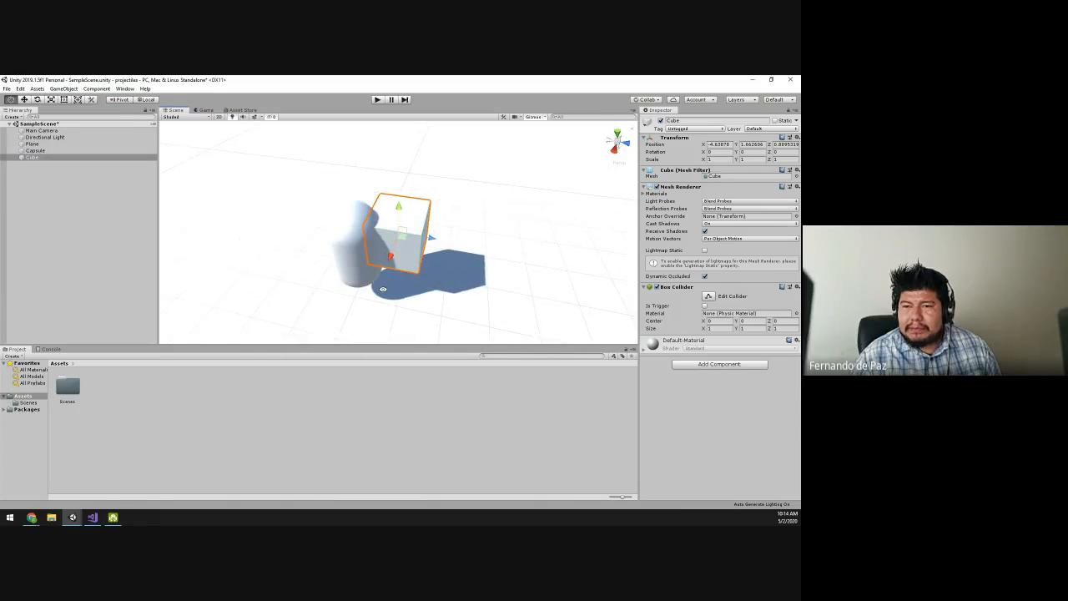
pyautogui.keyDown('alt'); pyautogui.moveTo(383, 251); pyautogui.dragTo(331, 264); pyautogui.keyUp('alt')
pyautogui.scroll(3, 331, 264)
pyautogui.moveTo(411, 254); pyautogui.dragTo(439, 267, button='middle')
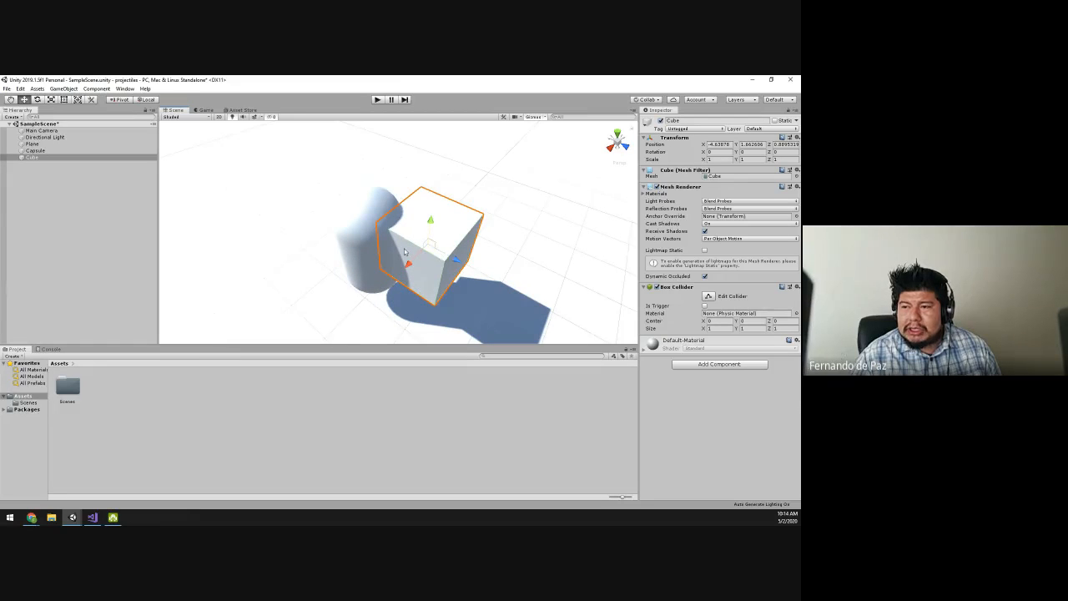
# Step: Scale the cube into a thin bar about 0.125 by 0.12 by 1 and move it against the capsule's side at about X -3.75, Z 0.54
pyautogui.press('r')
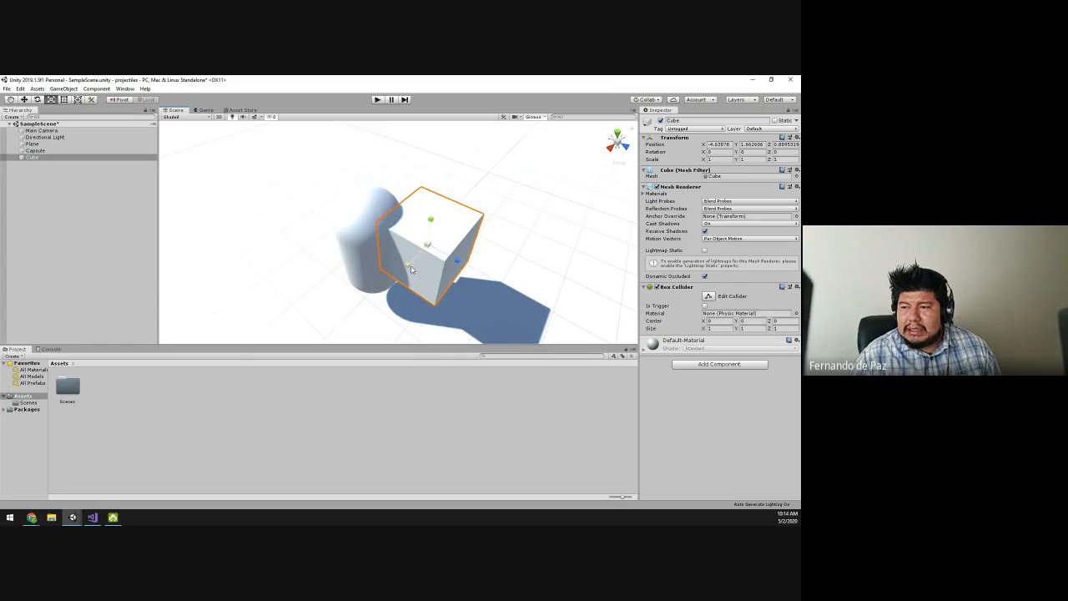
pyautogui.moveTo(411, 268); pyautogui.dragTo(266, 216)
pyautogui.press('w')
pyautogui.click(310, 171)
pyautogui.keyDown('alt'); pyautogui.moveTo(428, 227); pyautogui.dragTo(240, 219); pyautogui.keyUp('alt')
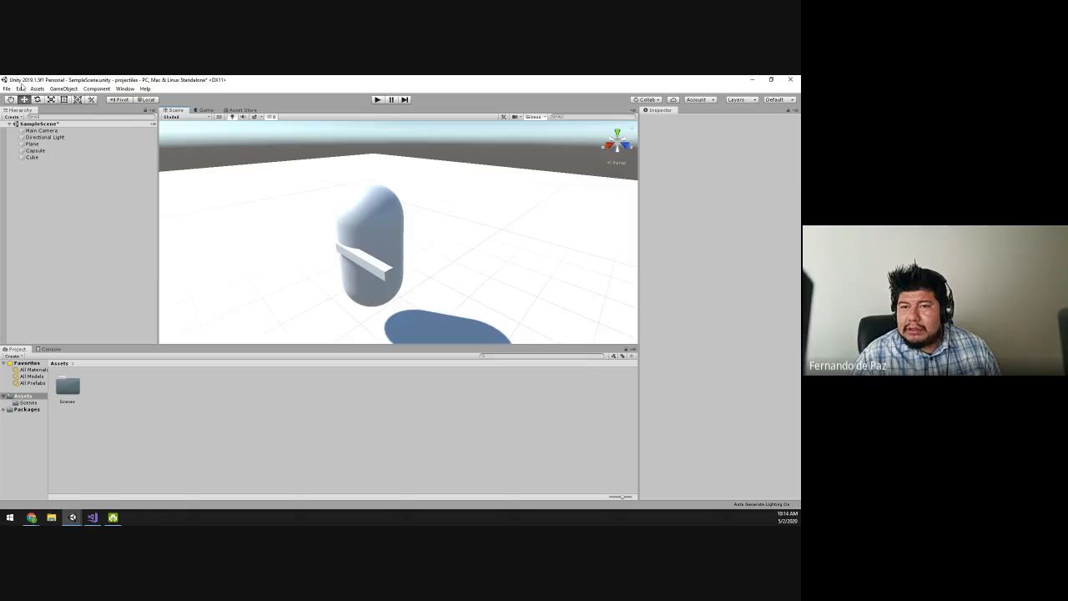
pyautogui.click(65, 89)
pyautogui.click(70, 92)
pyautogui.click(69, 92)
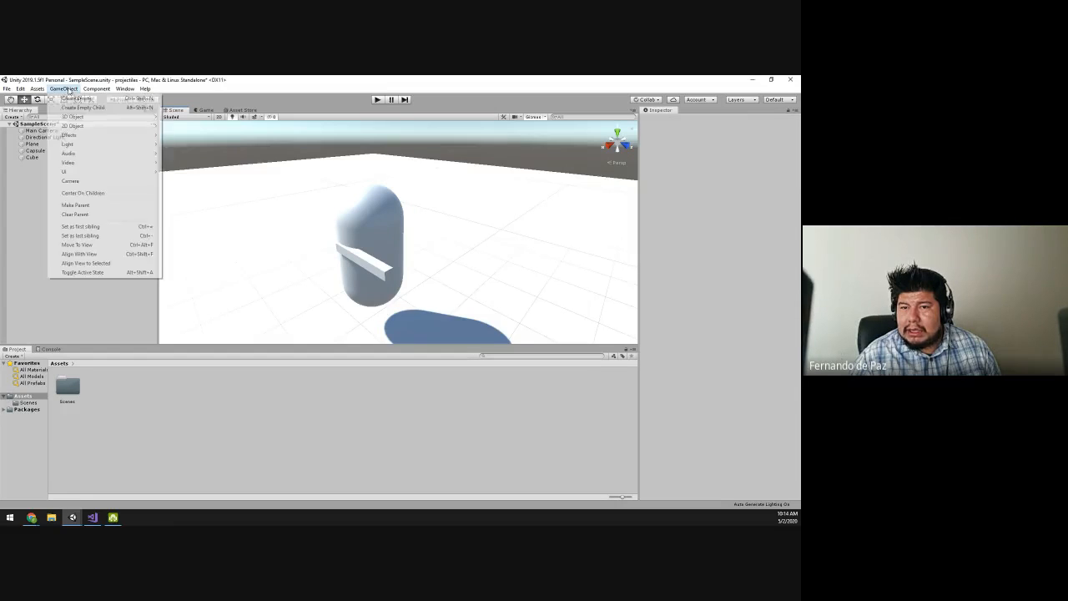
pyautogui.moveTo(84, 116)
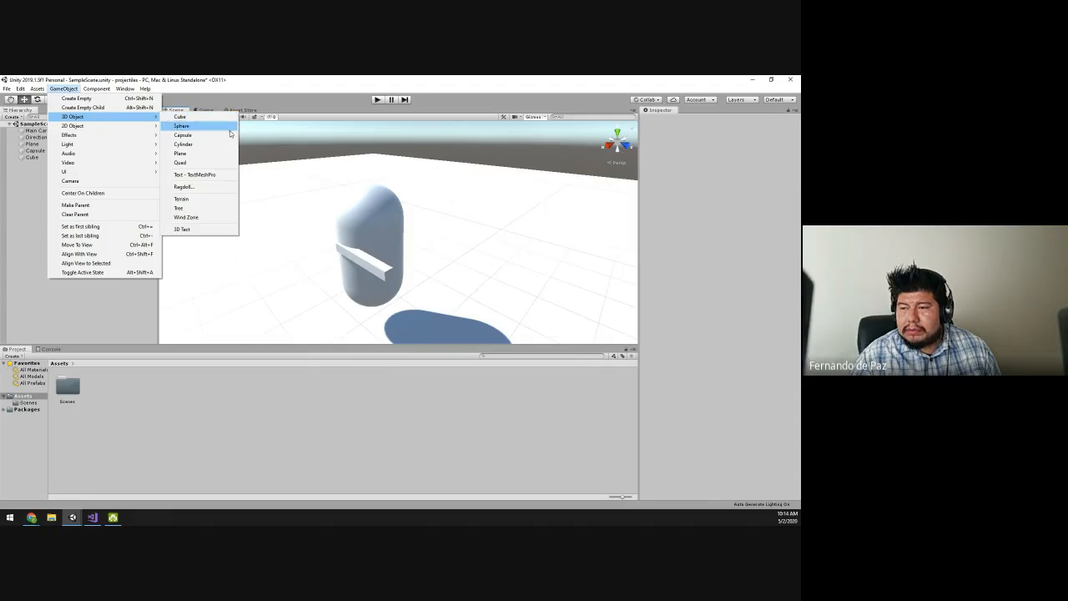
pyautogui.click(366, 260)
# Step: Try to scale the thin bar along its X axis, and undo the change
pyautogui.click(375, 276)
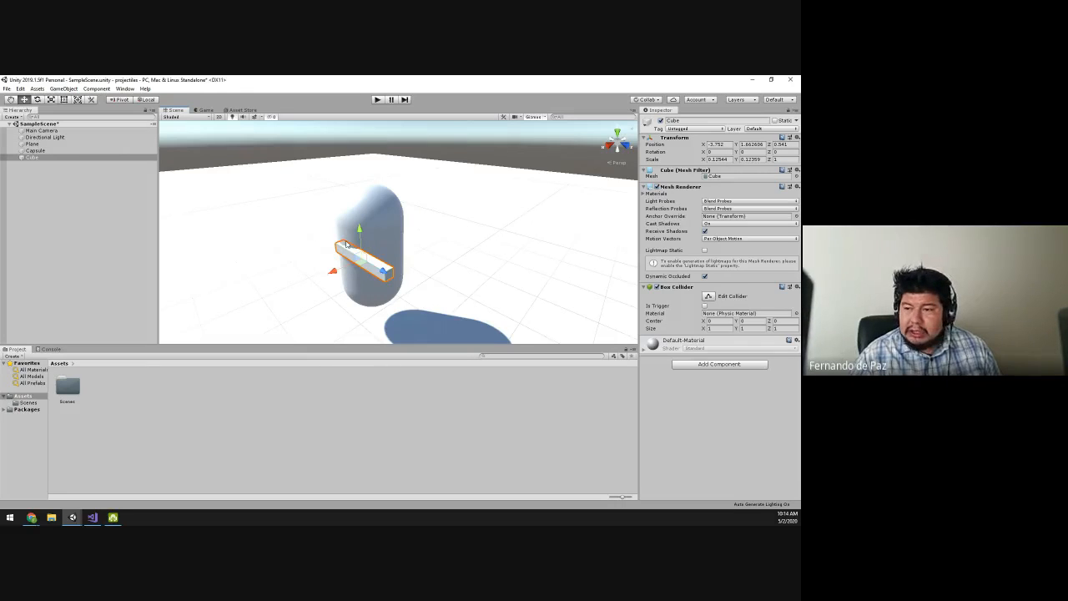
pyautogui.press('e')
pyautogui.press('r')
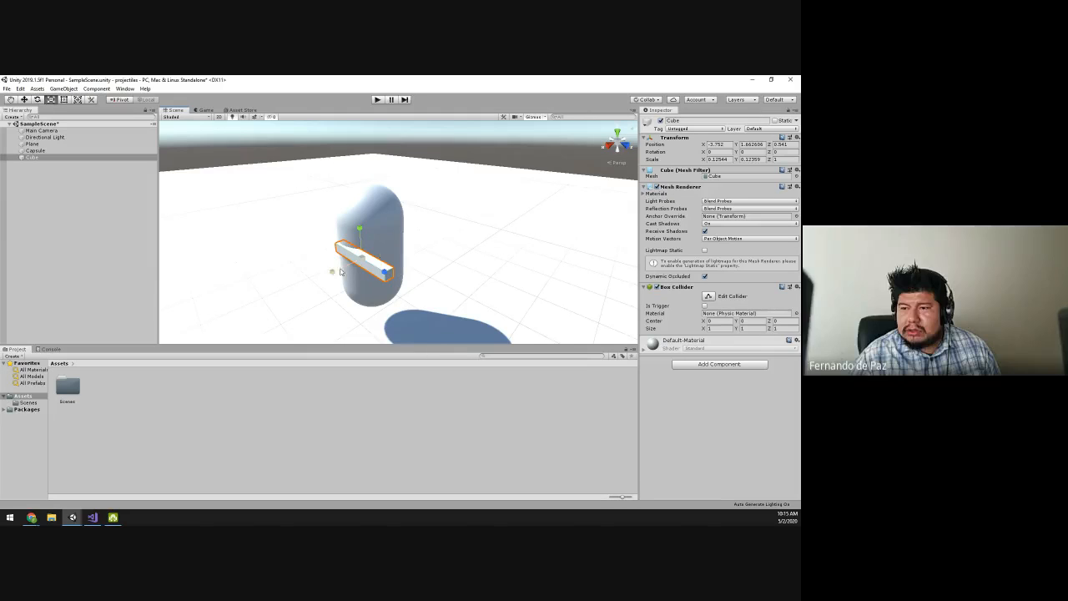
pyautogui.moveTo(334, 271); pyautogui.dragTo(409, 282)
pyautogui.hotkey('ctrl', 'z')
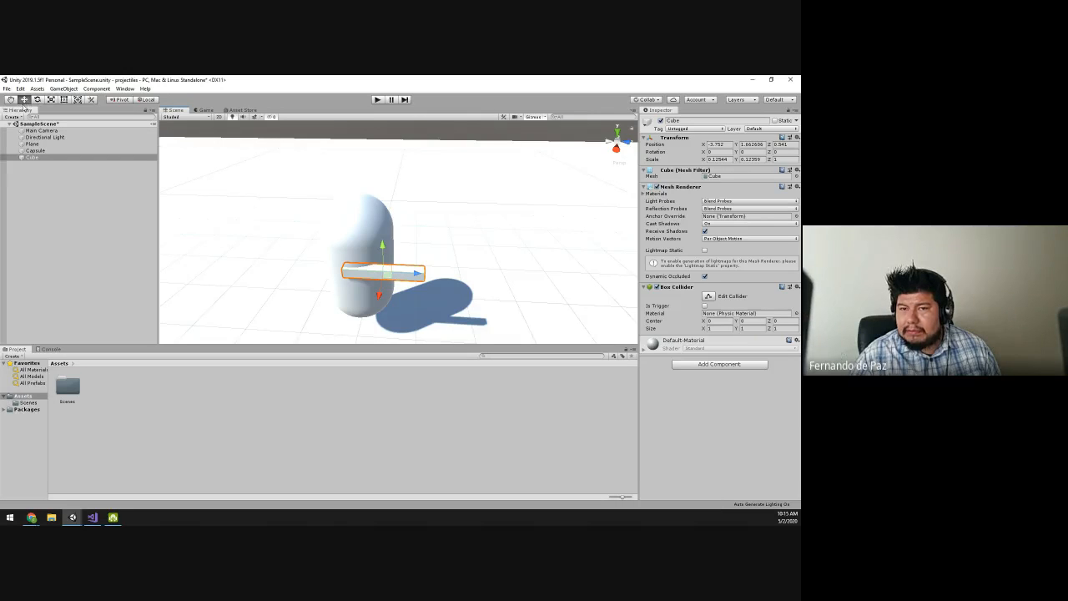
# Step: Reposition the thin bar against the capsule's side at about X -3.67, Y 1.64, Z 0.50
pyautogui.moveTo(390, 277); pyautogui.dragTo(403, 227)
pyautogui.click(336, 212)
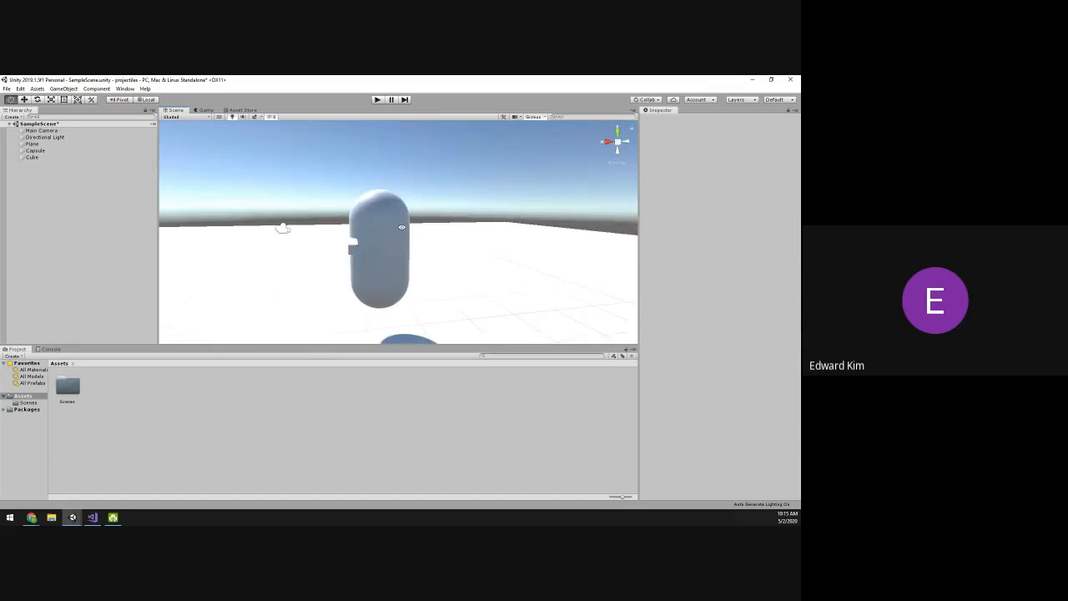
pyautogui.click(350, 255)
pyautogui.click(351, 250)
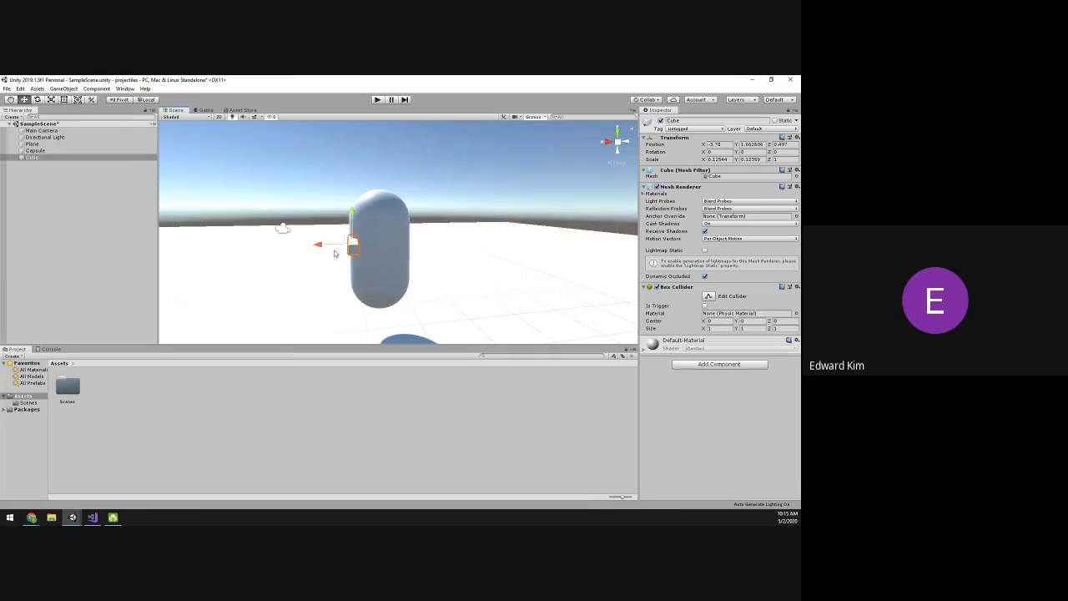
pyautogui.moveTo(347, 225); pyautogui.dragTo(493, 291)
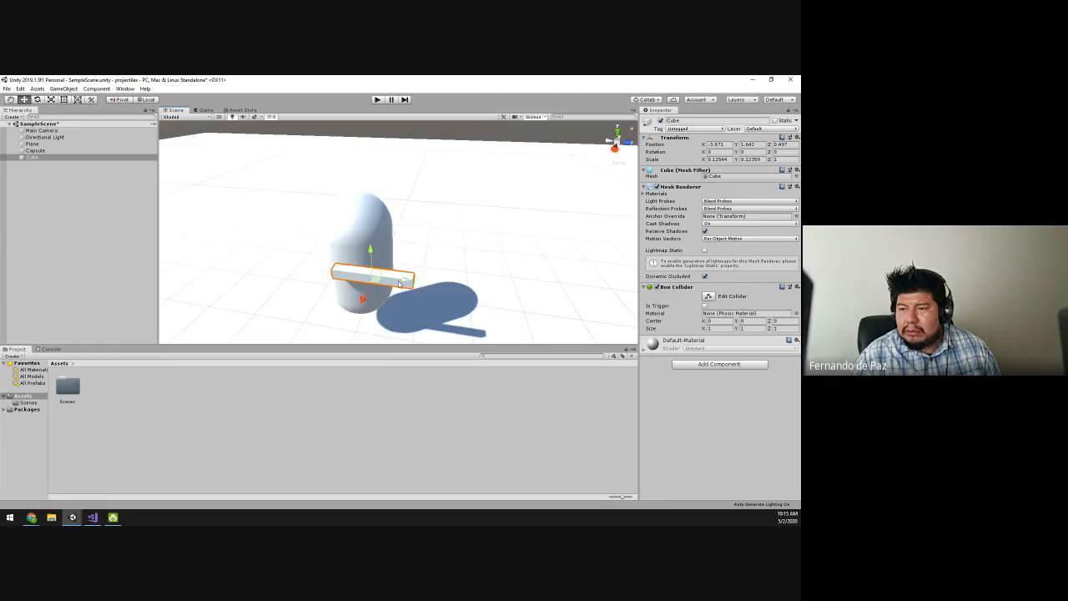
pyautogui.keyDown('alt'); pyautogui.moveTo(415, 279); pyautogui.dragTo(512, 290); pyautogui.keyUp('alt')
pyautogui.keyDown('alt'); pyautogui.scroll(5, 511, 291); pyautogui.keyUp('alt')
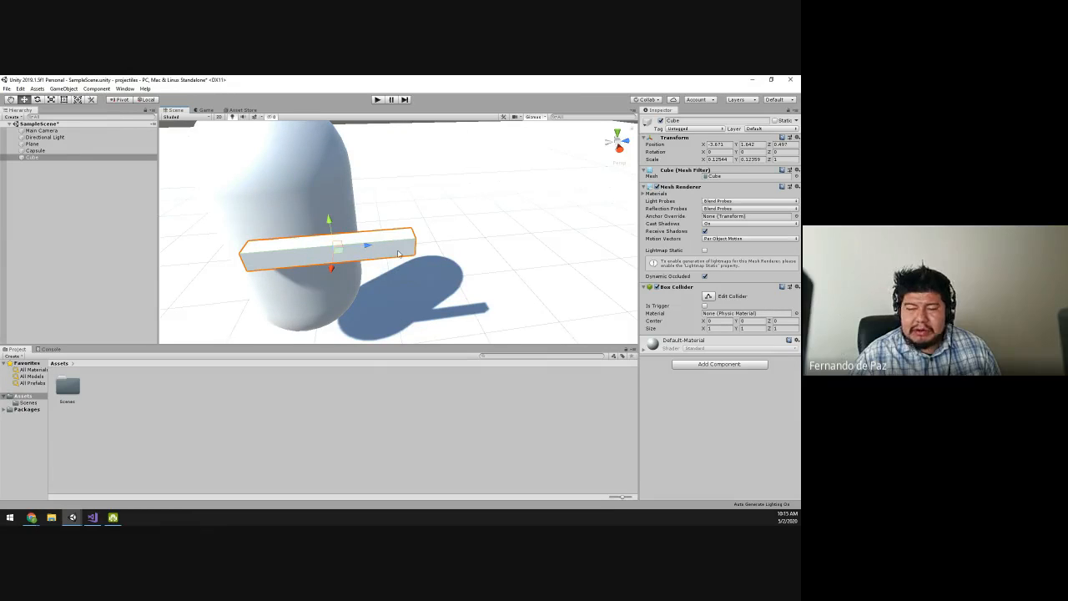
# Step: Nudge the thin bar along its X axis to about X -3.68 so it sits against the capsule's side
pyautogui.keyDown('alt'); pyautogui.moveTo(402, 250); pyautogui.dragTo(430, 280); pyautogui.keyUp('alt')
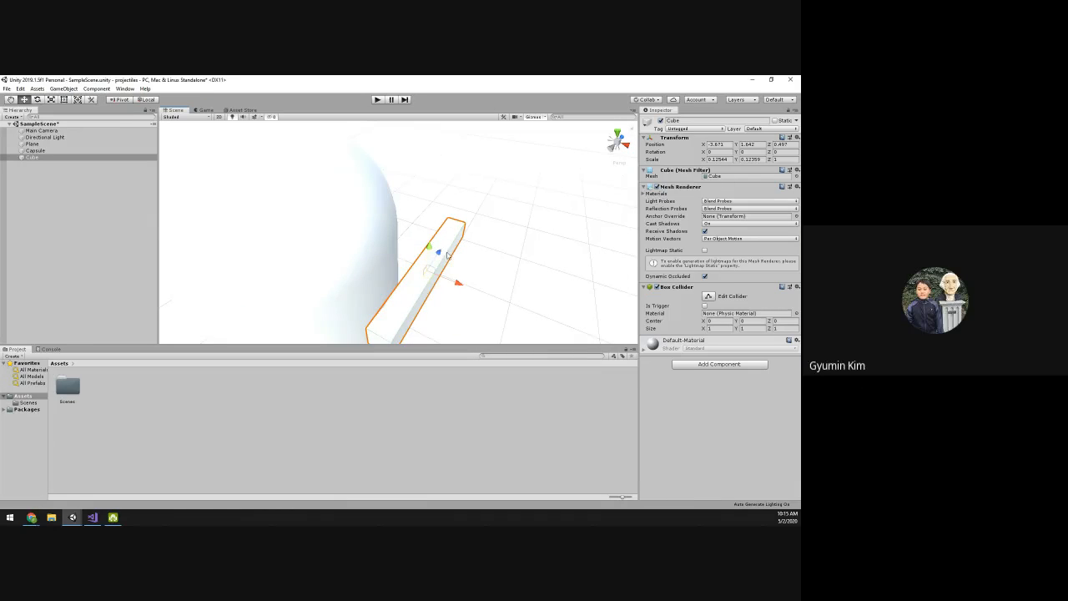
pyautogui.keyDown('alt'); pyautogui.scroll(-5, 511, 267); pyautogui.keyUp('alt')
pyautogui.keyDown('alt'); pyautogui.moveTo(543, 252); pyautogui.dragTo(446, 242); pyautogui.keyUp('alt')
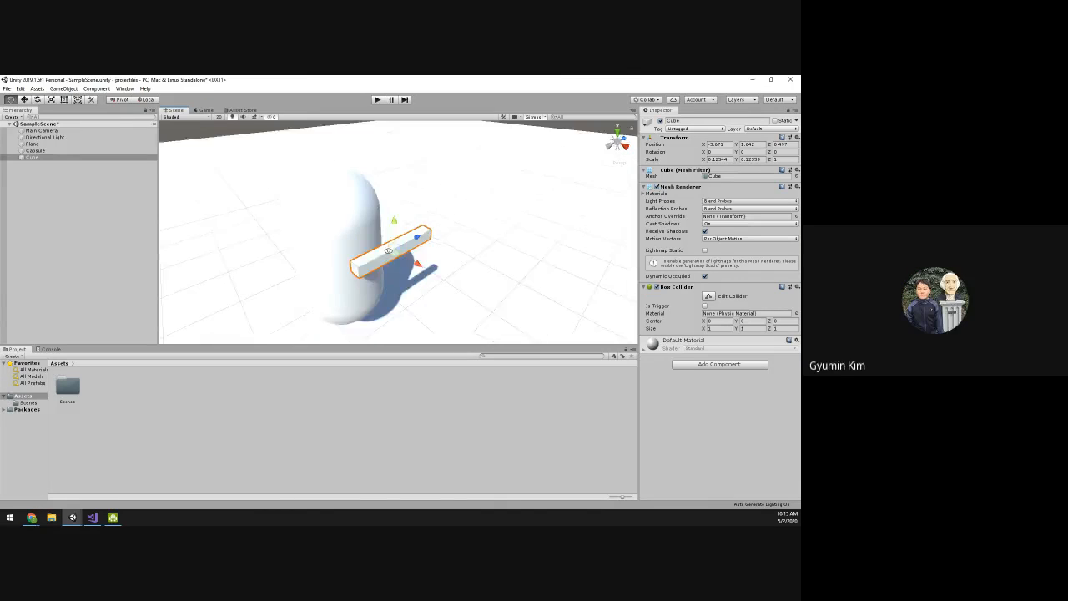
pyautogui.click(349, 257)
pyautogui.click(411, 247)
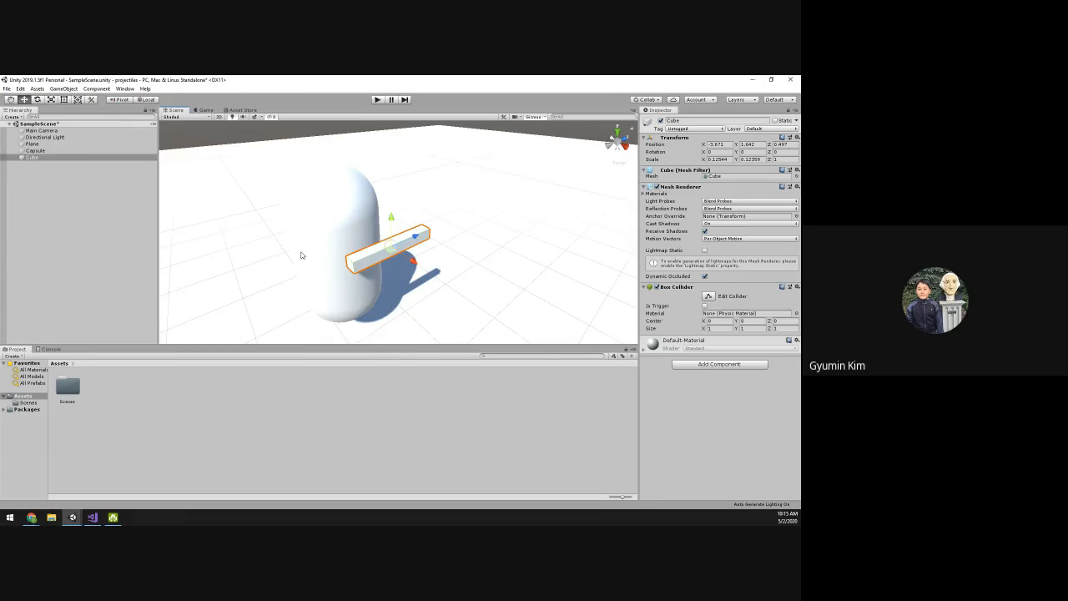
pyautogui.keyDown('alt'); pyautogui.moveTo(301, 255); pyautogui.dragTo(402, 226); pyautogui.keyUp('alt')
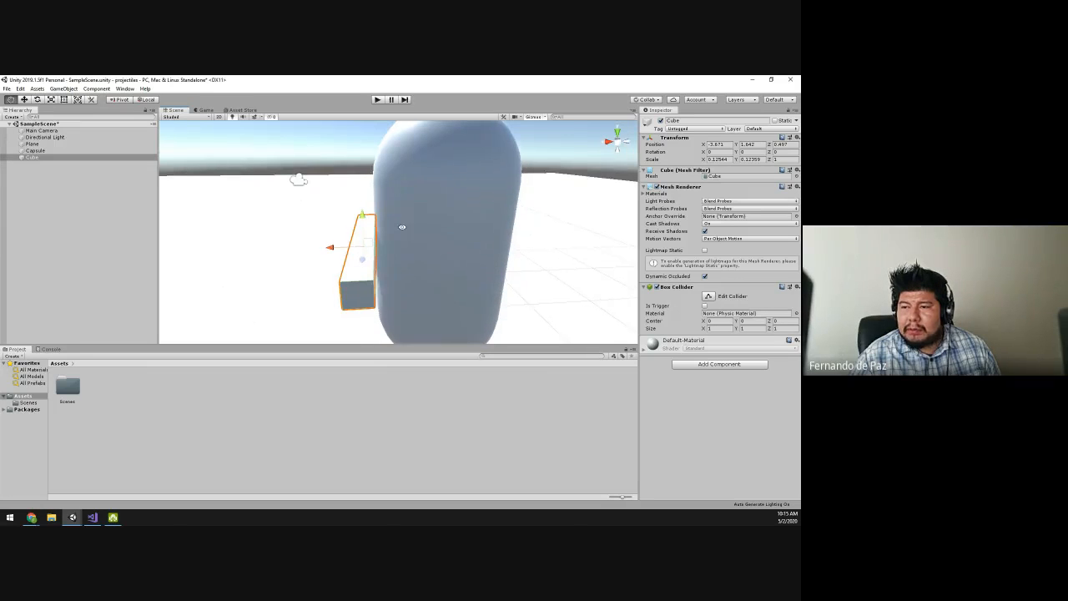
pyautogui.moveTo(330, 247); pyautogui.dragTo(455, 238)
pyautogui.scroll(-5, 346, 207)
pyautogui.keyDown('alt'); pyautogui.moveTo(455, 238); pyautogui.dragTo(523, 258, button='right'); pyautogui.keyUp('alt')
pyautogui.moveTo(389, 223); pyautogui.dragTo(457, 249, button='middle')
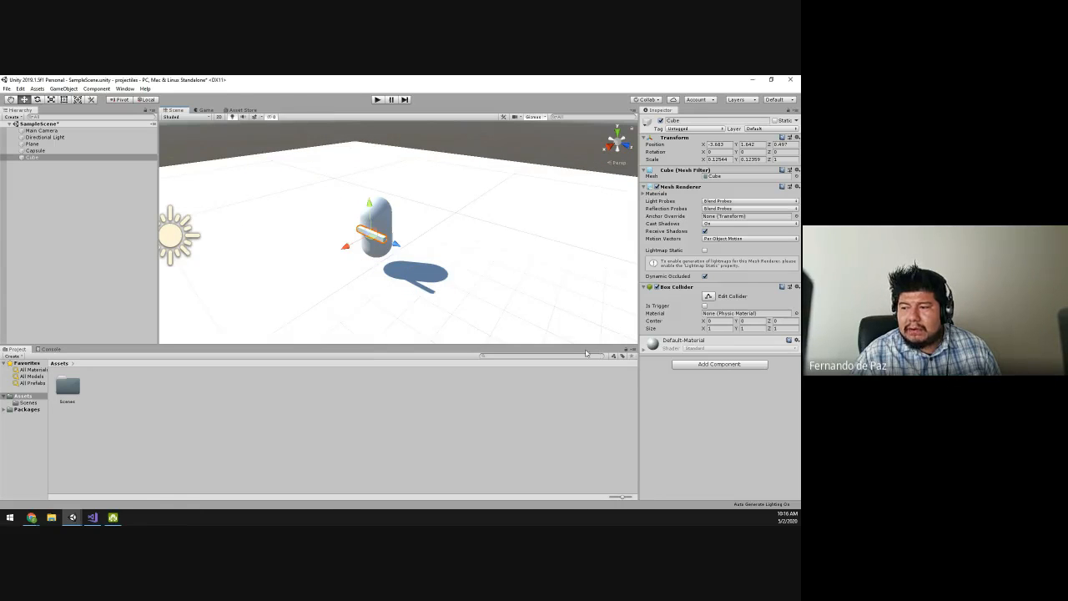
# Step: Examine the scene's lighting settings, including the automatic lighting generation option and the lightmapping settings
pyautogui.click(401, 274)
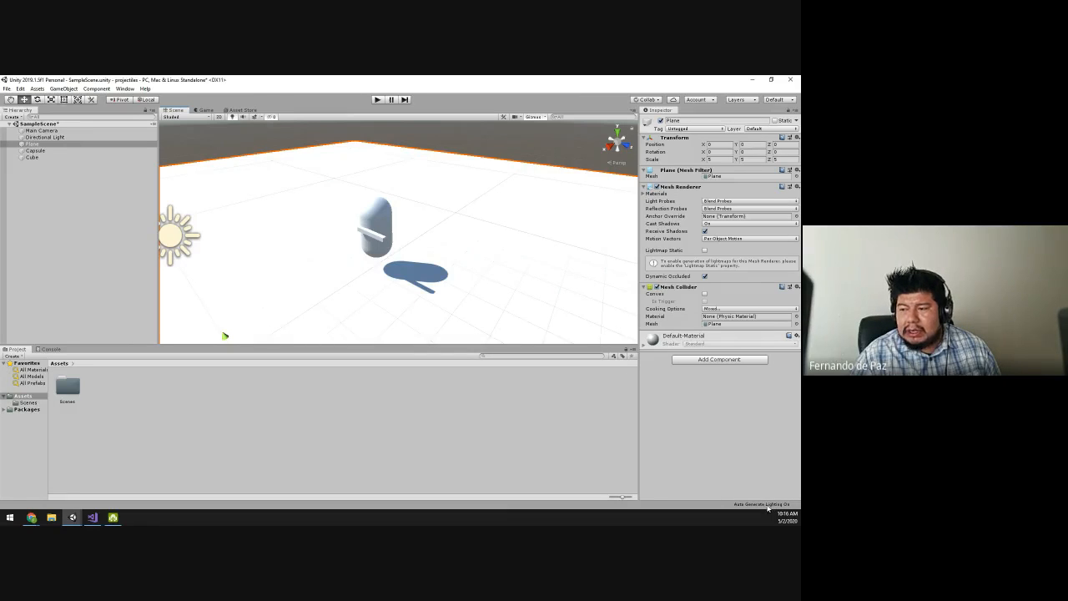
pyautogui.click(768, 505)
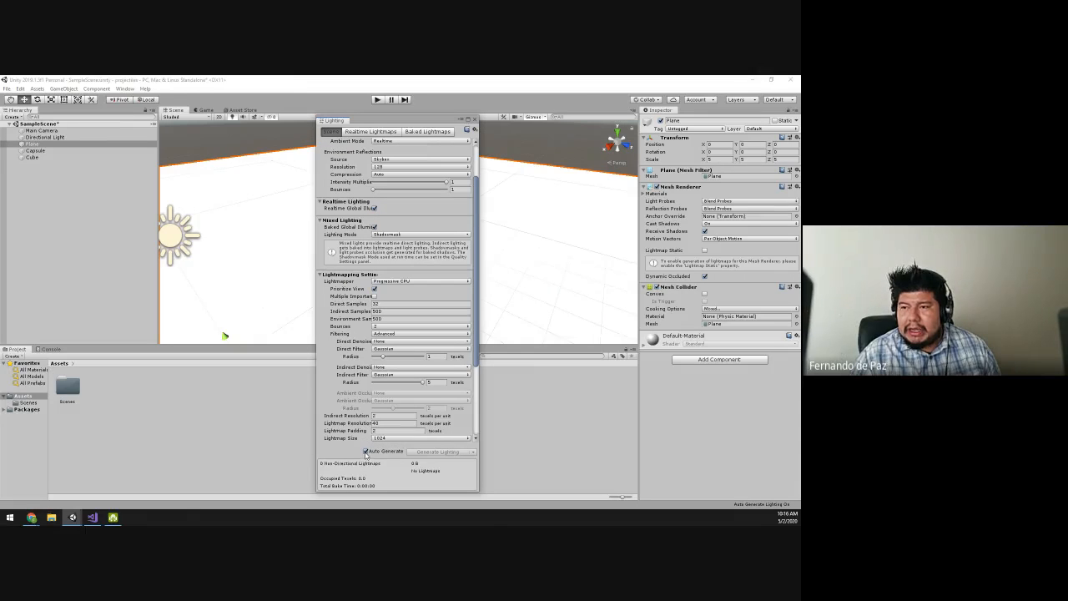
pyautogui.click(475, 121)
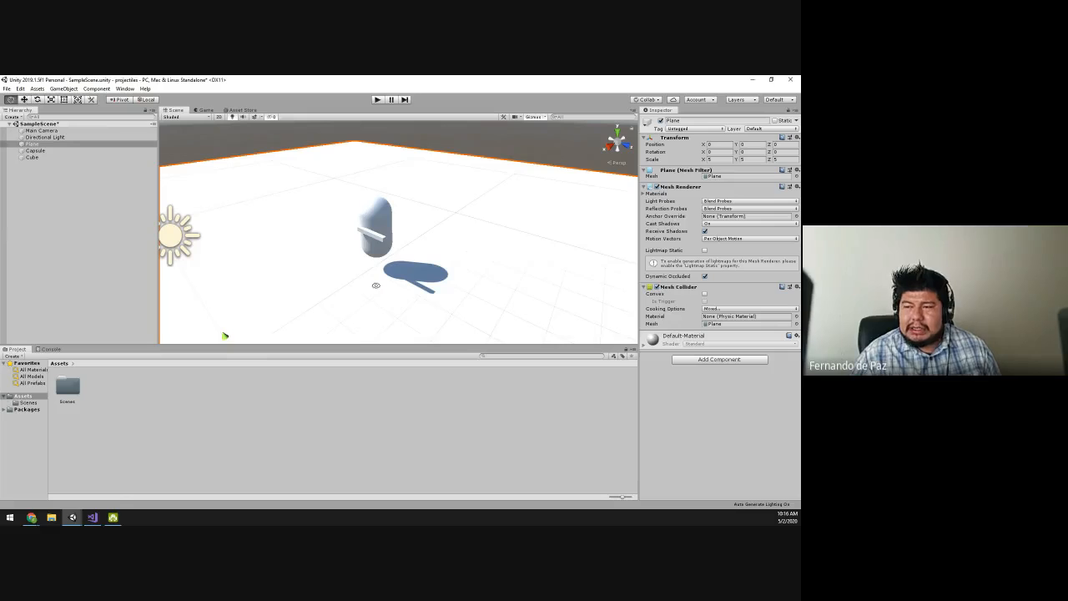
pyautogui.keyDown('alt'); pyautogui.moveTo(392, 237); pyautogui.dragTo(599, 252); pyautogui.keyUp('alt')
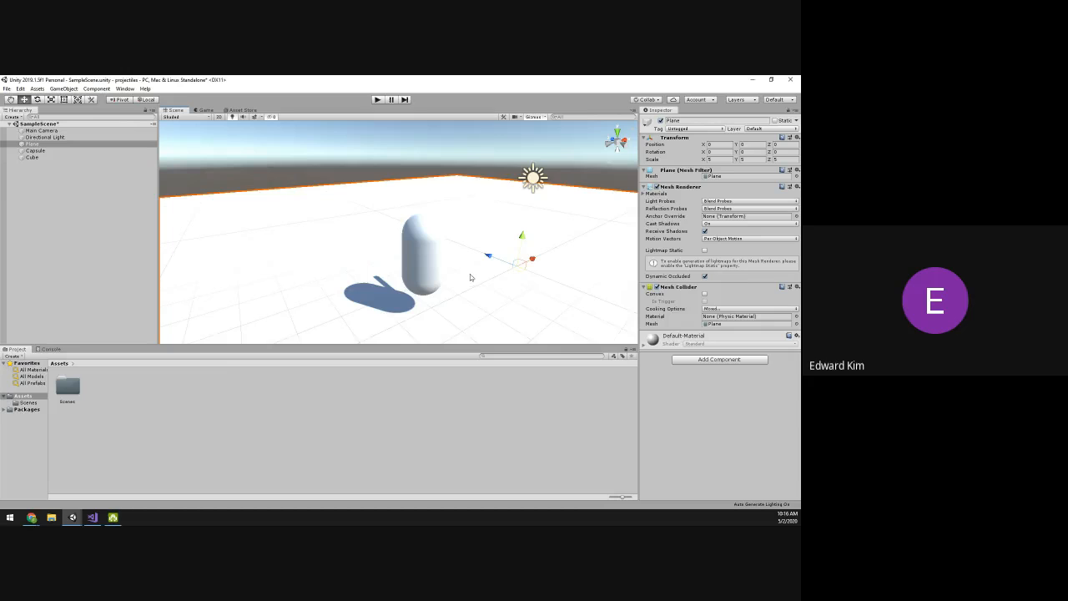
pyautogui.keyDown('alt'); pyautogui.moveTo(463, 276); pyautogui.dragTo(629, 368); pyautogui.keyUp('alt')
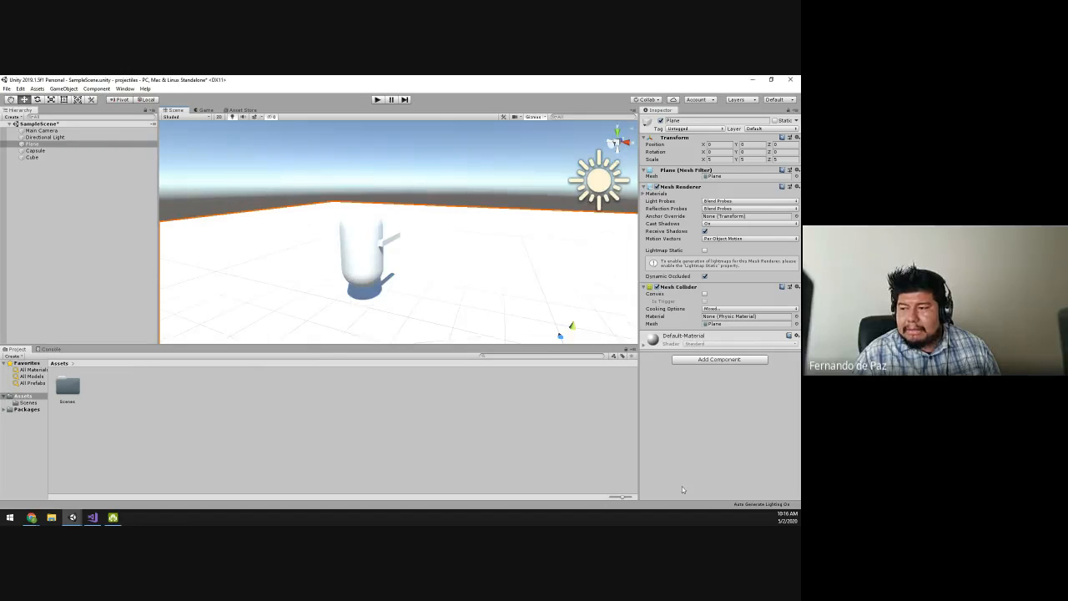
pyautogui.click(748, 503)
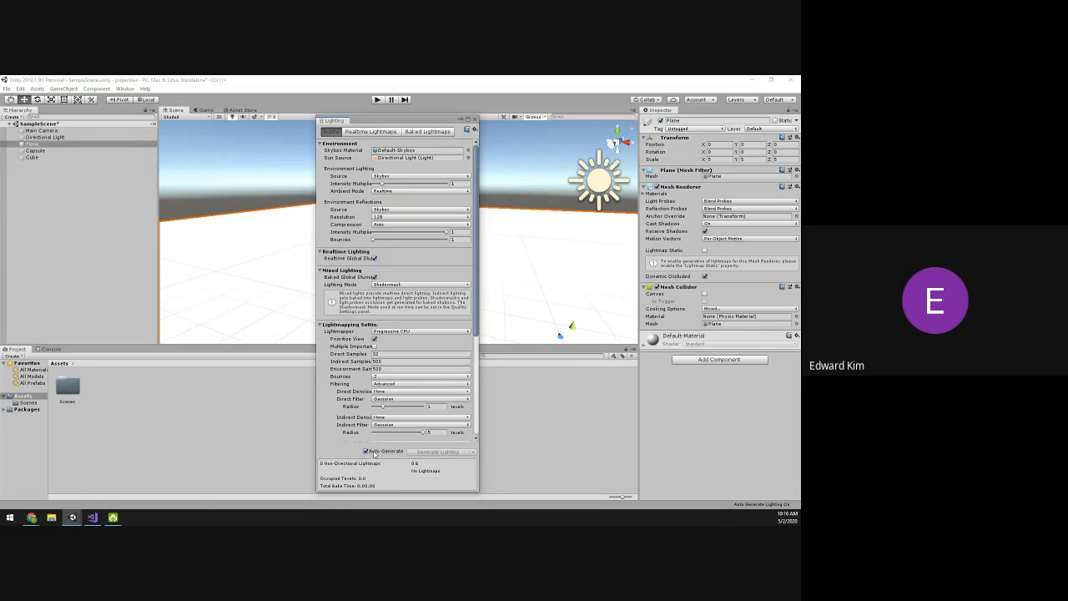
pyautogui.click(474, 120)
pyautogui.keyDown('alt'); pyautogui.moveTo(419, 251); pyautogui.dragTo(408, 230); pyautogui.keyUp('alt')
pyautogui.click(359, 164)
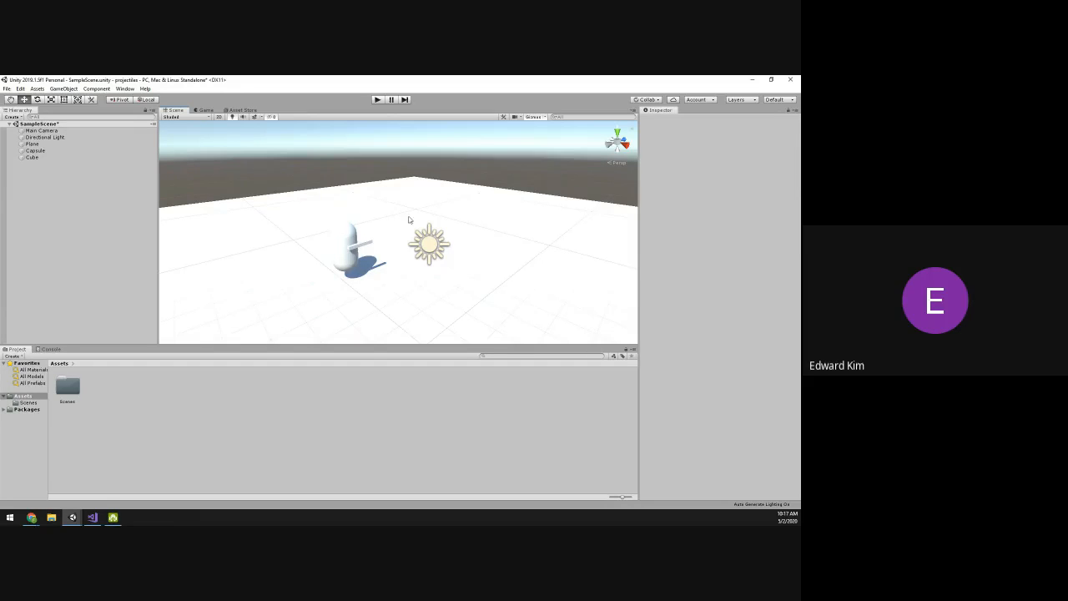
pyautogui.keyDown('alt'); pyautogui.moveTo(409, 219); pyautogui.dragTo(390, 277); pyautogui.keyUp('alt')
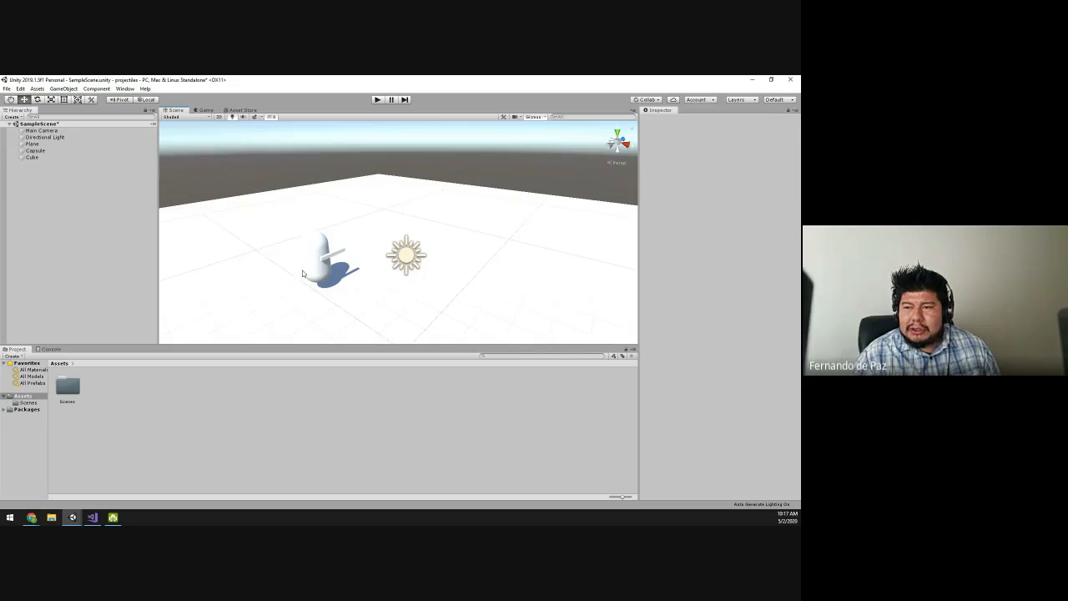
pyautogui.keyDown('alt'); pyautogui.moveTo(303, 274); pyautogui.dragTo(290, 278); pyautogui.keyUp('alt')
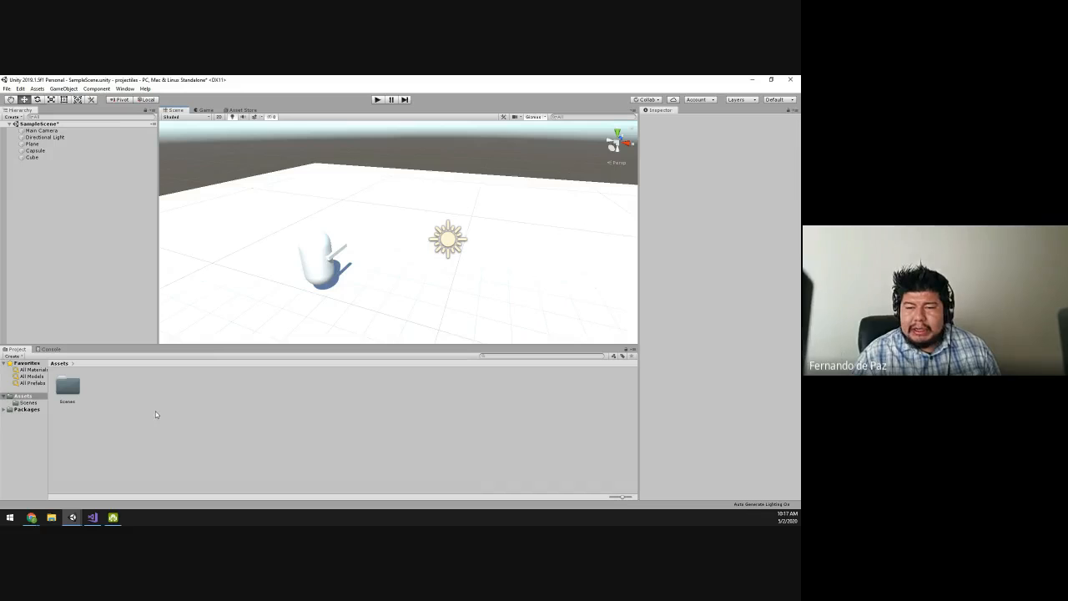
pyautogui.rightClick(105, 377)
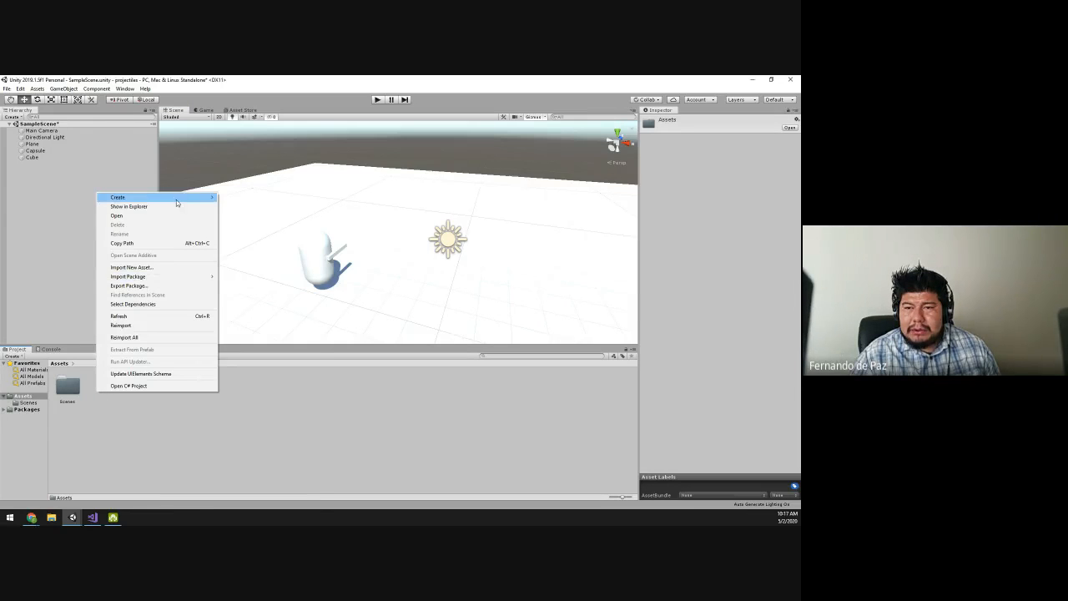
pyautogui.moveTo(176, 199)
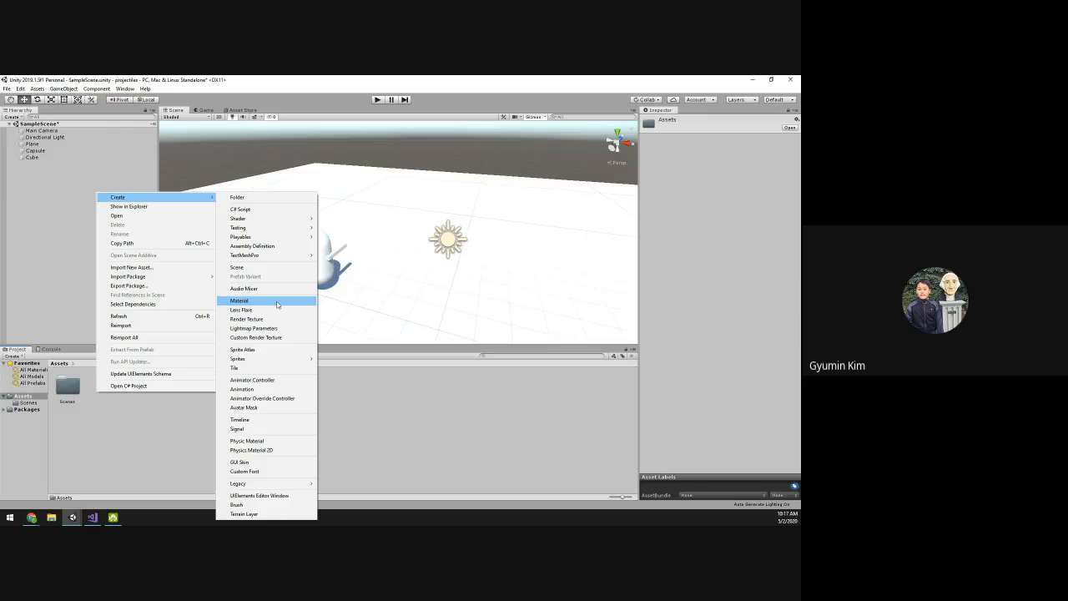
pyautogui.rightClick(161, 415)
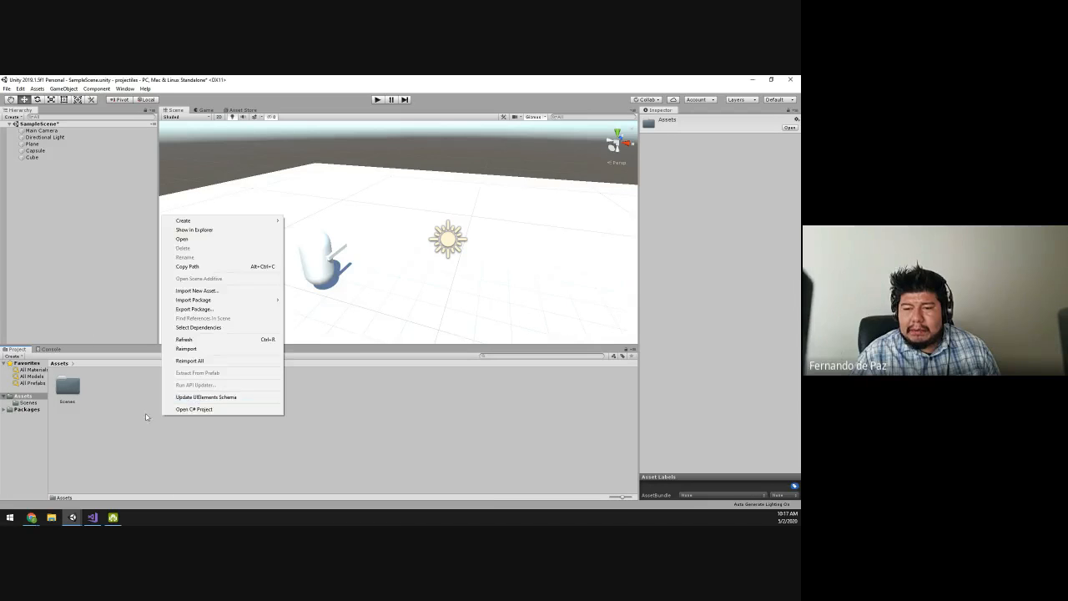
pyautogui.click(140, 417)
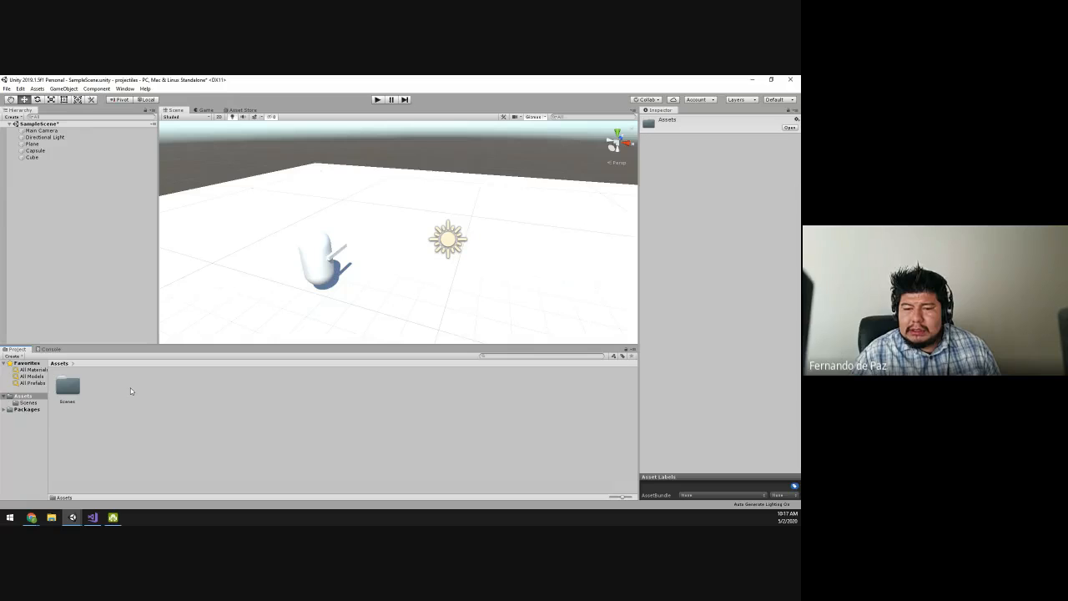
pyautogui.rightClick(131, 388)
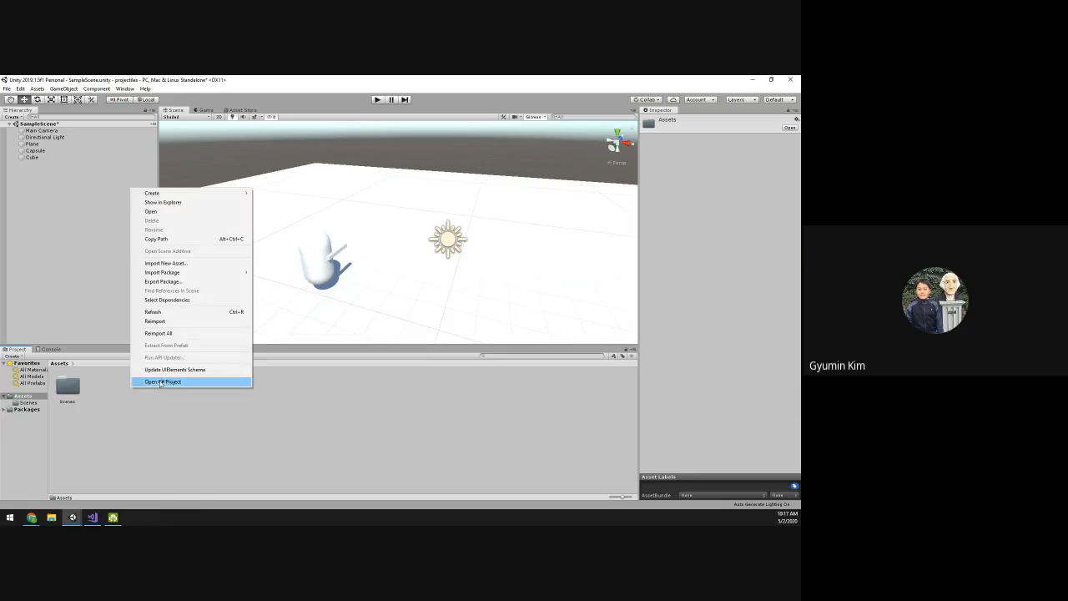
pyautogui.moveTo(225, 193)
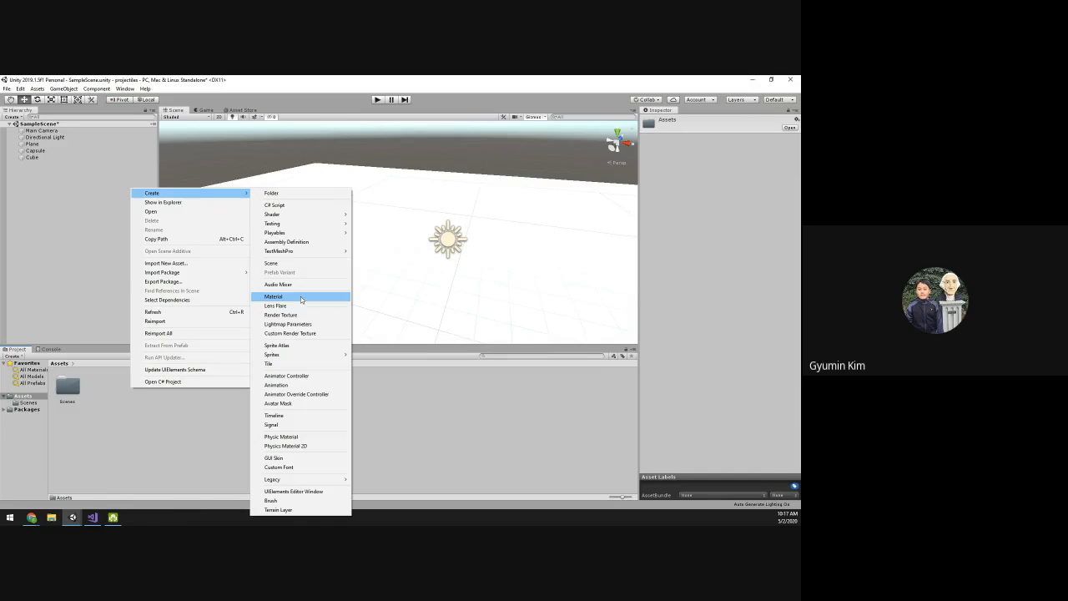
pyautogui.click(119, 439)
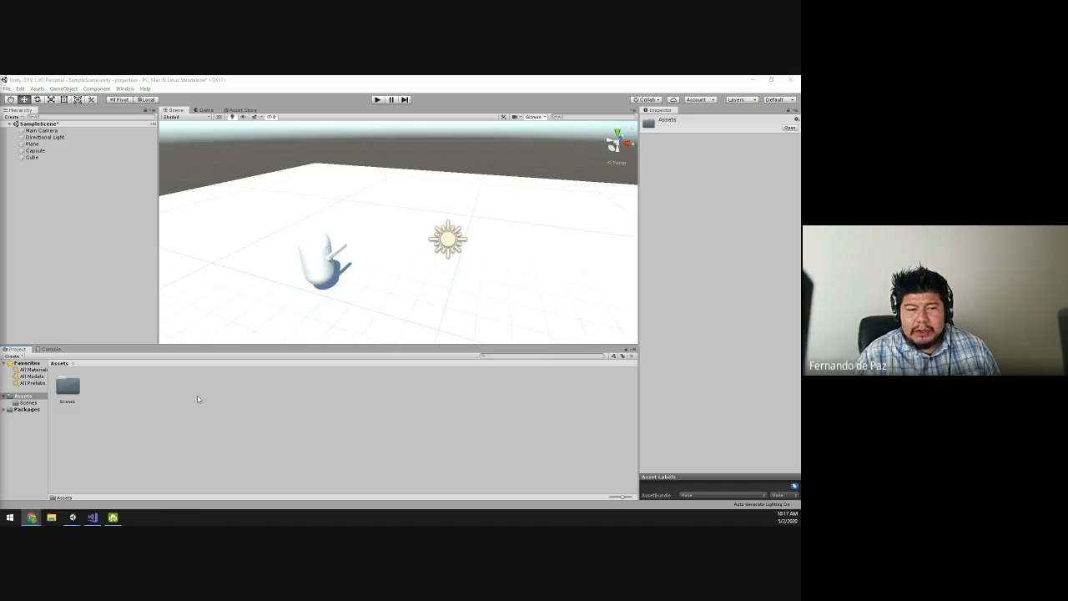
# Step: Create a new material in the Assets folder and name it ground
pyautogui.rightClick(172, 405)
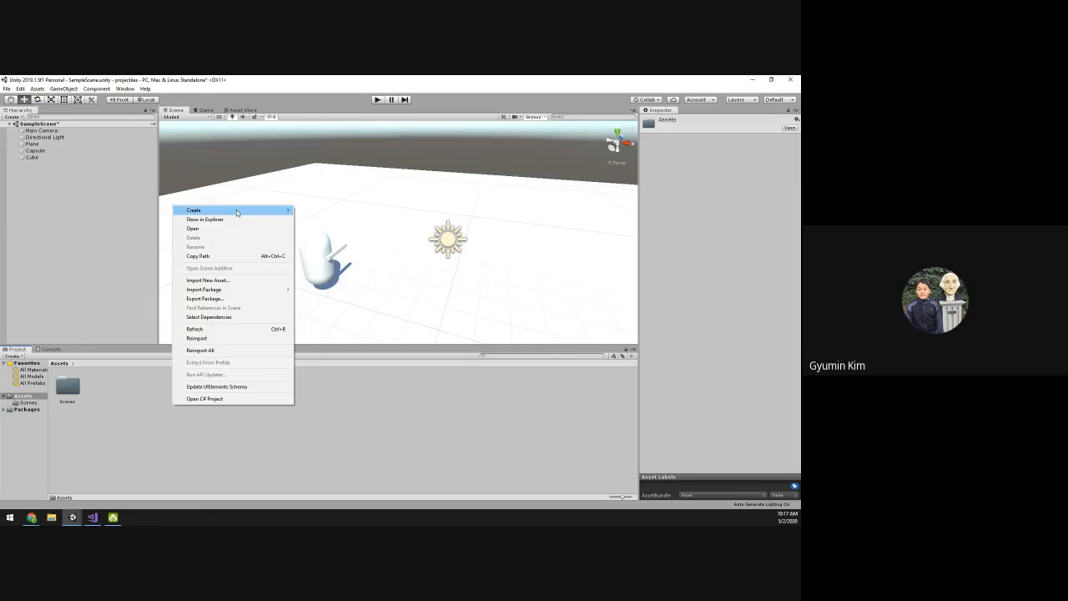
pyautogui.moveTo(238, 211)
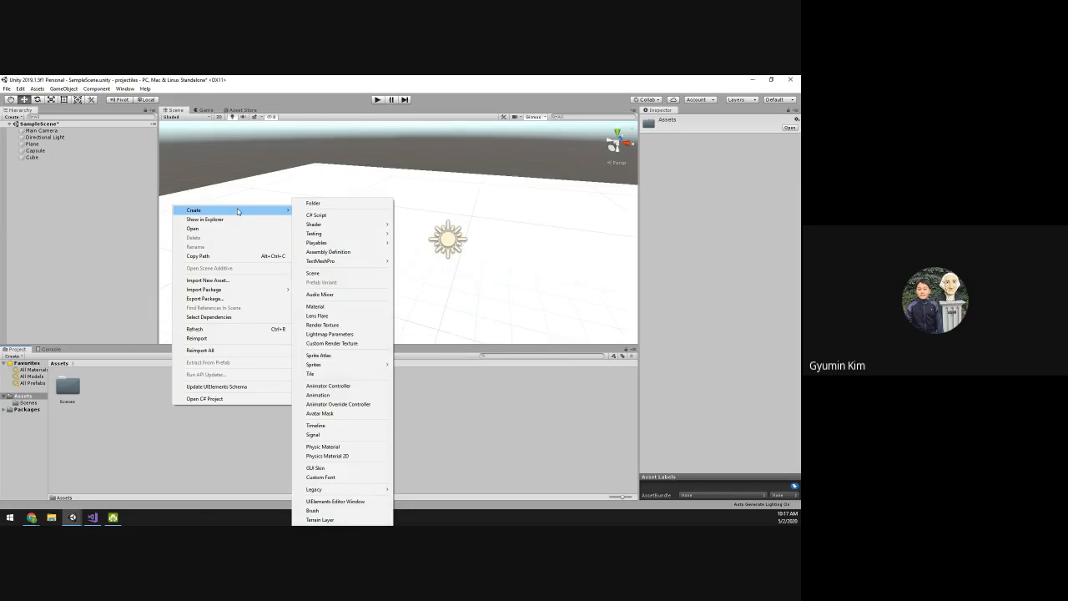
pyautogui.click(317, 307)
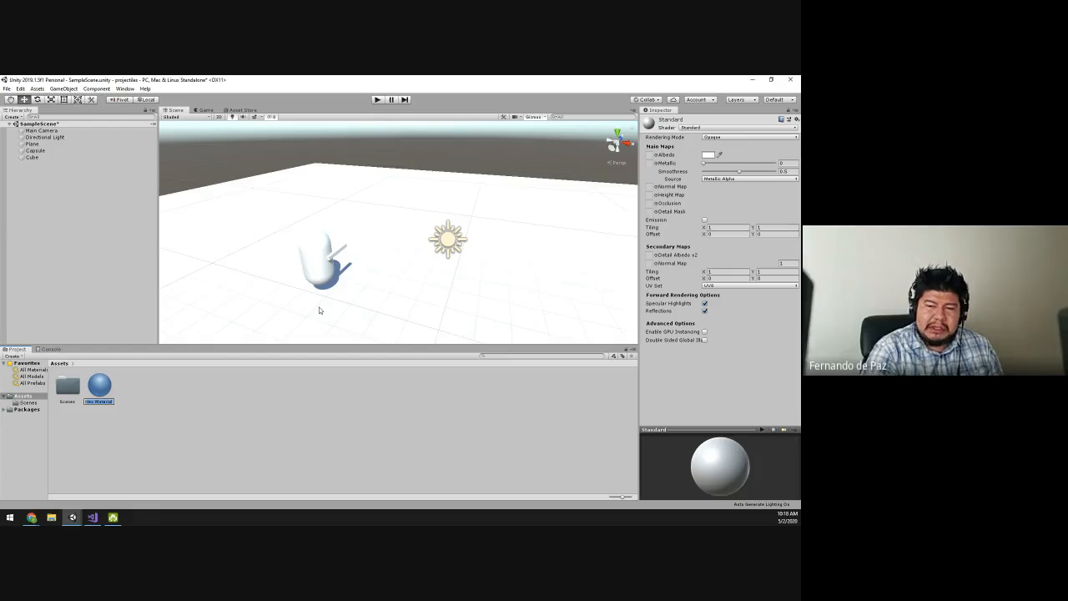
pyautogui.write('arou')
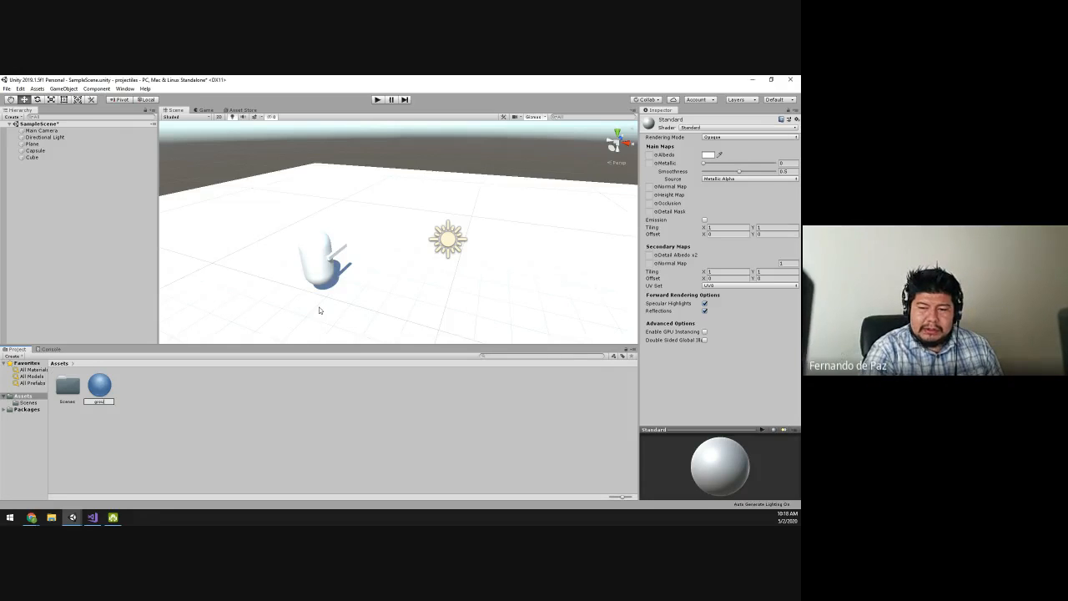
pyautogui.write('nd')
pyautogui.press('Return')
# Step: Create a second material in the Assets folder and name it launcher
pyautogui.rightClick(121, 429)
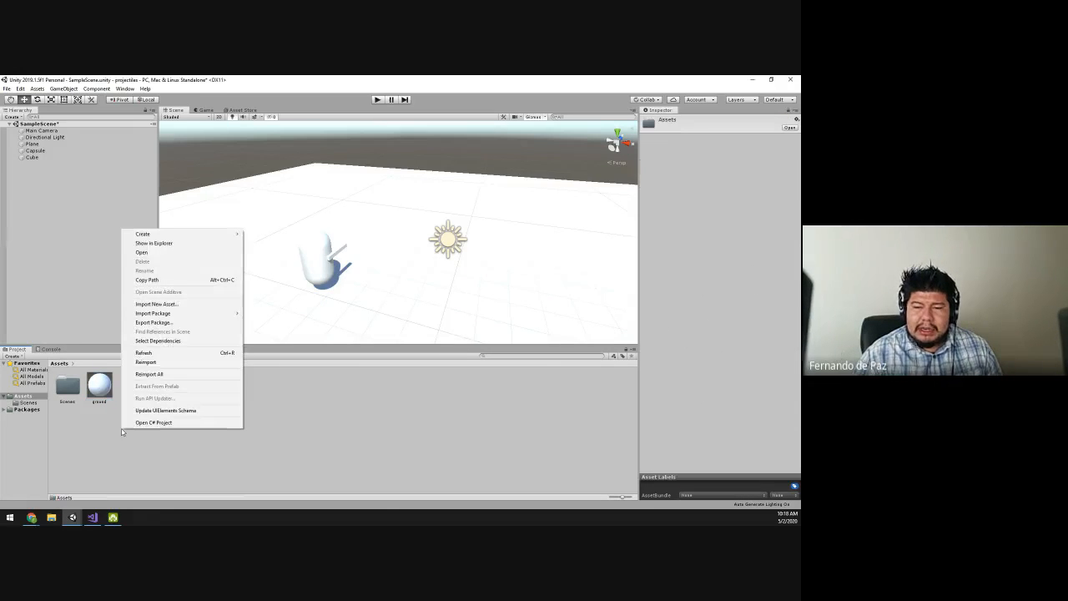
pyautogui.moveTo(187, 236)
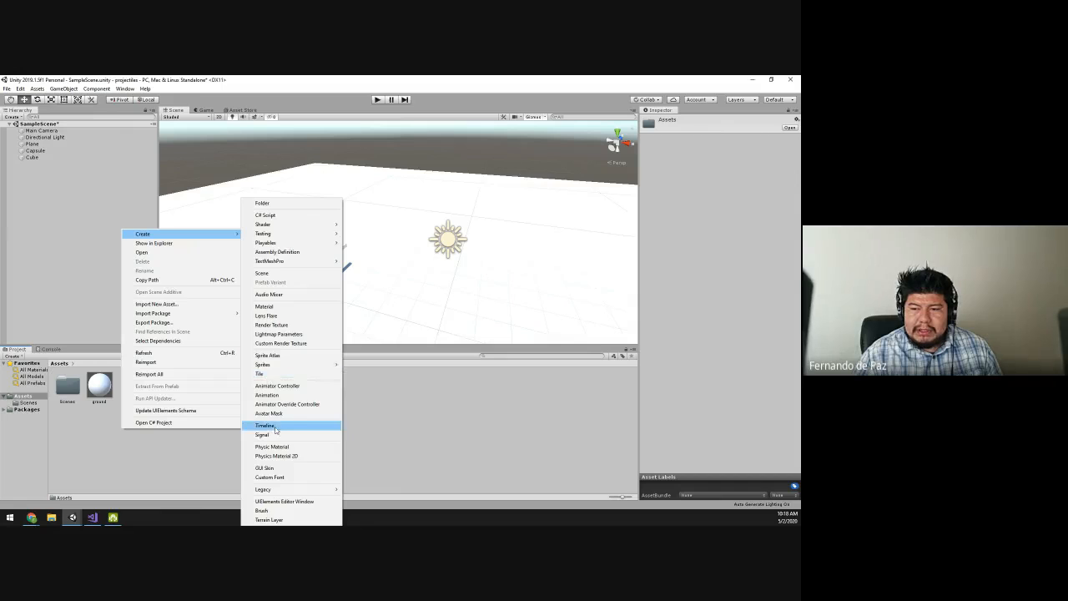
pyautogui.click(286, 306)
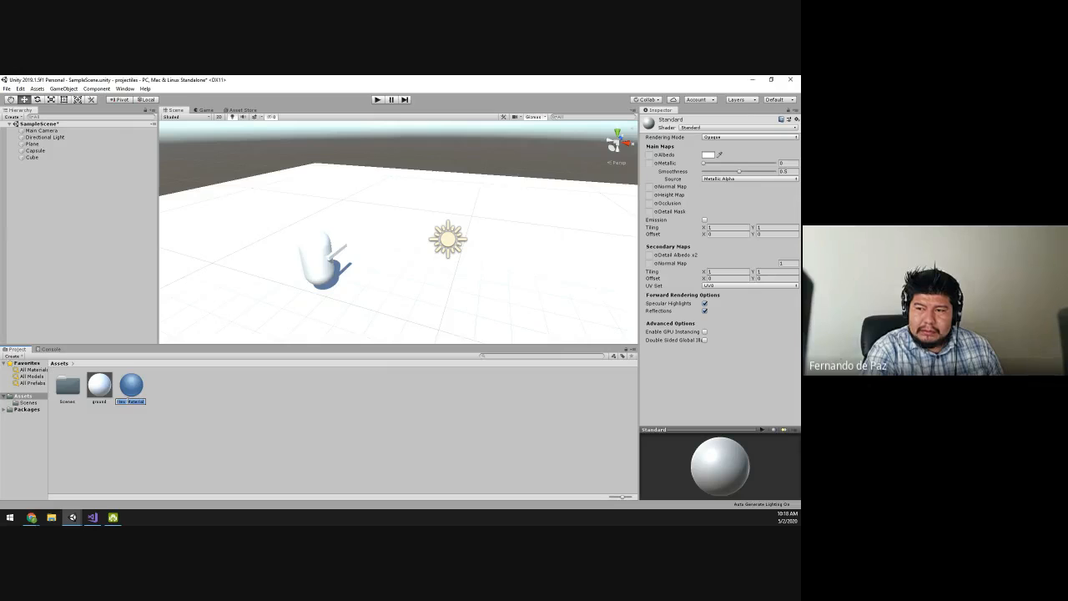
pyautogui.write('g')
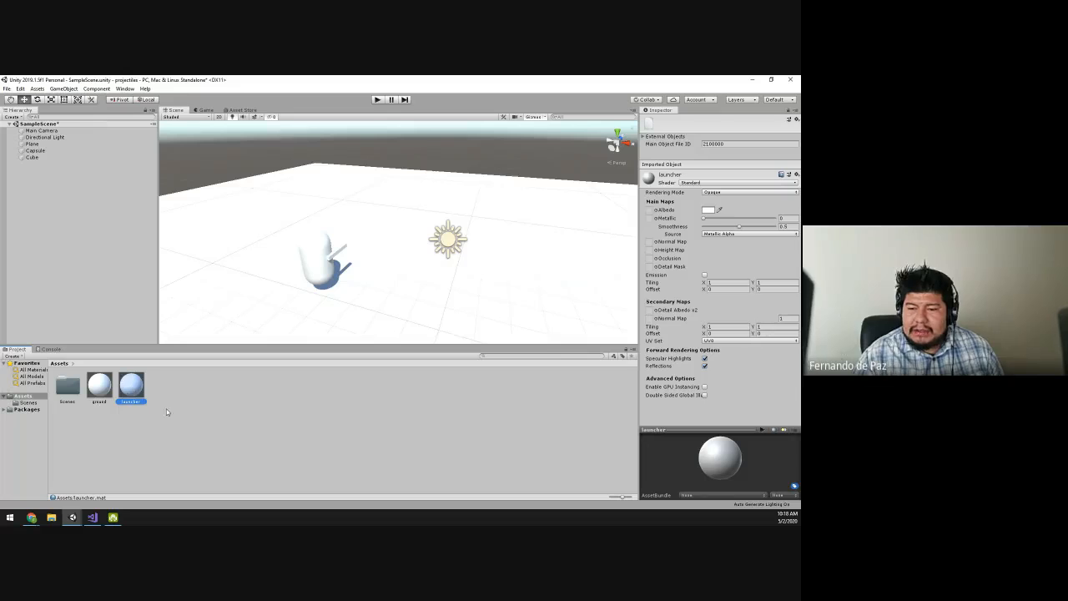
pyautogui.click(707, 210)
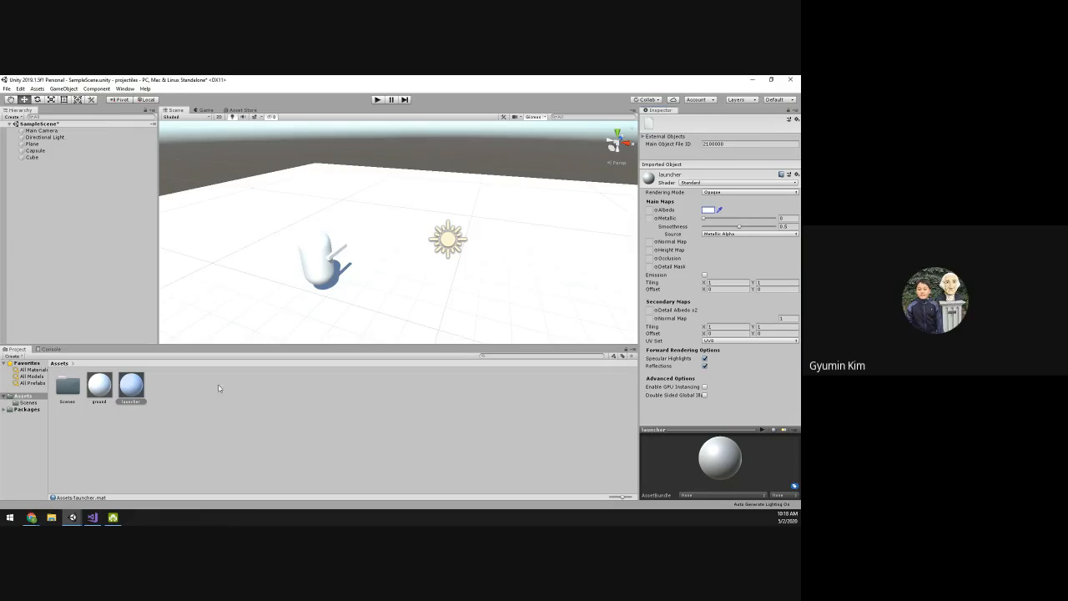
pyautogui.click(172, 423)
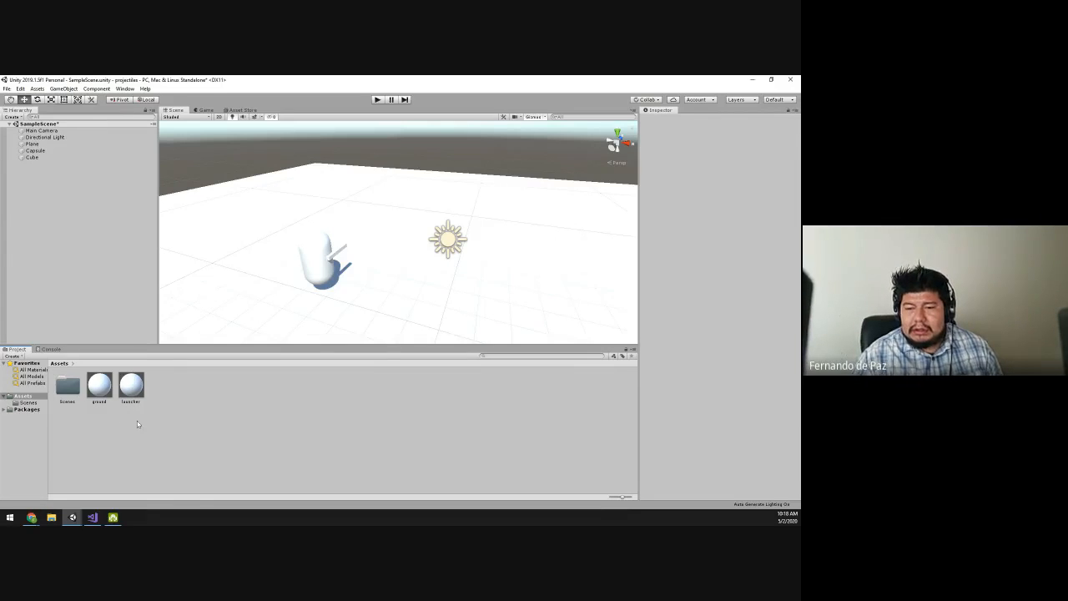
# Step: Set the ground material's albedo colour to a medium green, about RGB 0, 176, 3
pyautogui.press('alt')
pyautogui.keyDown('alt'); pyautogui.moveTo(314, 287); pyautogui.dragTo(277, 294); pyautogui.keyUp('alt')
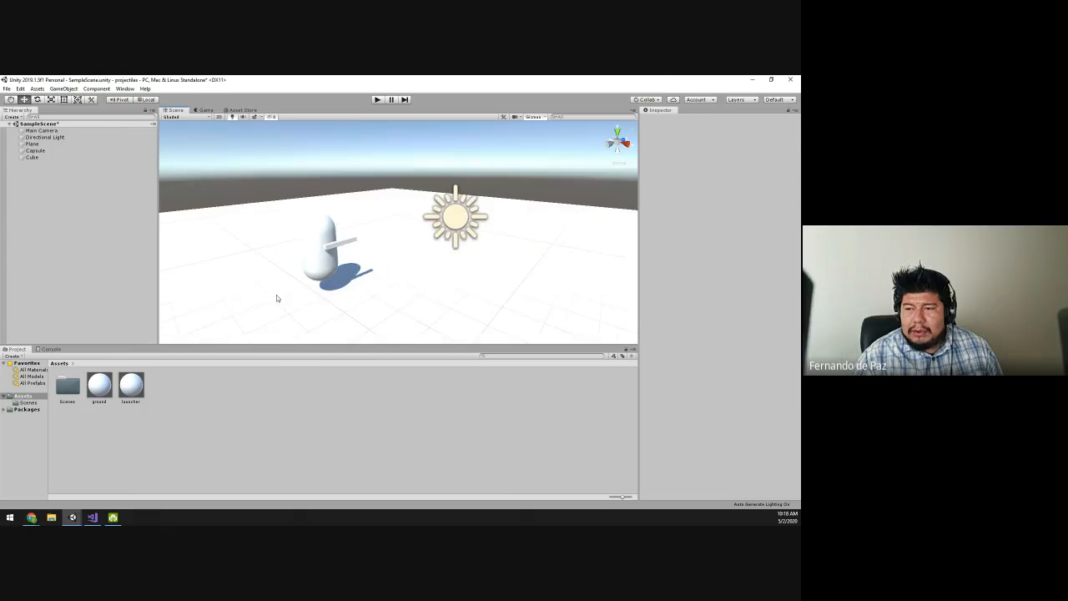
pyautogui.click(99, 390)
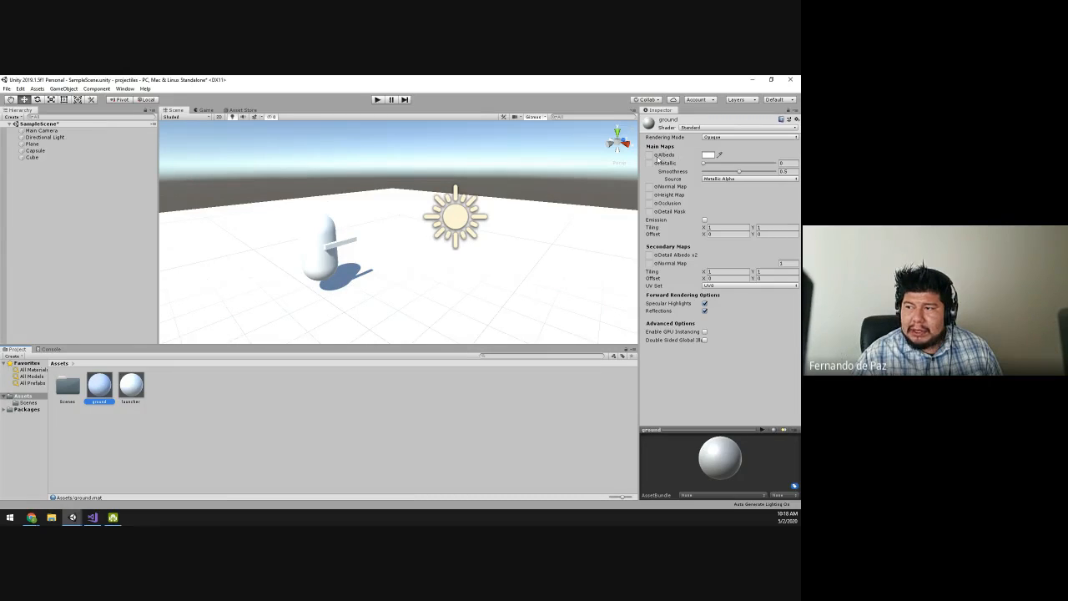
pyautogui.click(709, 157)
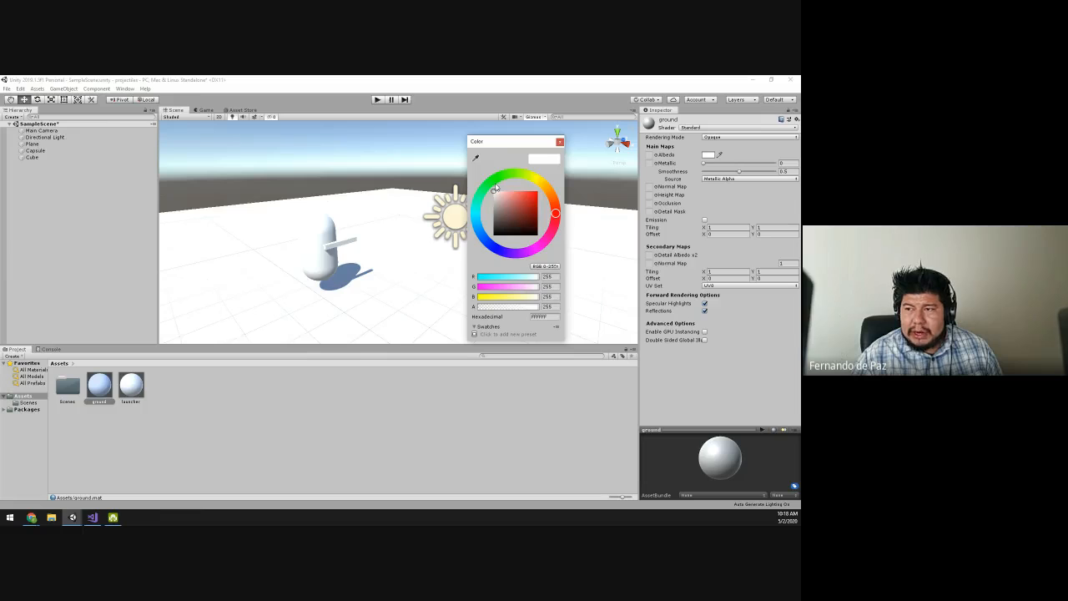
pyautogui.click(495, 180)
pyautogui.moveTo(506, 194); pyautogui.dragTo(547, 207)
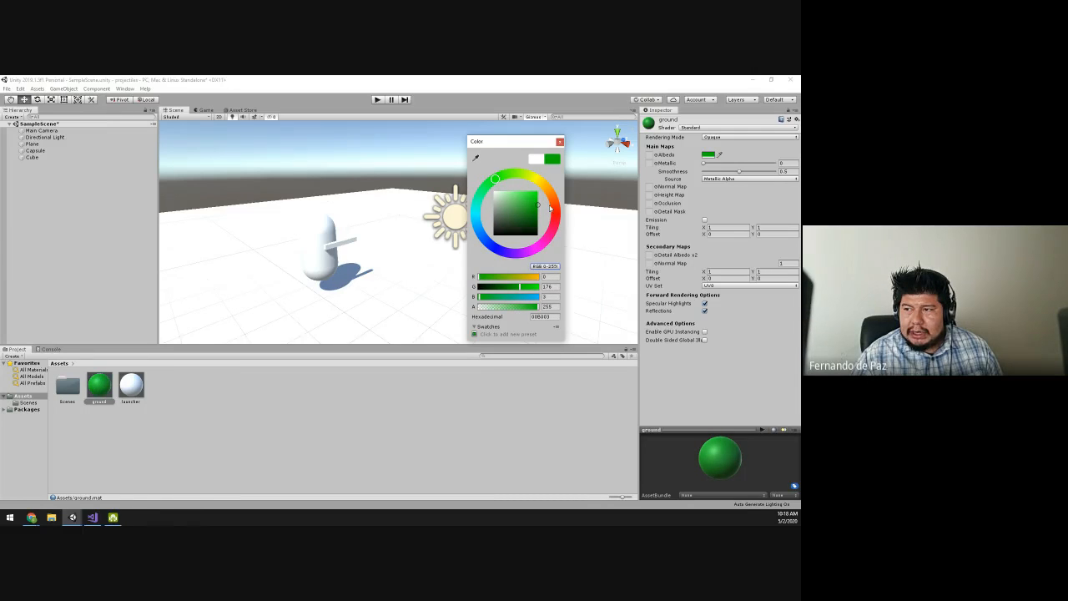
# Step: Close the colour picker and apply the green ground material to the plane in the scene
pyautogui.click(560, 143)
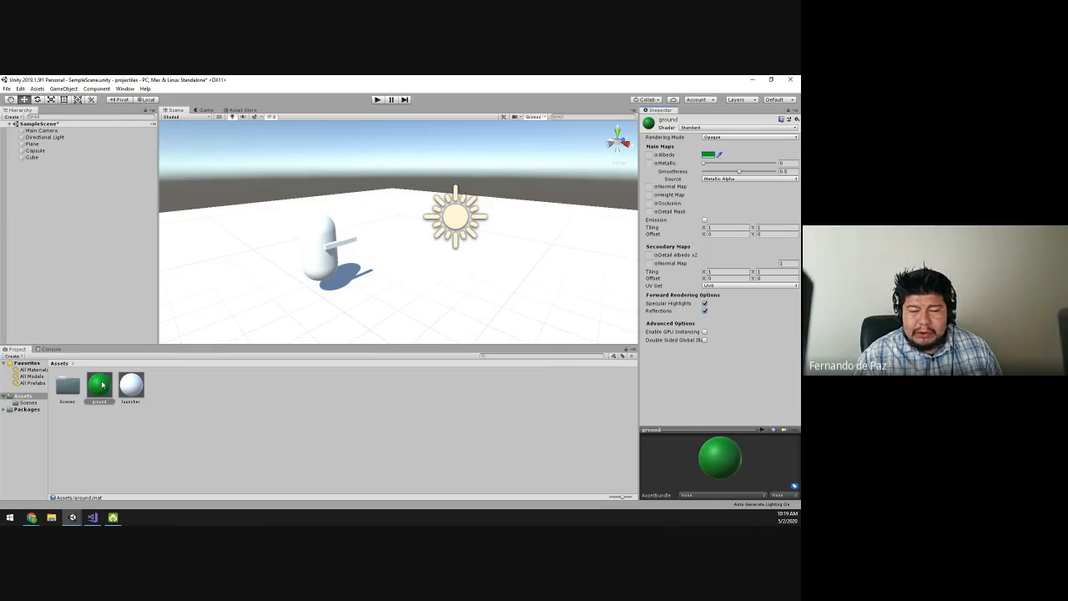
pyautogui.moveTo(101, 384); pyautogui.dragTo(245, 306)
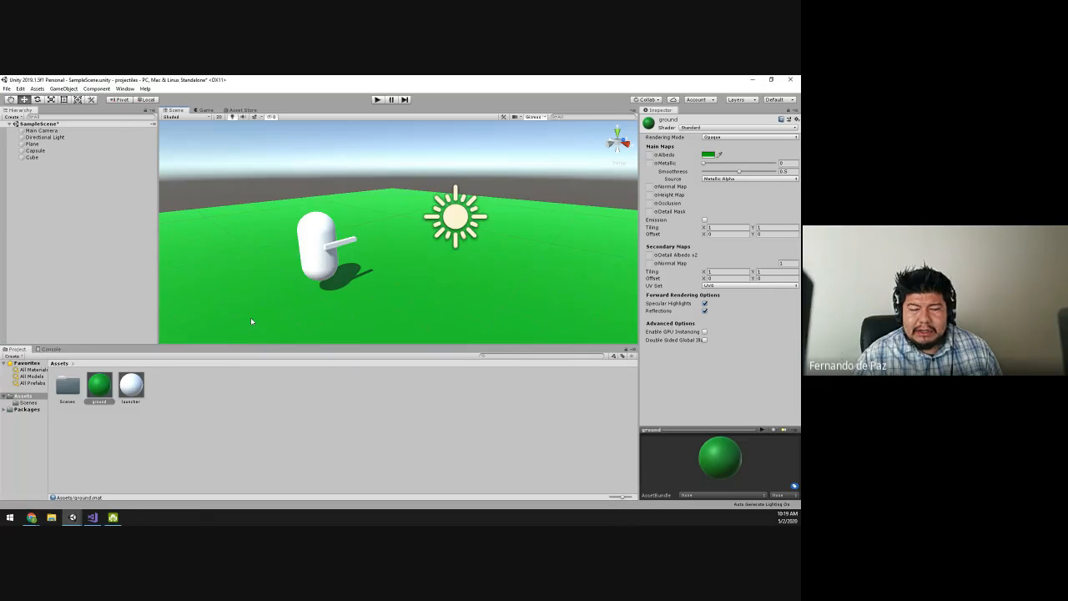
# Step: Set the launcher material's albedo to a dark grey and apply the material to the thin bar beside the capsule
pyautogui.click(131, 386)
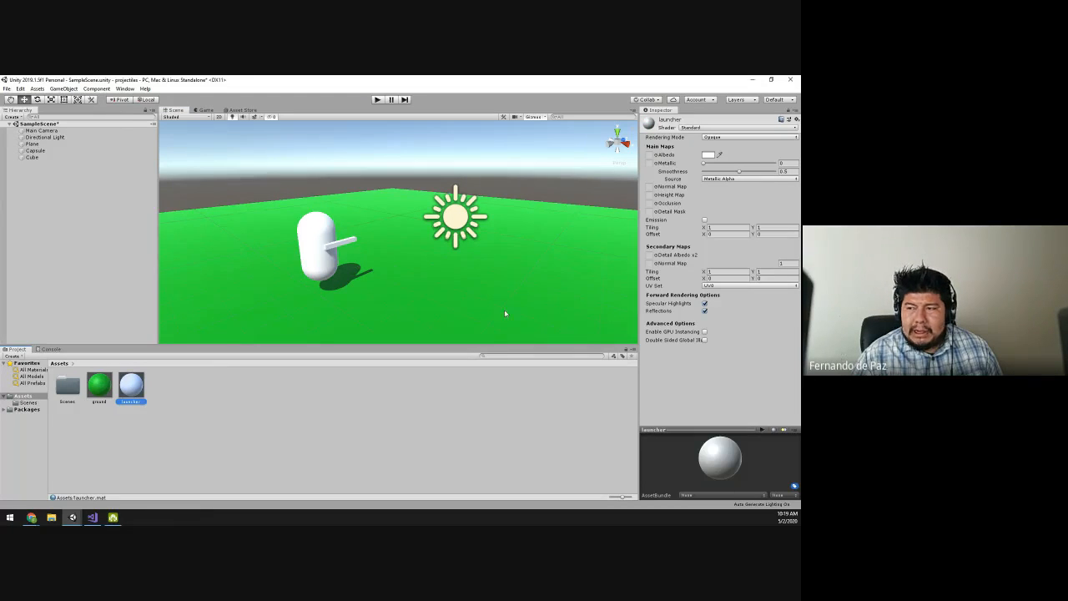
pyautogui.click(709, 156)
pyautogui.moveTo(504, 221); pyautogui.dragTo(482, 229)
pyautogui.click(559, 141)
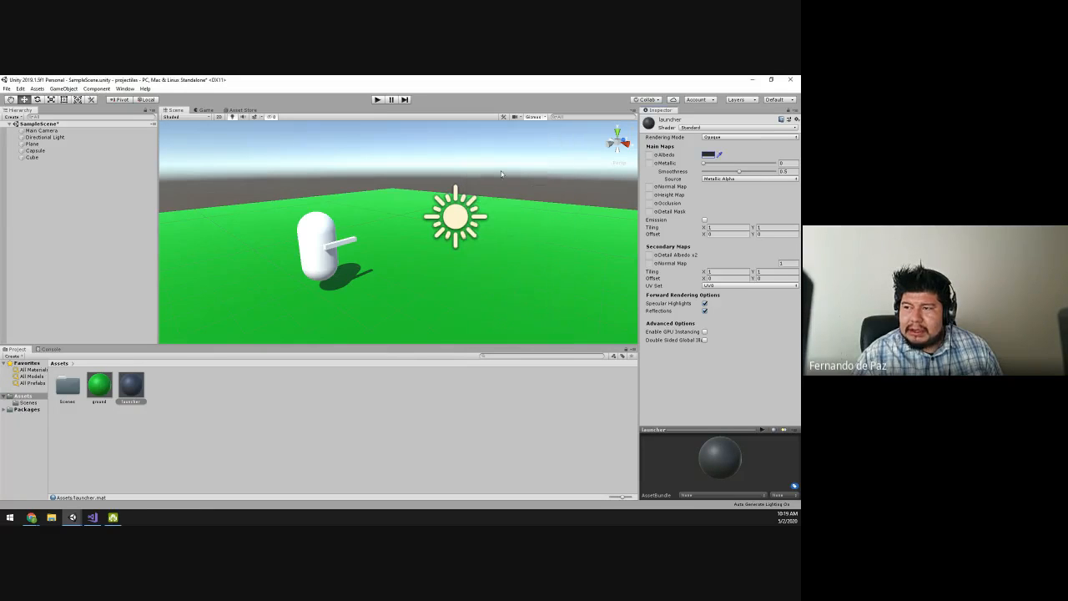
pyautogui.moveTo(134, 393); pyautogui.dragTo(356, 231)
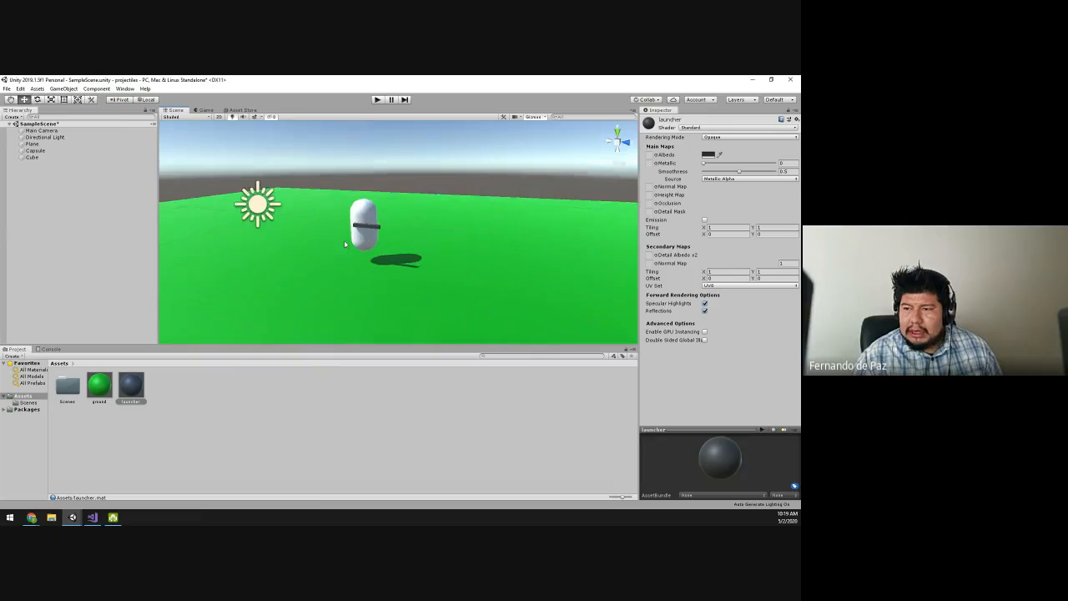
# Step: Examine the capsule and its dark launcher bar in the scene from several angles and distances
pyautogui.click(357, 230)
pyautogui.press('f')
pyautogui.click(511, 186)
pyautogui.moveTo(510, 186); pyautogui.dragTo(460, 222, button='middle')
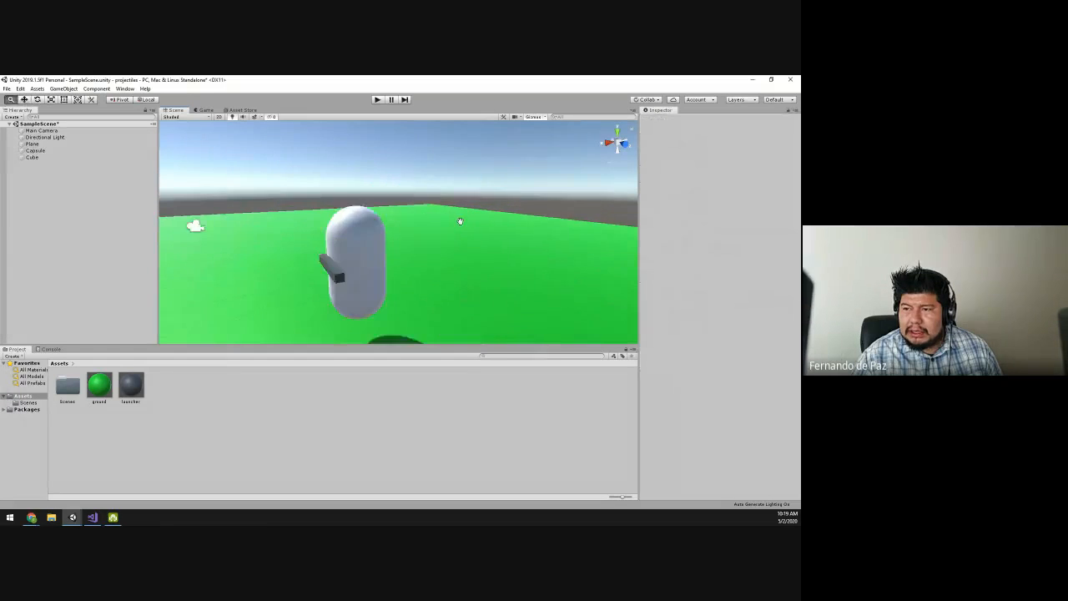
pyautogui.keyDown('alt'); pyautogui.moveTo(460, 222); pyautogui.dragTo(406, 231); pyautogui.keyUp('alt')
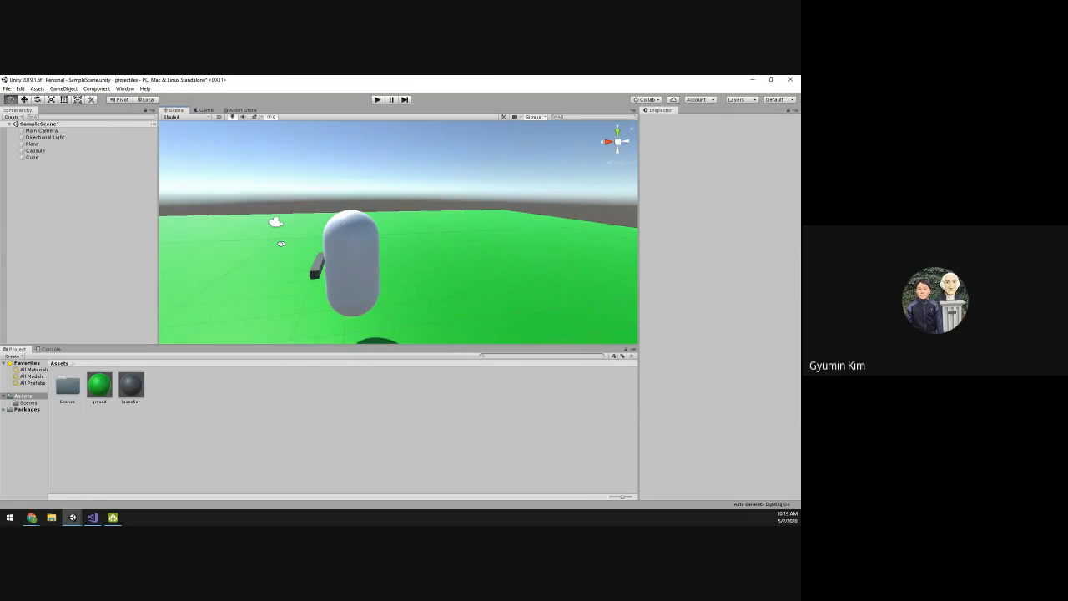
pyautogui.keyDown('alt'); pyautogui.moveTo(282, 244); pyautogui.dragTo(422, 269); pyautogui.keyUp('alt')
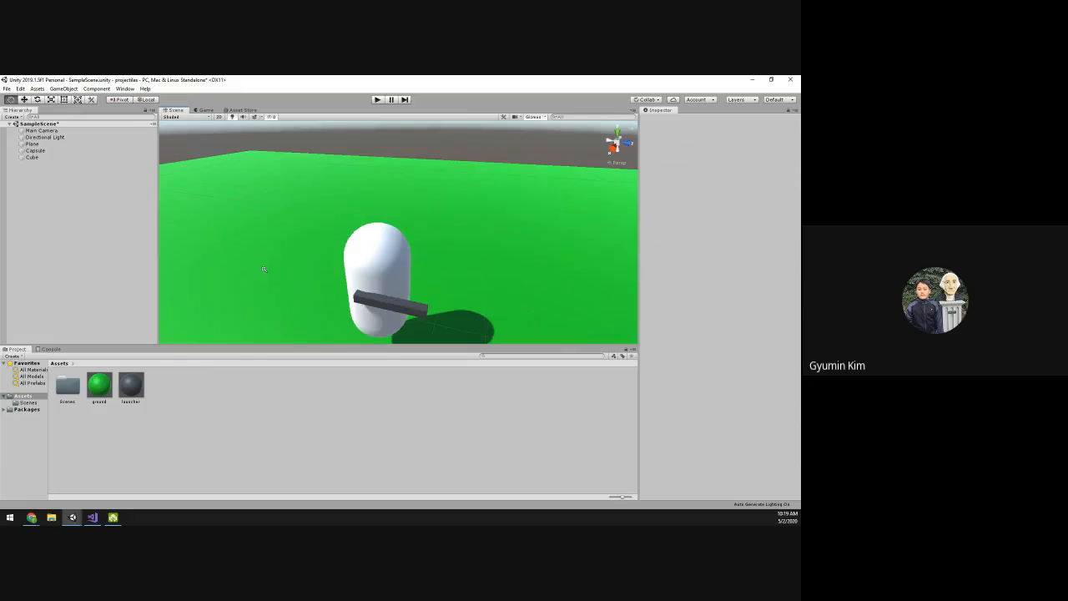
pyautogui.scroll(-4, 332, 269)
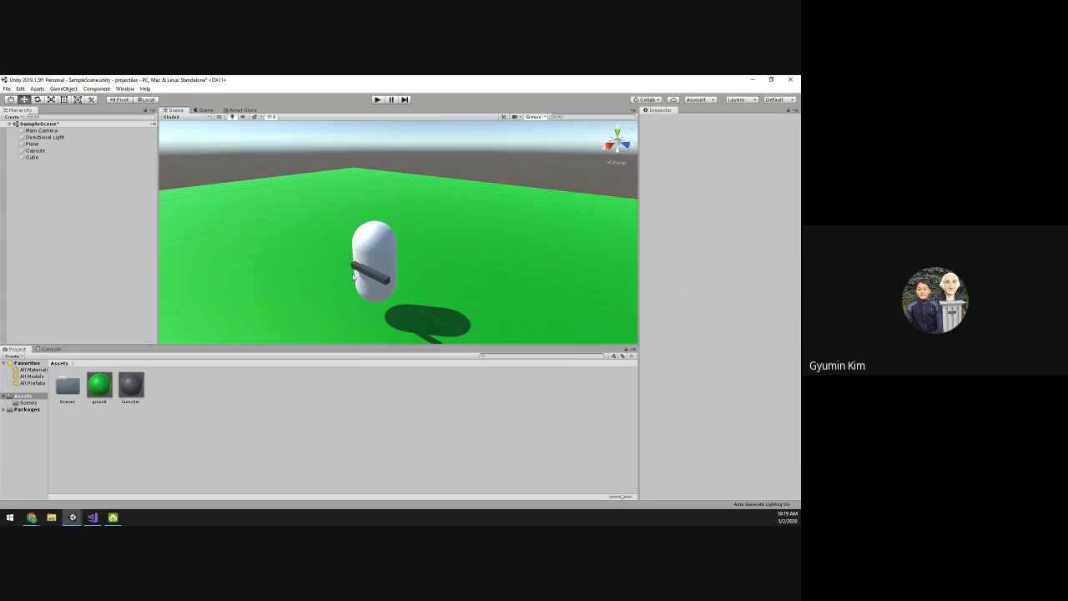
pyautogui.click(131, 392)
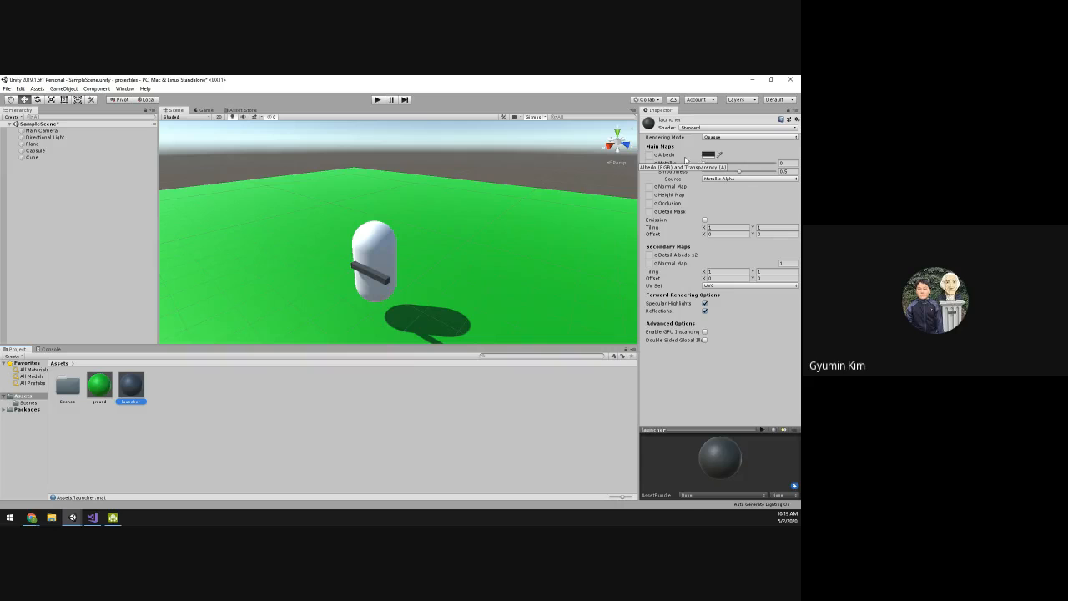
pyautogui.keyDown('alt'); pyautogui.moveTo(404, 217); pyautogui.dragTo(462, 231); pyautogui.keyUp('alt')
pyautogui.keyDown('alt'); pyautogui.scroll(5, 553, 247); pyautogui.keyUp('alt')
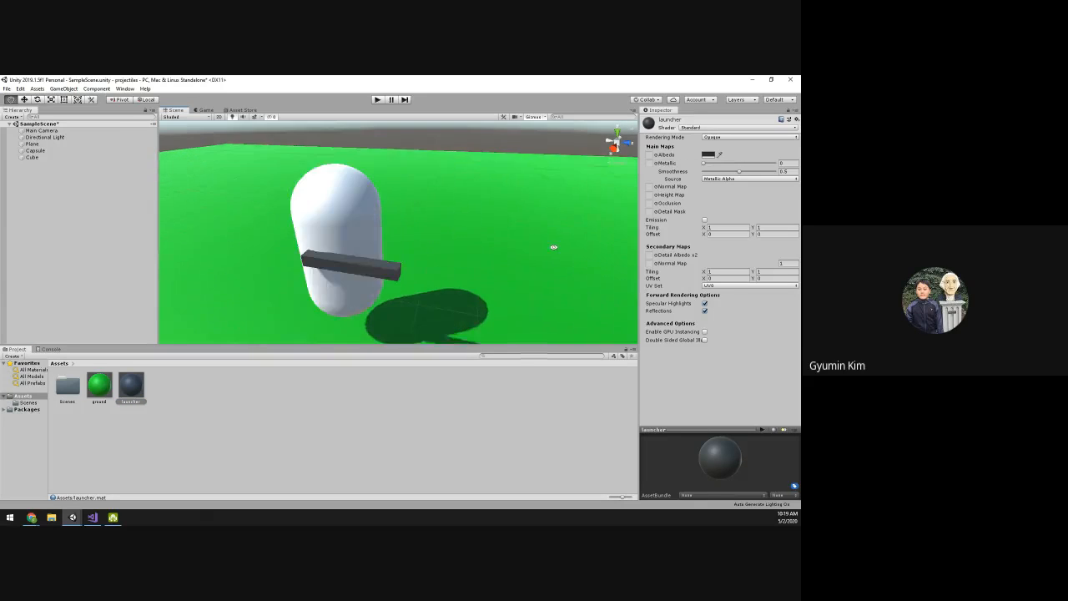
pyautogui.keyDown('alt'); pyautogui.moveTo(553, 247); pyautogui.dragTo(376, 209); pyautogui.keyUp('alt')
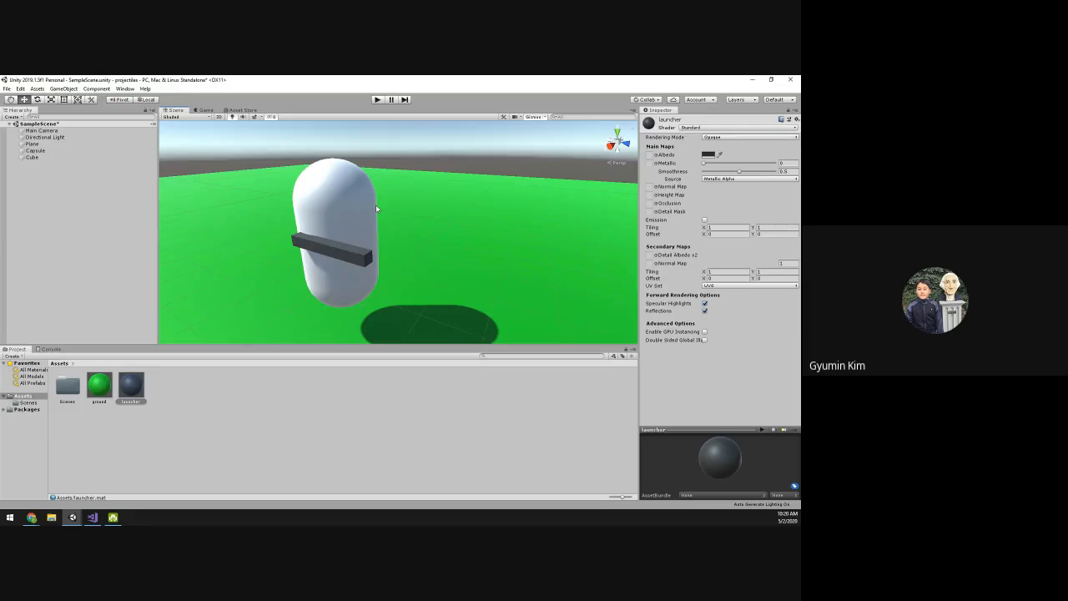
pyautogui.moveTo(389, 237)
pyautogui.keyDown('alt'); pyautogui.mouseDown()
pyautogui.moveTo(224, 243)
pyautogui.moveTo(260, 219)
pyautogui.moveTo(354, 254)
pyautogui.moveTo(313, 248)
pyautogui.moveTo(292, 237)
pyautogui.moveTo(322, 225)
pyautogui.moveTo(387, 242)
pyautogui.mouseUp(); pyautogui.keyUp('alt')
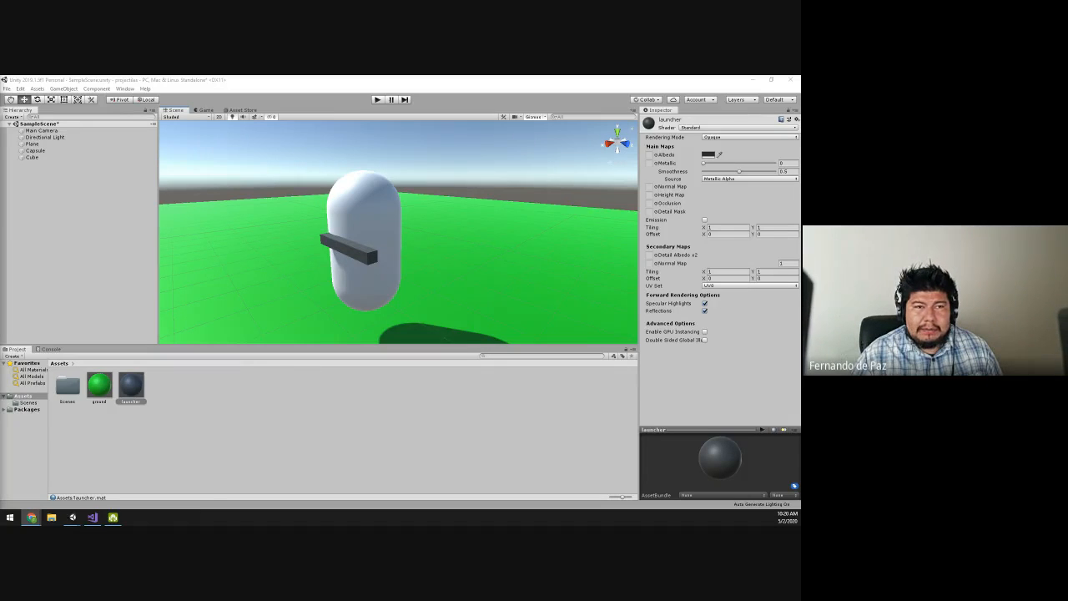
# Step: Switch to the browser window showing the fps folder in Google Drive
pyautogui.moveTo(0, 92); pyautogui.dragTo(435, 77)
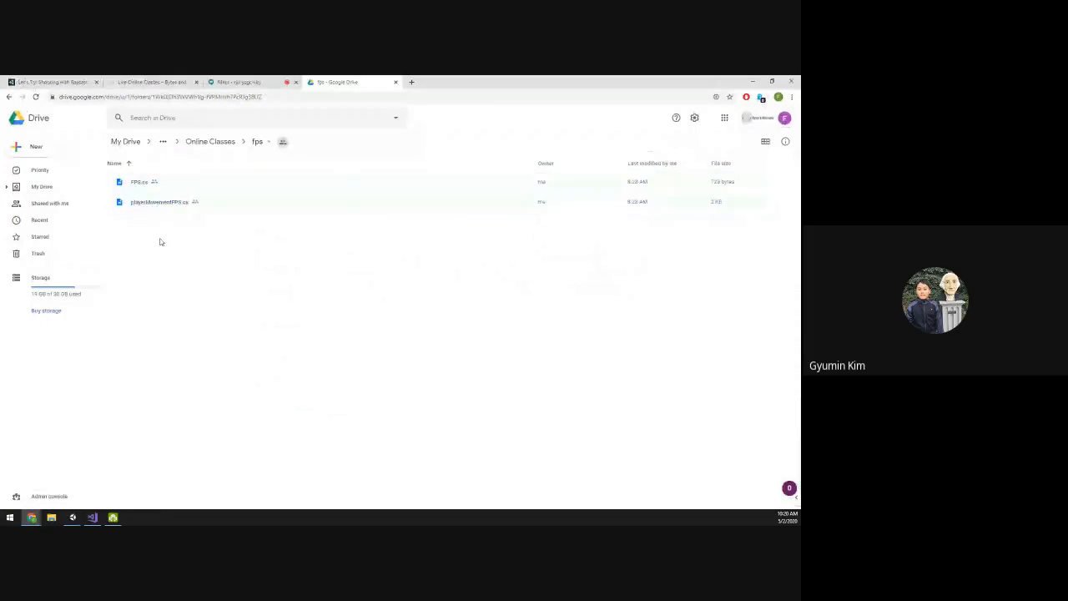
pyautogui.click(139, 184)
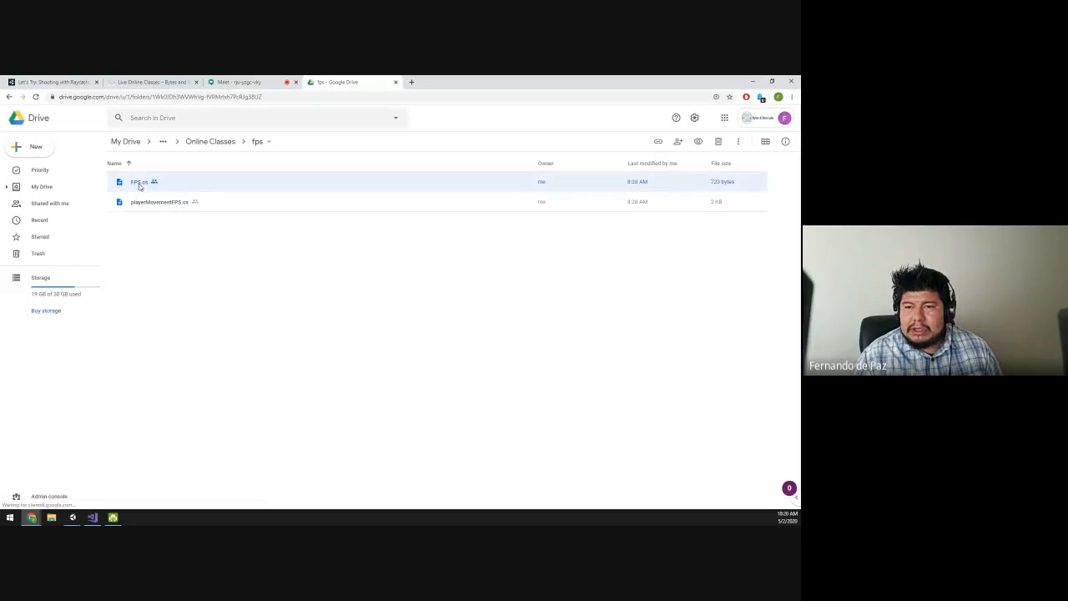
pyautogui.keyDown('shift'); pyautogui.click(140, 200); pyautogui.keyUp('shift')
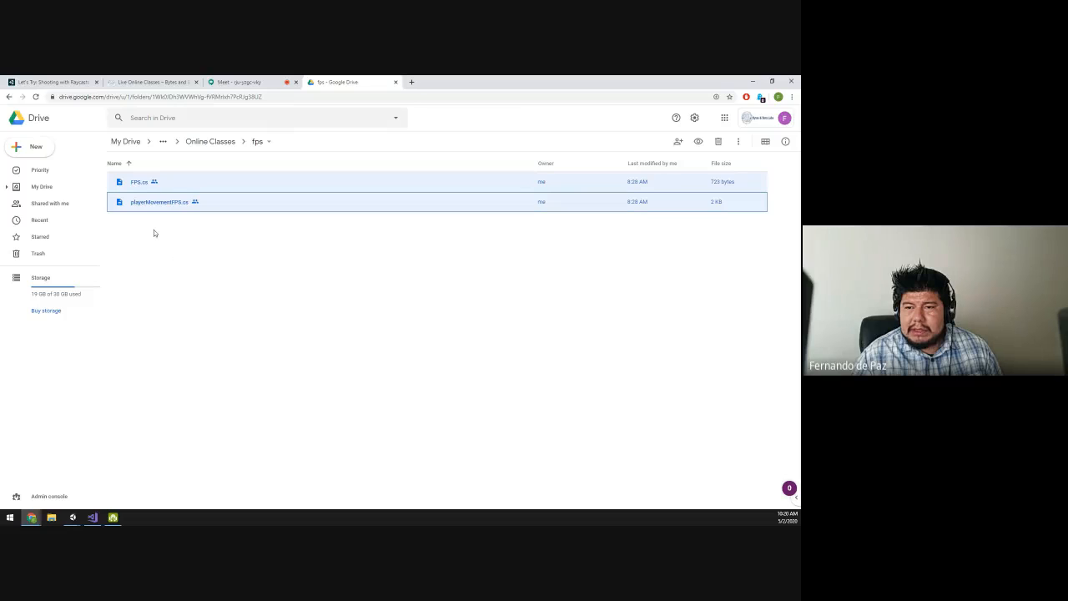
pyautogui.click(131, 181)
pyautogui.rightClick(132, 181)
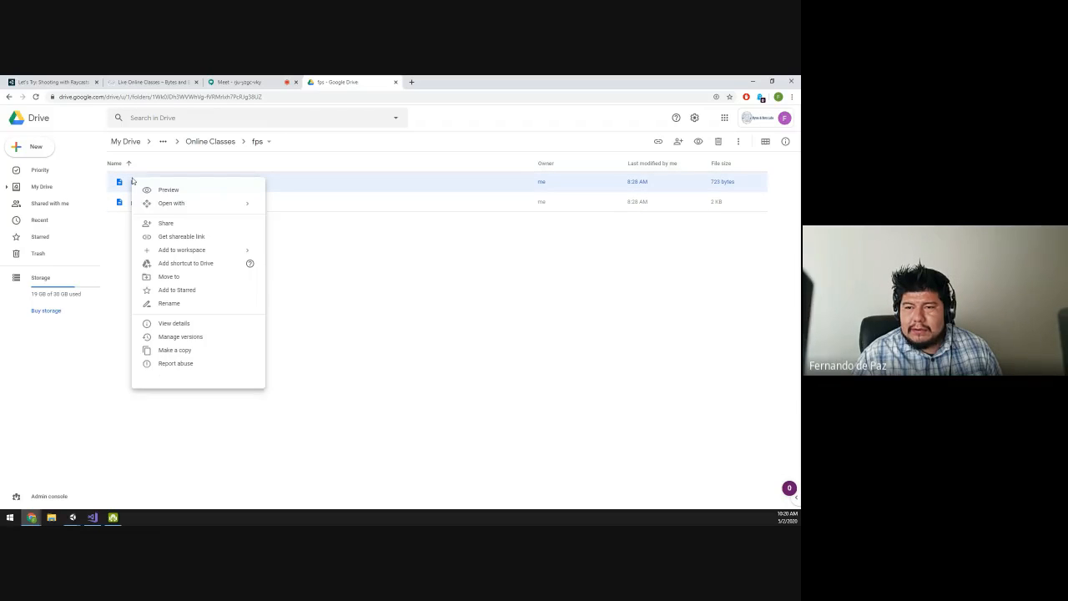
pyautogui.click(127, 253)
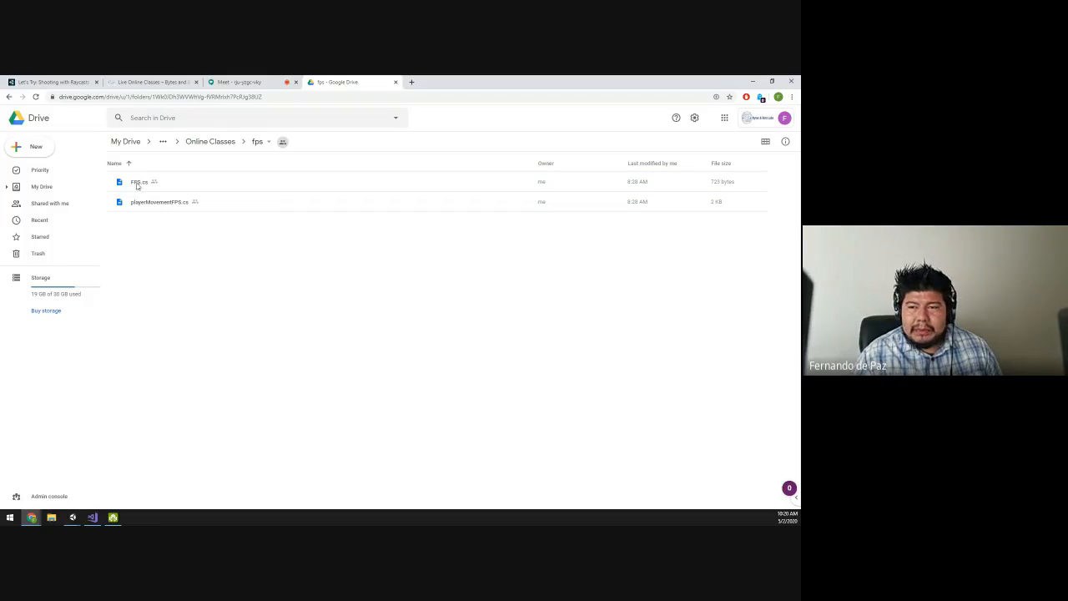
# Step: Download FPS.cs and playerMovementFPS.cs from the fps folder in Google Drive
pyautogui.click(137, 186)
pyautogui.rightClick(136, 182)
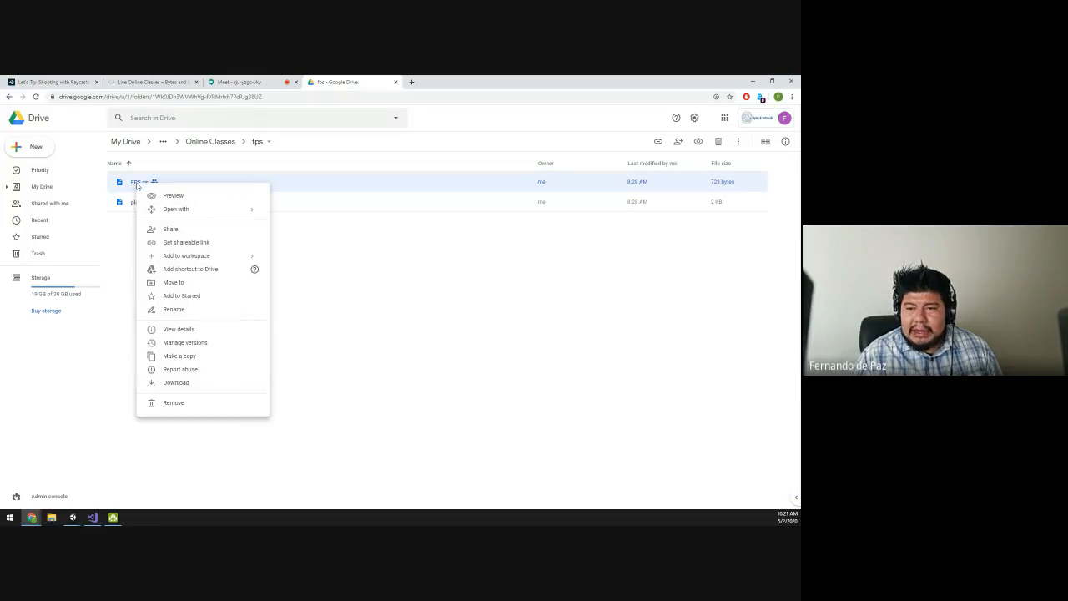
pyautogui.click(191, 384)
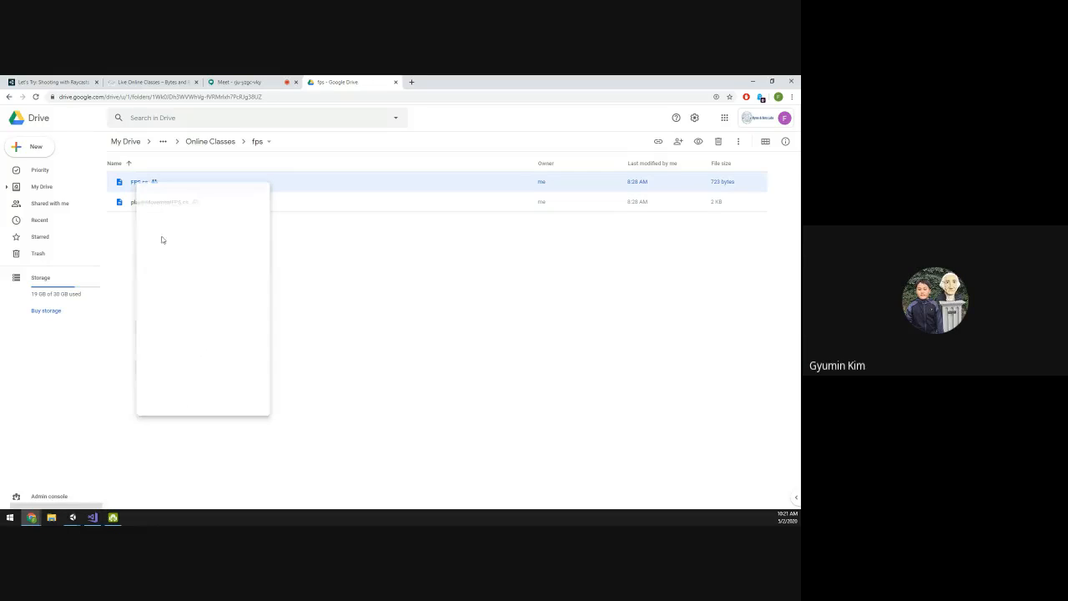
pyautogui.click(139, 203)
pyautogui.rightClick(141, 204)
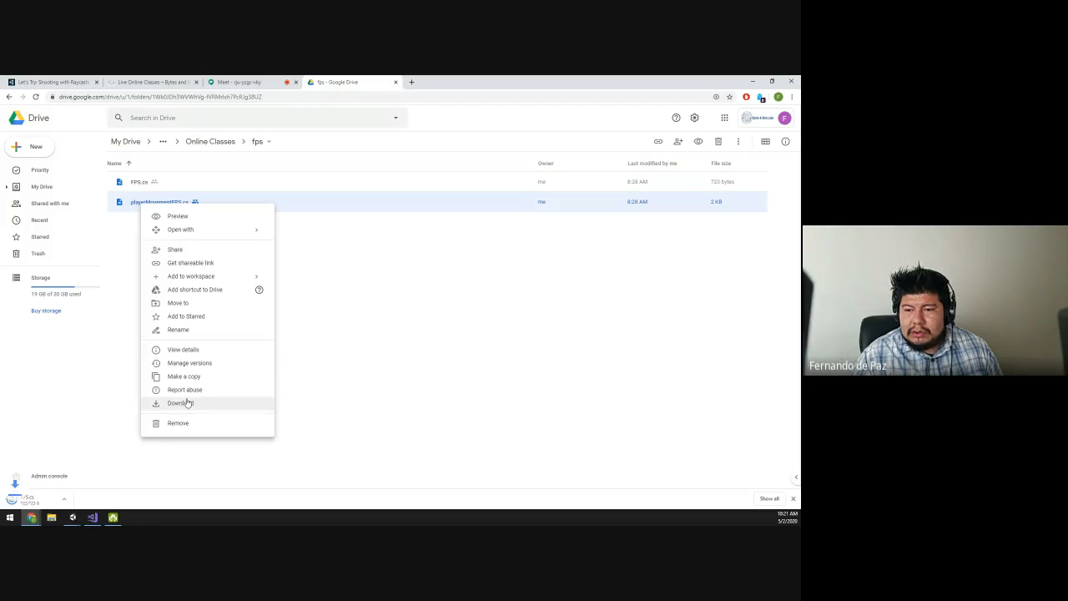
pyautogui.click(188, 403)
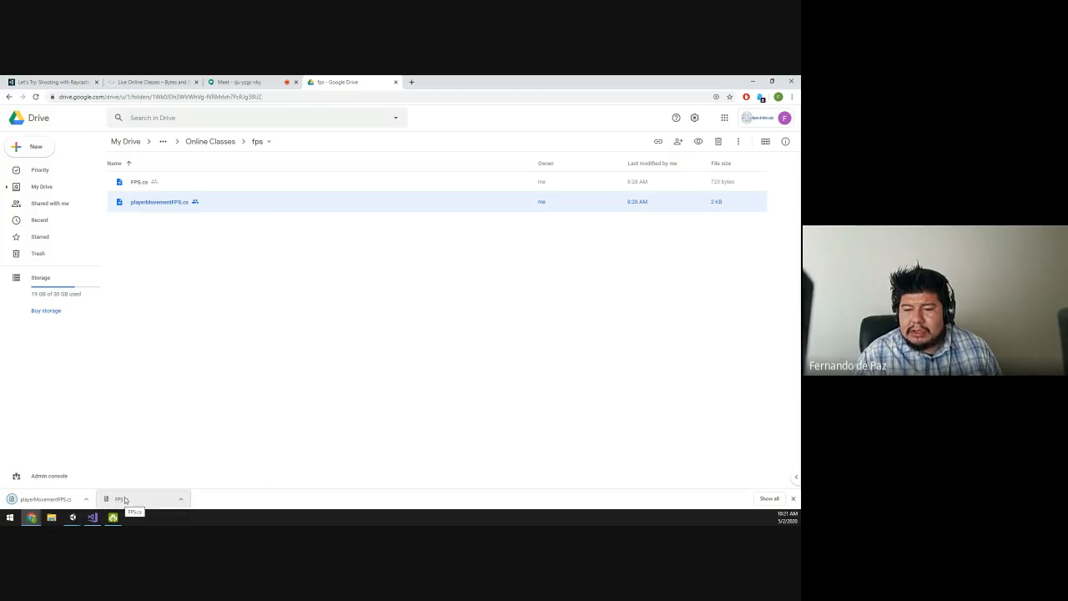
# Step: Import the downloaded FPS.cs and playerMovementFPS.cs into the Unity project's Assets folder and select both scripts
pyautogui.moveTo(73, 518)
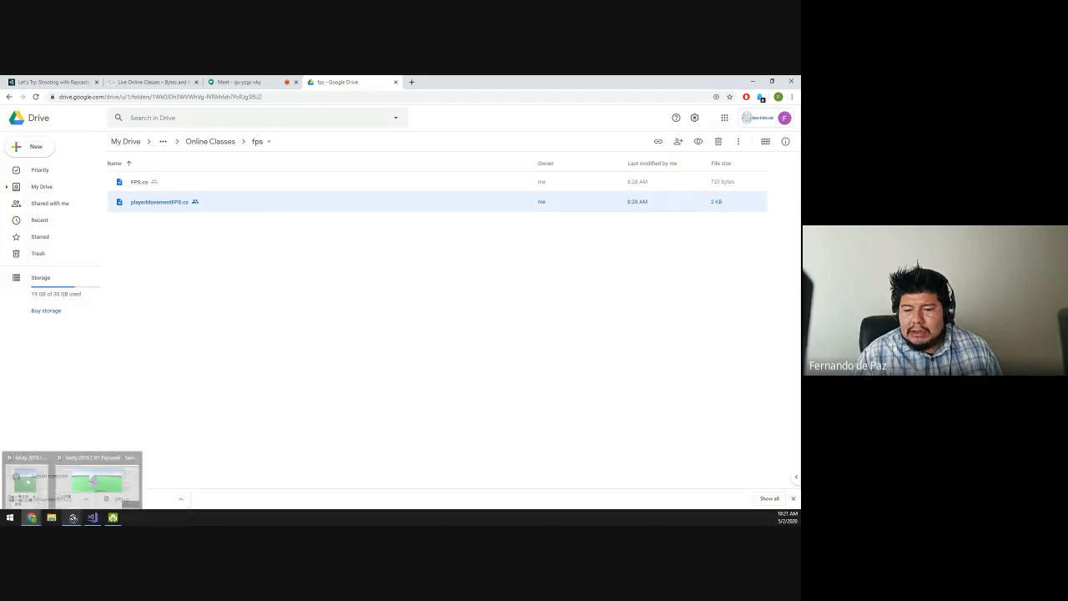
pyautogui.click(89, 483)
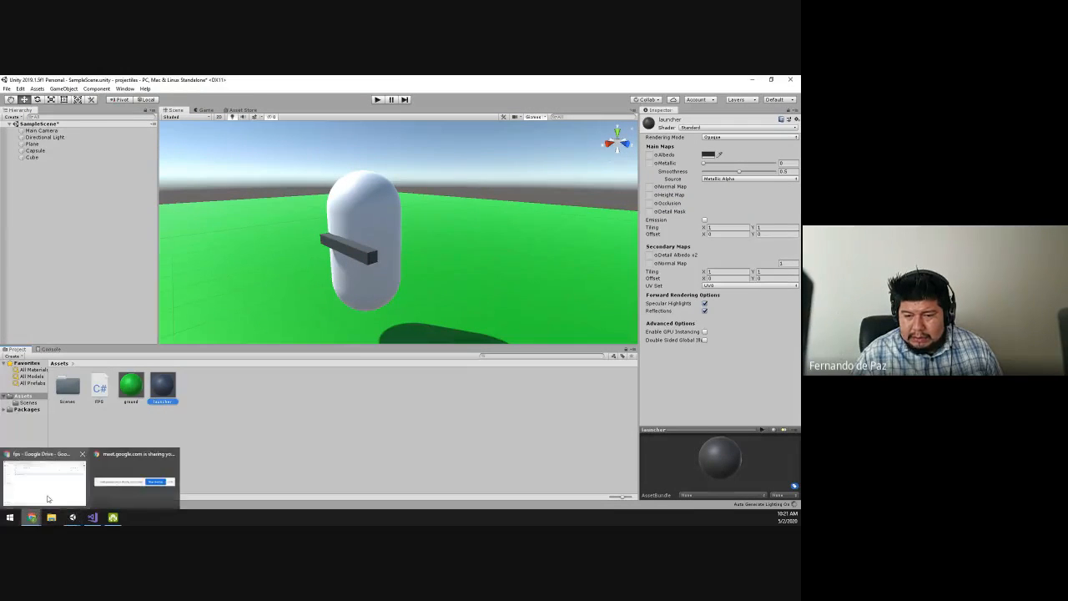
pyautogui.click(50, 494)
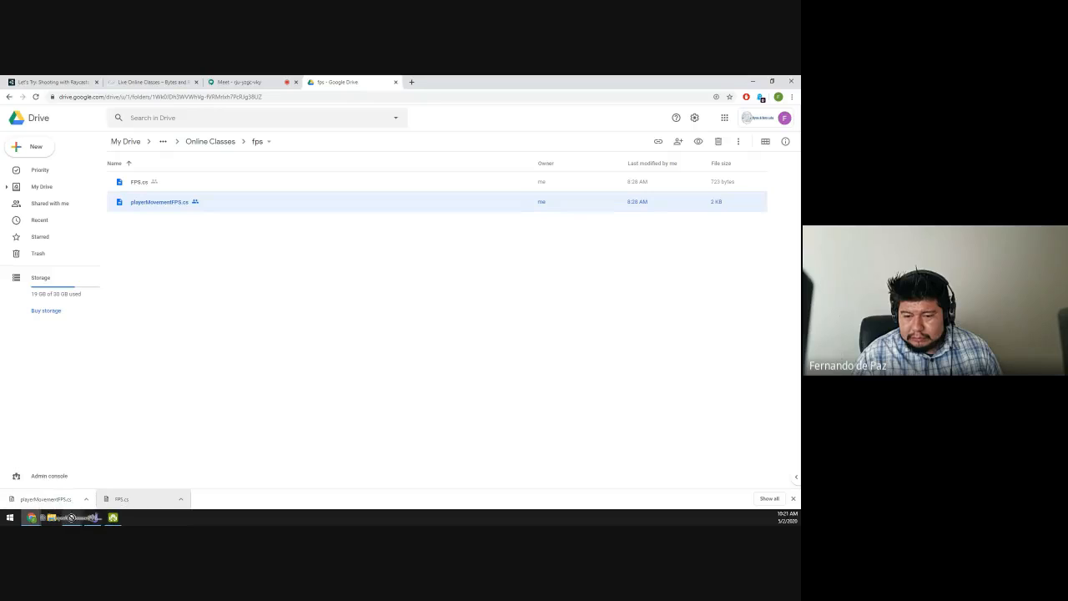
pyautogui.moveTo(72, 518)
pyautogui.click(111, 486)
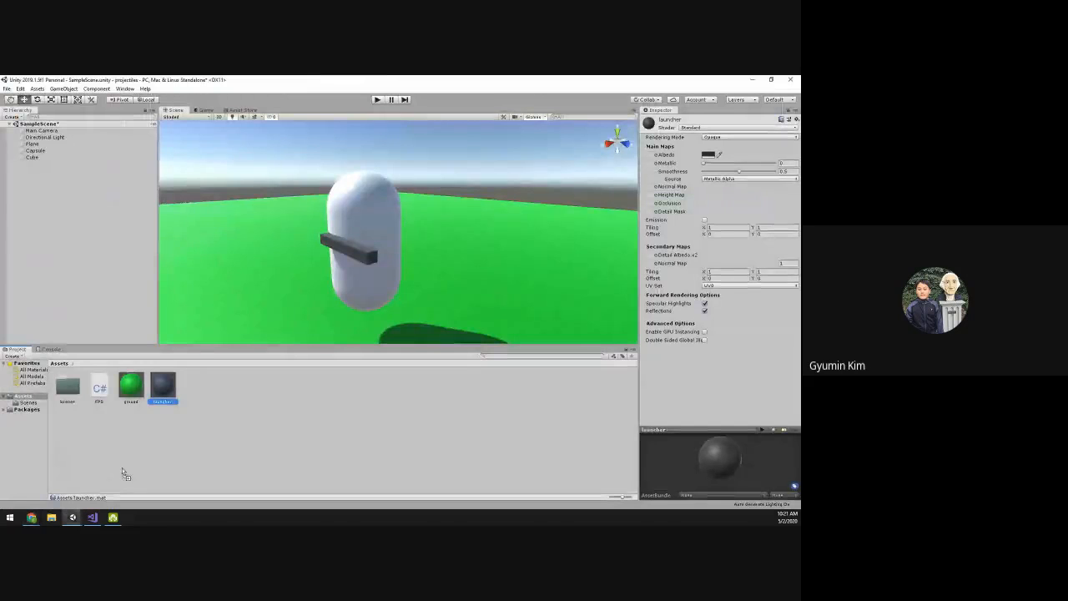
pyautogui.click(101, 394)
pyautogui.keyDown('ctrl'); pyautogui.click(190, 399); pyautogui.keyUp('ctrl')
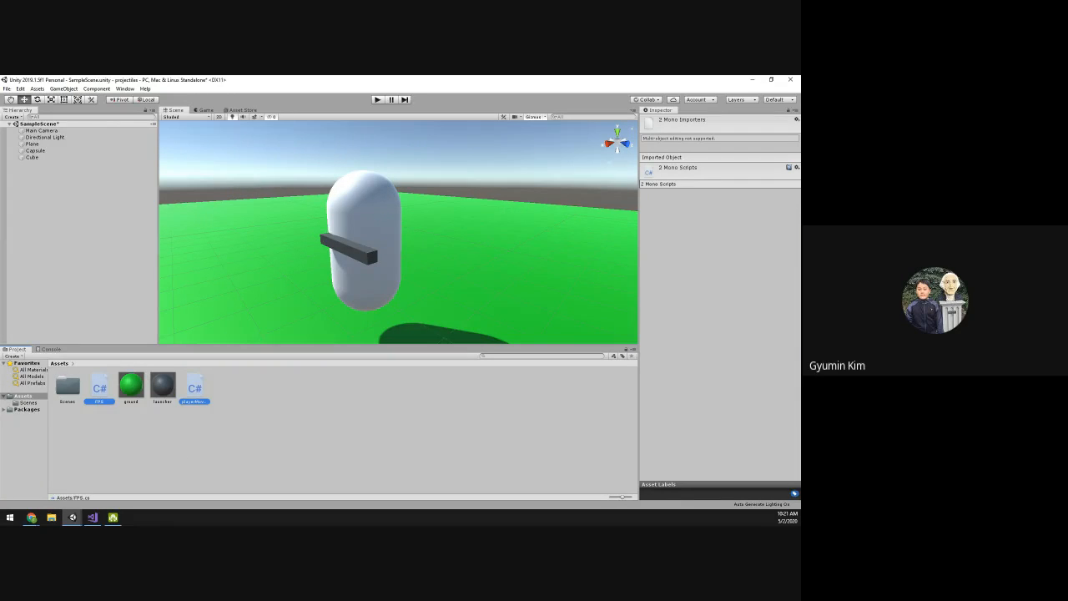
# Step: Move the browser window with the Drive folder off this screen, back to the Unity editor
pyautogui.moveTo(30, 517)
pyautogui.click(38, 483)
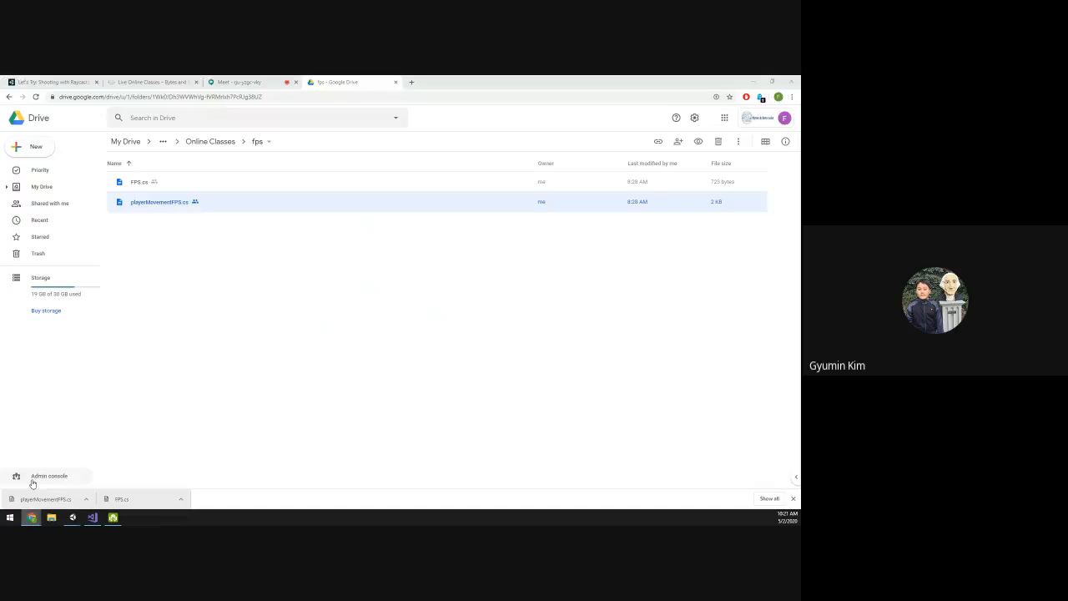
pyautogui.moveTo(491, 80); pyautogui.dragTo(0, 155)
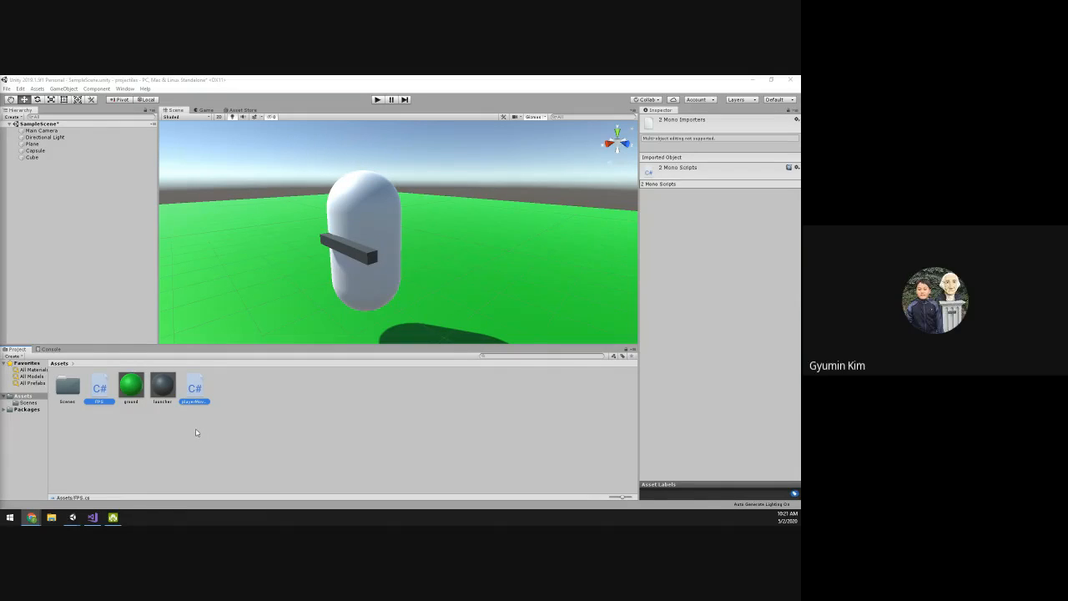
# Step: Inspect the code of the imported FPS and playerMovementFPS scripts in the Assets folder
pyautogui.click(126, 418)
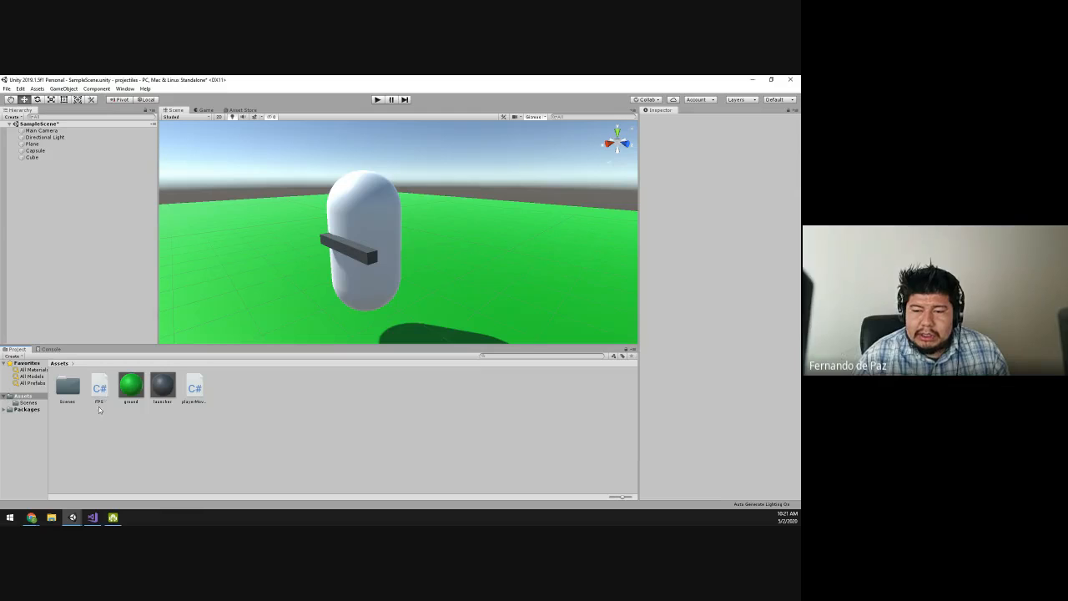
pyautogui.click(98, 394)
pyautogui.click(201, 387)
pyautogui.click(99, 390)
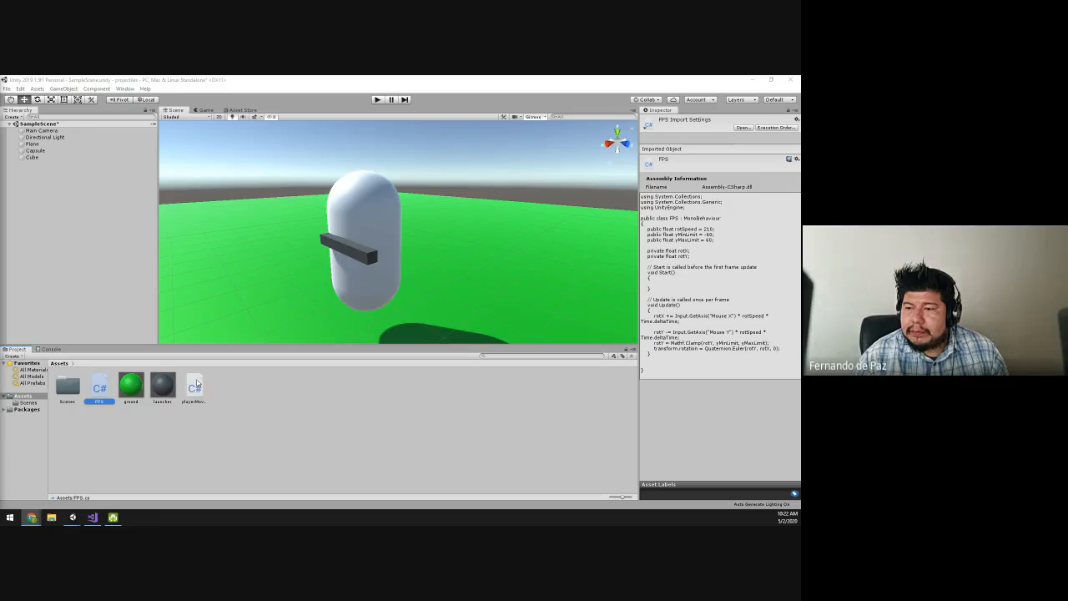
pyautogui.click(195, 388)
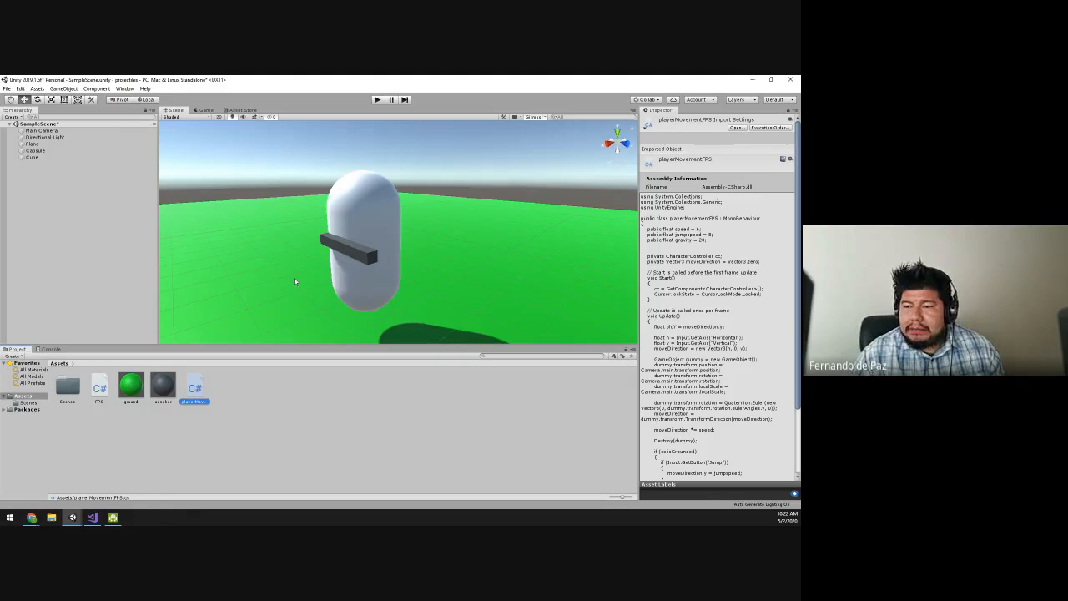
# Step: Rename the Capsule object in the scene as Player
pyautogui.keyDown('alt'); pyautogui.moveTo(294, 277); pyautogui.dragTo(362, 264); pyautogui.keyUp('alt')
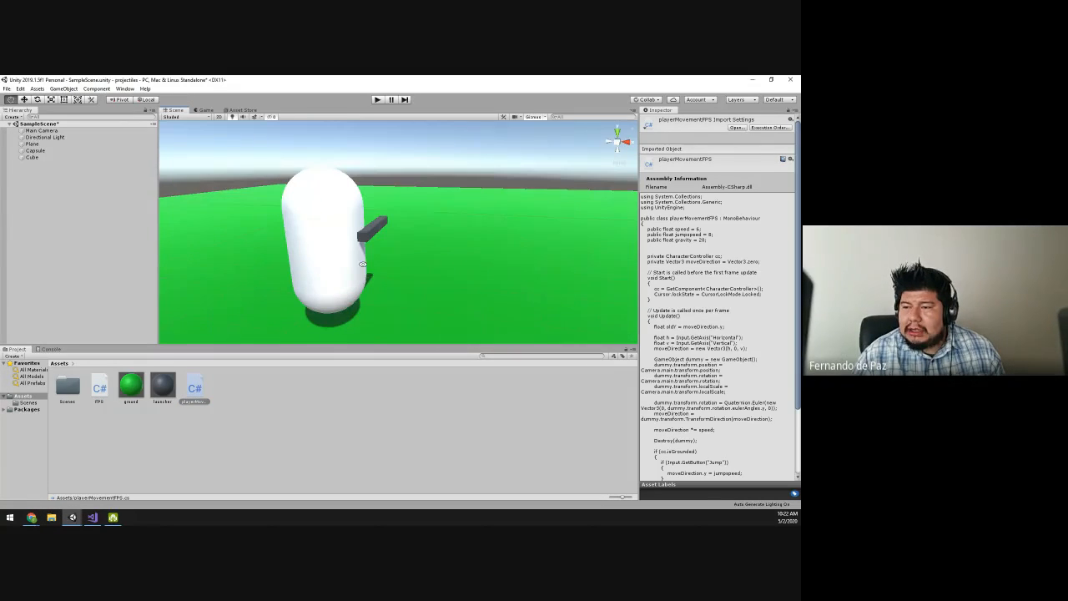
pyautogui.click(41, 151)
pyautogui.keyDown('alt'); pyautogui.moveTo(385, 242); pyautogui.dragTo(334, 255); pyautogui.keyUp('alt')
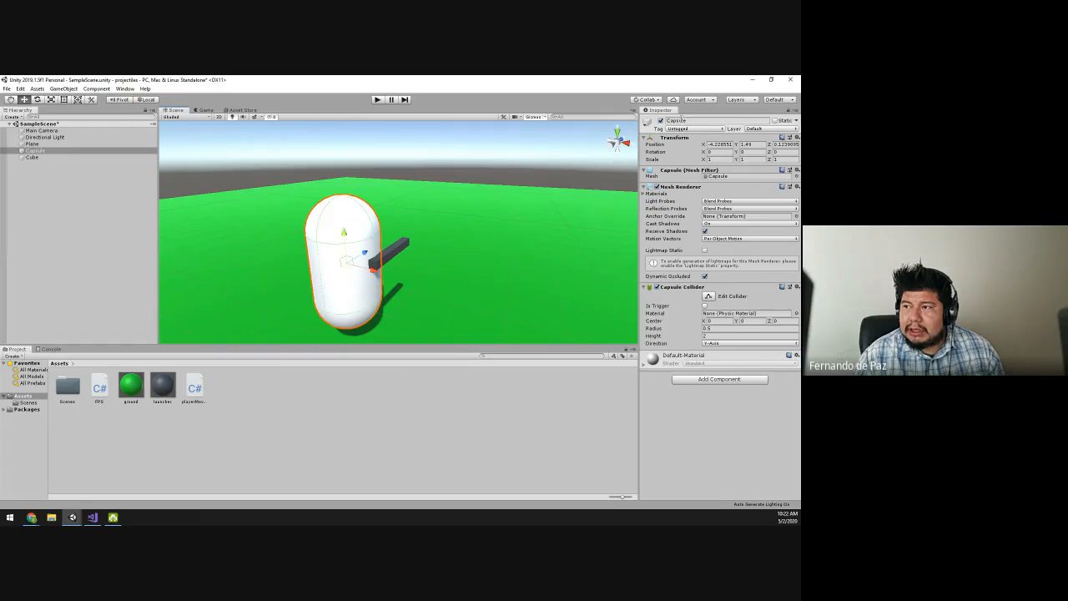
pyautogui.click(681, 119)
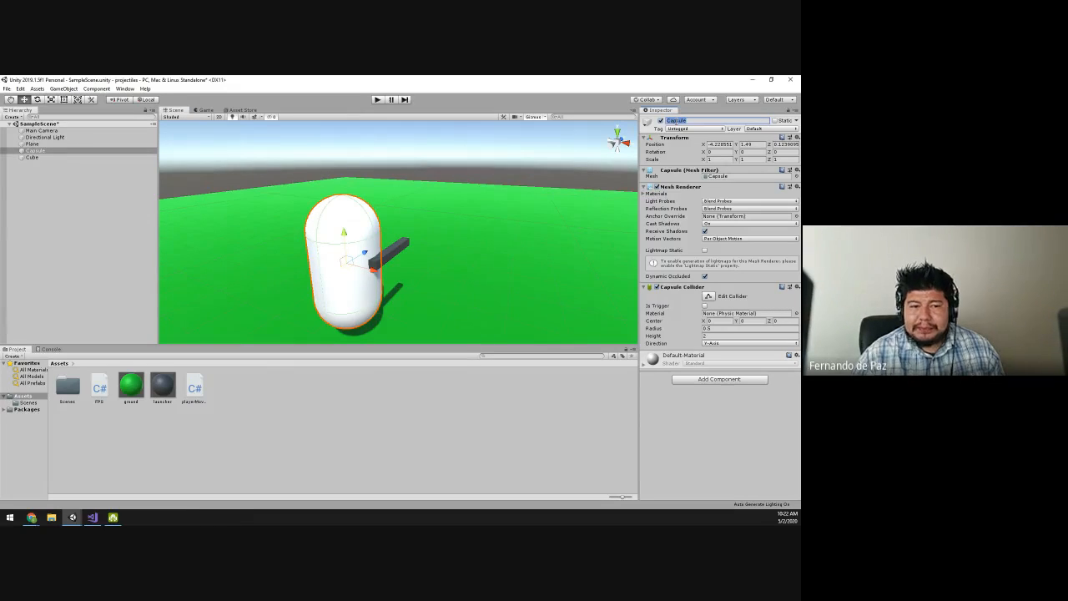
pyautogui.write('Player')
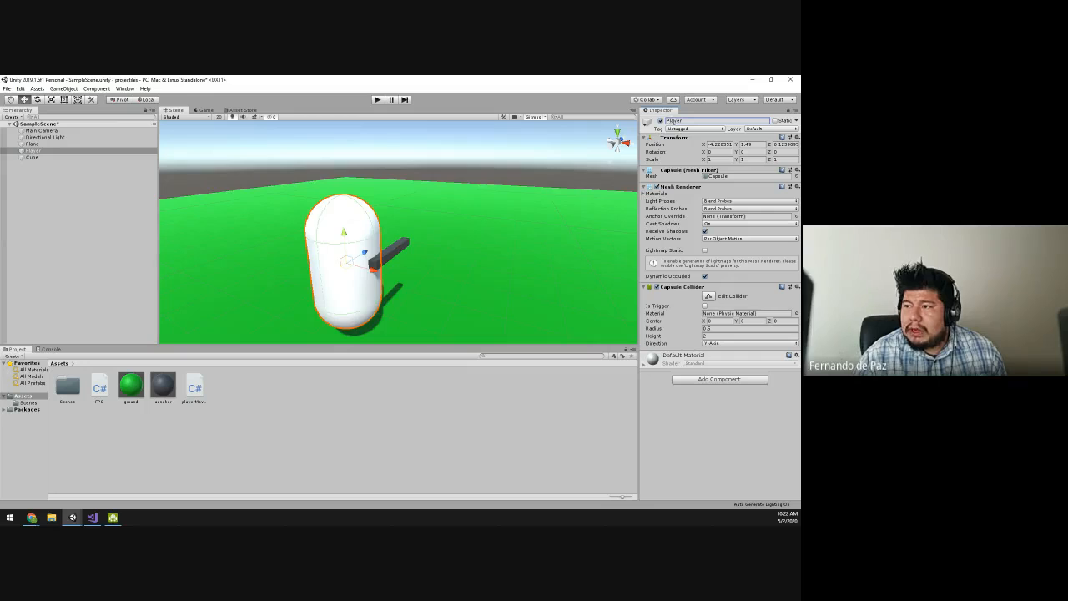
# Step: Add the Player Movement FPS script as a component to the Player capsule
pyautogui.click(713, 382)
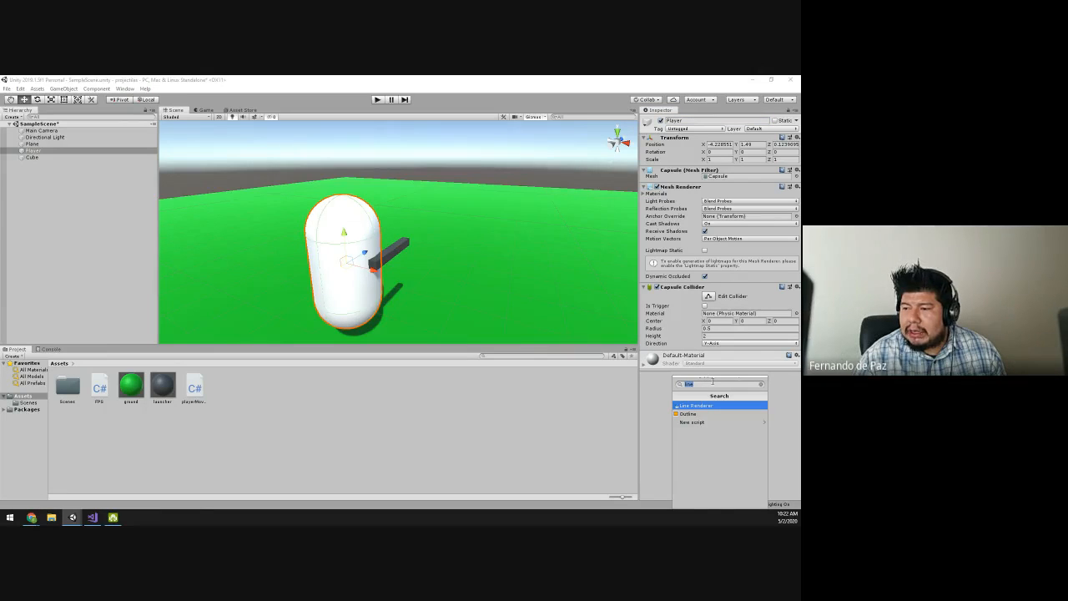
pyautogui.write('play er')
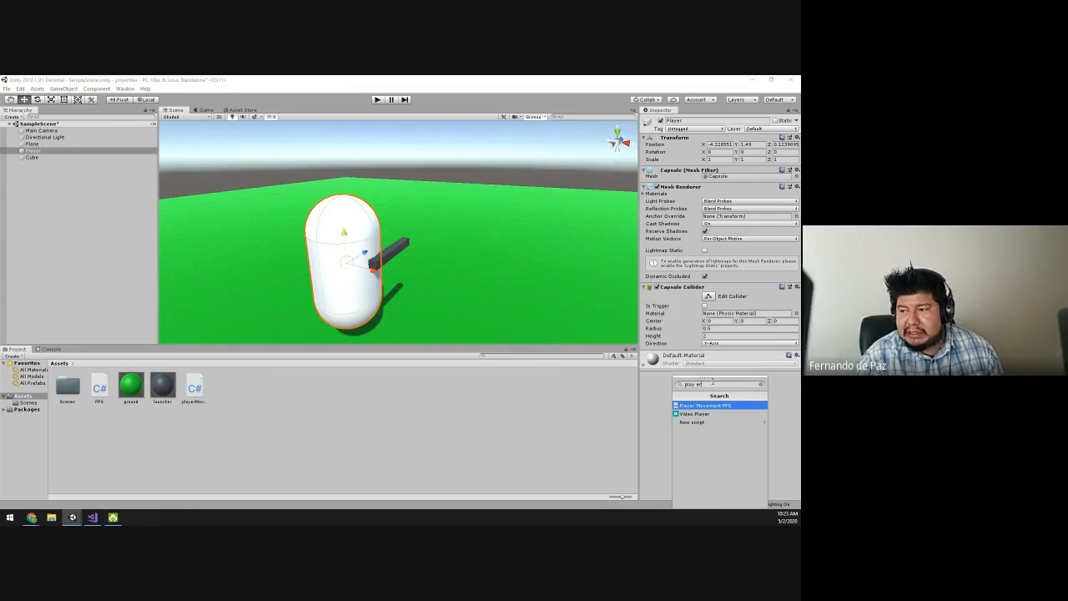
pyautogui.press('Return')
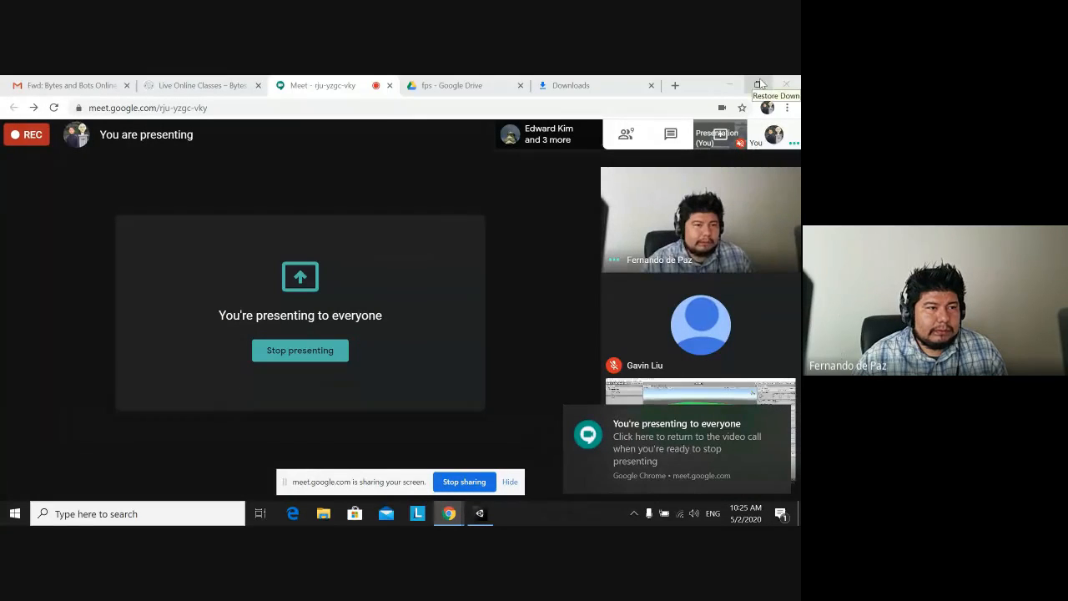
# Step: Switch from the browser to the Projectiles project in Unity and delete the duplicate FPS (1) script from Assets
pyautogui.click(759, 84)
pyautogui.click(203, 437)
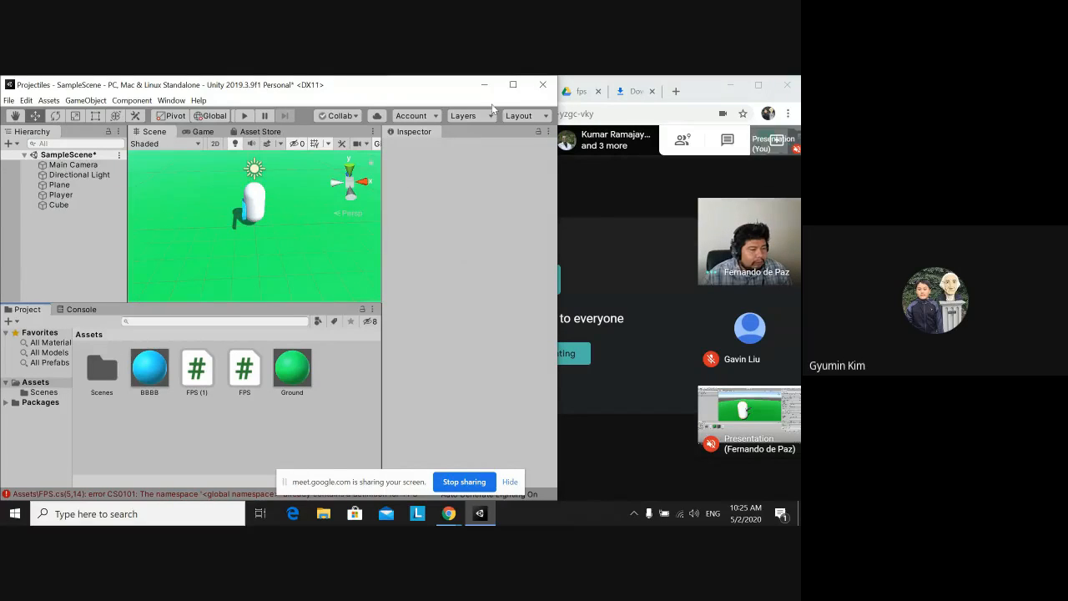
pyautogui.click(513, 85)
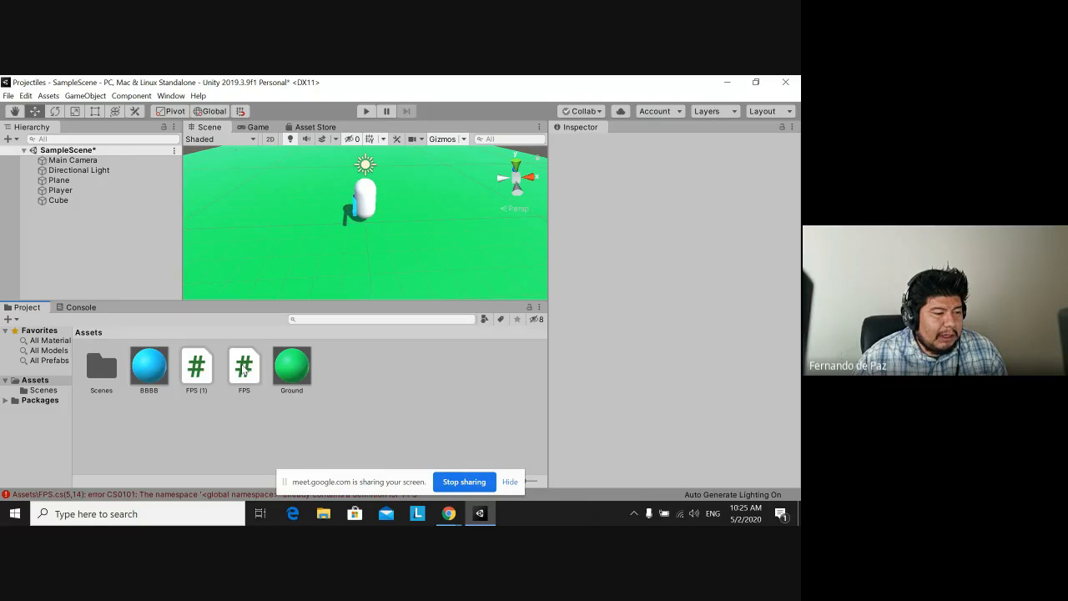
pyautogui.click(201, 378)
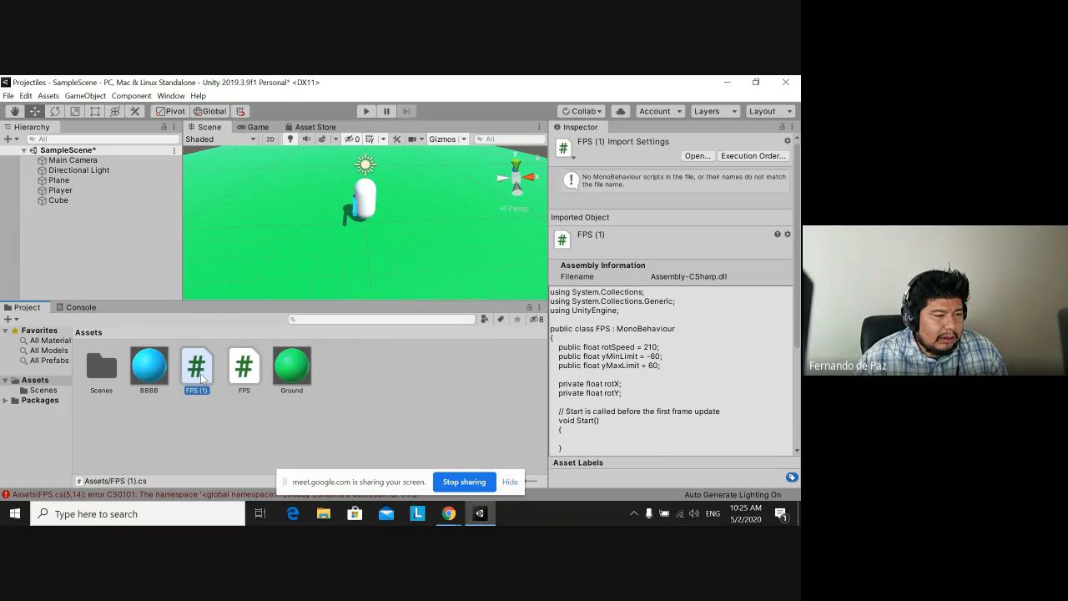
pyautogui.rightClick(201, 378)
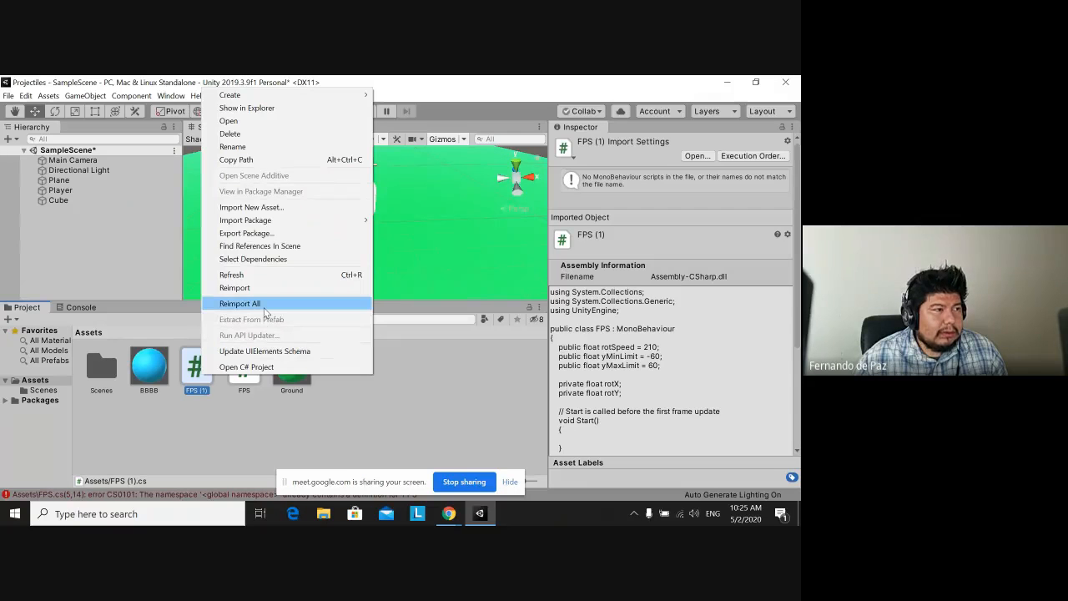
pyautogui.click(334, 135)
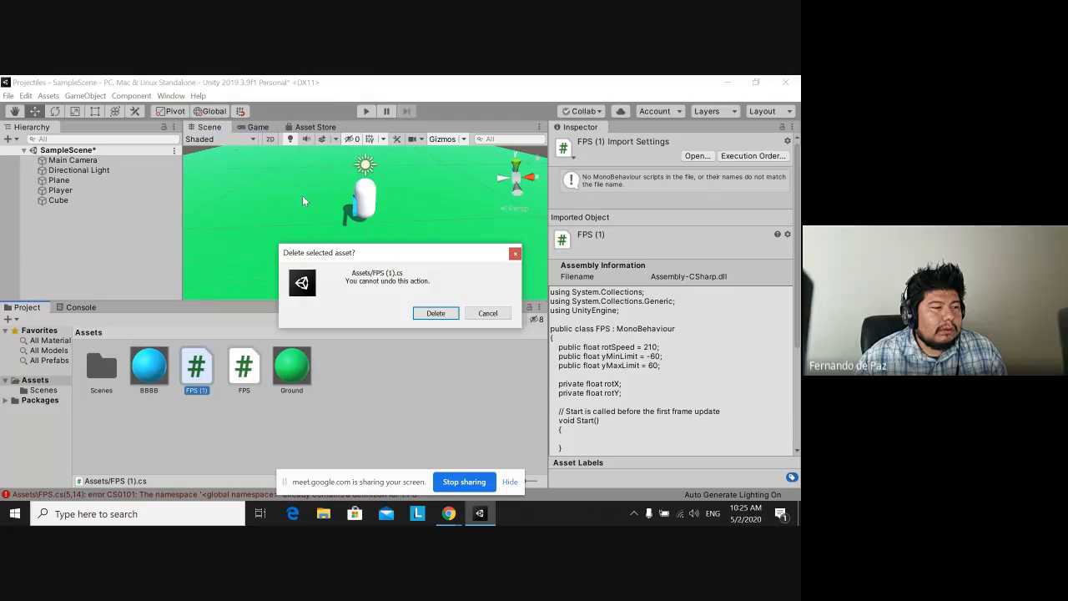
pyautogui.click(435, 314)
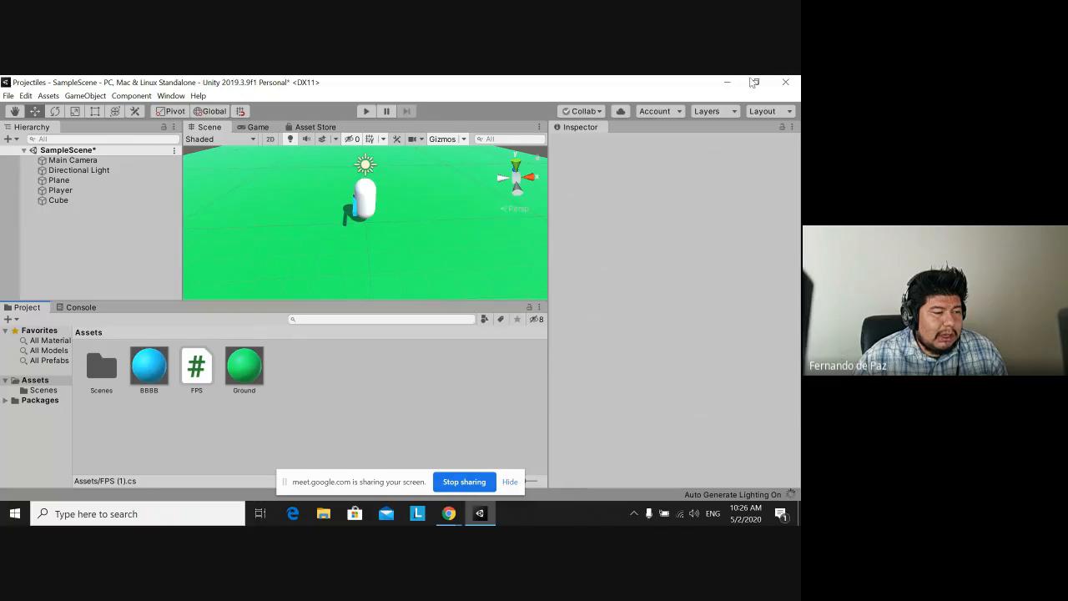
# Step: Download playerMovementFPS.cs from the shared fps folder in Google Drive
pyautogui.click(761, 87)
pyautogui.click(636, 91)
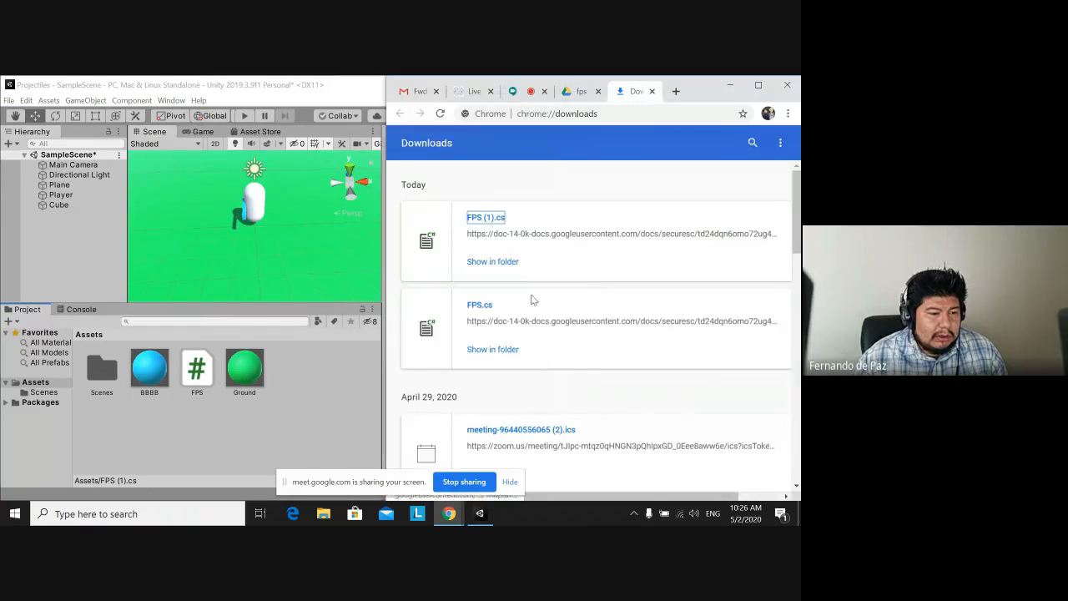
pyautogui.click(580, 91)
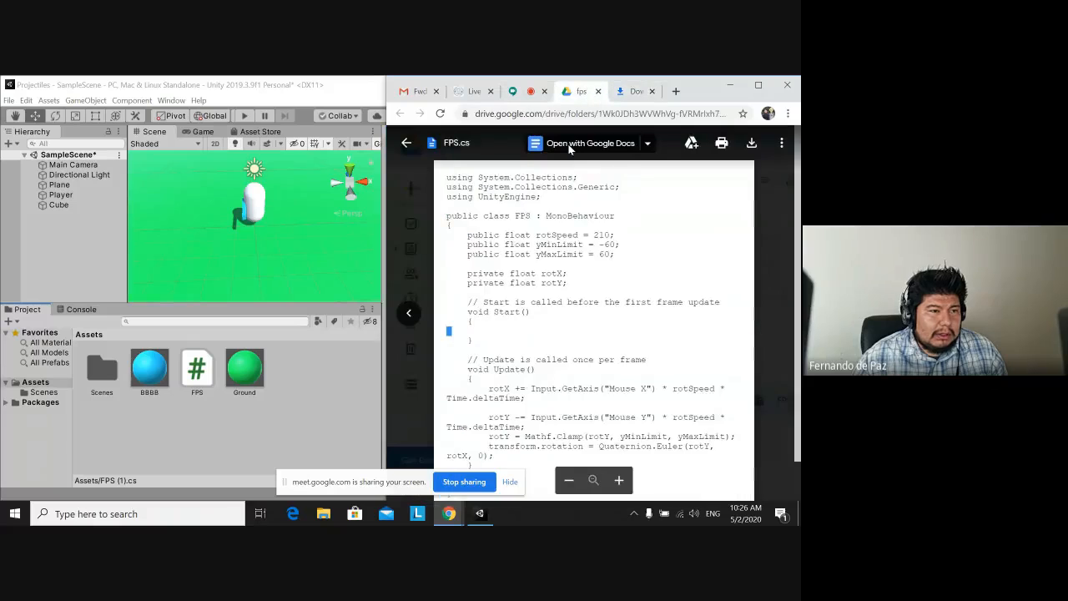
pyautogui.click(406, 143)
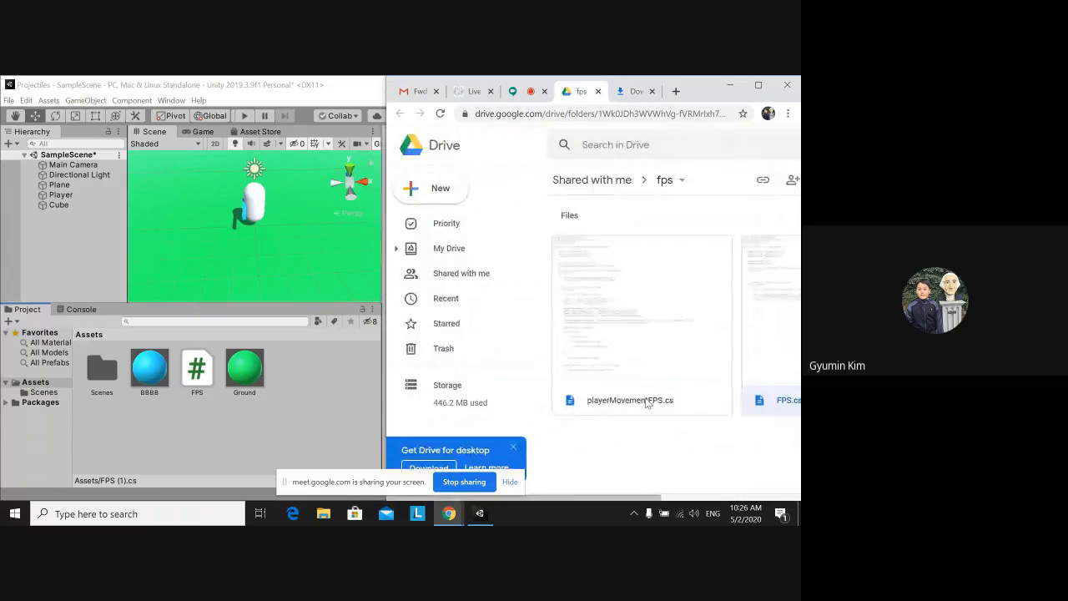
pyautogui.click(647, 402)
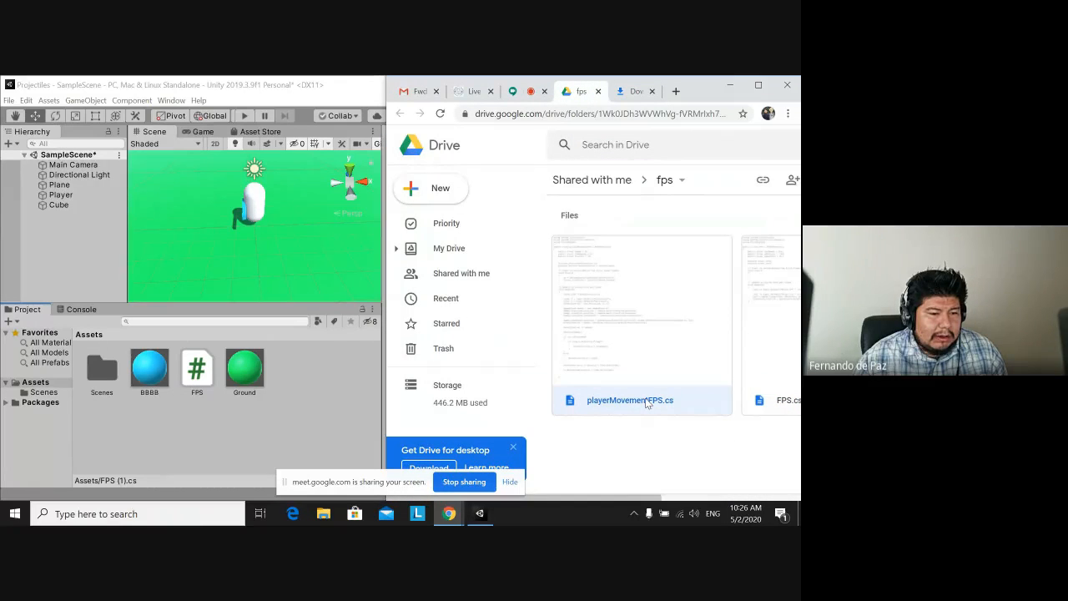
pyautogui.doubleClick(648, 404)
pyautogui.press('Escape')
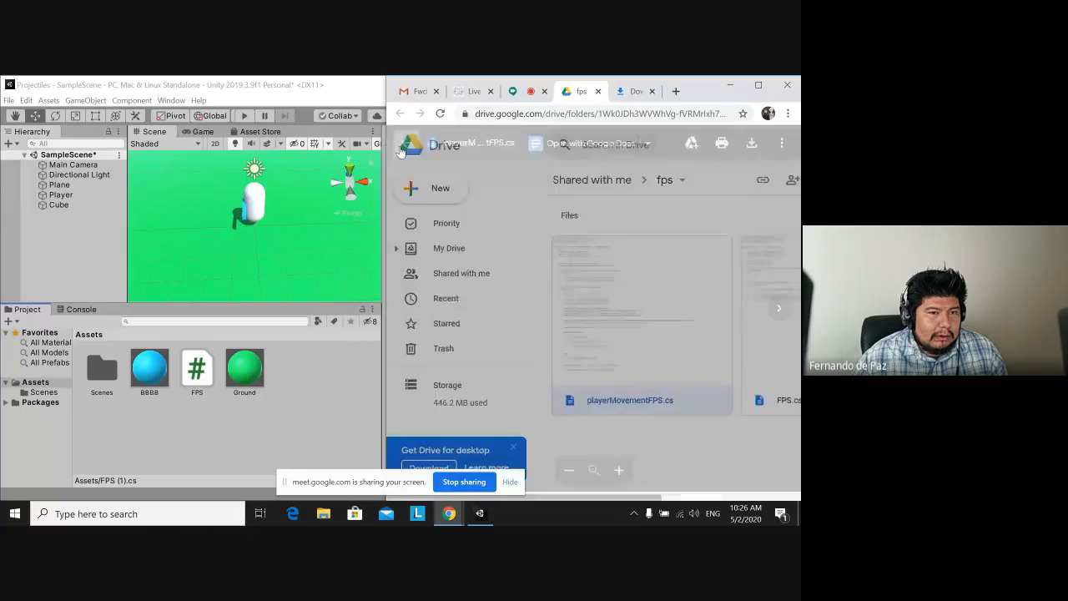
pyautogui.rightClick(660, 411)
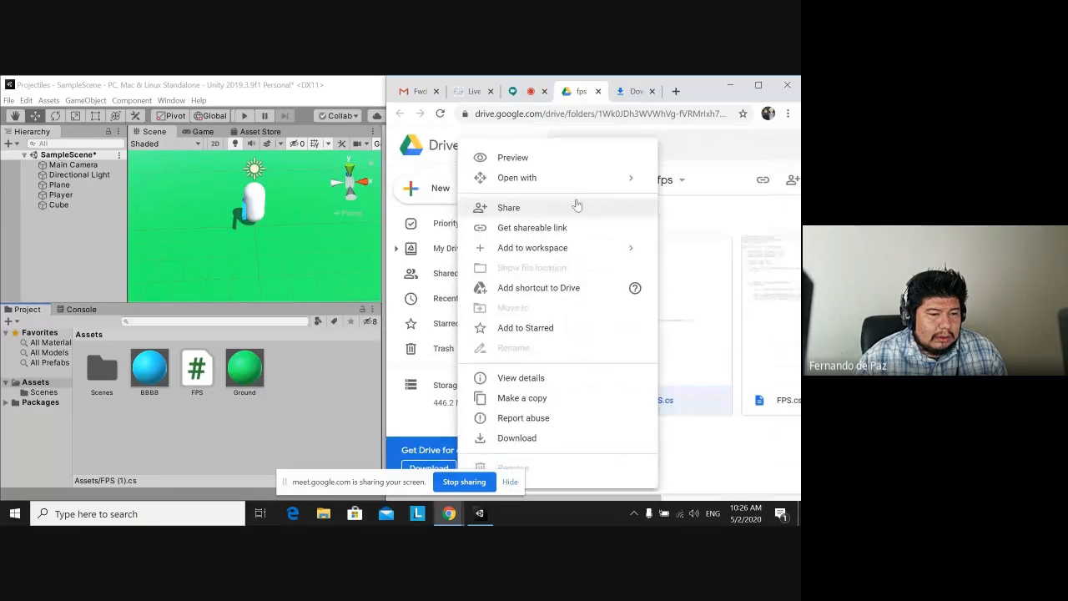
pyautogui.click(518, 439)
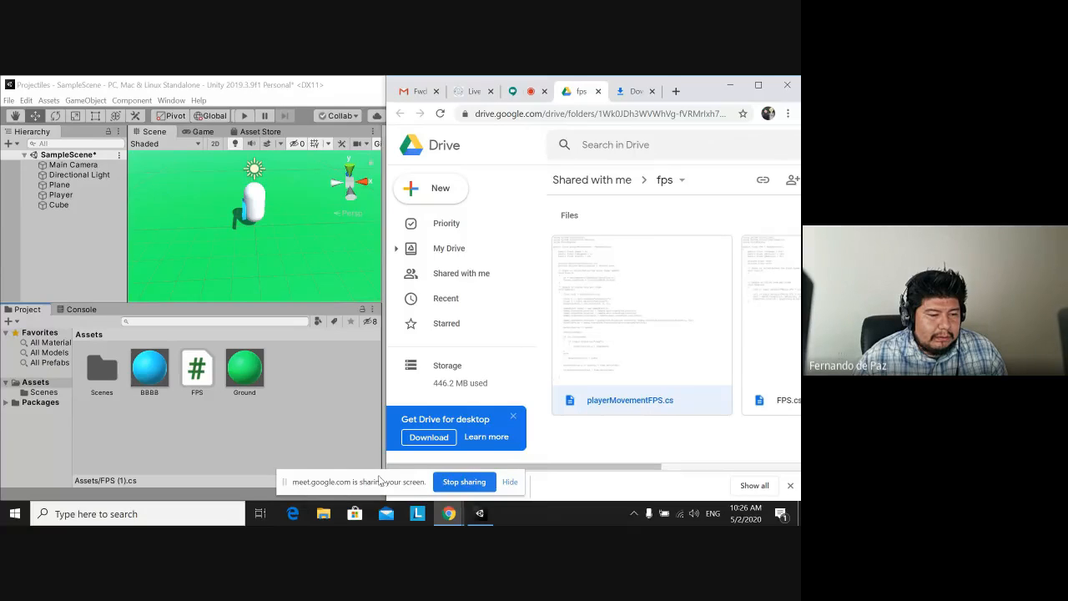
# Step: Import the downloaded playerMovementFPS.cs into the Projectiles project's Assets, and switch the browser back to the Meet call
pyautogui.moveTo(451, 487); pyautogui.dragTo(308, 386)
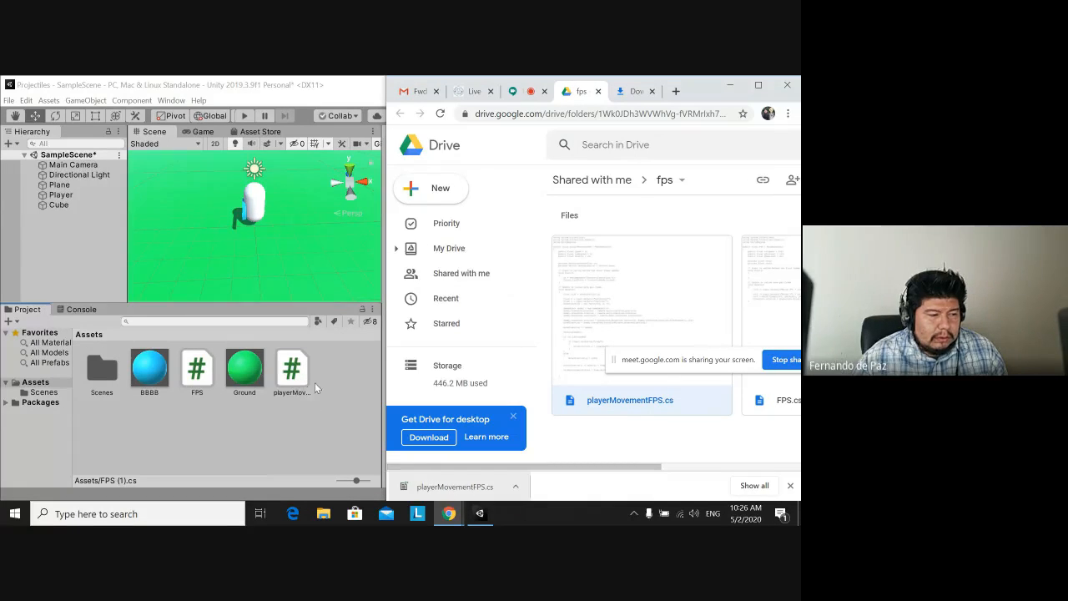
pyautogui.click(381, 102)
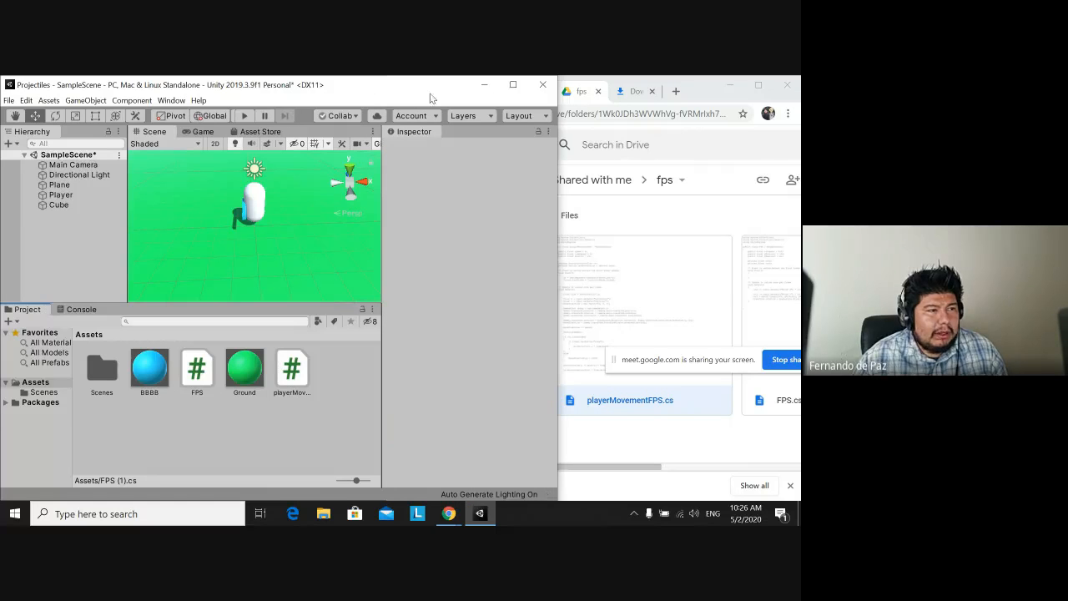
pyautogui.click(636, 223)
pyautogui.click(516, 91)
pyautogui.click(353, 92)
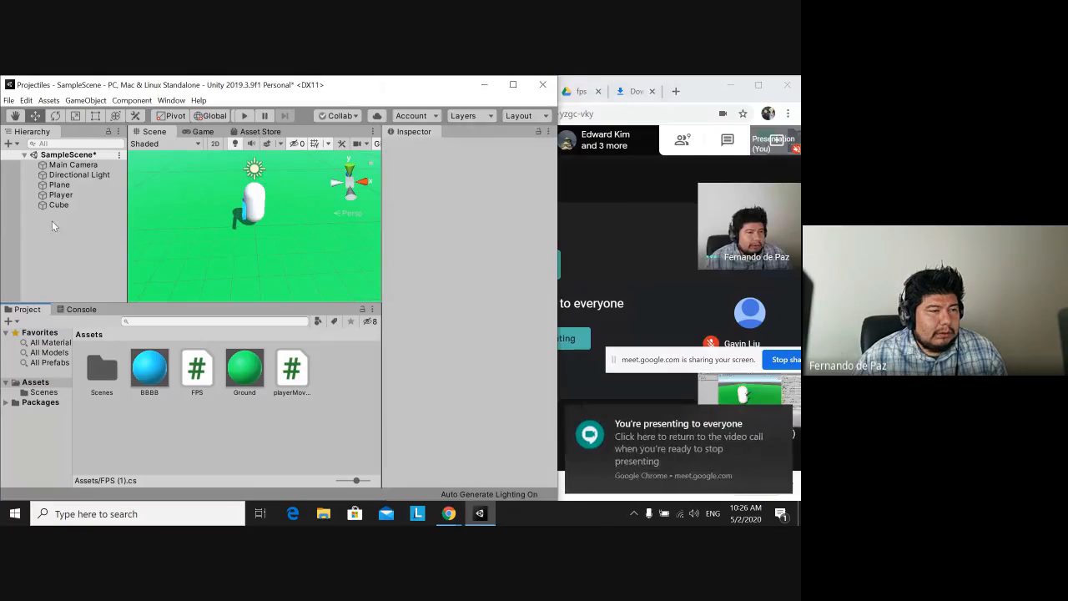
# Step: Attach the Player Movement FPS script to the Player object in the Projectiles project and move the screen-sharing bar out of the way
pyautogui.click(250, 200)
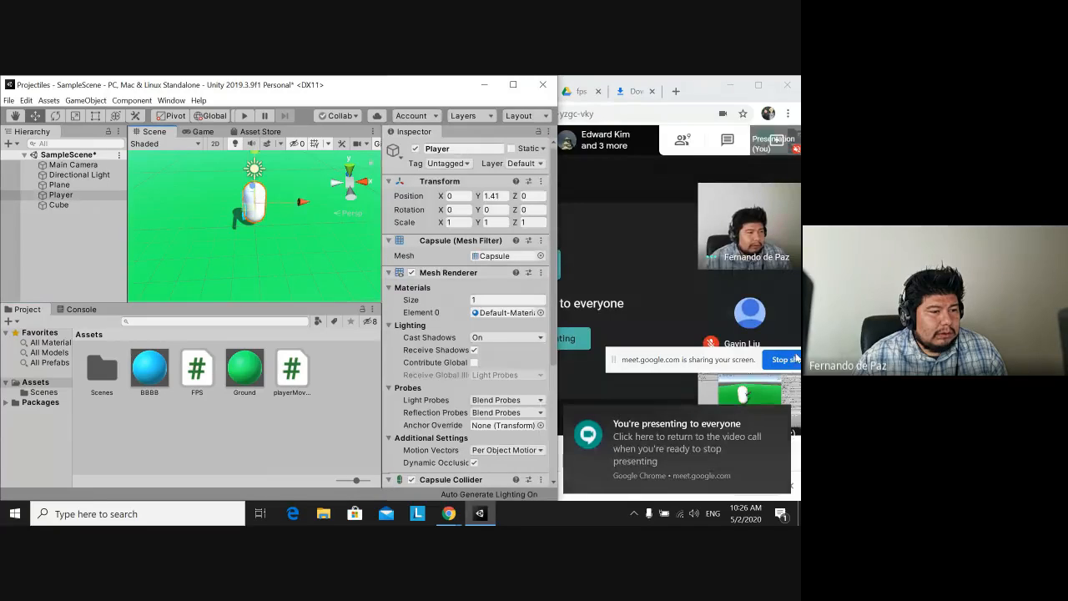
pyautogui.click(780, 418)
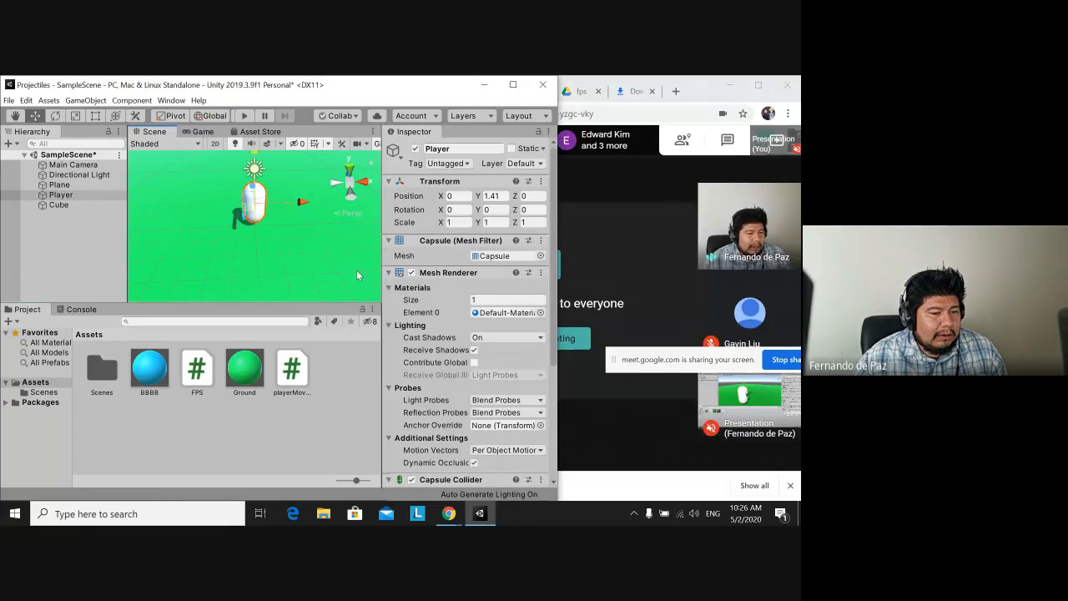
pyautogui.scroll(-5, 467, 351)
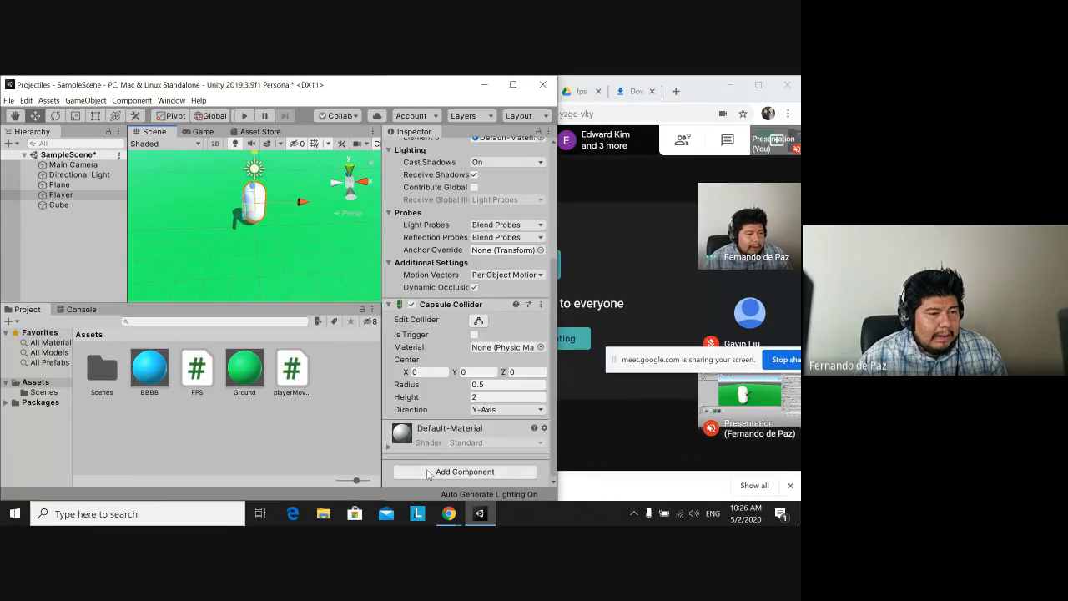
pyautogui.click(451, 465)
pyautogui.write('pl')
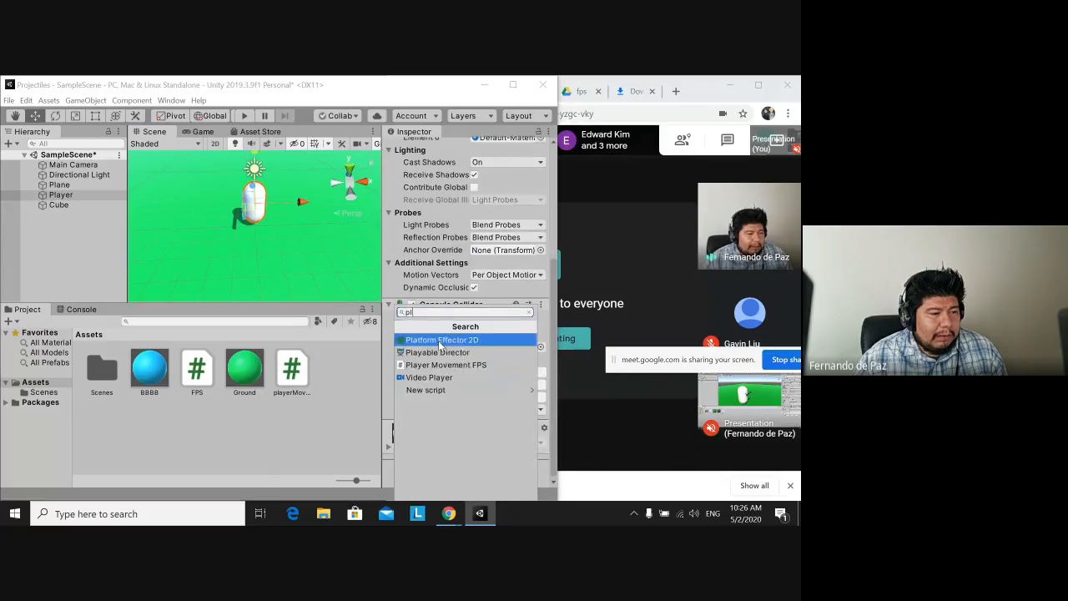
pyautogui.write('ayer')
pyautogui.click(439, 340)
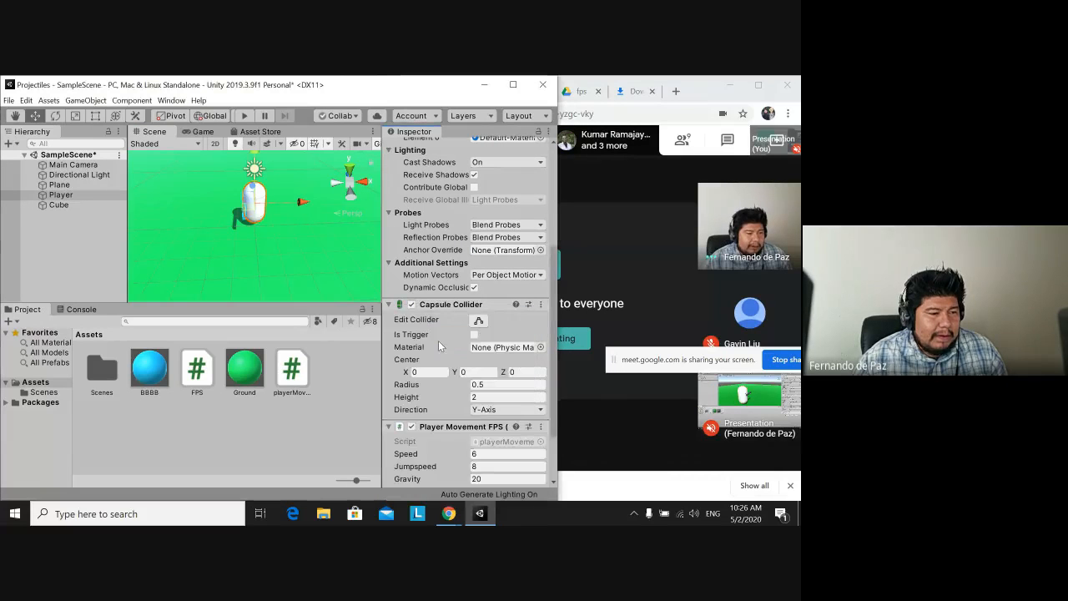
pyautogui.scroll(-2, 438, 447)
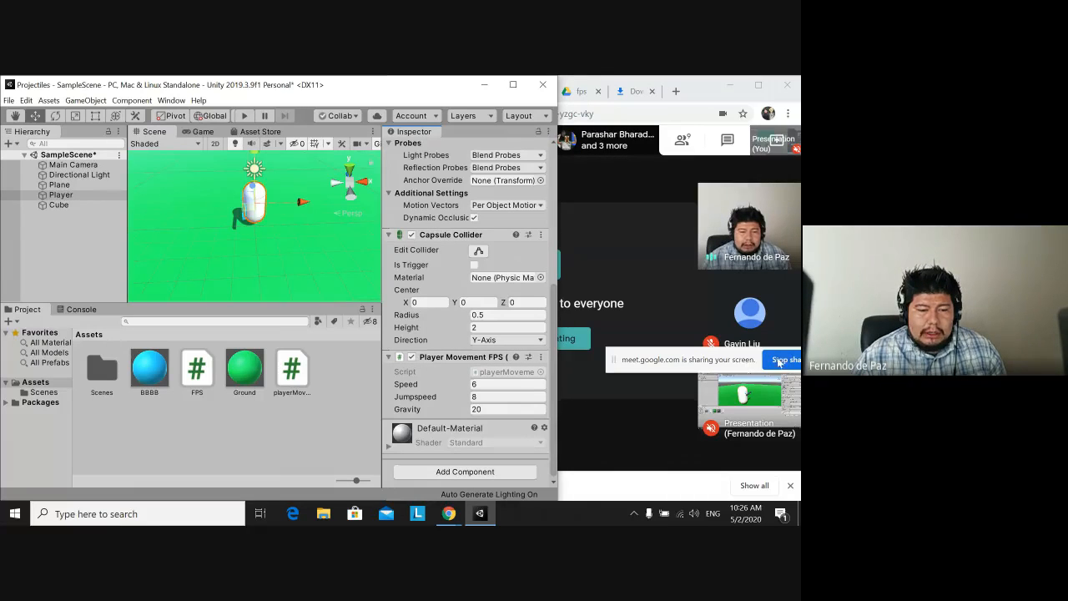
pyautogui.moveTo(724, 359); pyautogui.dragTo(724, 93)
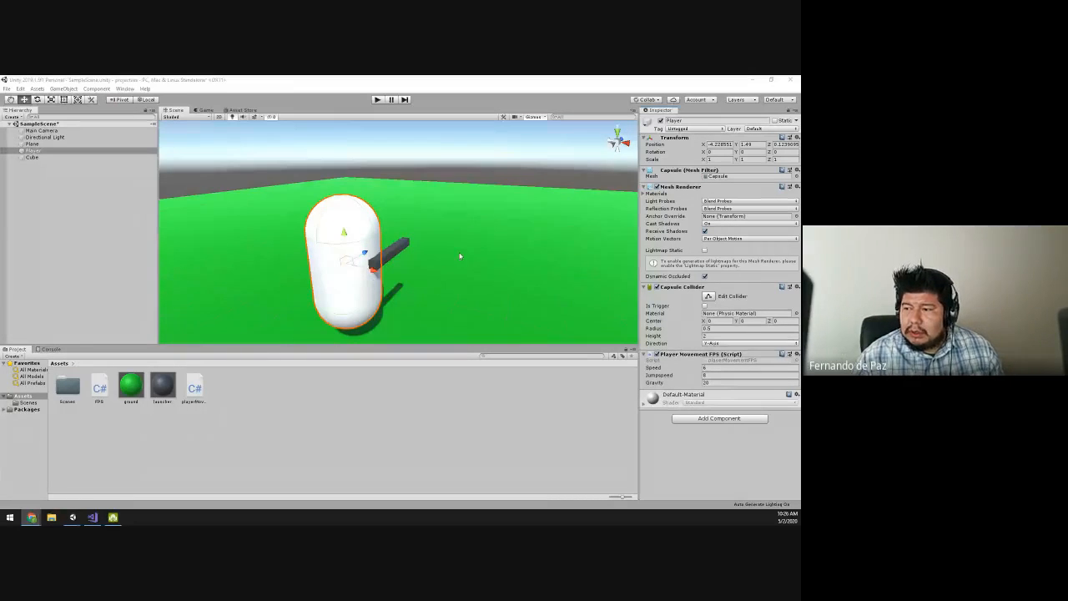
# Step: Add a Character Controller component to the Player capsule in the original projectiles project
pyautogui.keyDown('alt'); pyautogui.moveTo(459, 255); pyautogui.dragTo(465, 281); pyautogui.keyUp('alt')
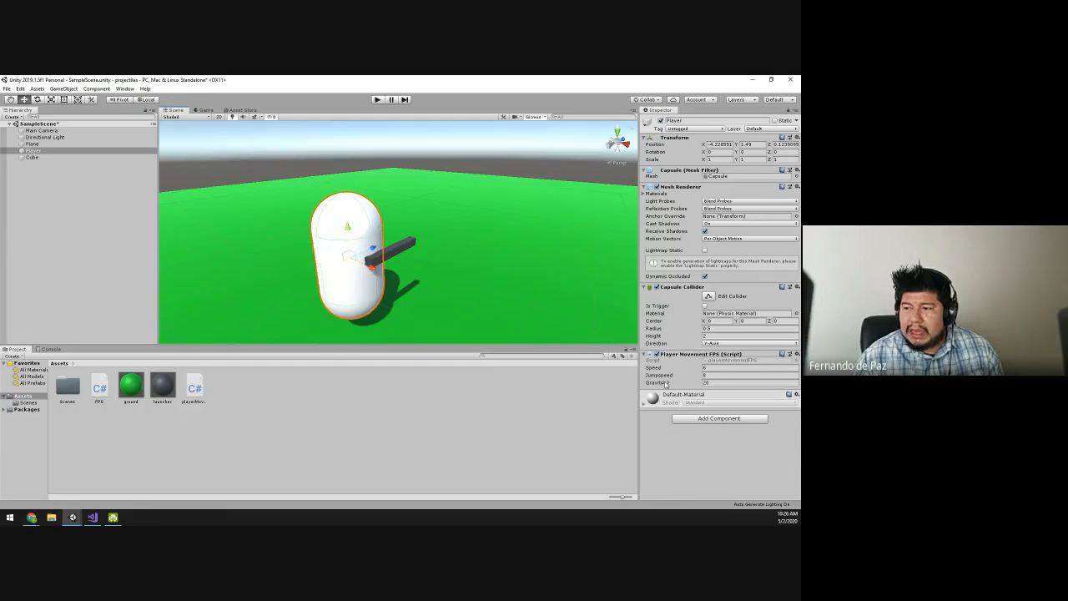
pyautogui.click(699, 419)
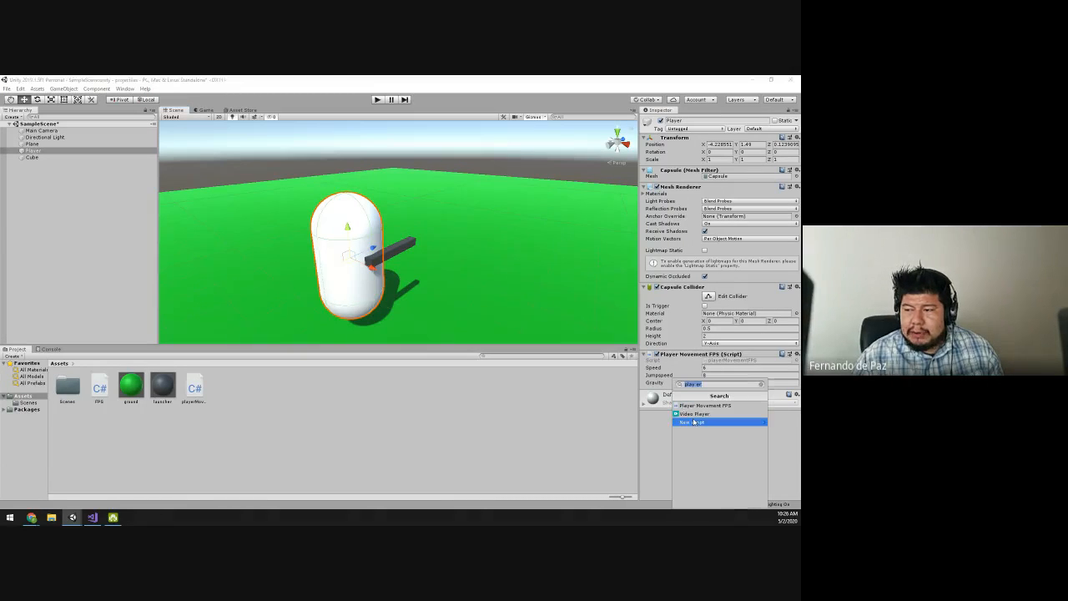
pyautogui.write('char')
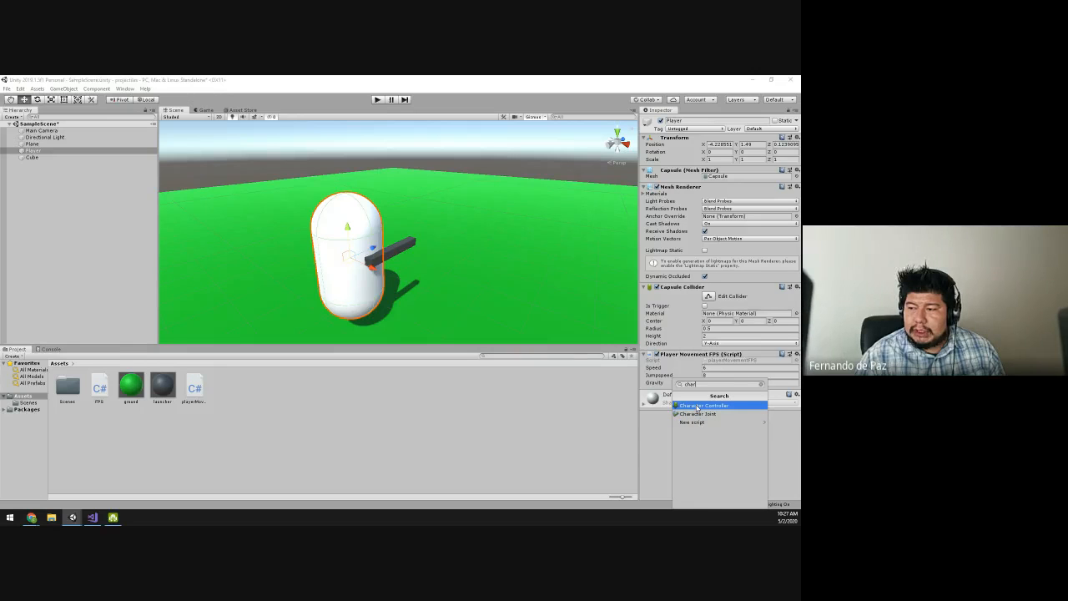
pyautogui.click(697, 406)
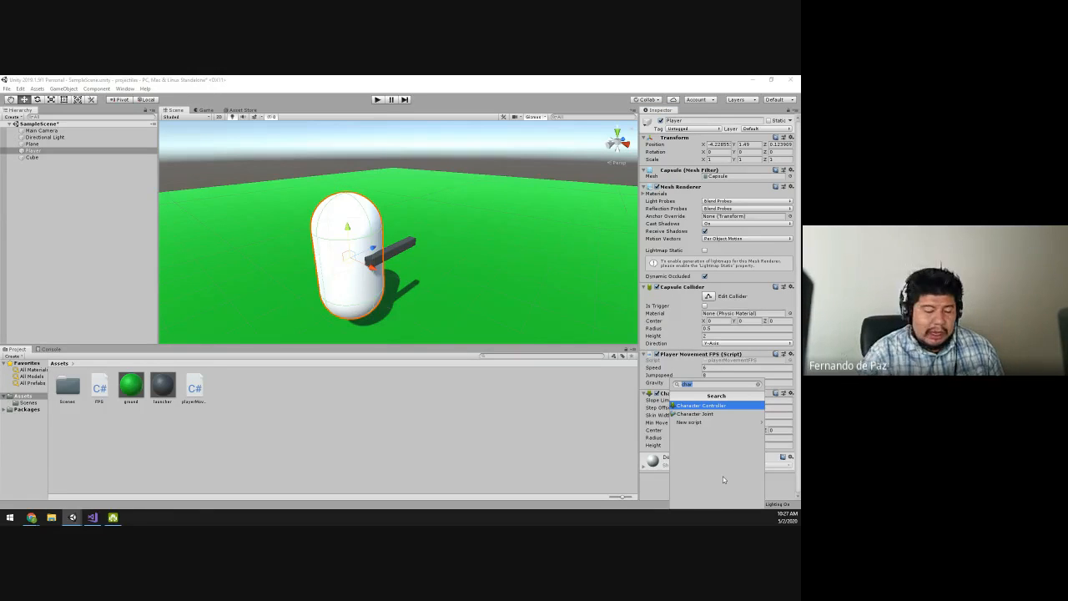
# Step: Add a Rigidbody component to the Player and freeze its rotation on the X, Y and Z axes
pyautogui.write('rig')
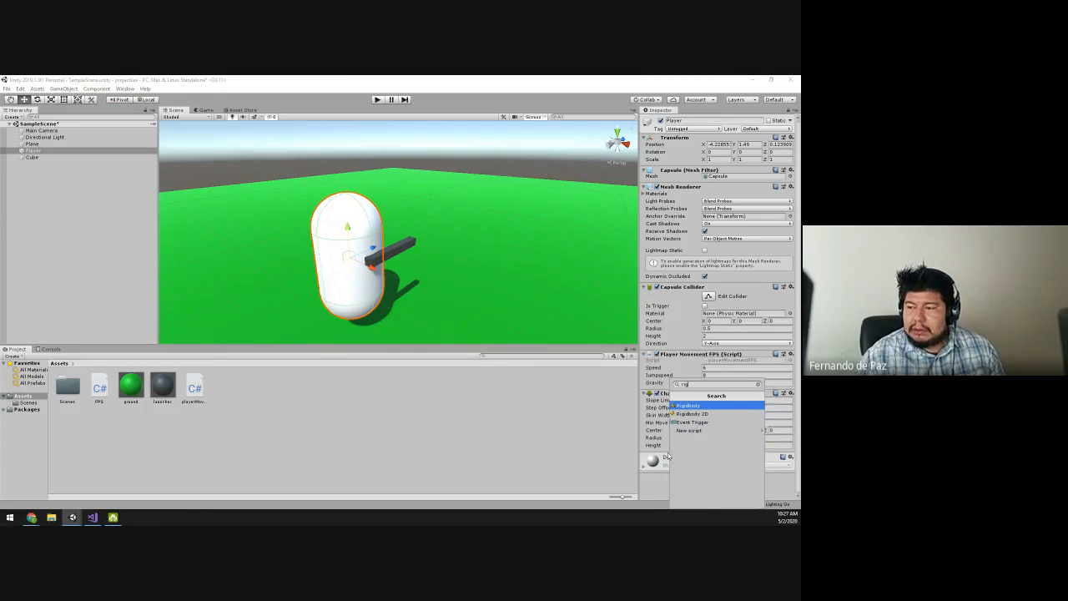
pyautogui.click(689, 405)
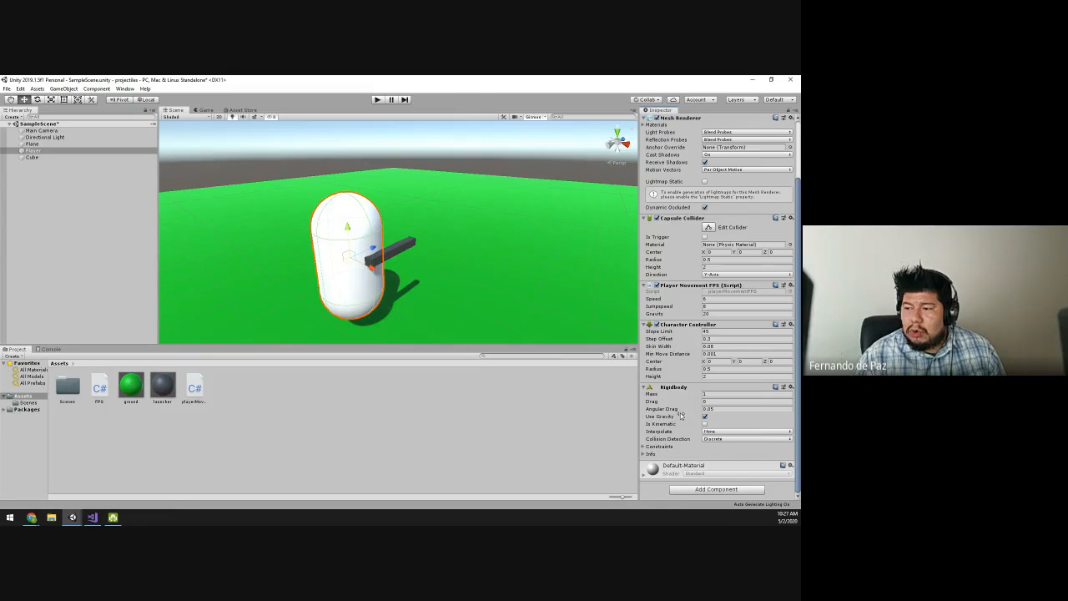
pyautogui.click(645, 447)
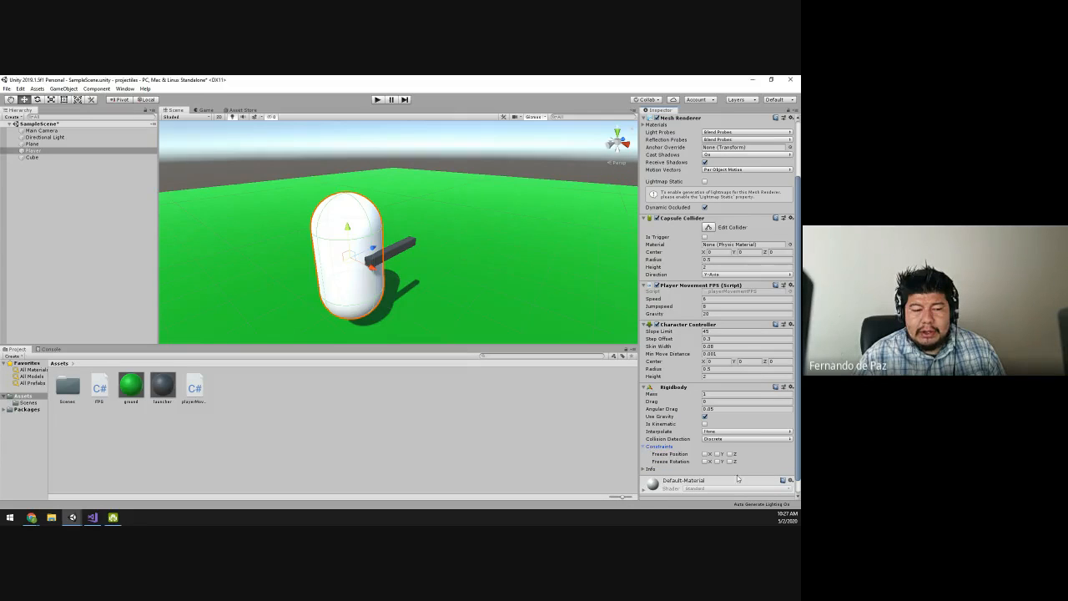
pyautogui.click(706, 462)
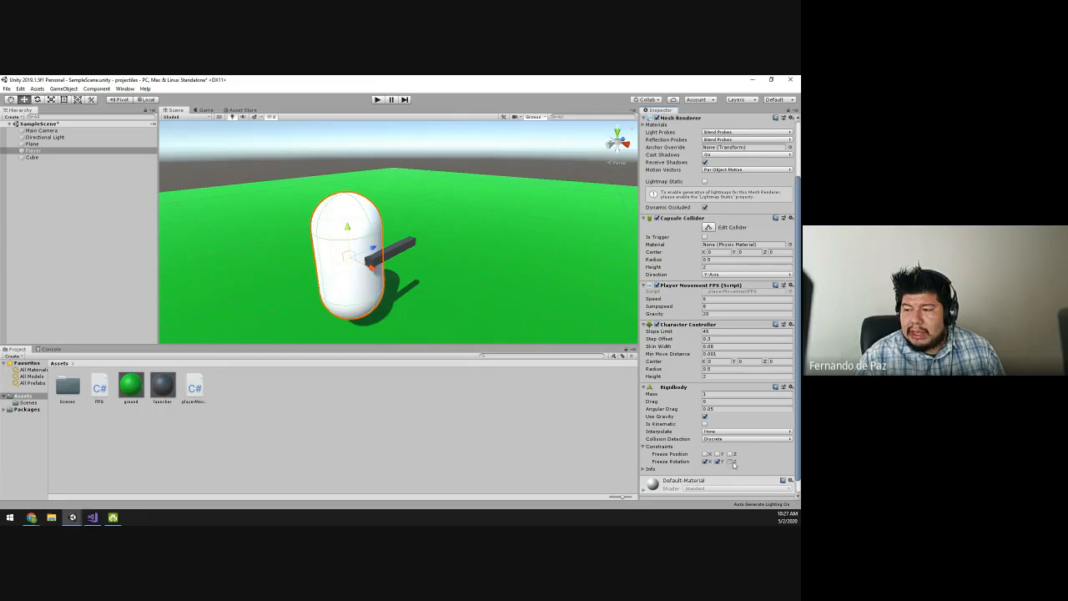
pyautogui.scroll(-1, 675, 460)
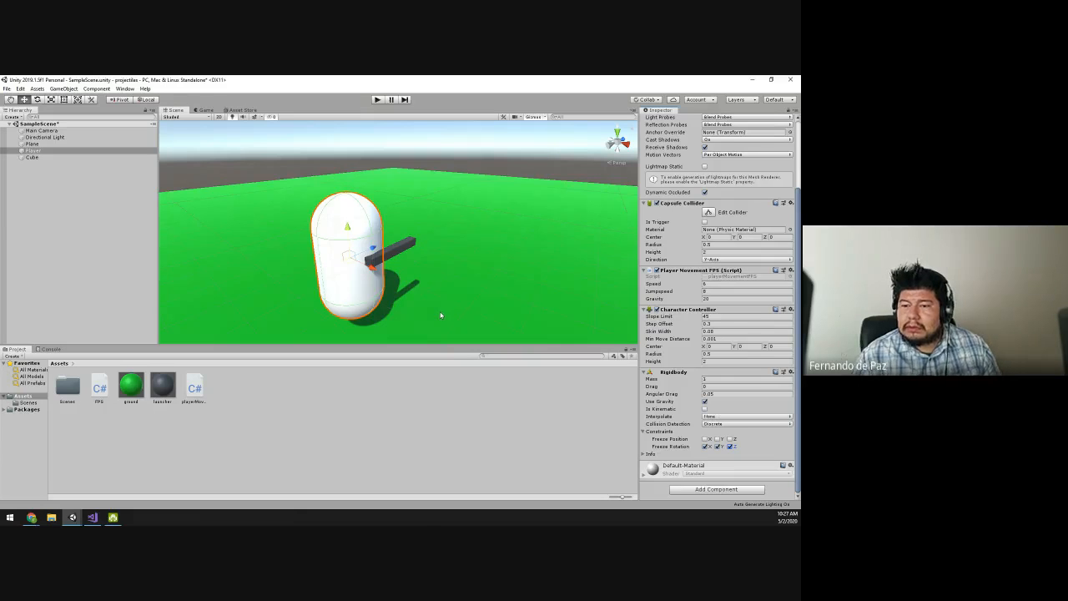
# Step: Examine the Player capsule and its launcher bar from several sides in the scene
pyautogui.keyDown('alt'); pyautogui.moveTo(318, 249); pyautogui.dragTo(496, 255); pyautogui.keyUp('alt')
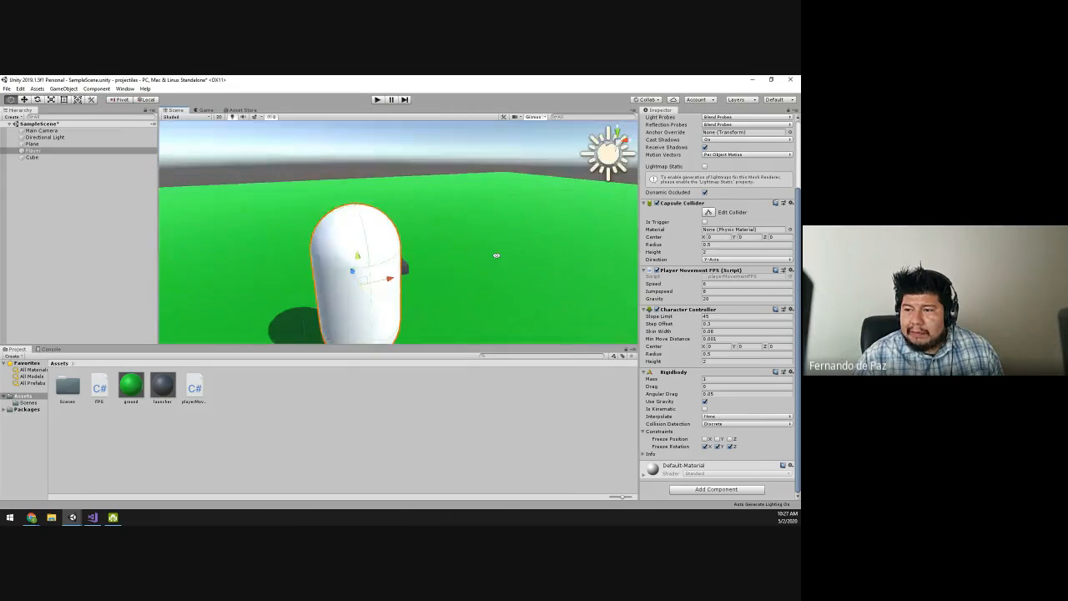
pyautogui.keyDown('alt'); pyautogui.moveTo(659, 278); pyautogui.dragTo(355, 291); pyautogui.keyUp('alt')
pyautogui.keyDown('alt'); pyautogui.moveTo(454, 265); pyautogui.dragTo(491, 245); pyautogui.keyUp('alt')
pyautogui.scroll(-3, 419, 242)
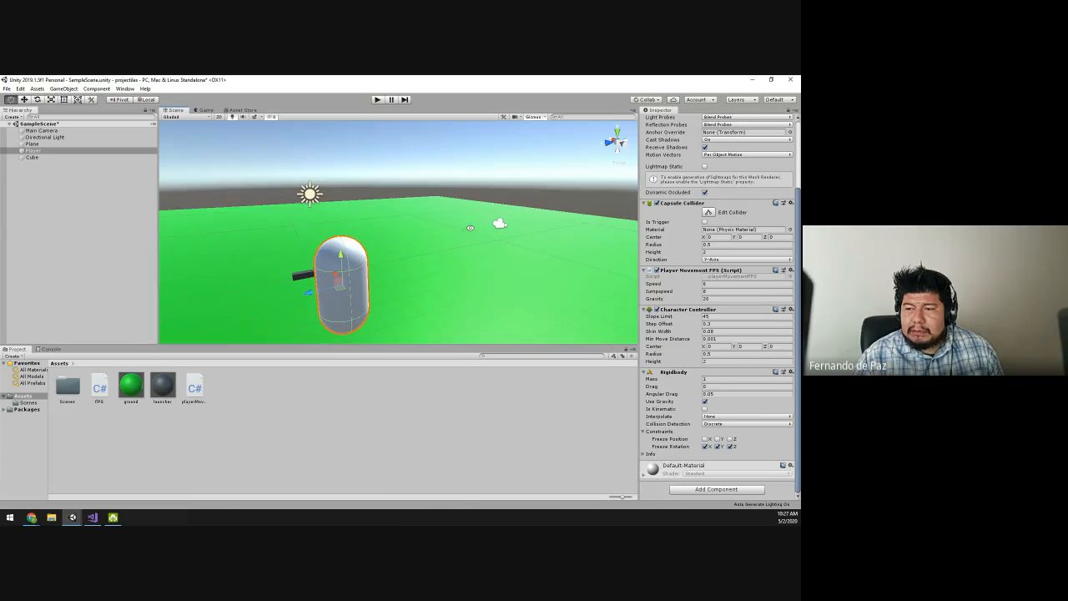
pyautogui.keyDown('alt'); pyautogui.moveTo(387, 240); pyautogui.dragTo(458, 210); pyautogui.keyUp('alt')
pyautogui.keyDown('alt'); pyautogui.moveTo(457, 210); pyautogui.dragTo(477, 268, button='right'); pyautogui.keyUp('alt')
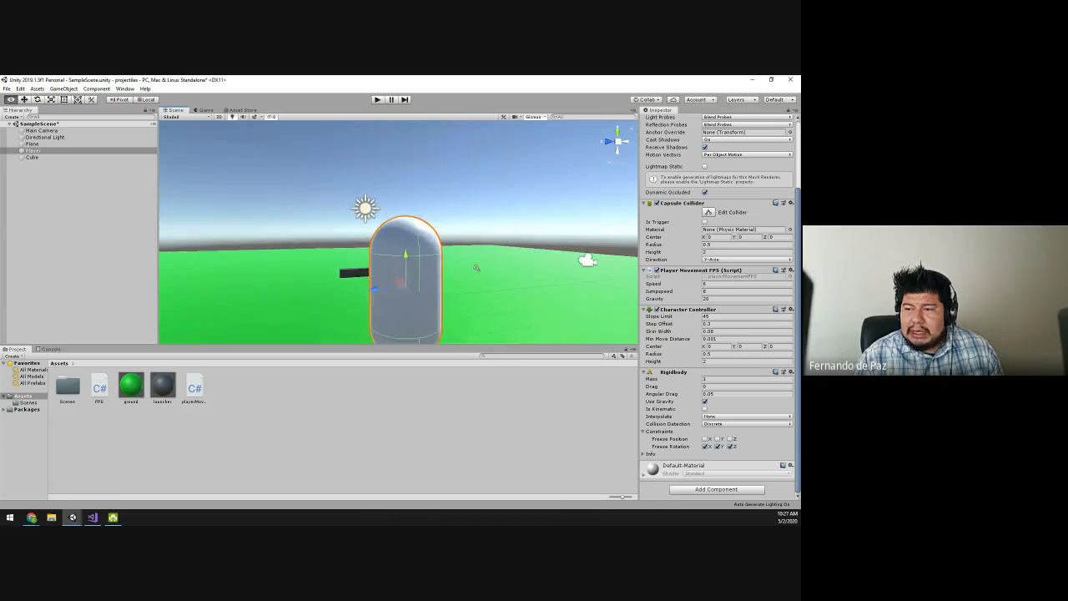
pyautogui.keyDown('alt'); pyautogui.moveTo(476, 268); pyautogui.dragTo(423, 252); pyautogui.keyUp('alt')
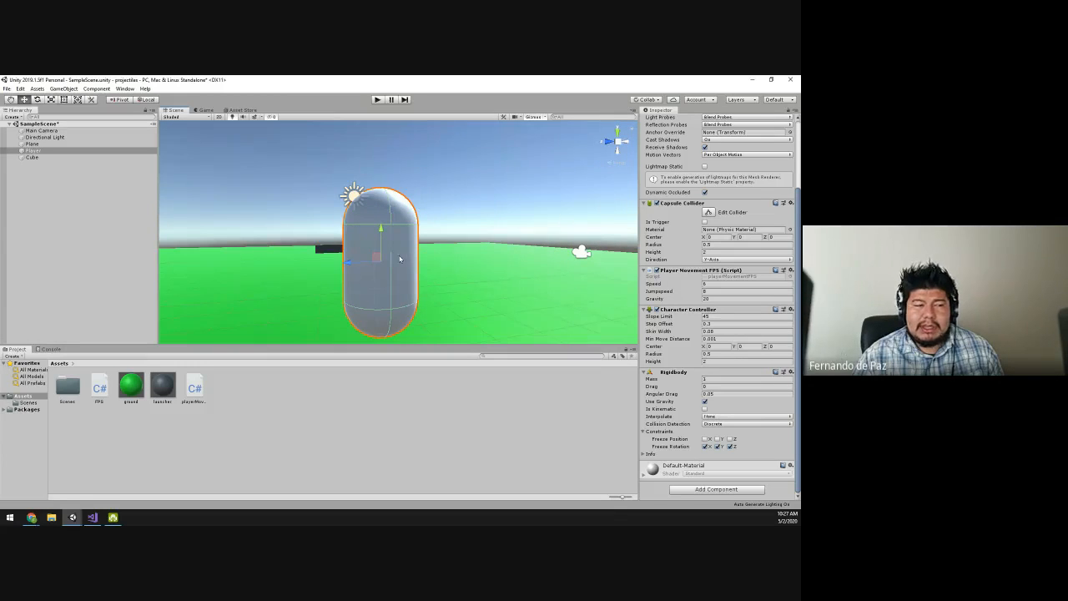
pyautogui.keyDown('alt'); pyautogui.moveTo(386, 262); pyautogui.dragTo(429, 275); pyautogui.keyUp('alt')
pyautogui.keyDown('alt'); pyautogui.moveTo(402, 276); pyautogui.dragTo(406, 296, button='right'); pyautogui.keyUp('alt')
pyautogui.keyDown('alt'); pyautogui.moveTo(359, 280); pyautogui.dragTo(507, 289); pyautogui.keyUp('alt')
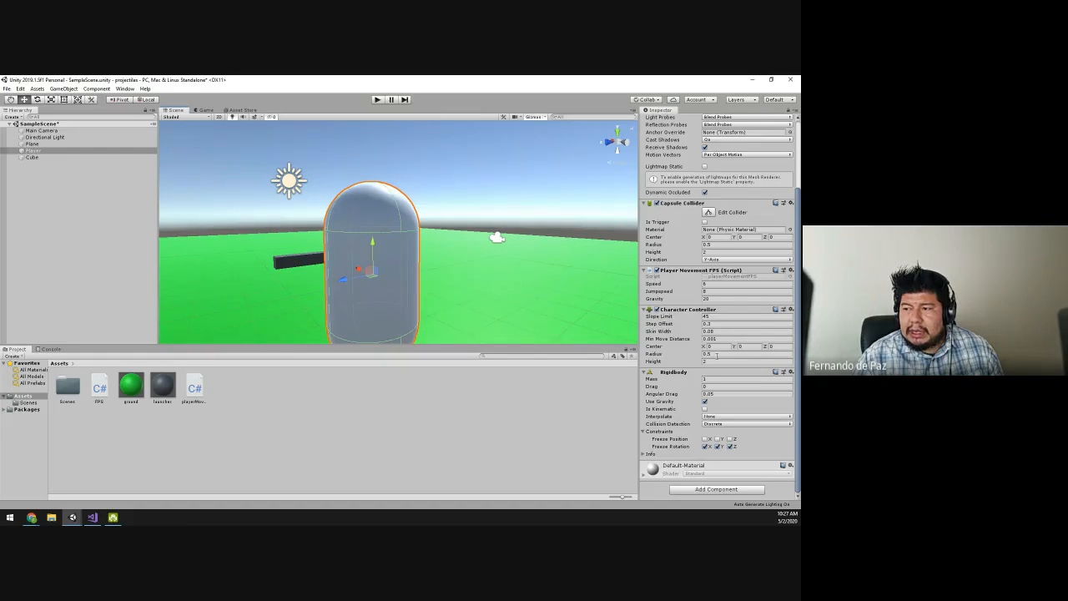
# Step: Remove the Mesh Renderer and the Capsule Mesh Filter components from the Player
pyautogui.scroll(3, 715, 355)
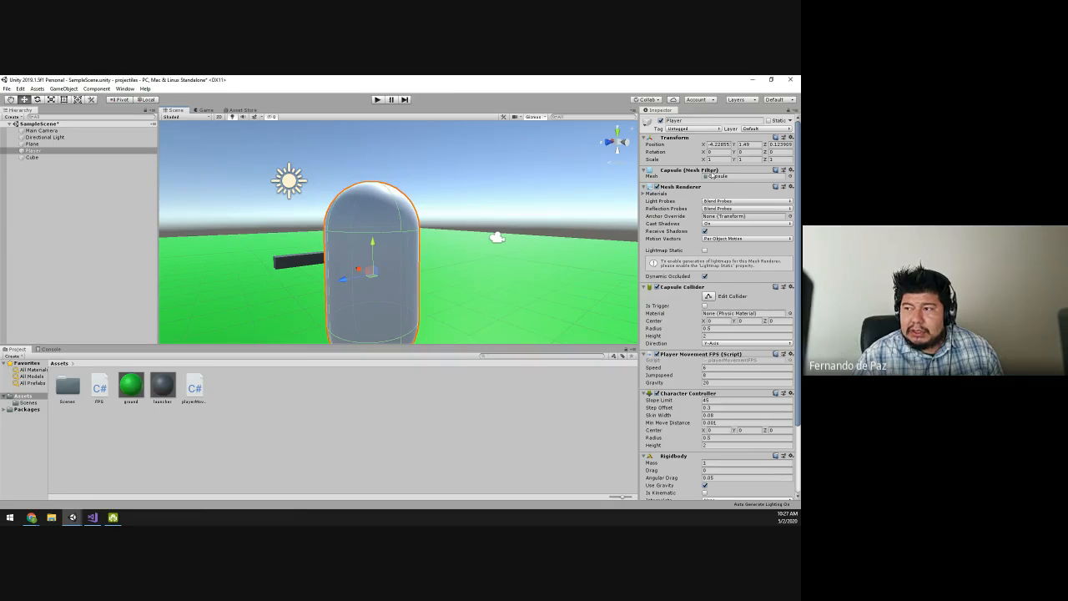
pyautogui.click(791, 188)
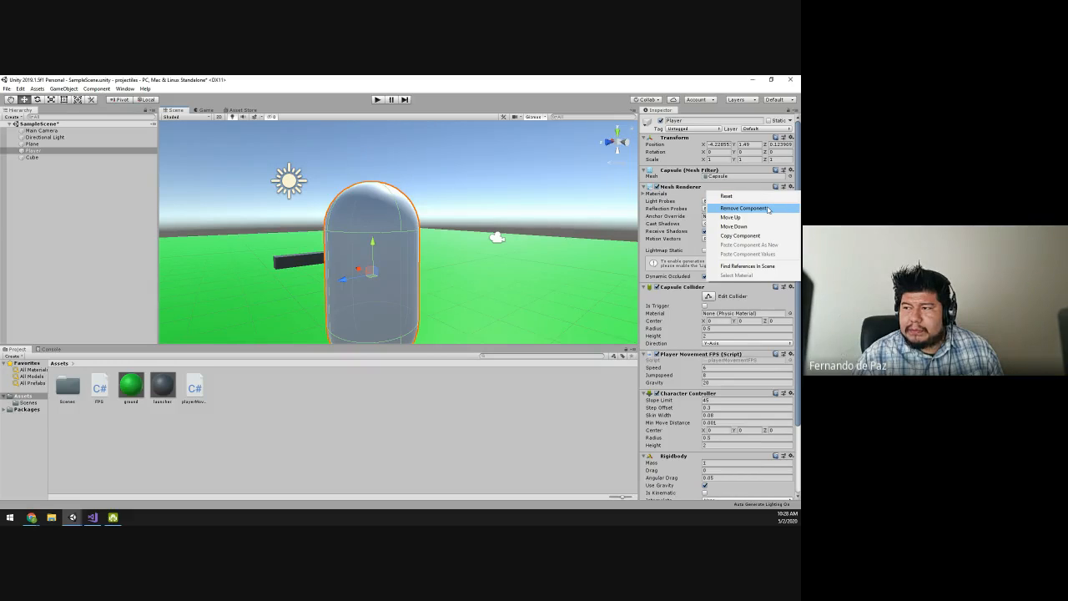
pyautogui.click(768, 209)
pyautogui.click(792, 186)
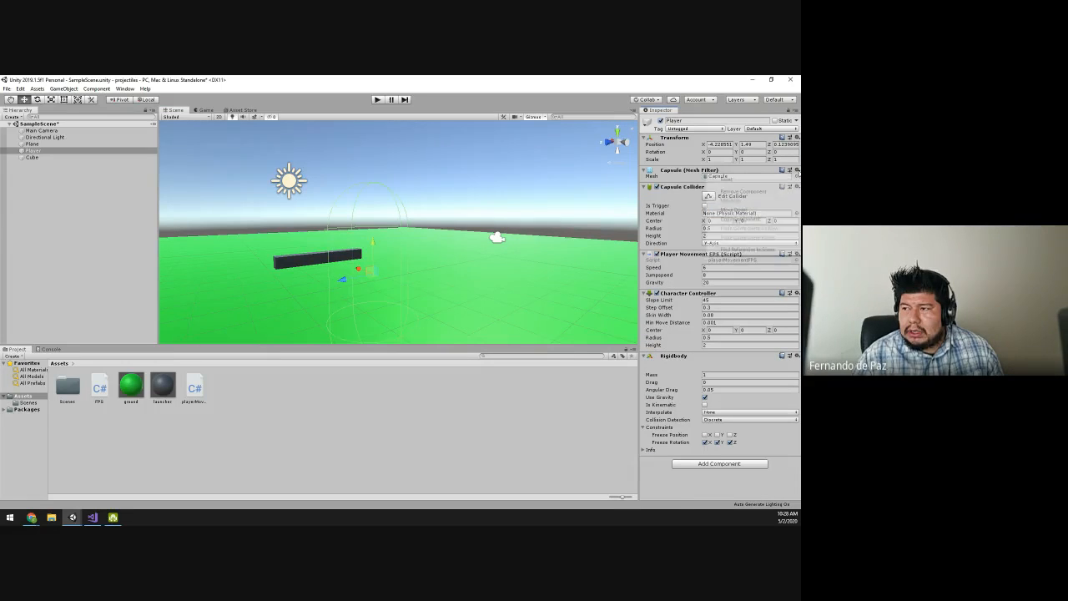
pyautogui.click(784, 192)
pyautogui.moveTo(505, 215); pyautogui.dragTo(293, 222, button='right')
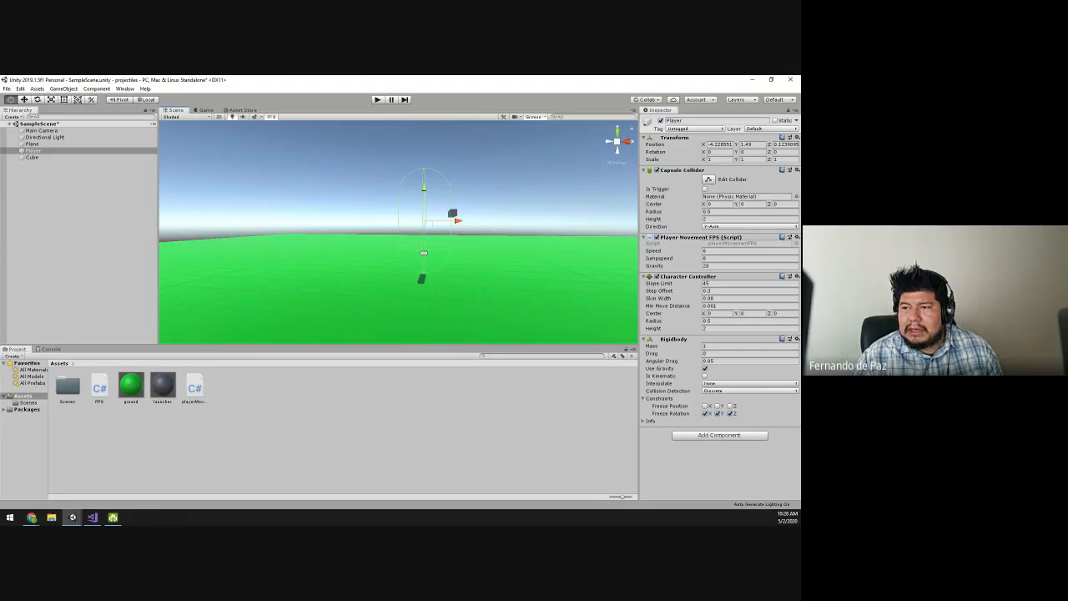
pyautogui.moveTo(413, 195); pyautogui.dragTo(265, 279, button='right')
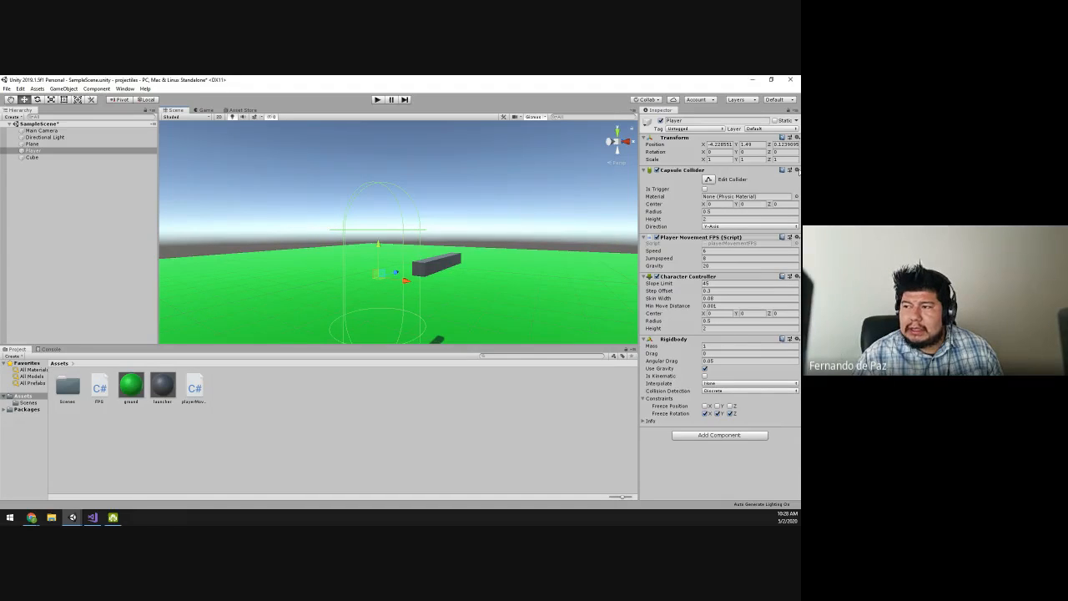
pyautogui.click(797, 171)
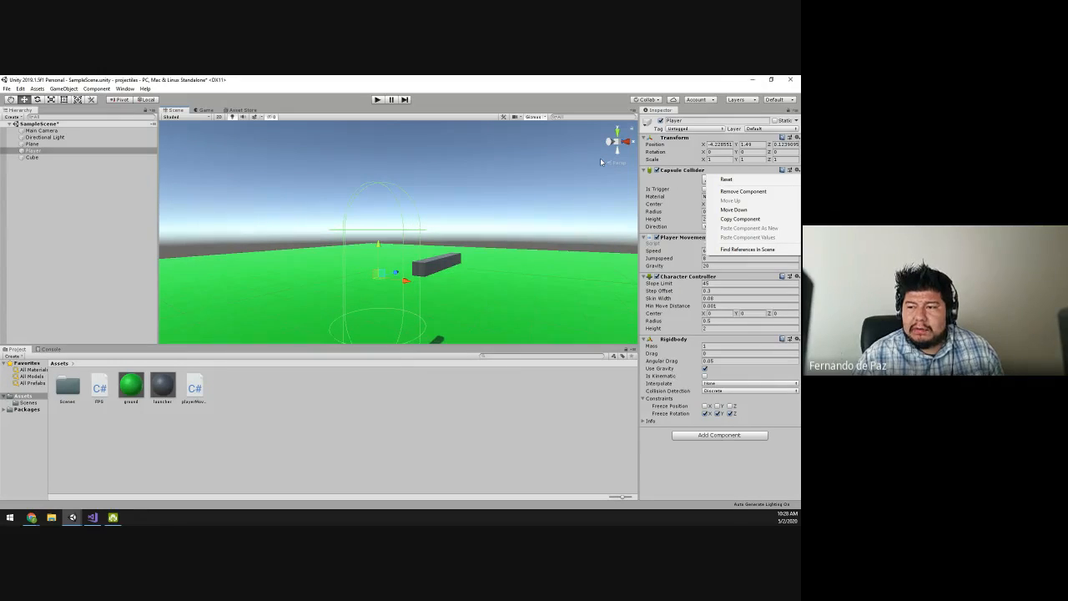
pyautogui.rightClick(473, 186)
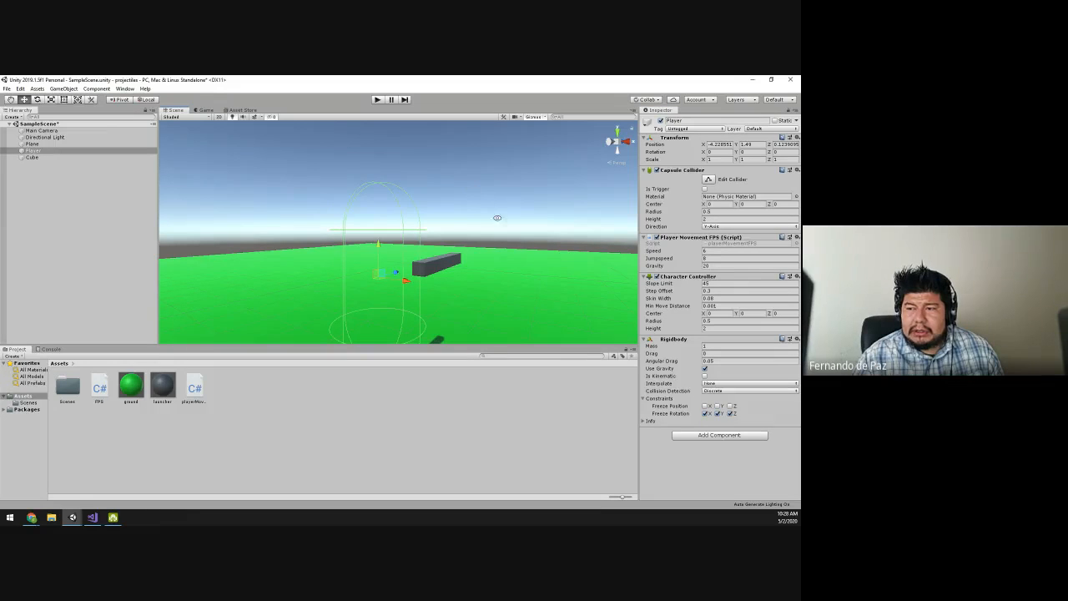
pyautogui.moveTo(497, 218); pyautogui.dragTo(392, 228, button='right')
pyautogui.click(38, 151)
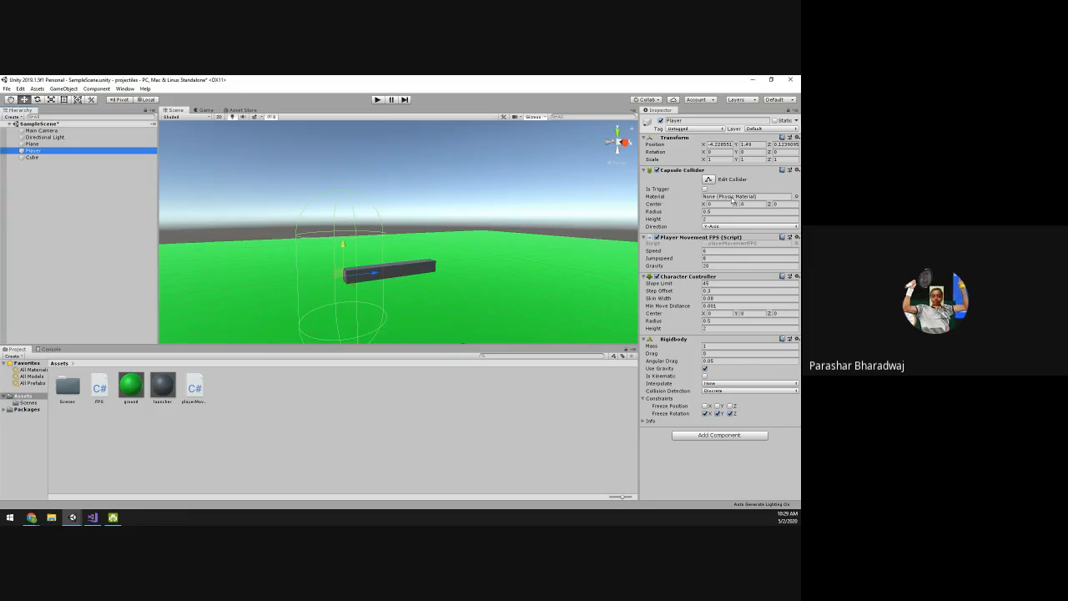
pyautogui.click(798, 170)
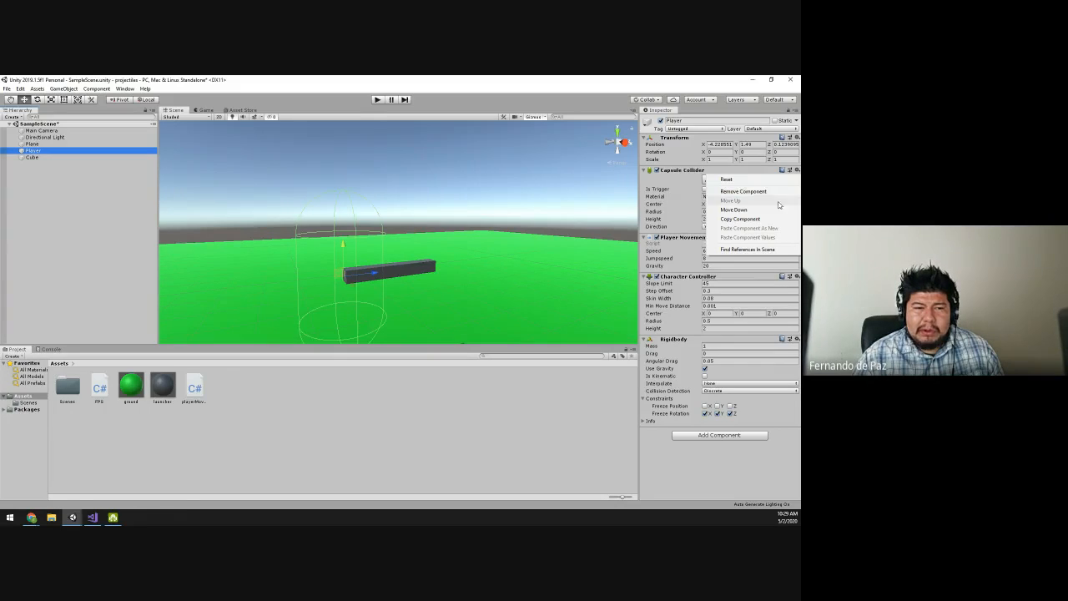
pyautogui.click(738, 456)
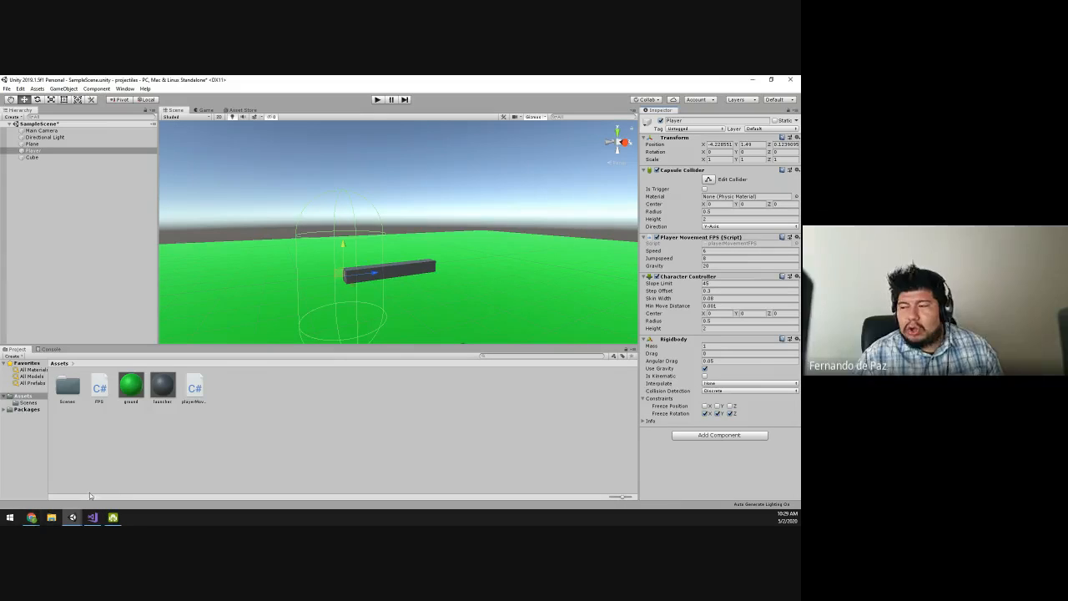
# Step: Remove the Capsule Mesh Filter and Mesh Renderer from the Player in the New Unity Project (4) project
pyautogui.moveTo(111, 520)
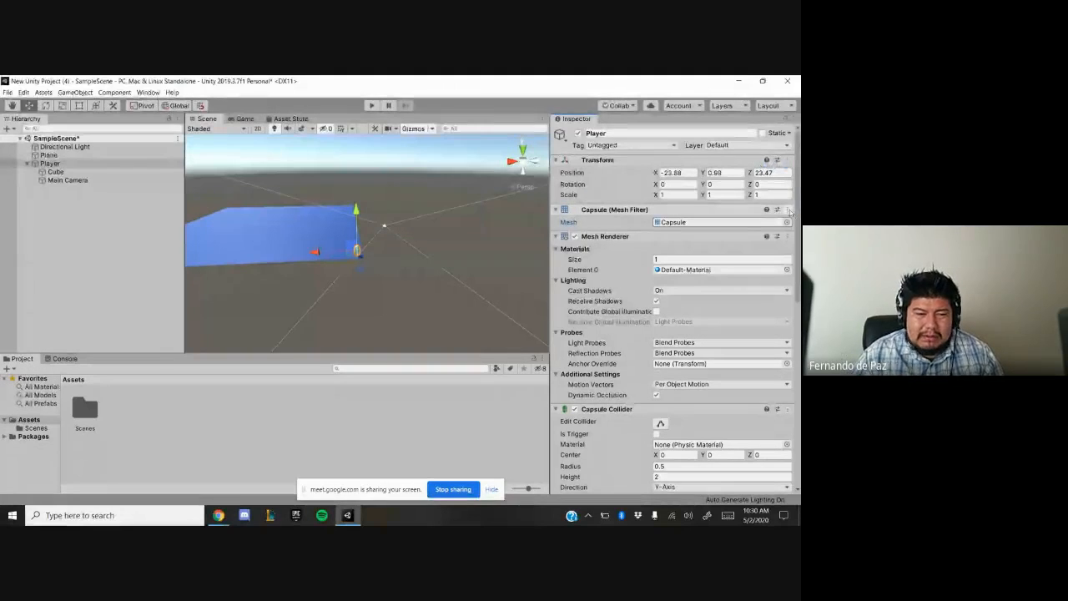
pyautogui.click(789, 210)
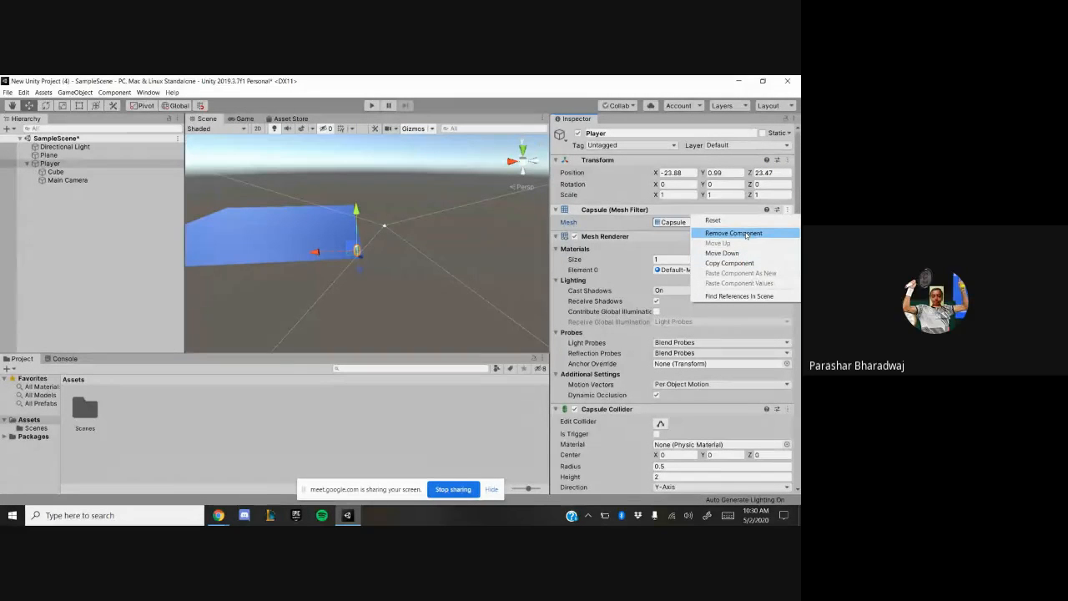
pyautogui.click(504, 389)
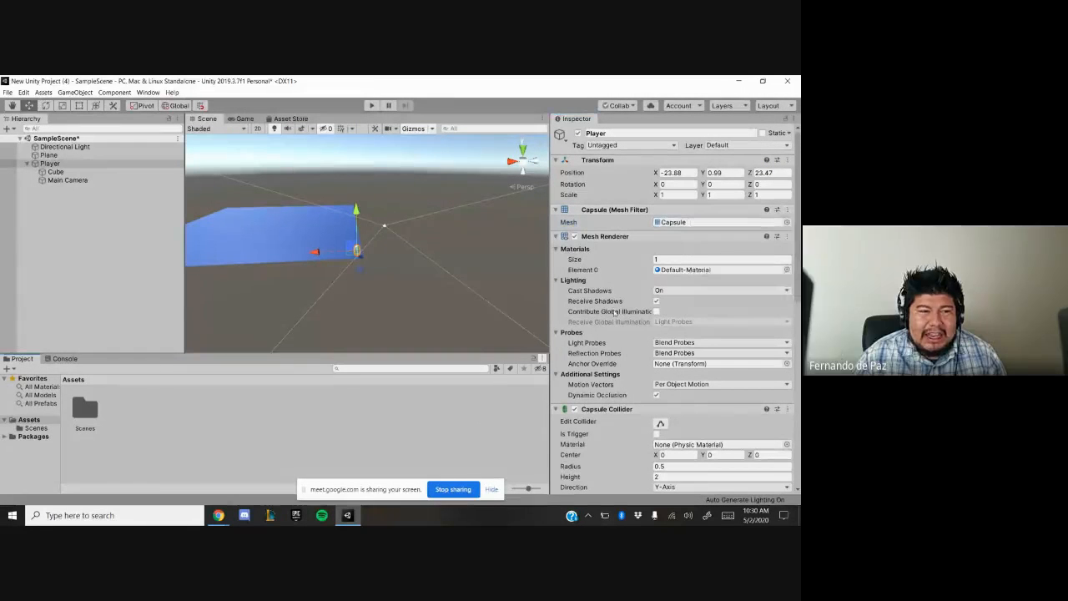
pyautogui.click(788, 211)
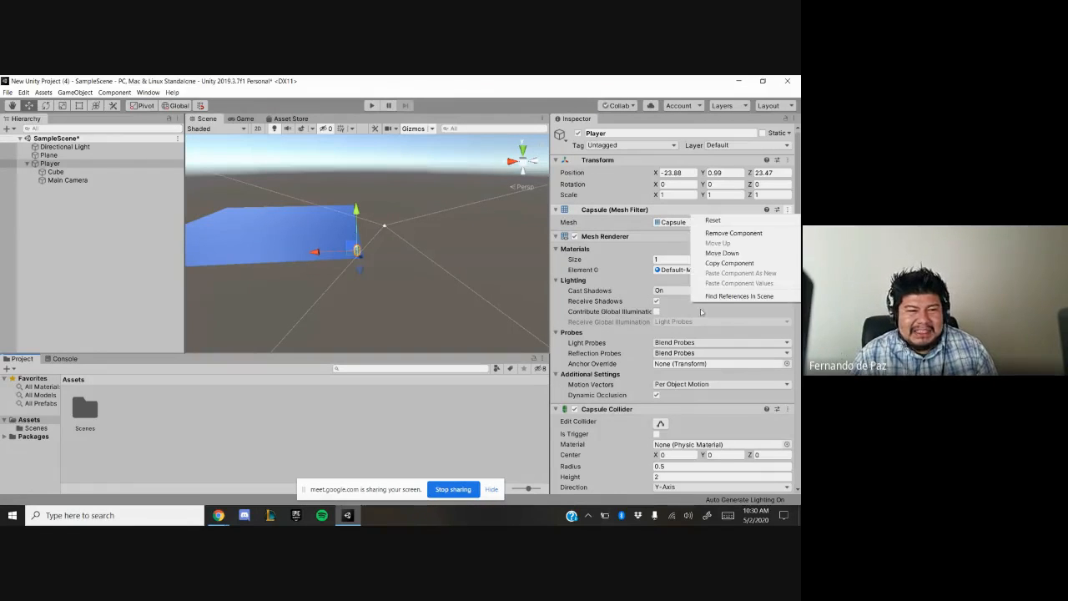
pyautogui.click(734, 233)
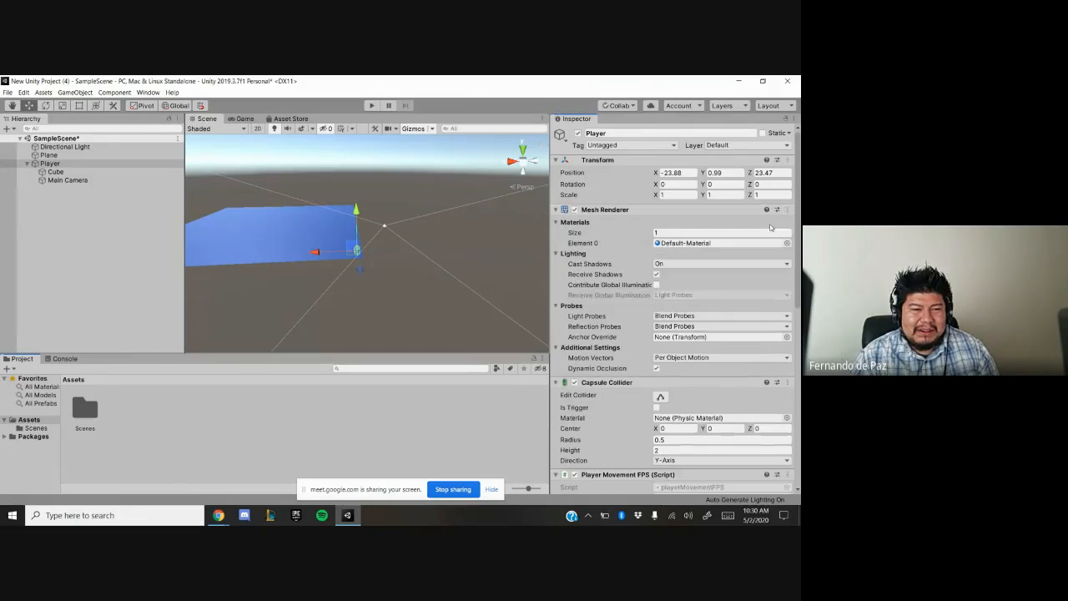
pyautogui.click(789, 210)
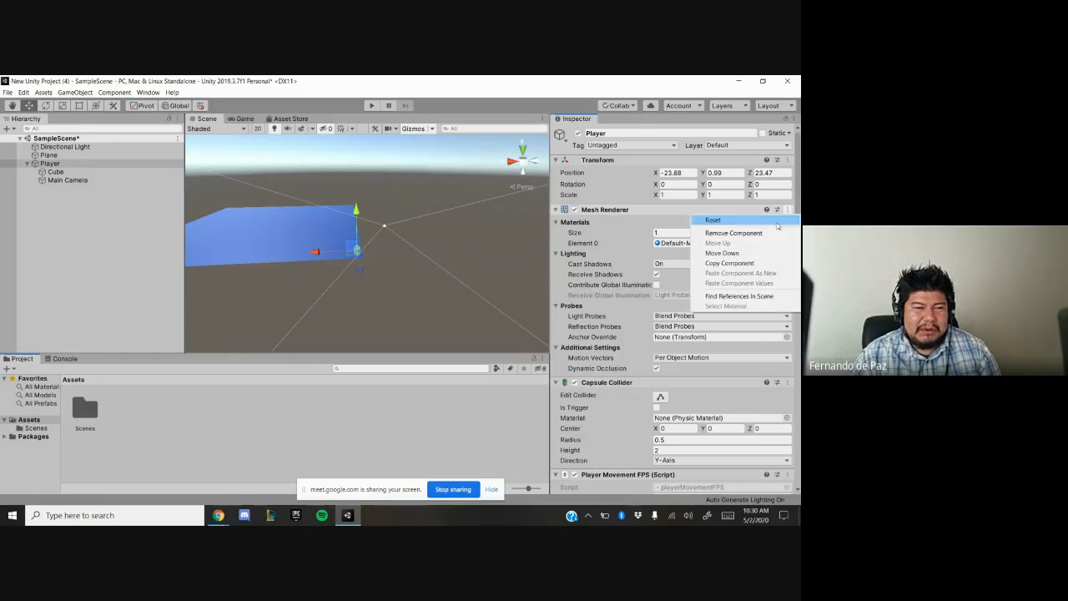
pyautogui.click(726, 232)
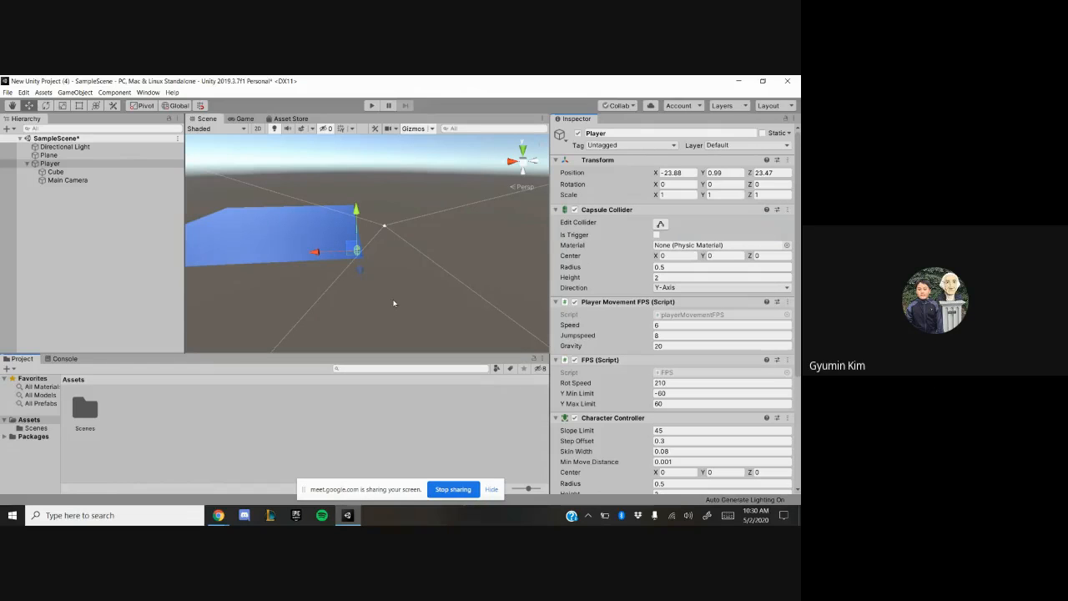
pyautogui.hotkey('alt', 'Tab')
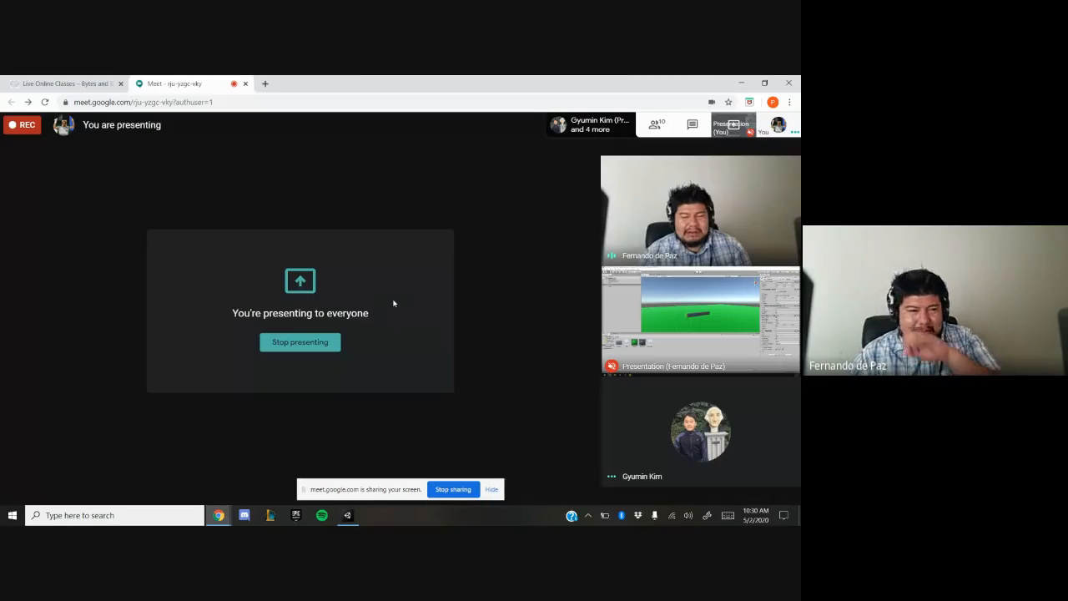
pyautogui.hotkey('alt', 'Tab')
pyautogui.hotkey('alt', 'Tab')
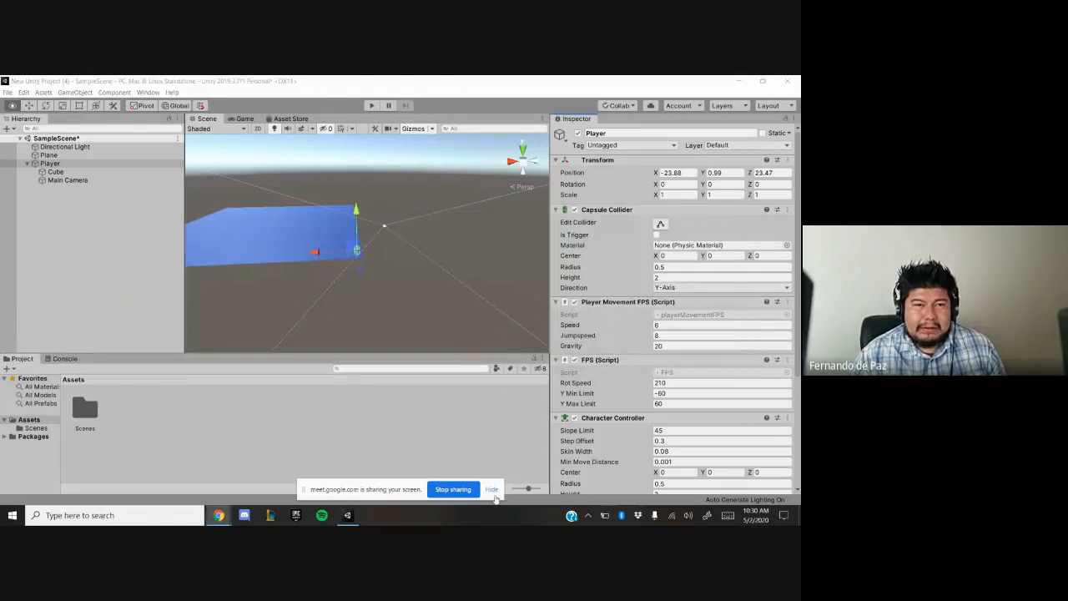
pyautogui.hotkey('alt', 'Tab')
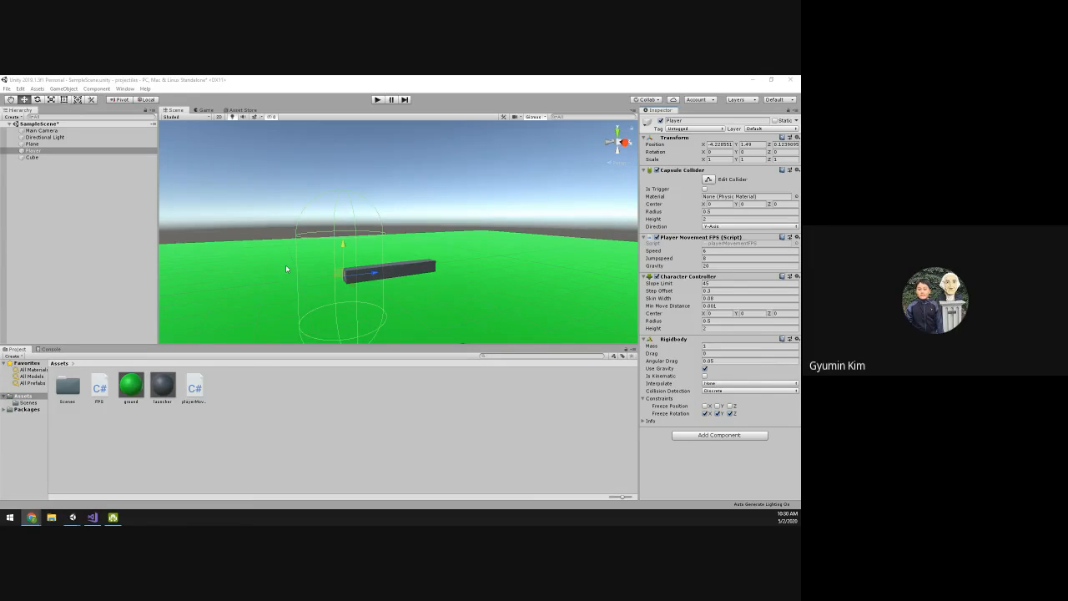
# Step: Make the Main Camera a child of the Player in the original projectiles project
pyautogui.keyDown('alt'); pyautogui.moveTo(315, 252); pyautogui.dragTo(601, 282); pyautogui.keyUp('alt')
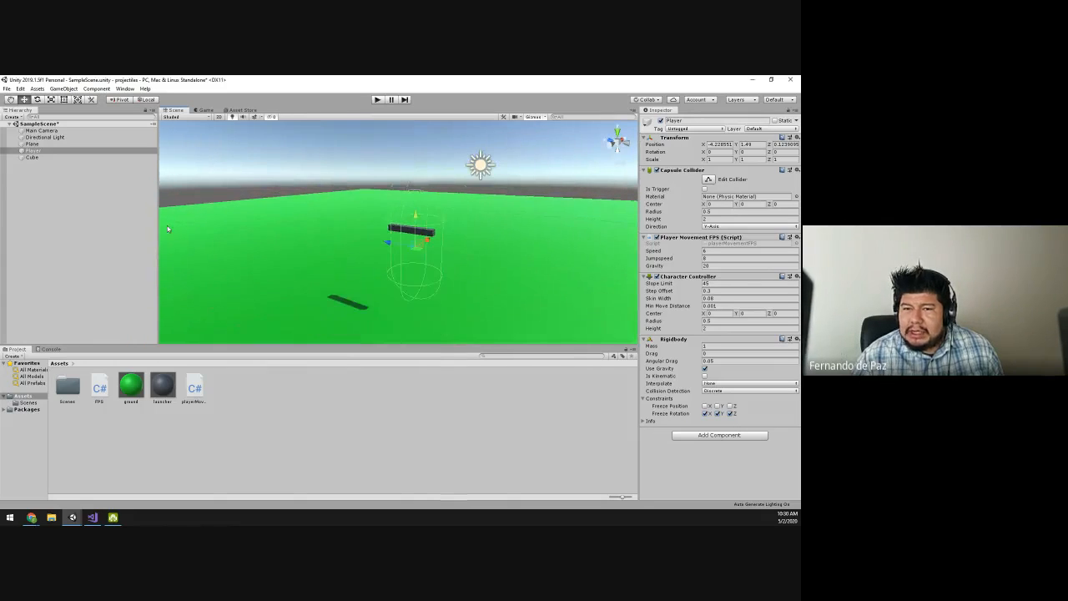
pyautogui.click(40, 131)
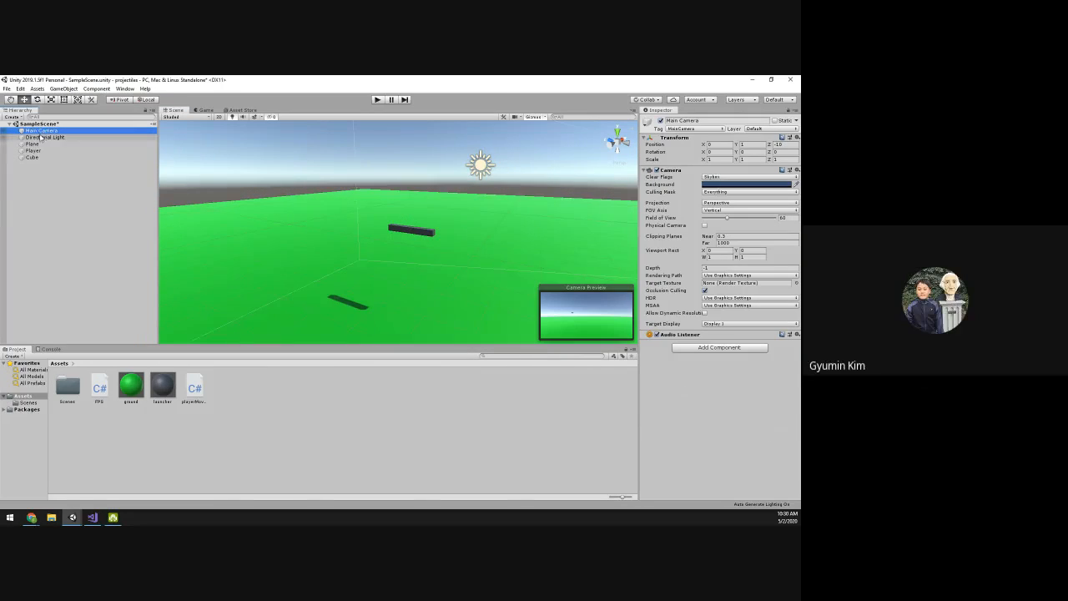
pyautogui.keyDown('alt'); pyautogui.moveTo(392, 220); pyautogui.dragTo(446, 255); pyautogui.keyUp('alt')
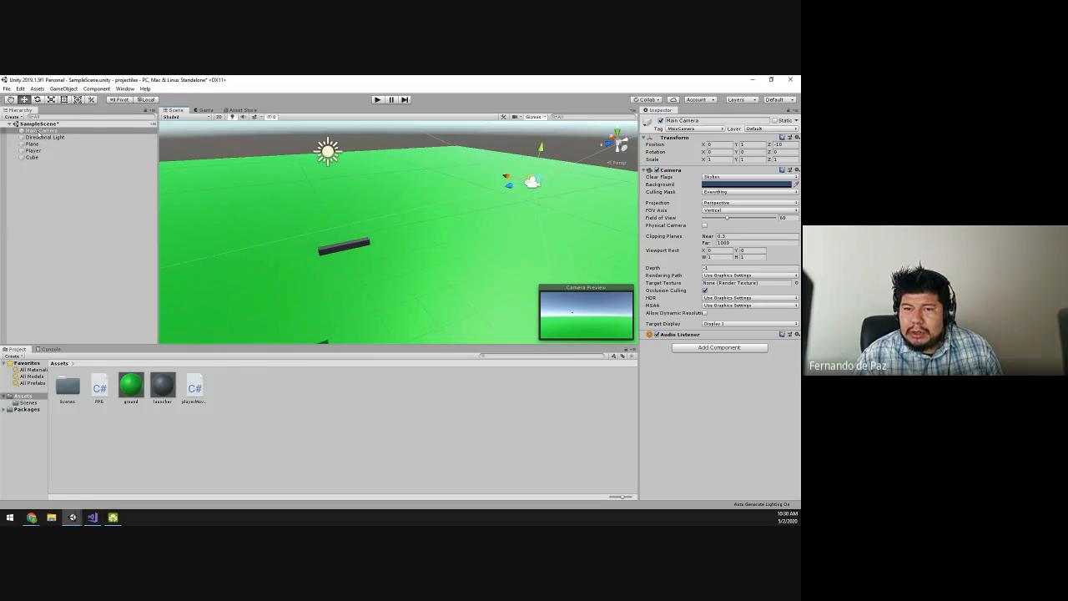
pyautogui.moveTo(39, 132)
pyautogui.mouseDown()
pyautogui.moveTo(45, 156)
pyautogui.moveTo(51, 135)
pyautogui.moveTo(46, 158)
pyautogui.moveTo(35, 151)
pyautogui.mouseUp()
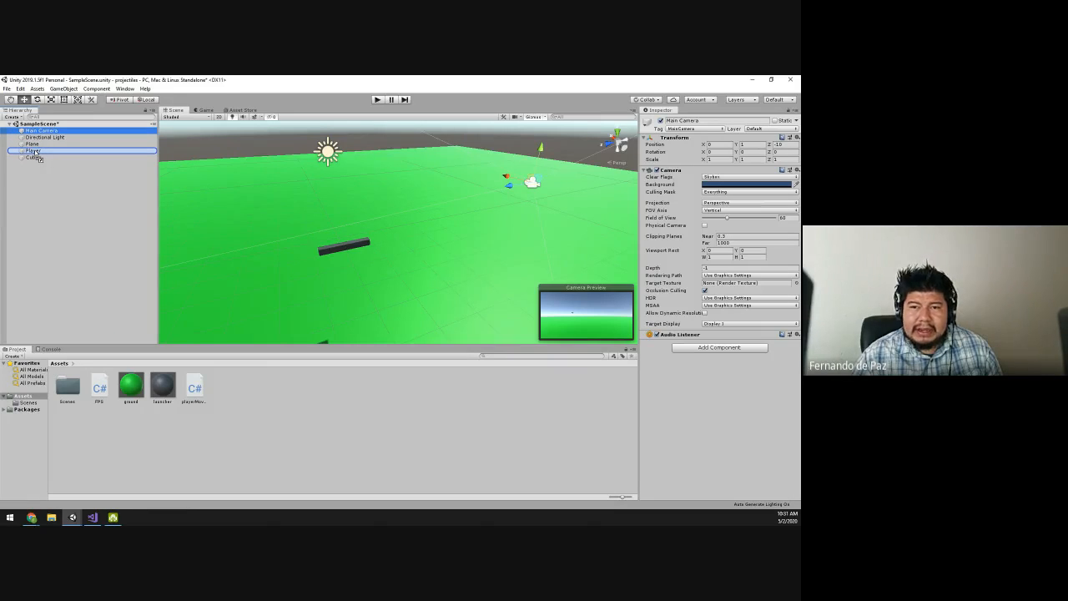
pyautogui.moveTo(36, 156); pyautogui.dragTo(35, 153)
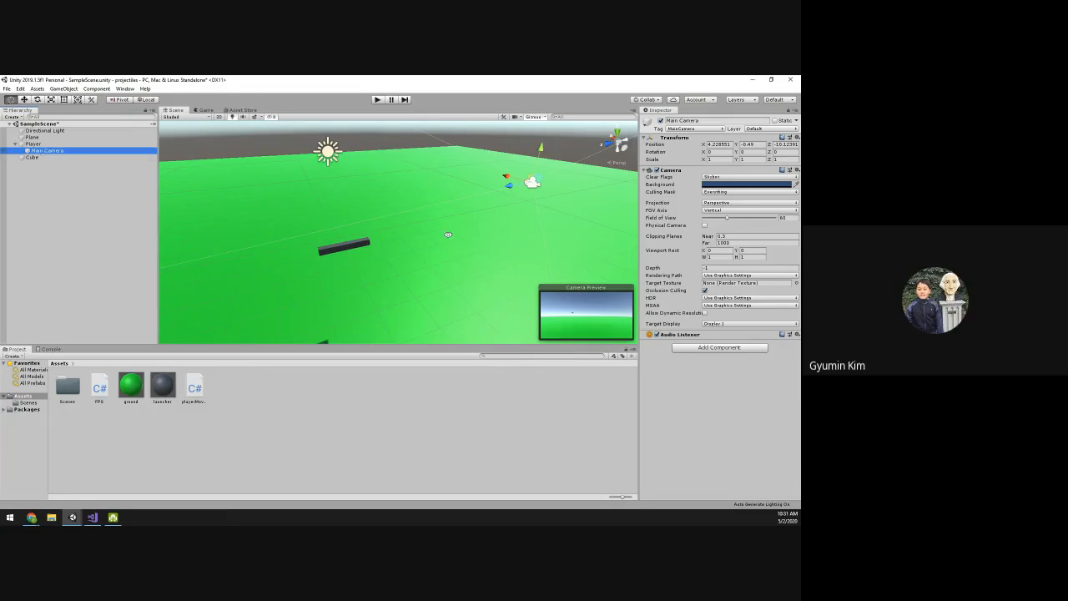
# Step: Move the Main Camera out of the Player to the scene root, and nest it under the Player again
pyautogui.keyDown('alt'); pyautogui.moveTo(485, 249); pyautogui.dragTo(406, 239); pyautogui.keyUp('alt')
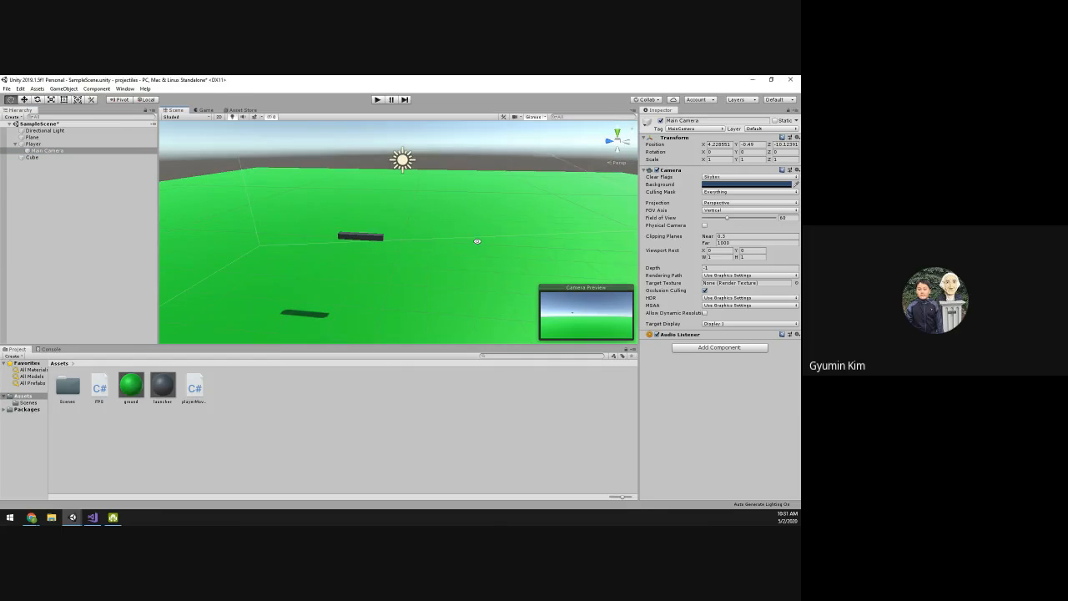
pyautogui.keyDown('alt'); pyautogui.moveTo(477, 241); pyautogui.dragTo(264, 237); pyautogui.keyUp('alt')
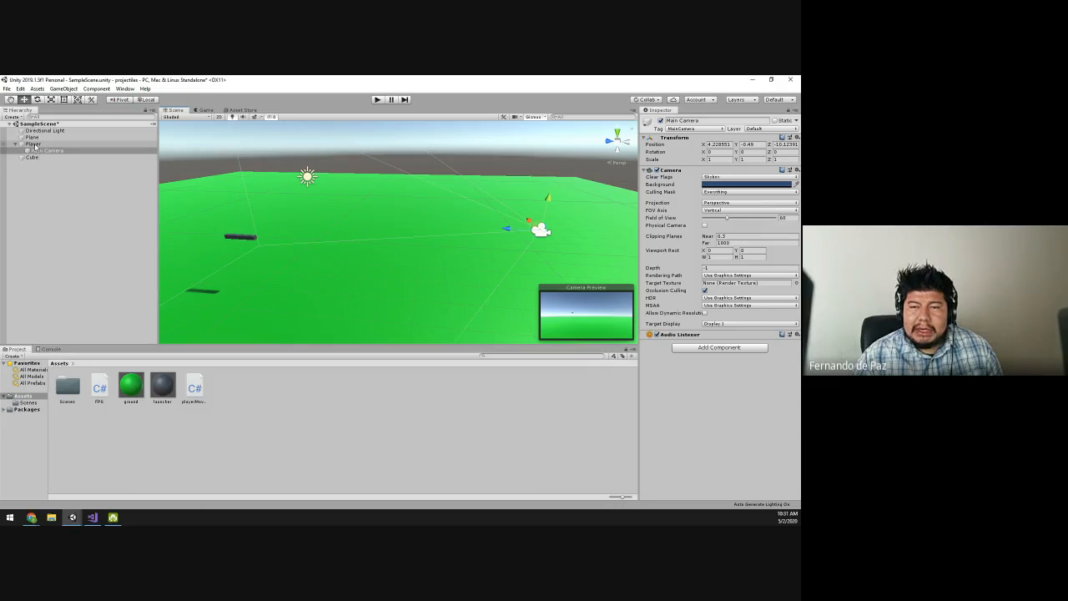
pyautogui.moveTo(35, 150); pyautogui.dragTo(32, 130)
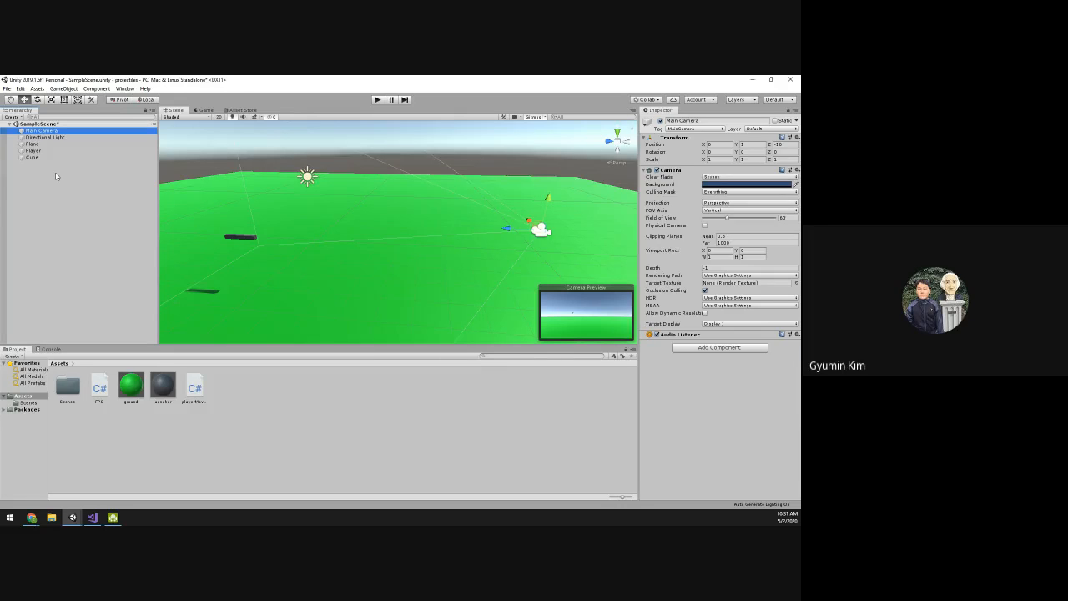
pyautogui.moveTo(42, 131); pyautogui.dragTo(48, 153)
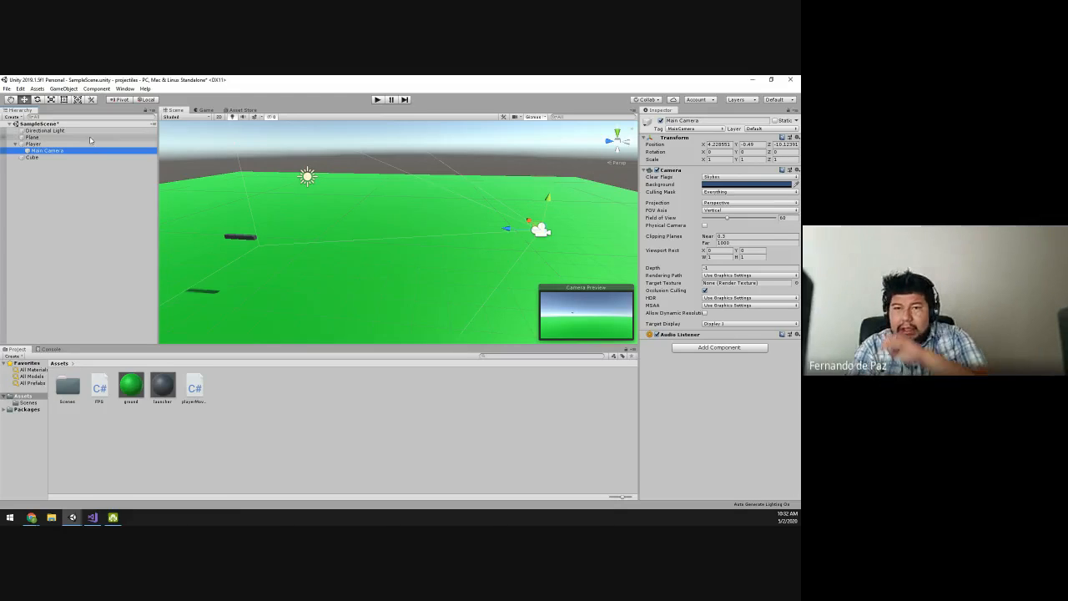
# Step: Make the launcher Cube a child of the Player alongside the Main Camera
pyautogui.click(26, 158)
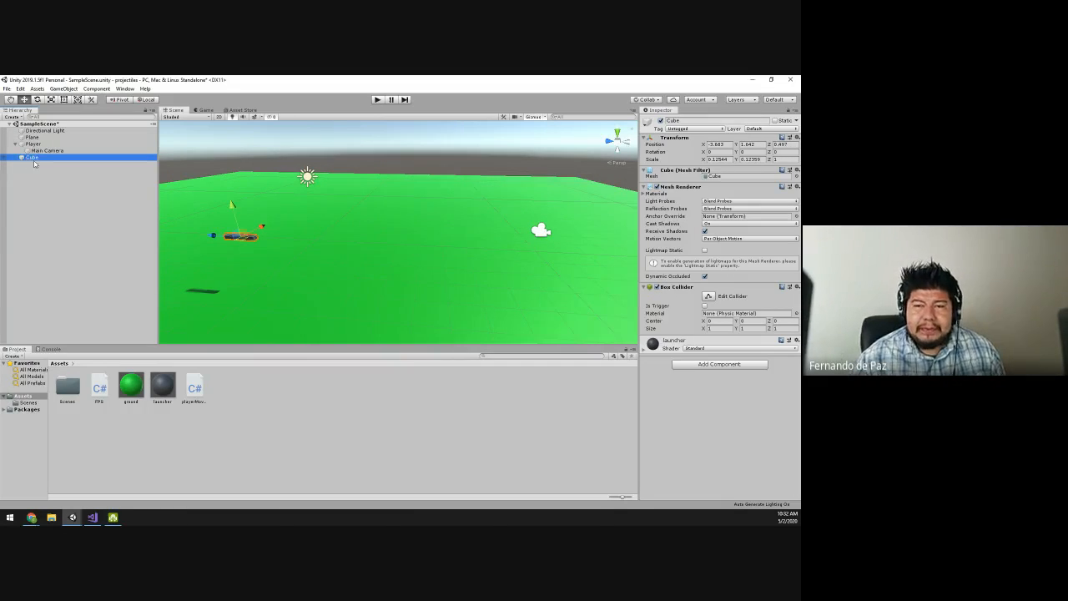
pyautogui.moveTo(32, 164); pyautogui.dragTo(36, 145)
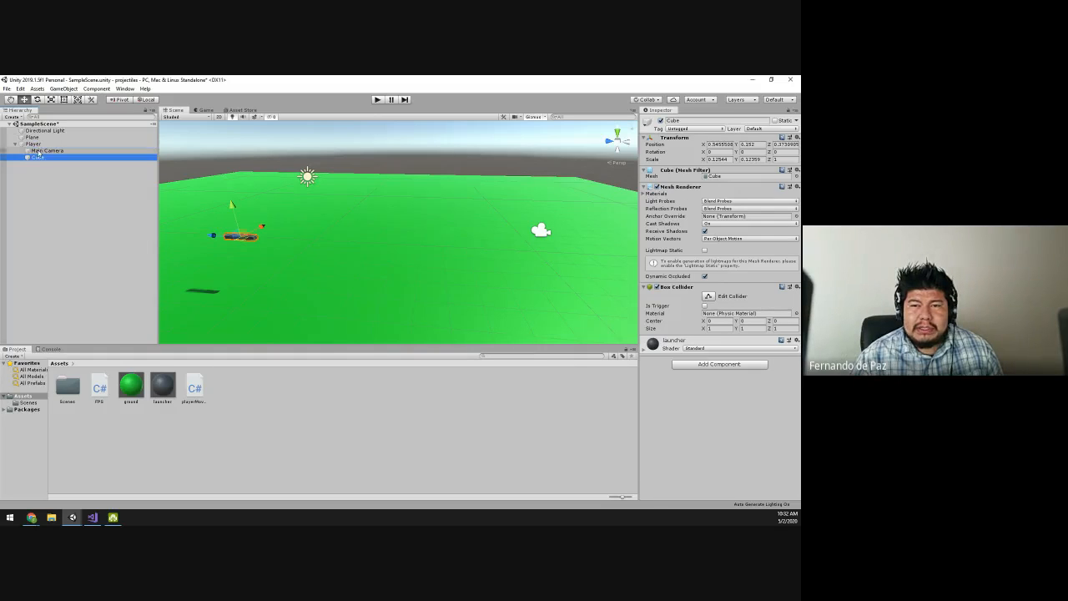
pyautogui.click(36, 144)
pyautogui.click(38, 150)
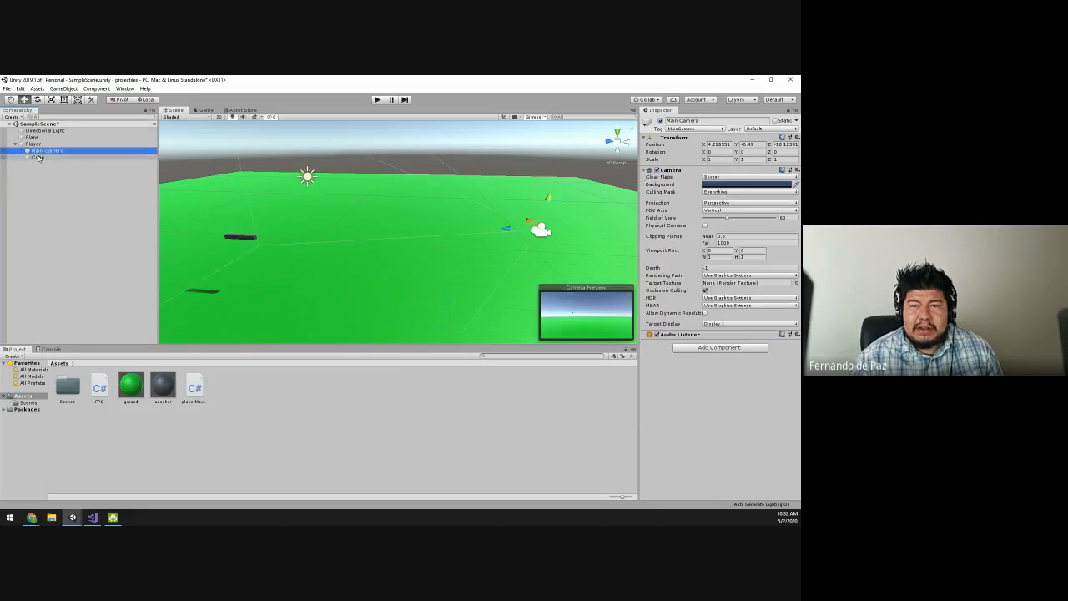
pyautogui.click(37, 157)
pyautogui.click(38, 152)
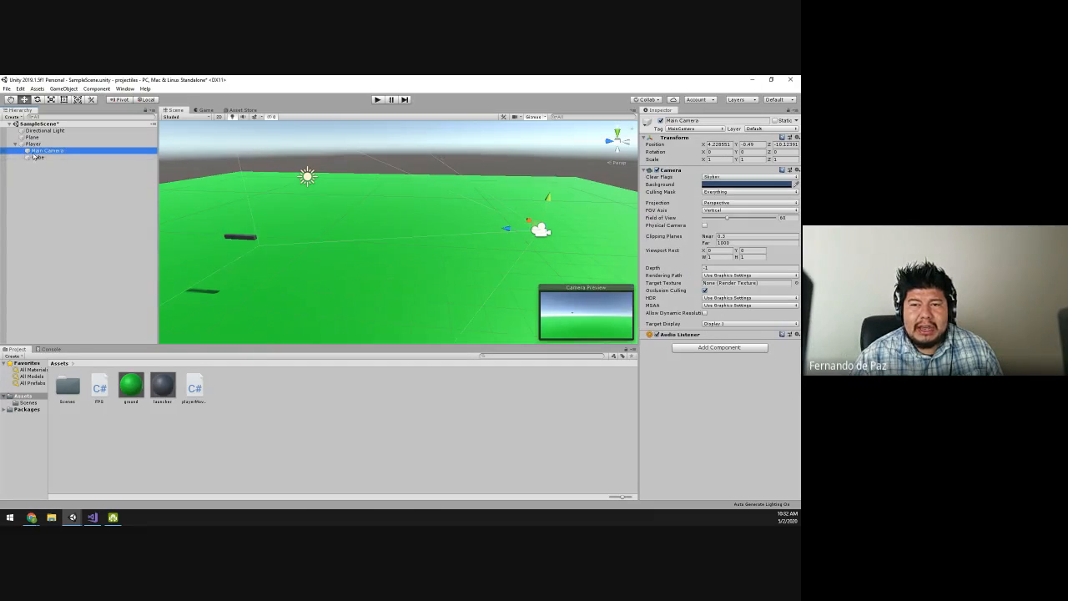
pyautogui.click(38, 157)
pyautogui.keyDown('alt'); pyautogui.moveTo(296, 260); pyautogui.dragTo(331, 266); pyautogui.keyUp('alt')
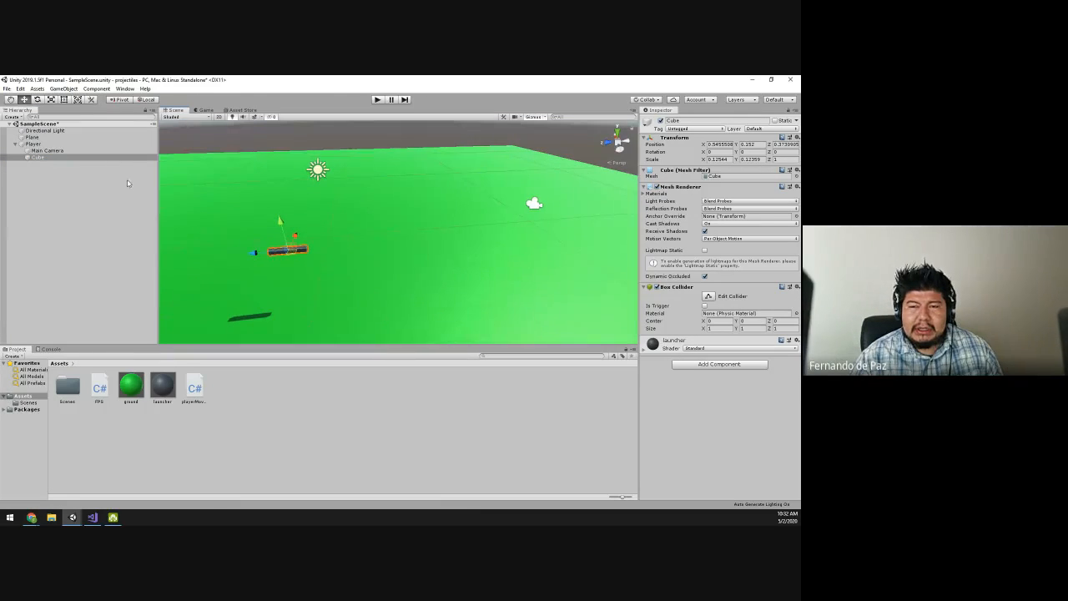
# Step: Set the Main Camera's position relative to the Player to X 0, Y 0, Z 0
pyautogui.click(35, 143)
pyautogui.click(42, 151)
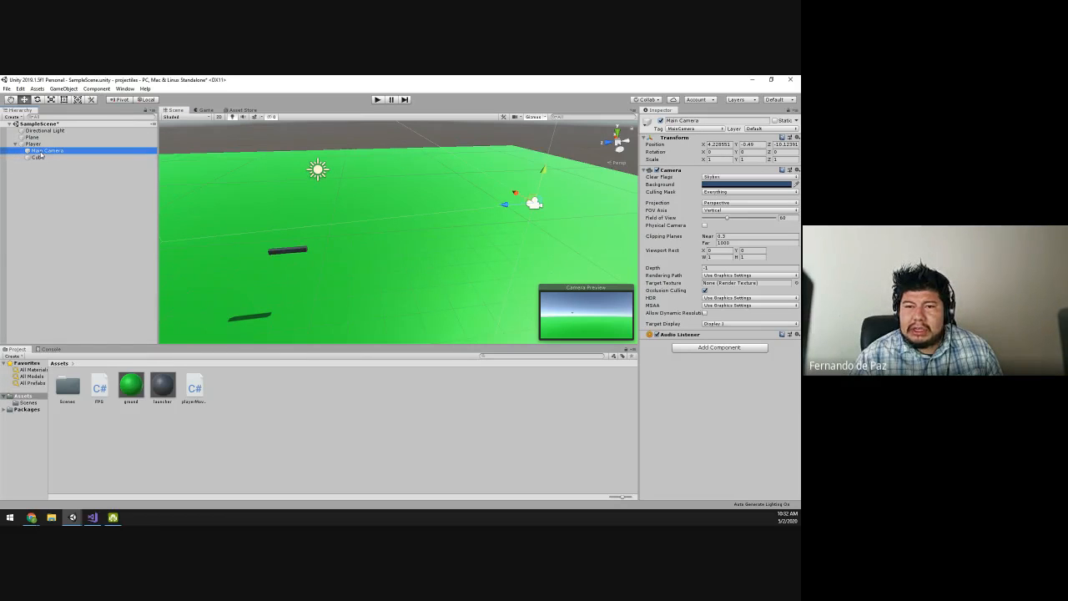
pyautogui.press('F2')
pyautogui.press('Escape')
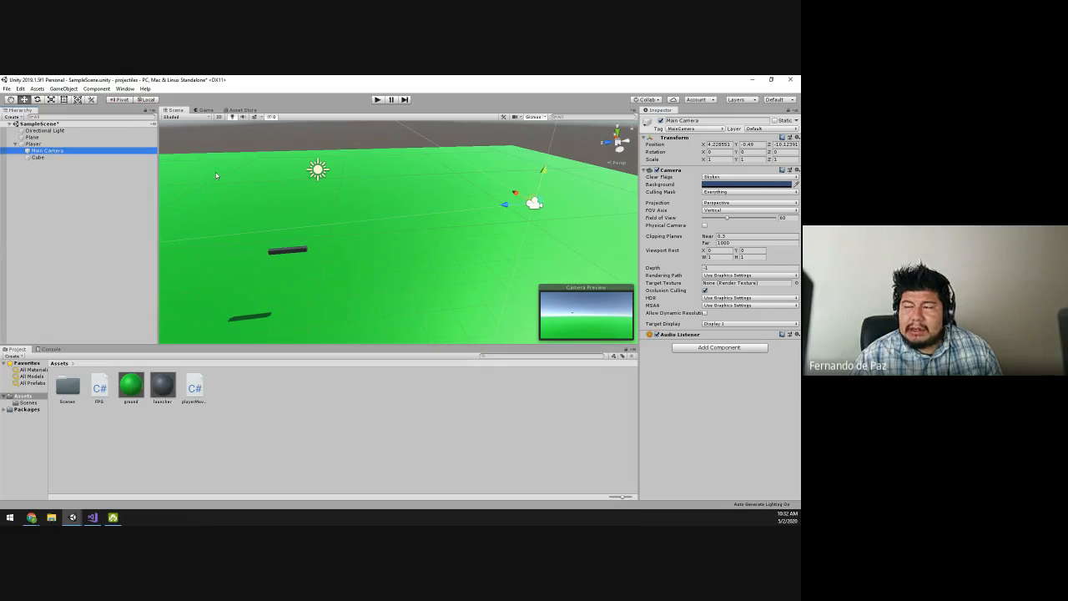
pyautogui.click(711, 144)
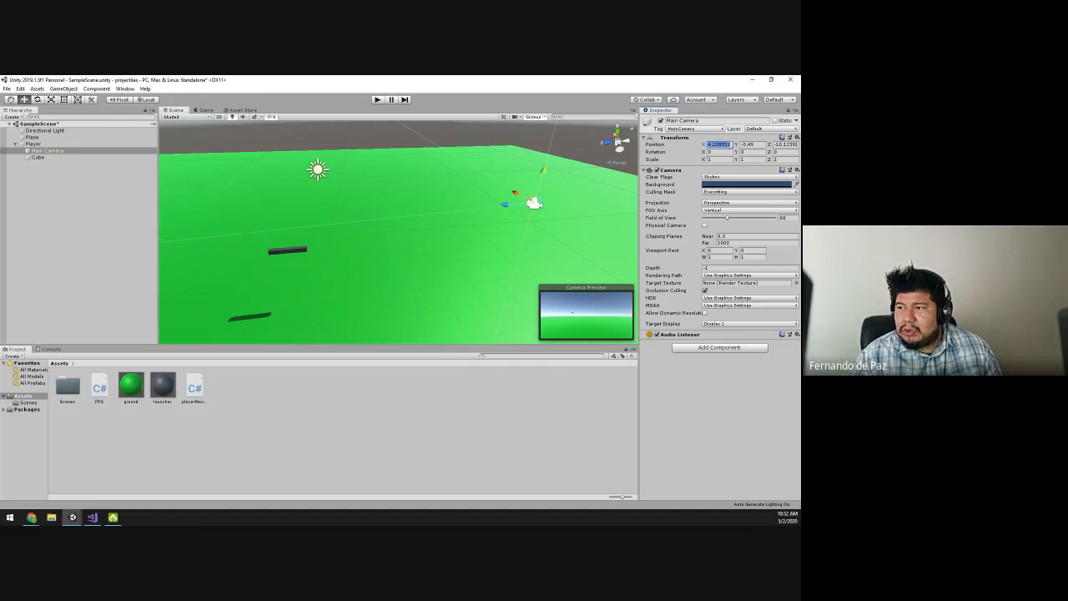
pyautogui.write('0')
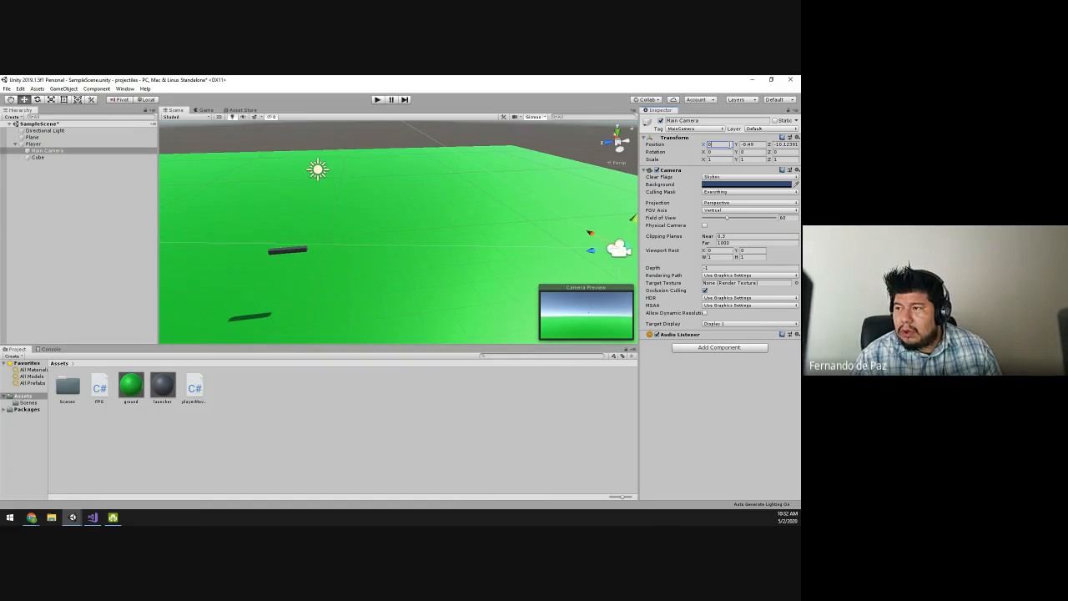
pyautogui.press('Tab')
pyautogui.write('0')
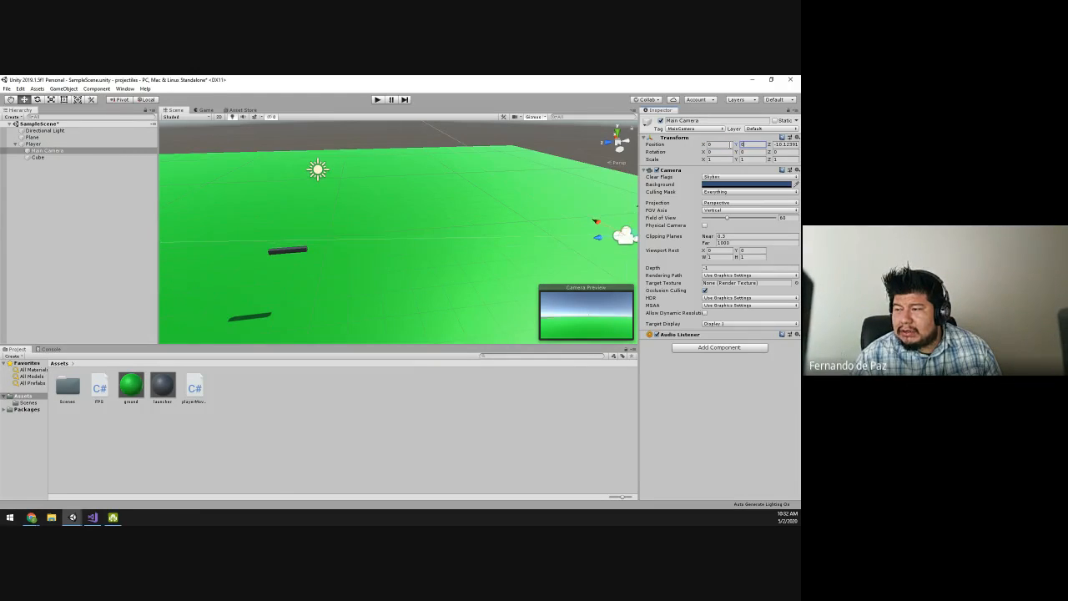
pyautogui.press('Tab')
pyautogui.write('0')
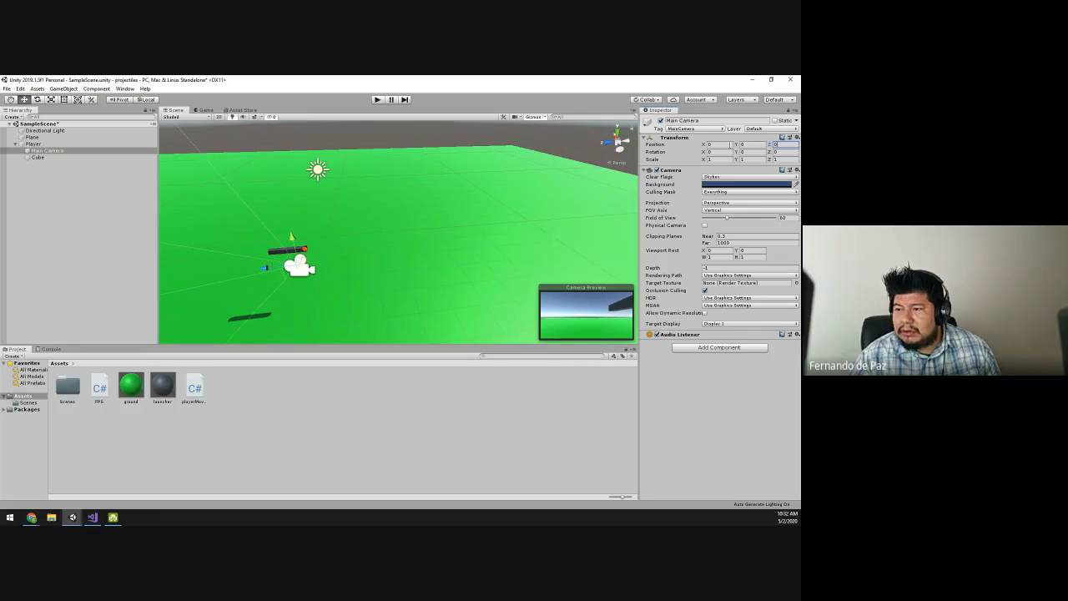
# Step: Raise the Main Camera to Y 0.427 so that it looks over the launcher bar
pyautogui.keyDown('alt'); pyautogui.moveTo(361, 226); pyautogui.dragTo(308, 262); pyautogui.keyUp('alt')
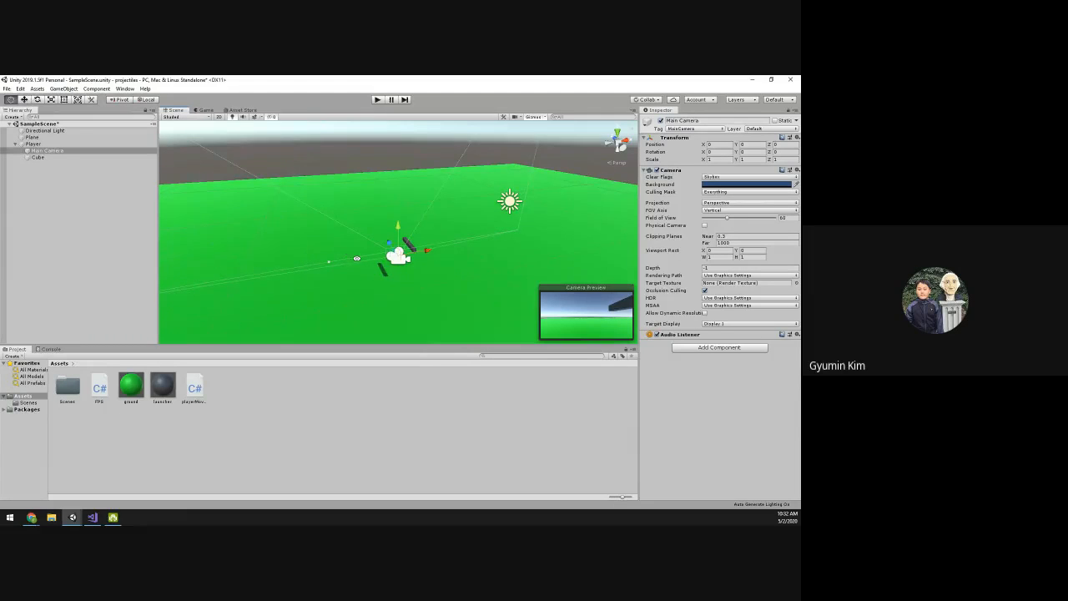
pyautogui.keyDown('alt'); pyautogui.moveTo(357, 259); pyautogui.dragTo(489, 239); pyautogui.keyUp('alt')
pyautogui.press('f')
pyautogui.keyDown('alt'); pyautogui.moveTo(489, 239); pyautogui.dragTo(735, 301, button='right'); pyautogui.keyUp('alt')
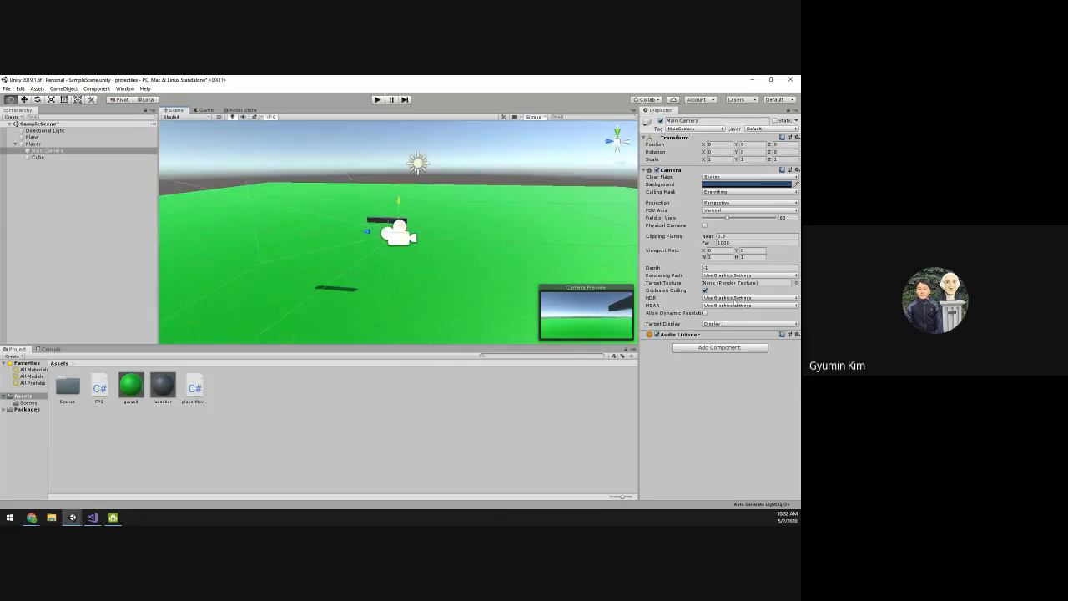
pyautogui.moveTo(488, 252); pyautogui.dragTo(482, 310, button='middle')
pyautogui.scroll(4, 451, 295)
pyautogui.keyDown('alt'); pyautogui.moveTo(449, 296); pyautogui.dragTo(405, 263); pyautogui.keyUp('alt')
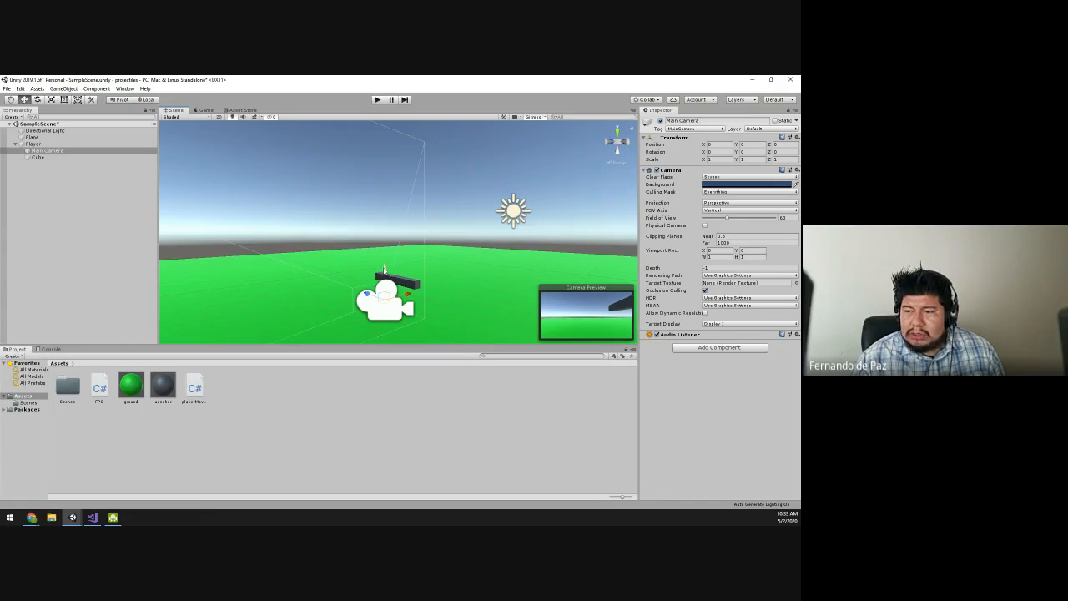
pyautogui.moveTo(388, 274); pyautogui.dragTo(417, 293)
pyautogui.click(404, 295)
pyautogui.click(368, 260)
pyautogui.keyDown('alt'); pyautogui.moveTo(329, 277); pyautogui.dragTo(425, 280); pyautogui.keyUp('alt')
pyautogui.click(412, 287)
pyautogui.click(349, 274)
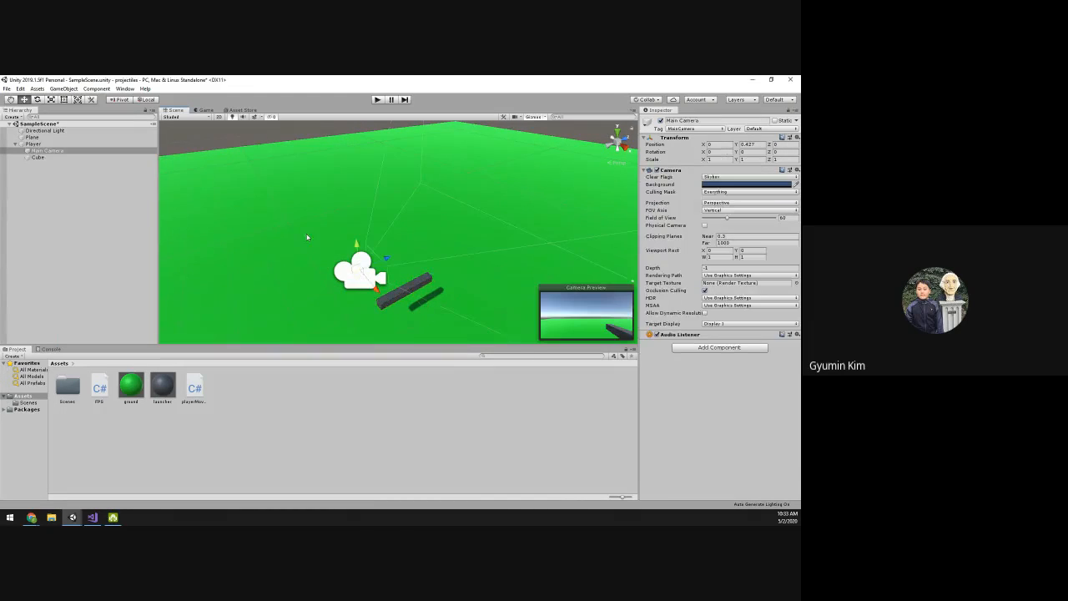
pyautogui.click(261, 143)
pyautogui.keyDown('alt'); pyautogui.moveTo(270, 157); pyautogui.dragTo(447, 256); pyautogui.keyUp('alt')
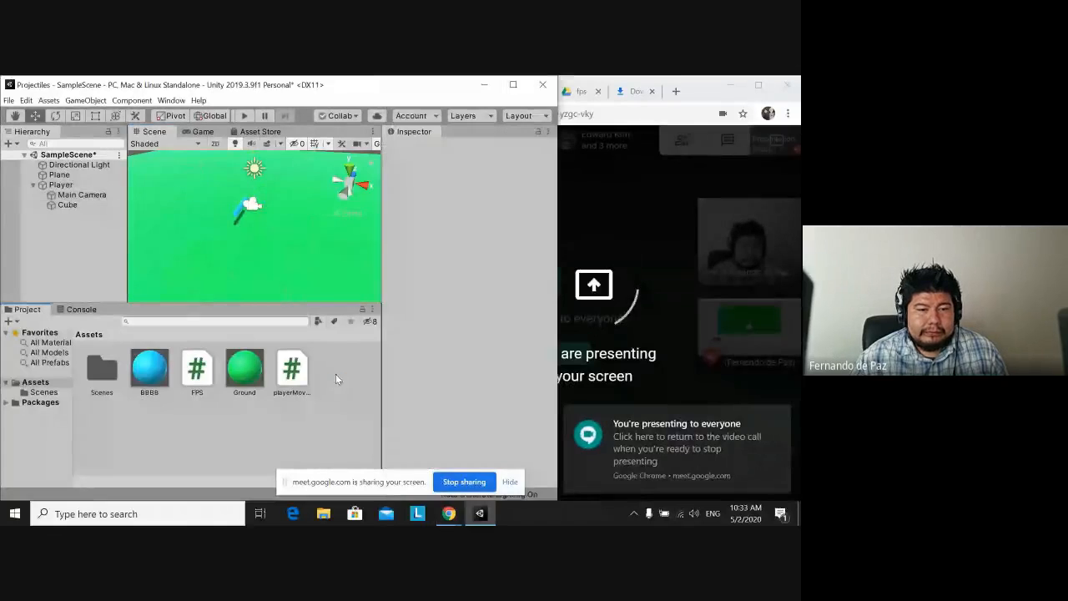
# Step: In the other Projectiles project, shift the Main Camera along the X axis to about -1.14
pyautogui.click(253, 204)
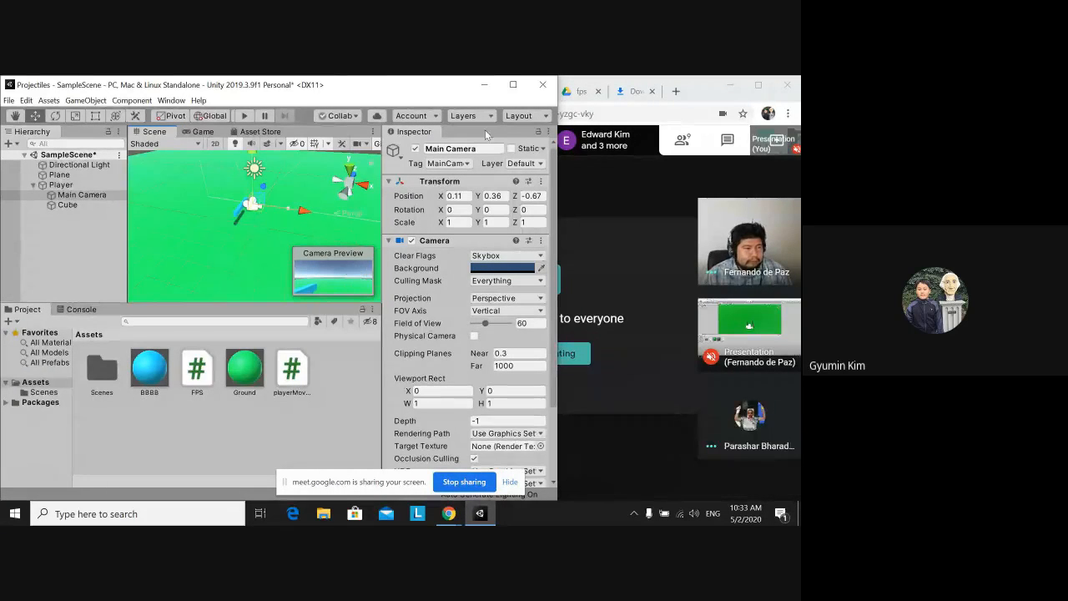
pyautogui.click(513, 84)
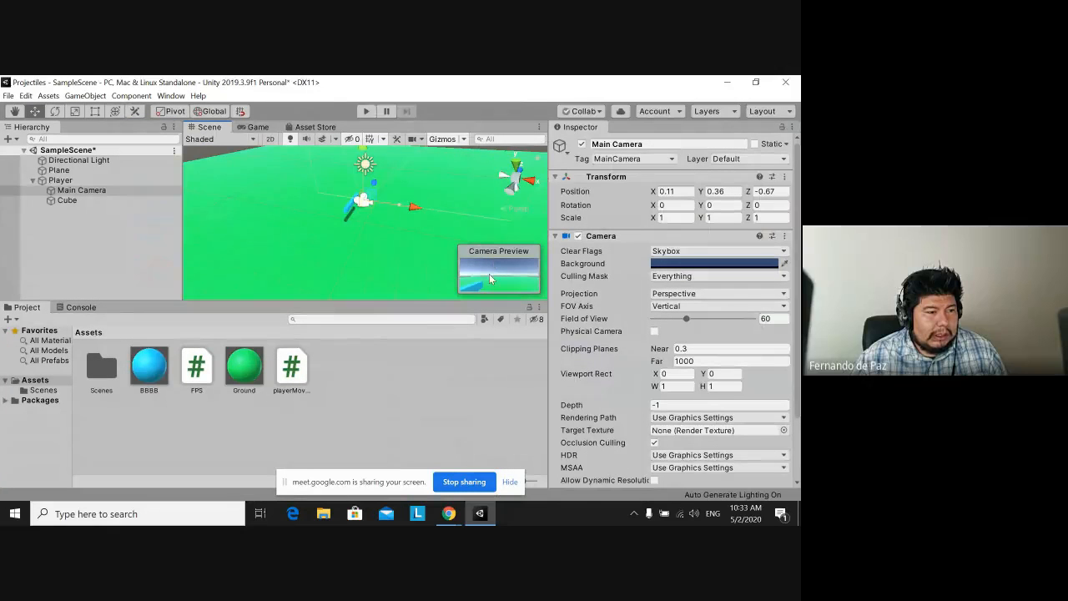
pyautogui.click(397, 205)
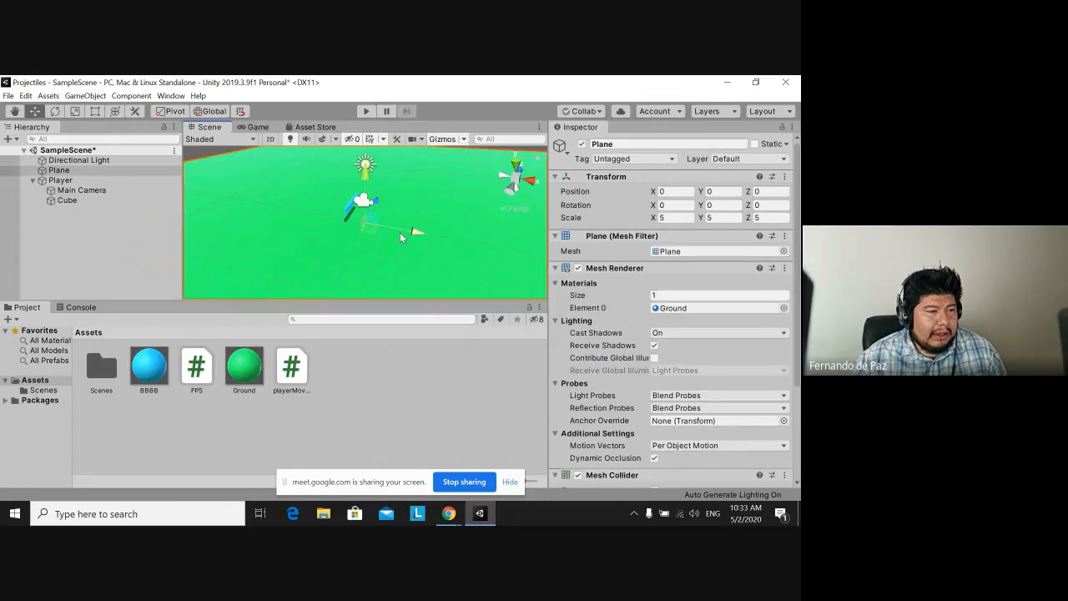
pyautogui.click(362, 201)
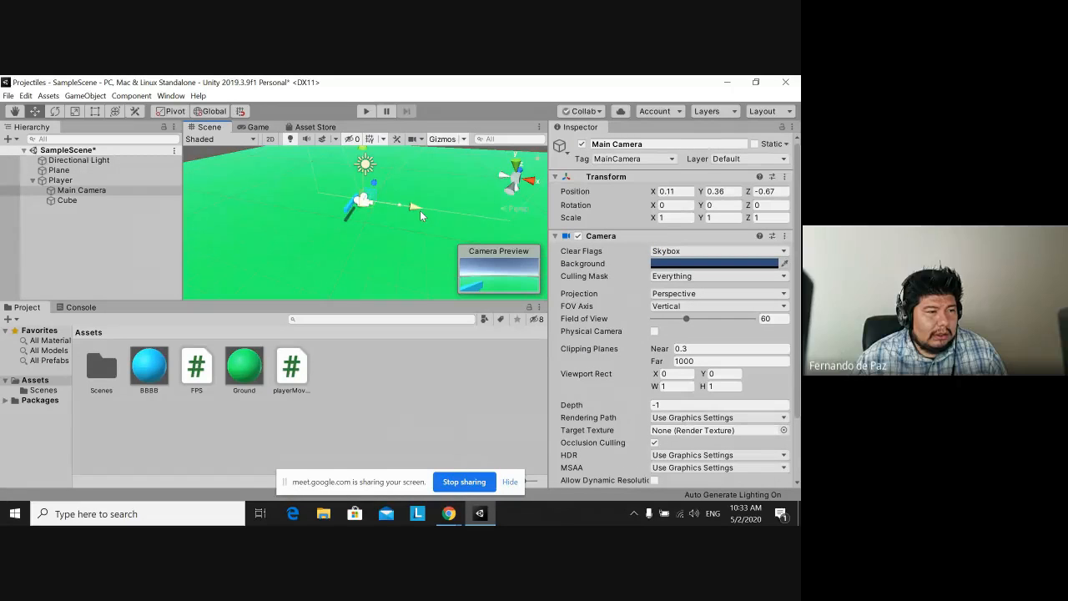
pyautogui.moveTo(420, 211); pyautogui.dragTo(394, 199)
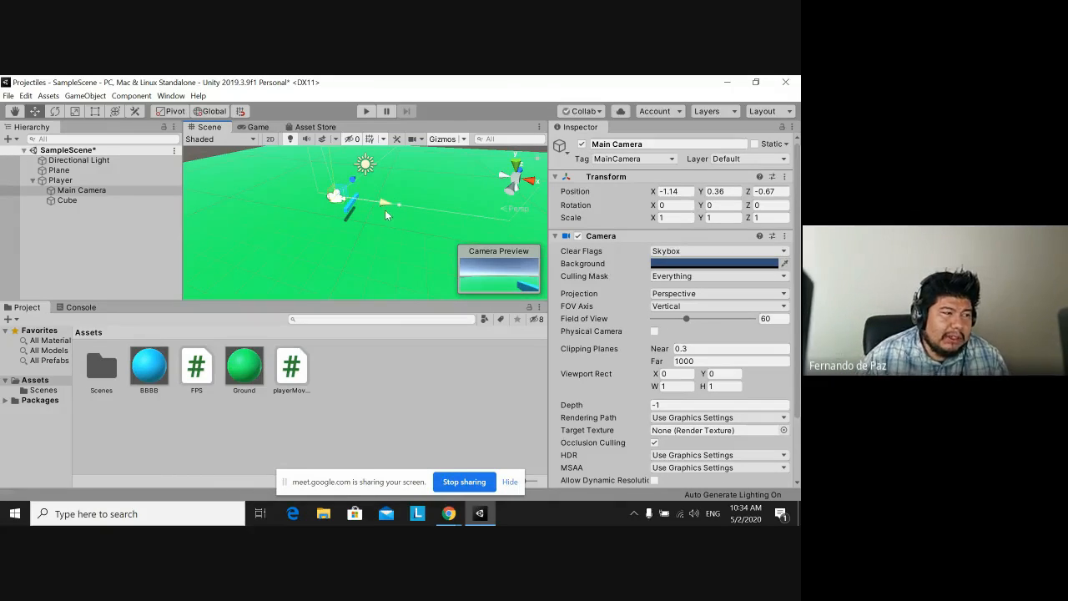
# Step: Move the Main Camera along the X axis to about 0.07, restore the smaller editor window and end the screen share
pyautogui.click(141, 180)
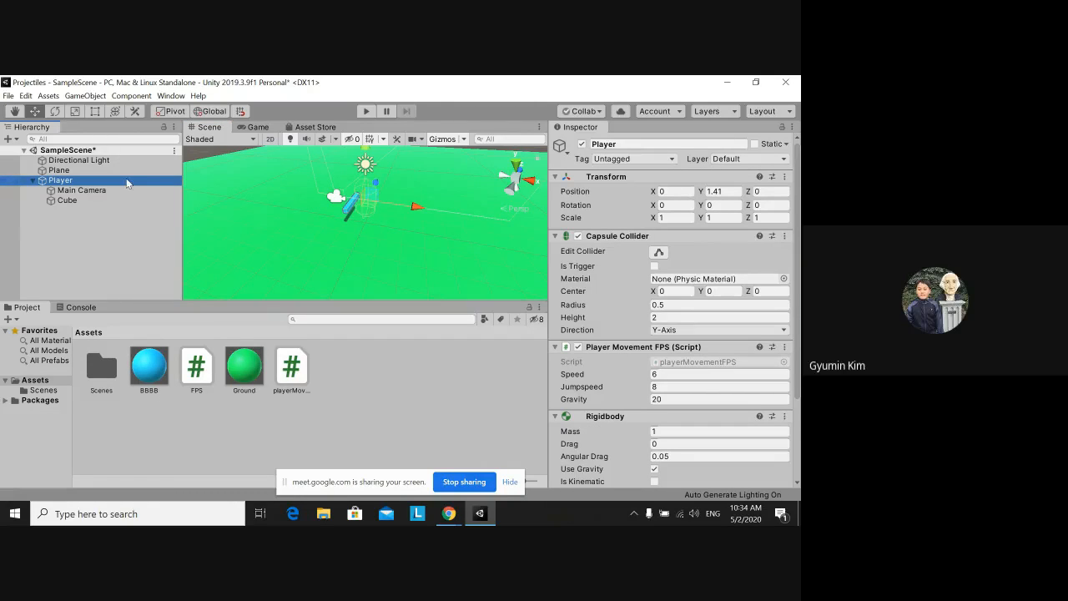
pyautogui.click(80, 190)
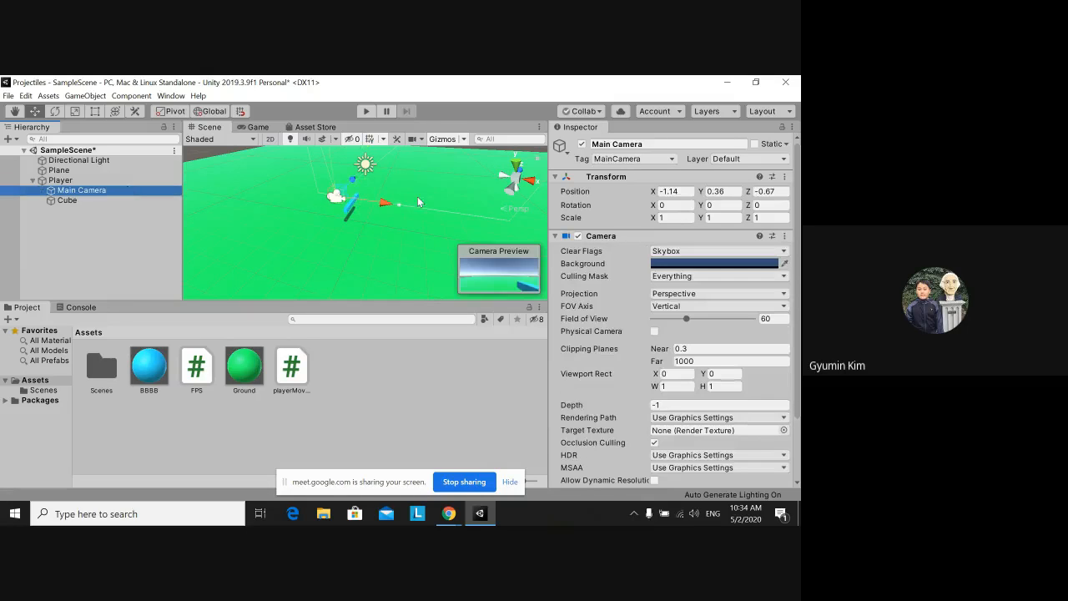
pyautogui.moveTo(386, 203); pyautogui.dragTo(403, 225)
pyautogui.click(758, 83)
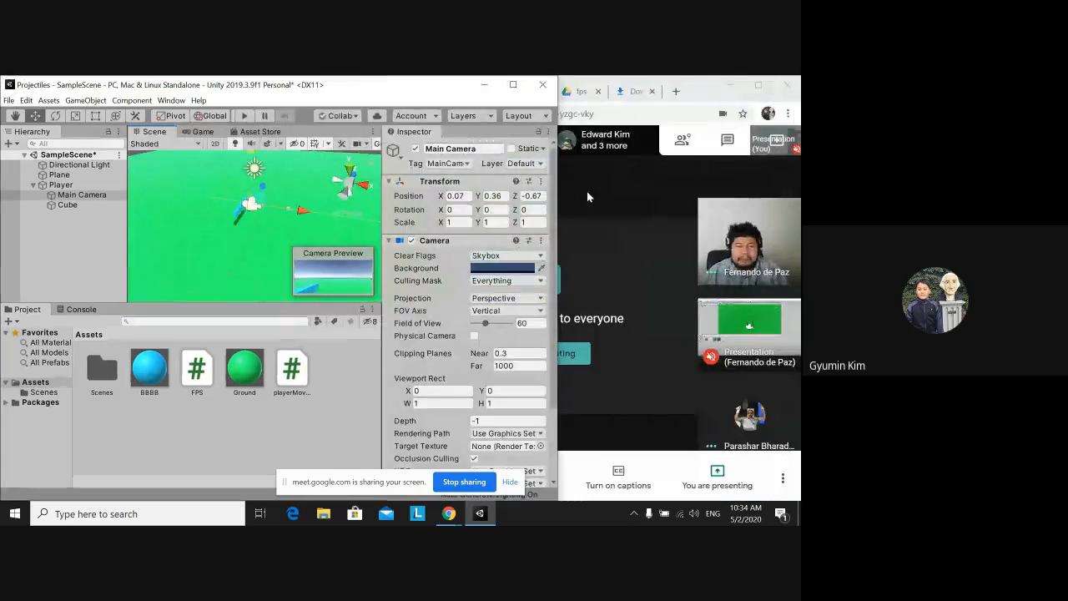
pyautogui.click(709, 474)
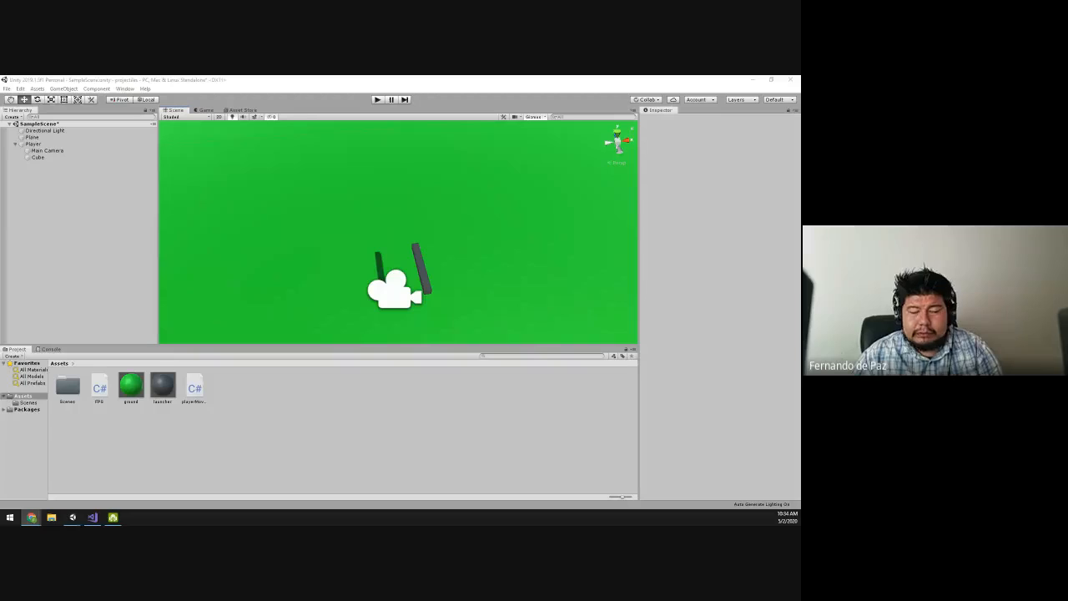
# Step: In the original projectiles project, add the FPS script to the Main Camera and make the launcher Cube a child of that camera
pyautogui.click(47, 150)
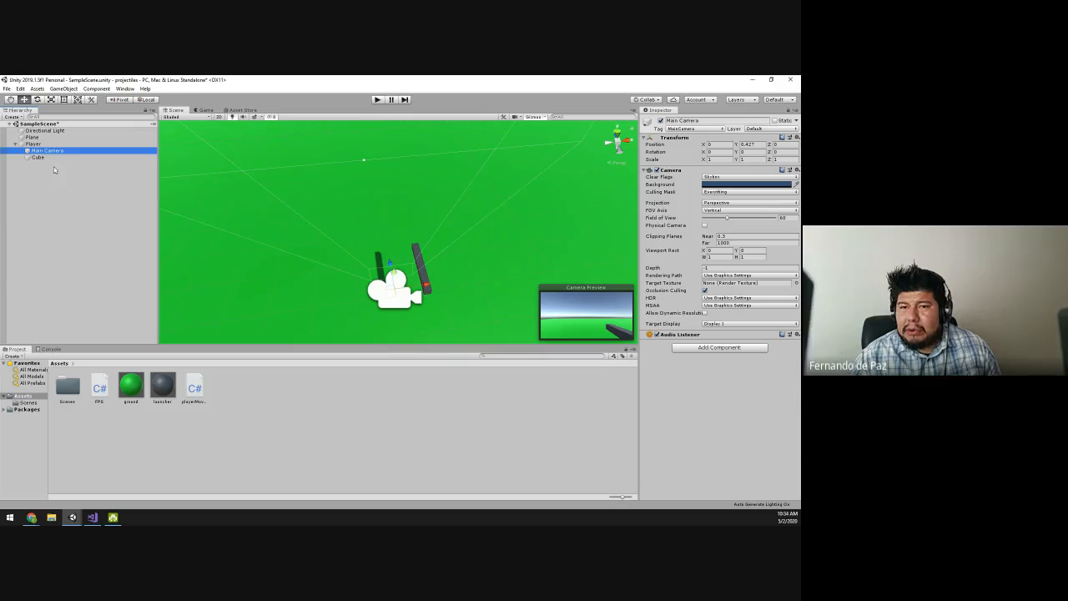
pyautogui.click(702, 347)
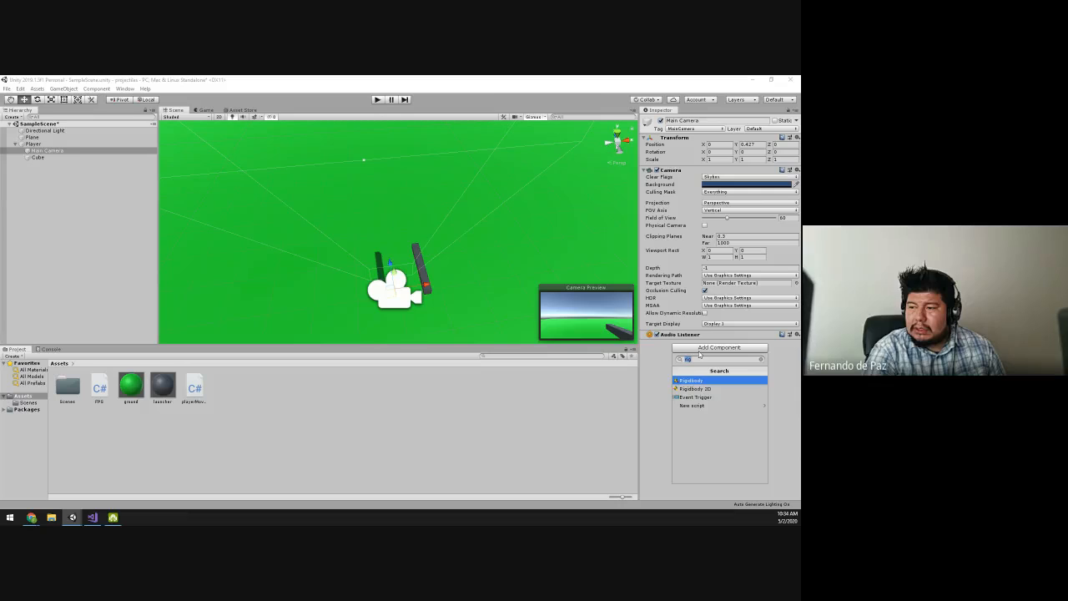
pyautogui.write('fps')
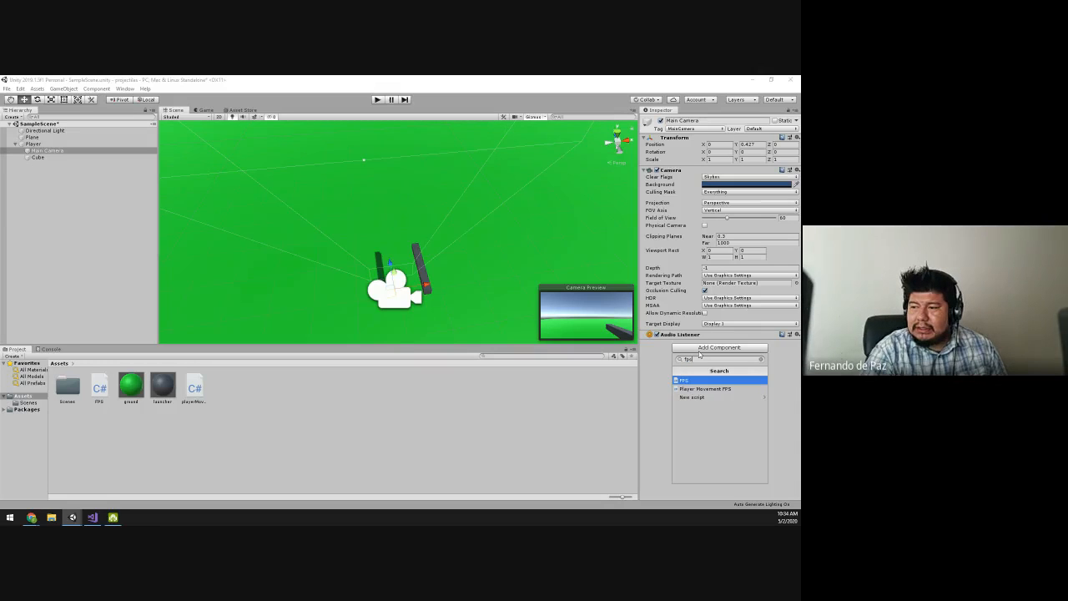
pyautogui.press('Return')
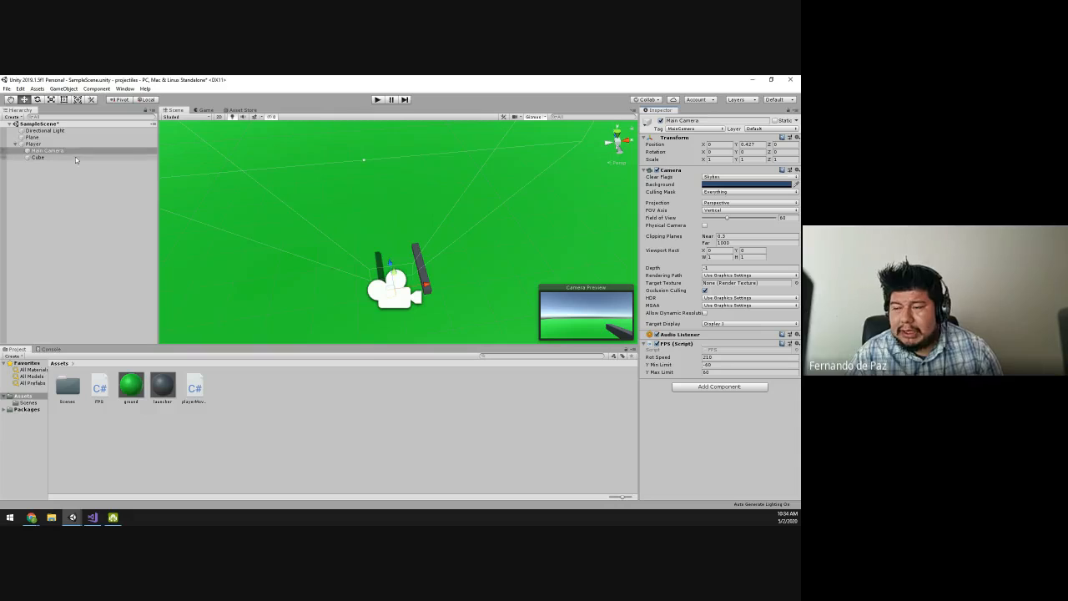
pyautogui.click(37, 158)
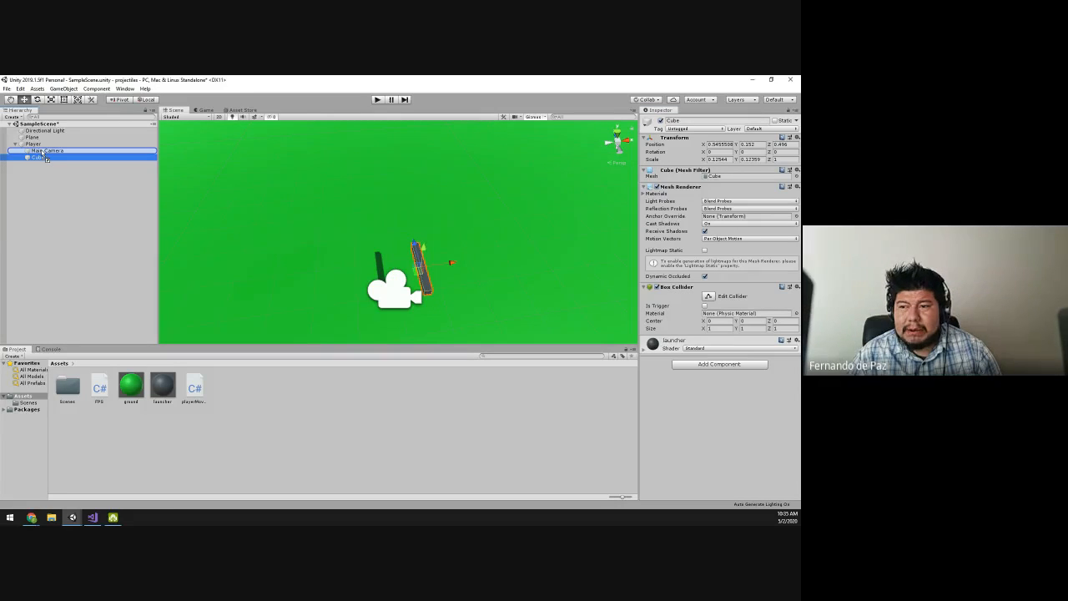
pyautogui.moveTo(44, 154); pyautogui.dragTo(45, 154)
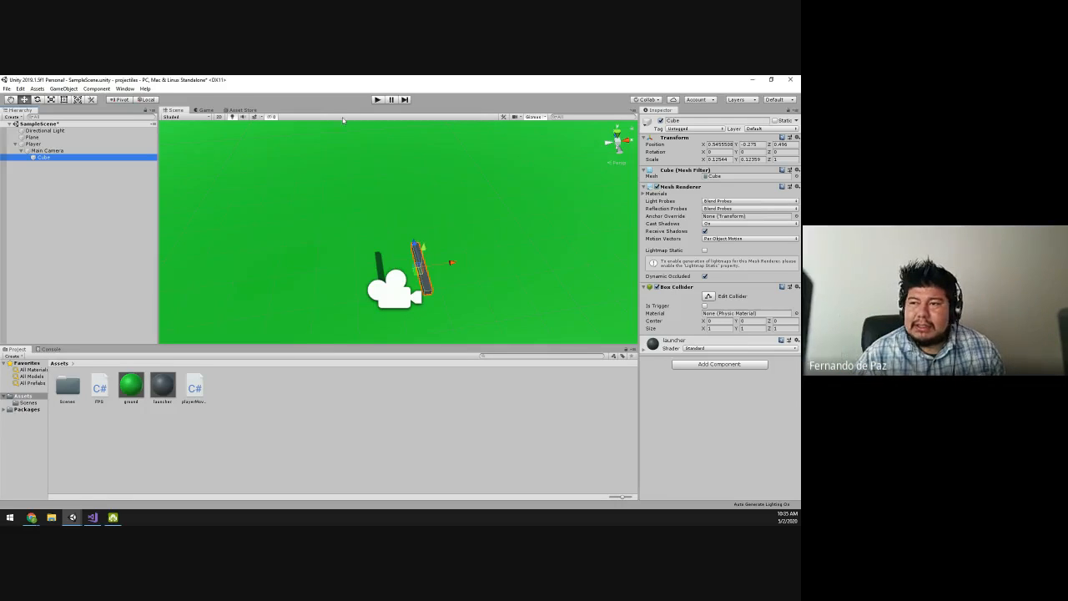
# Step: Play-test the scene by walking, strafing and jumping with the Player around the green plane while looking about, and stop the test
pyautogui.click(53, 151)
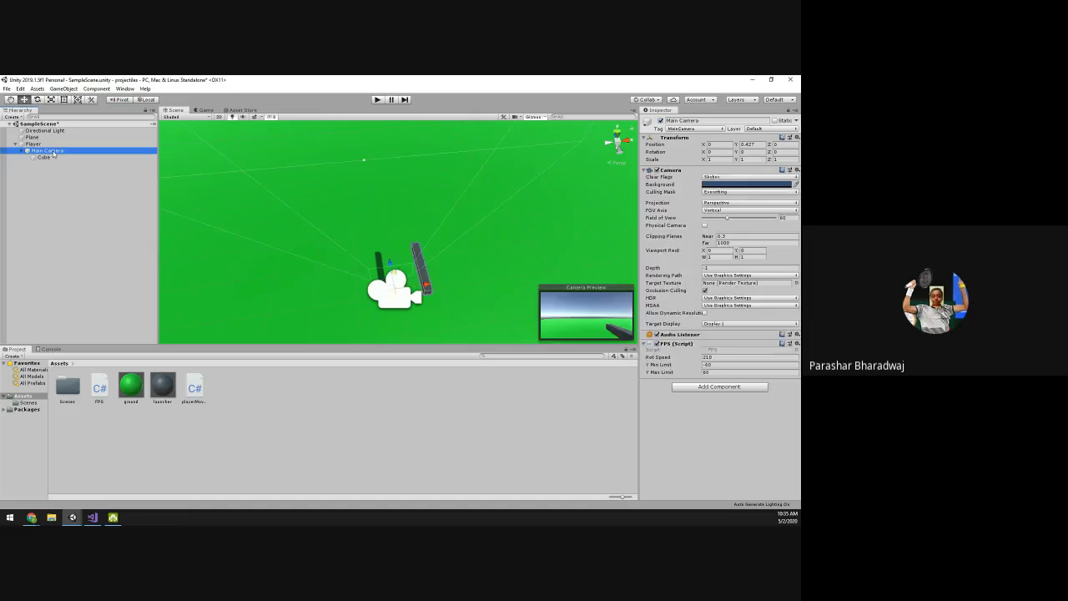
pyautogui.click(52, 146)
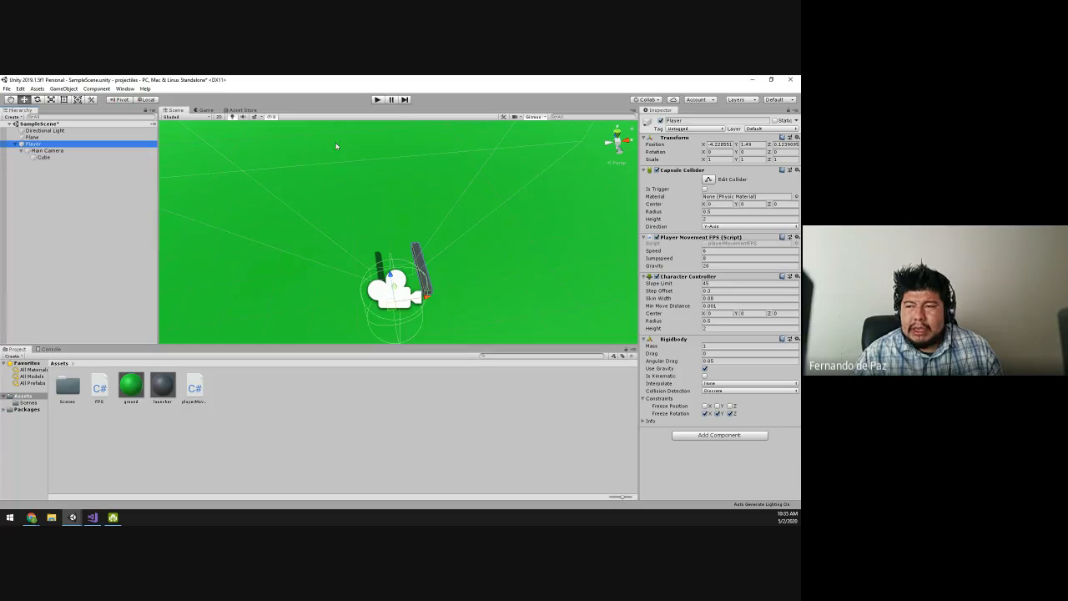
pyautogui.click(377, 99)
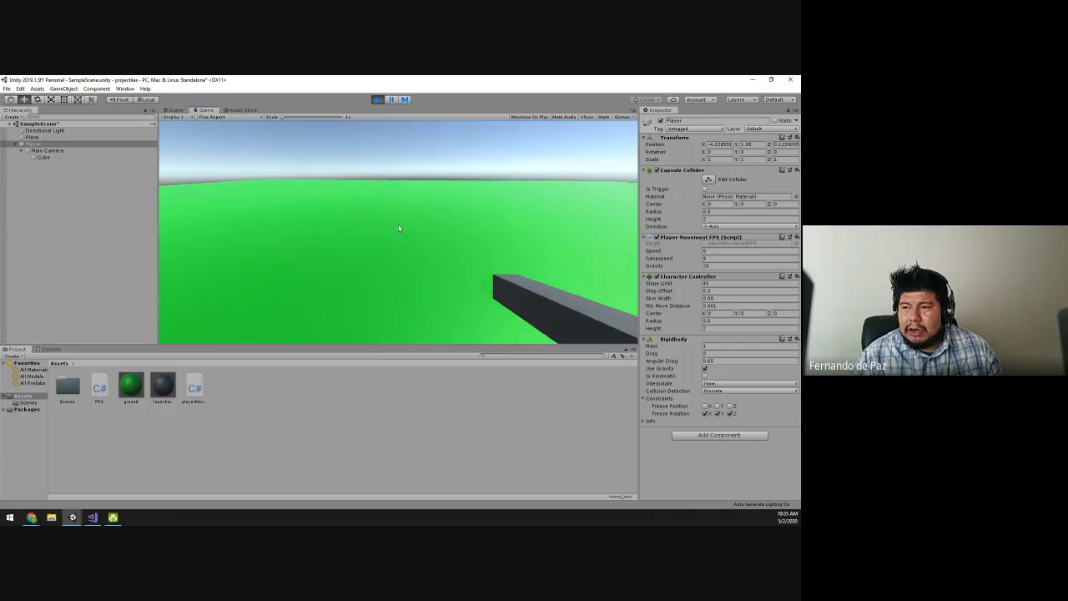
pyautogui.press('w')
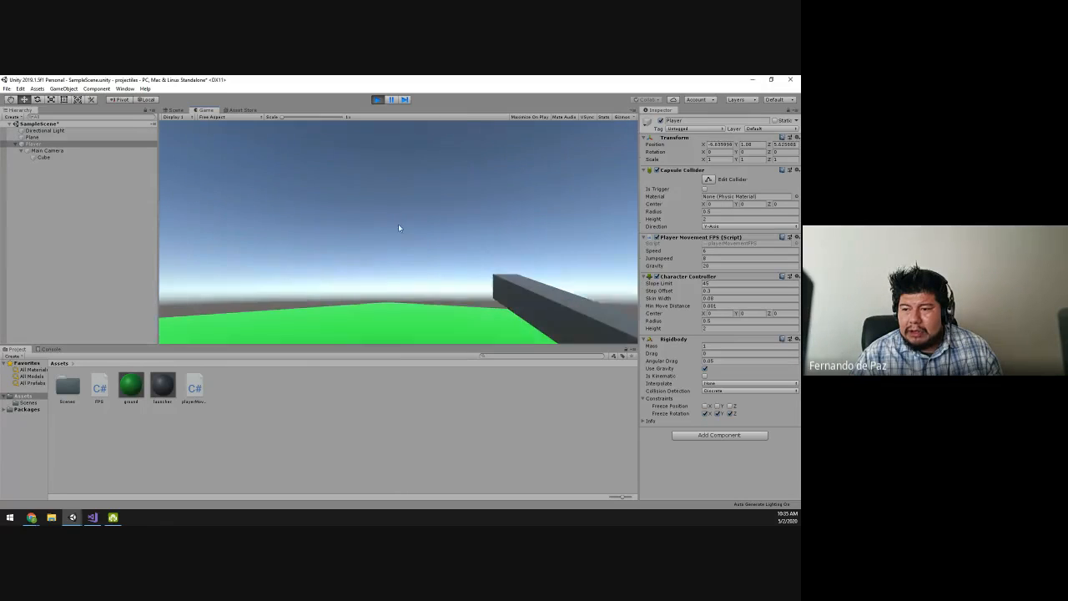
pyautogui.press('w')
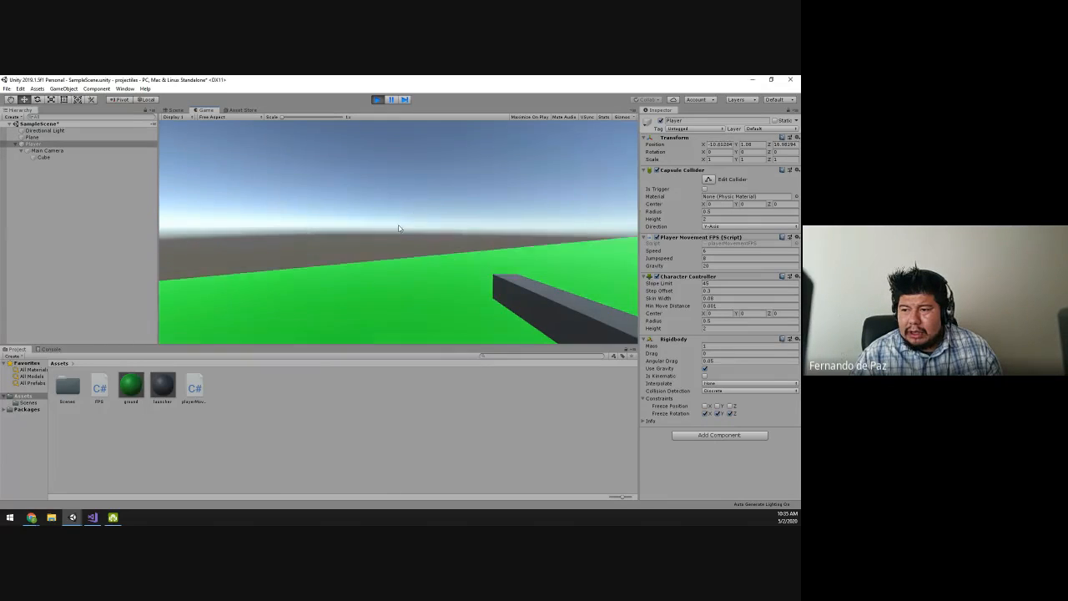
pyautogui.press('d')
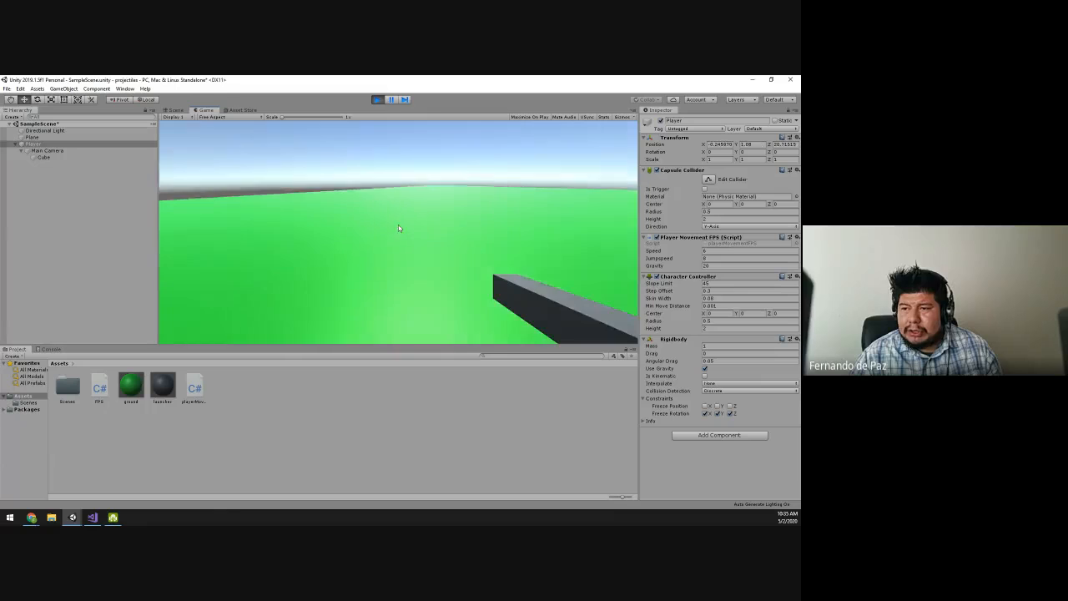
pyautogui.press('space')
pyautogui.press('a')
pyautogui.press('s')
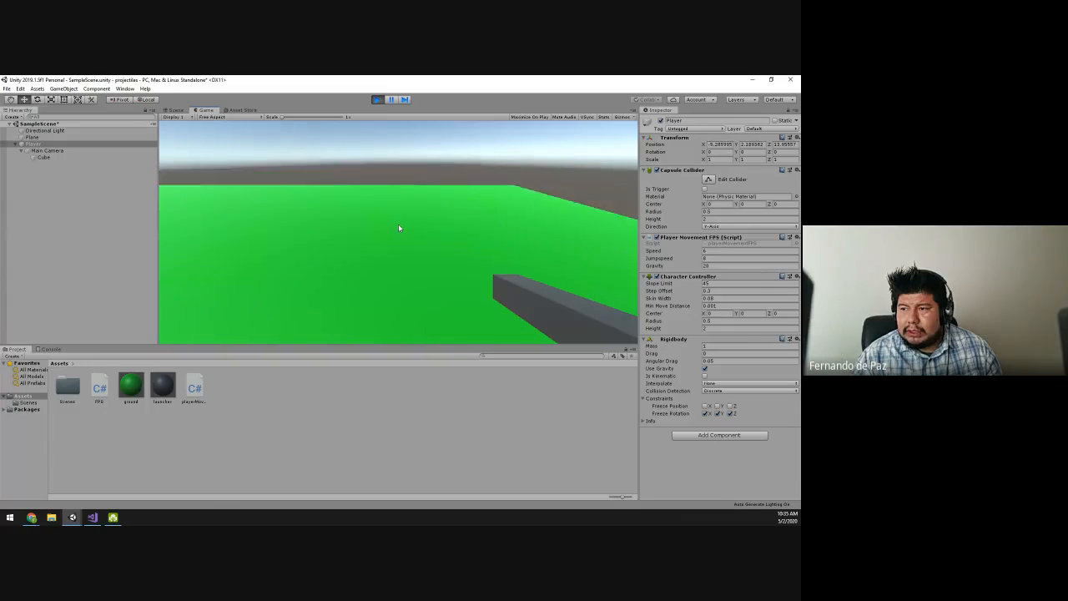
pyautogui.press('space')
pyautogui.press('w')
pyautogui.press('d')
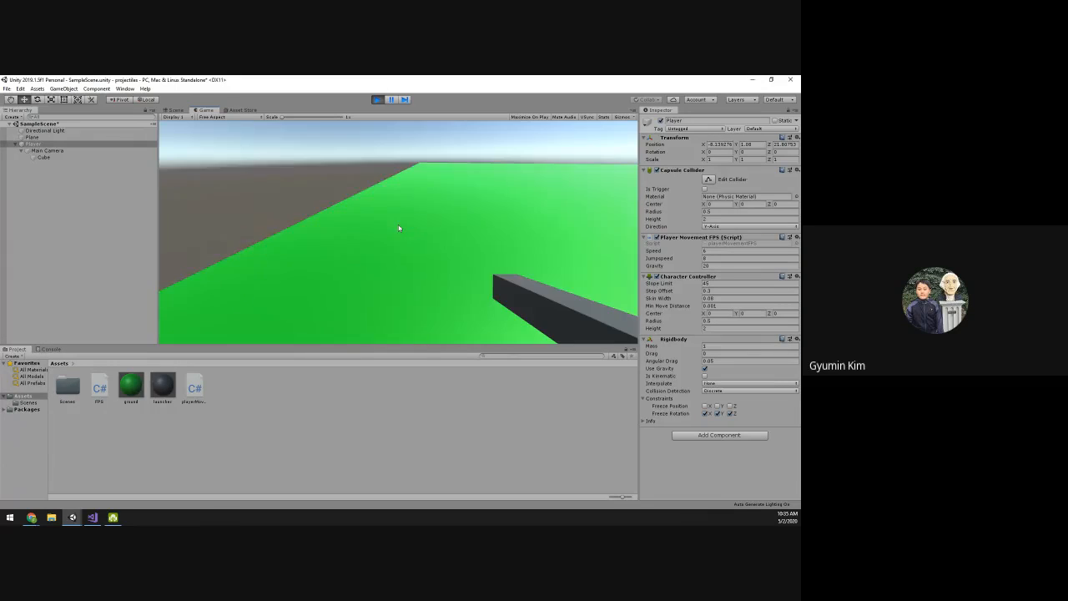
pyautogui.press('space')
pyautogui.press('s')
pyautogui.press('space')
pyautogui.press('d')
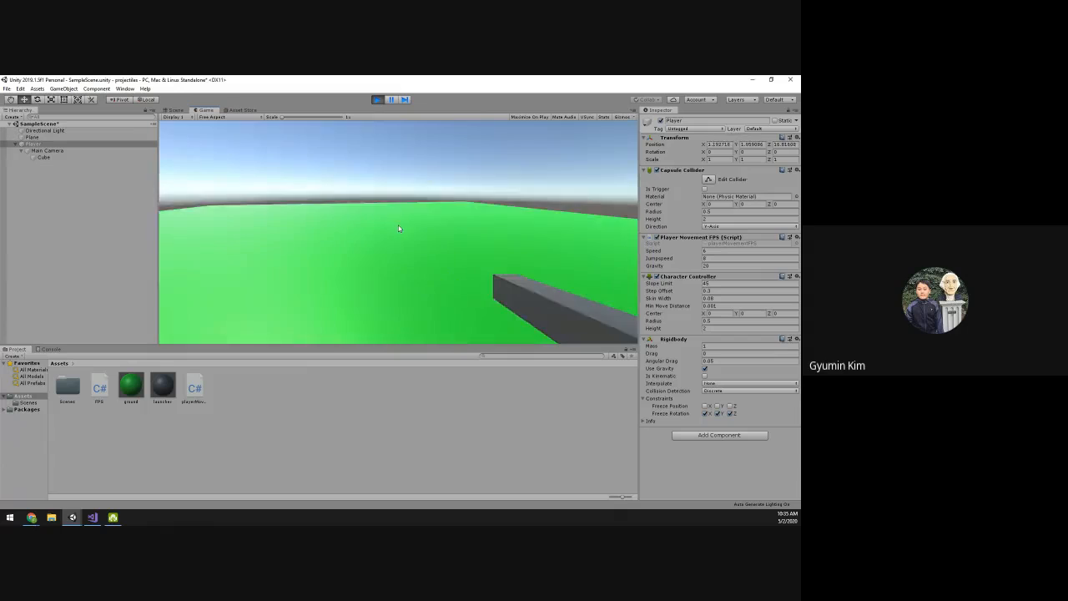
pyautogui.press('a')
pyautogui.press('w')
pyautogui.press('space')
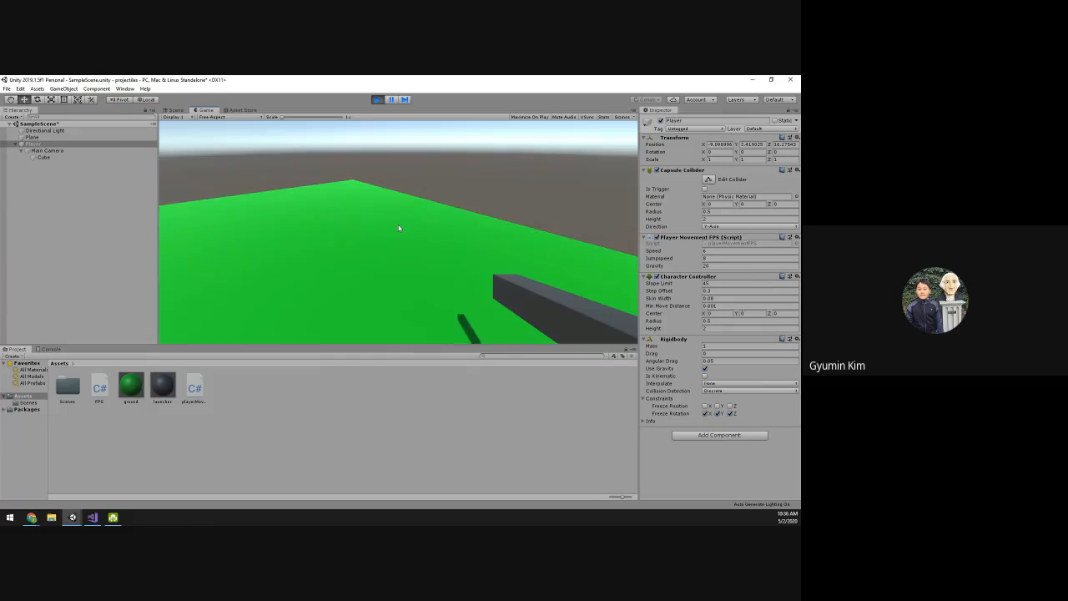
pyautogui.press('a')
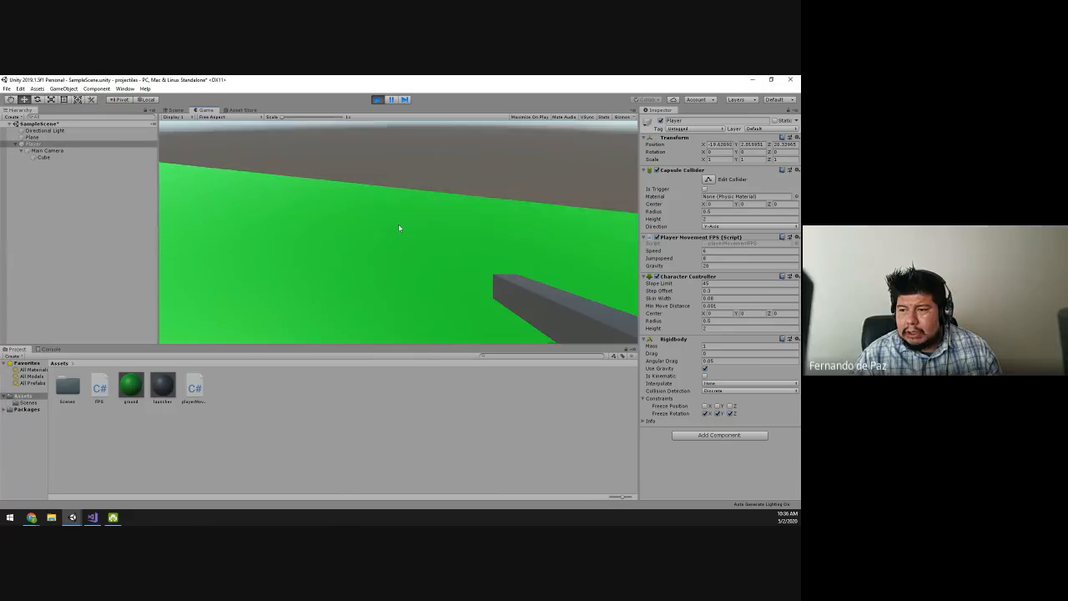
pyautogui.press('s')
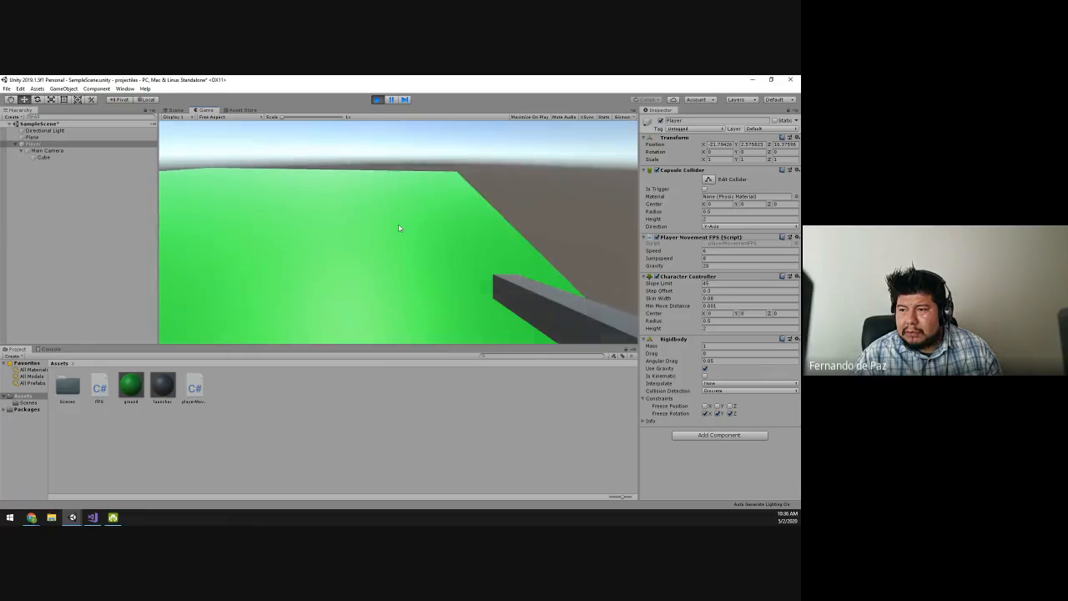
pyautogui.press('space')
pyautogui.press('w')
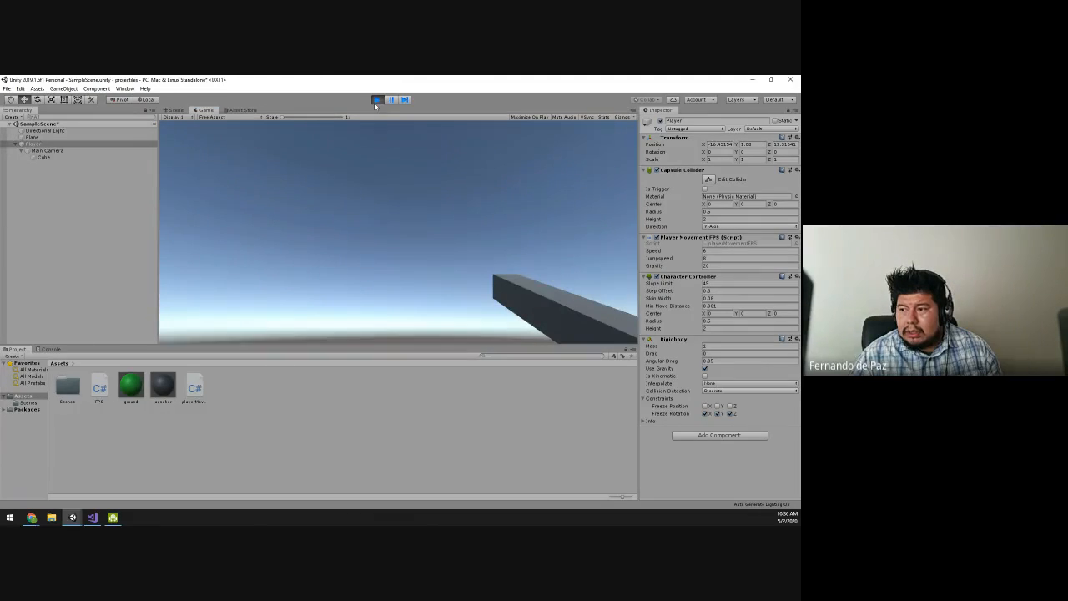
pyautogui.click(378, 101)
# Step: Review the Player's movement script, Character Controller and Rigidbody settings
pyautogui.moveTo(324, 266); pyautogui.dragTo(412, 238, button='right')
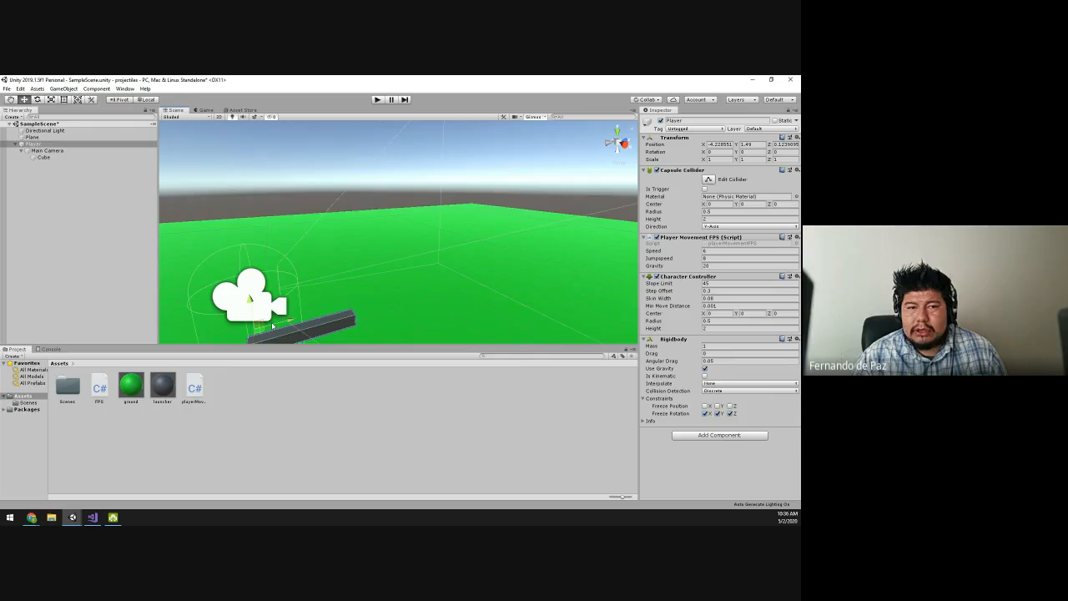
pyautogui.click(34, 143)
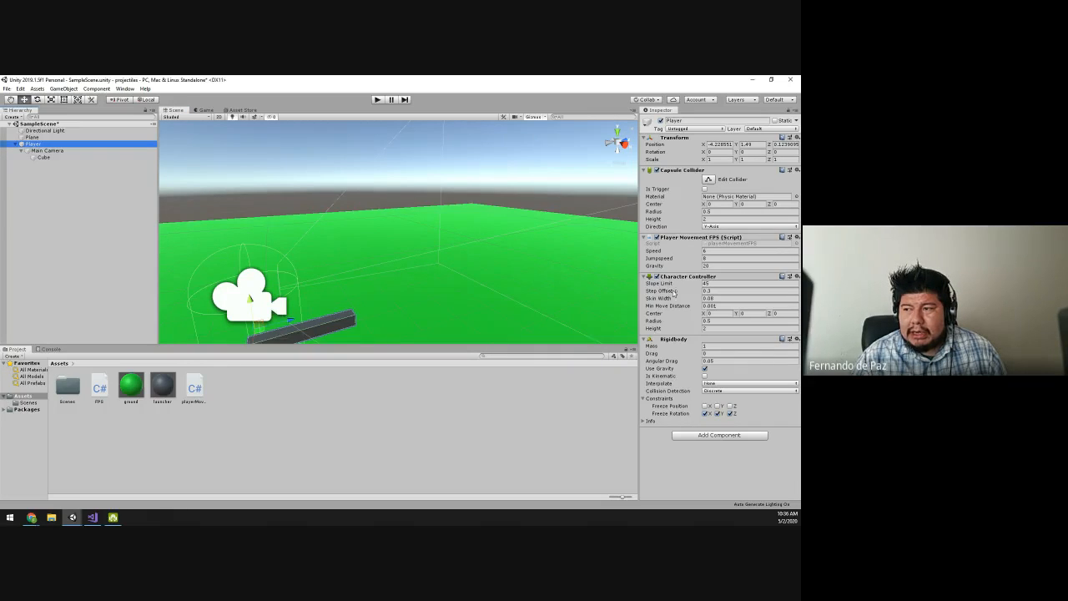
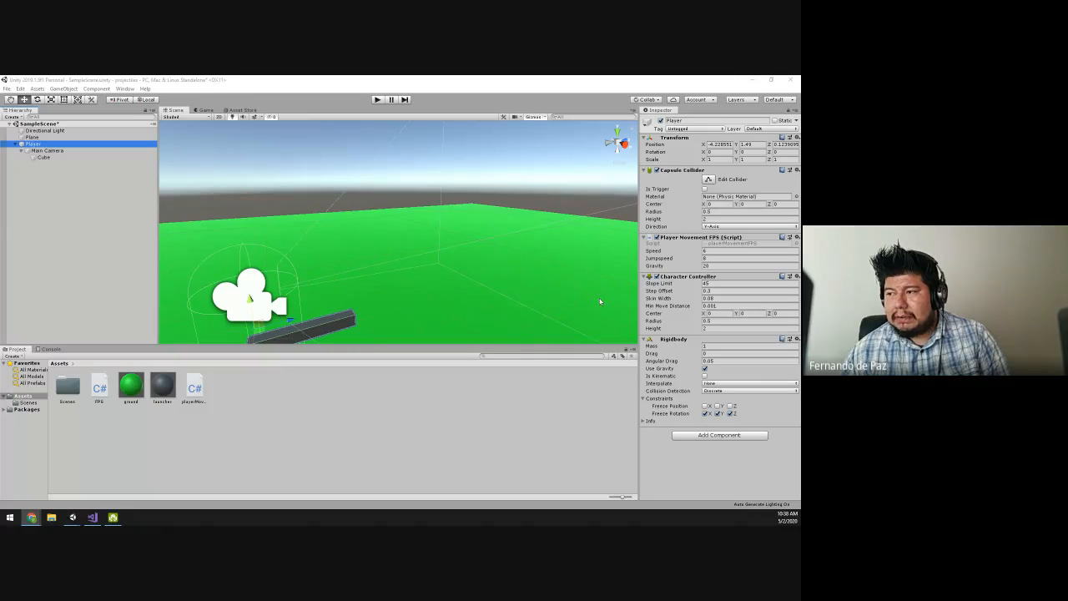
# Step: In the BytesBots projectile project, make the launcher Cube a child of the Main Camera and briefly play-test the scene
pyautogui.click(35, 145)
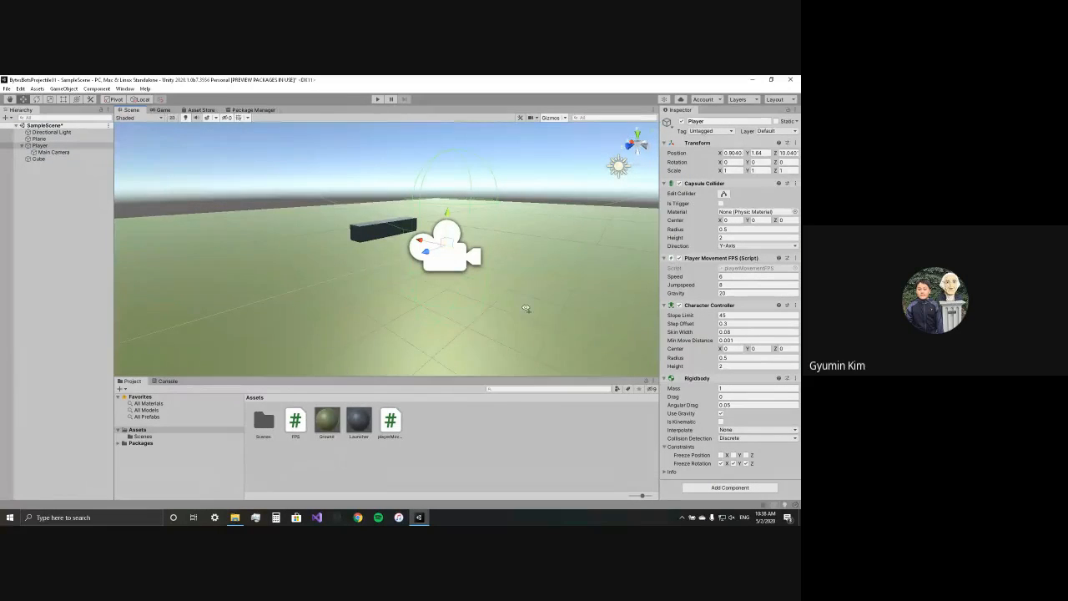
pyautogui.moveTo(507, 315); pyautogui.dragTo(518, 315, button='middle')
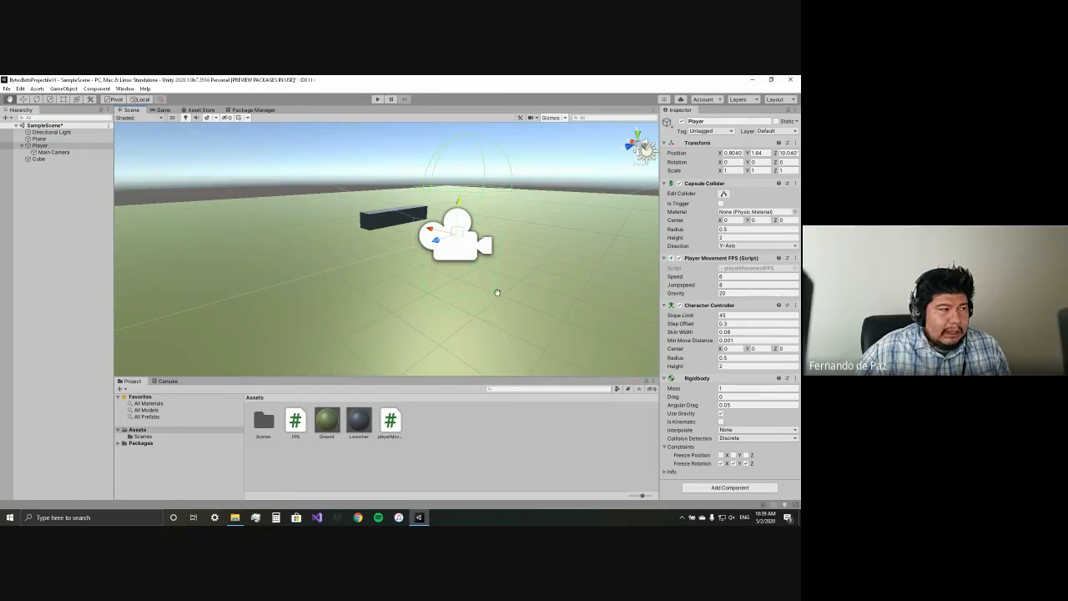
pyautogui.moveTo(550, 290); pyautogui.dragTo(444, 306, button='right')
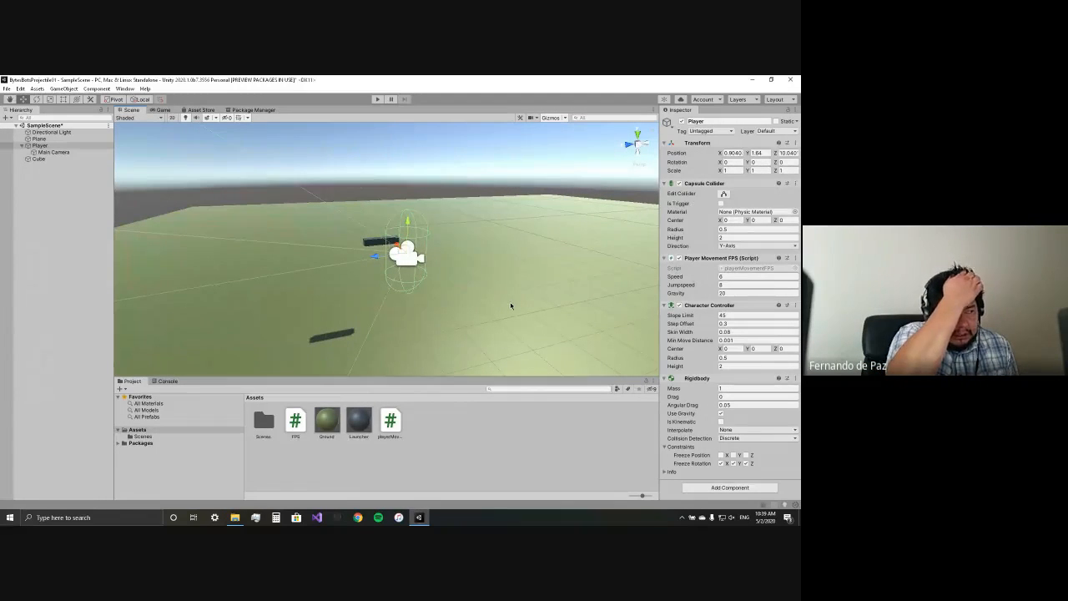
pyautogui.click(39, 159)
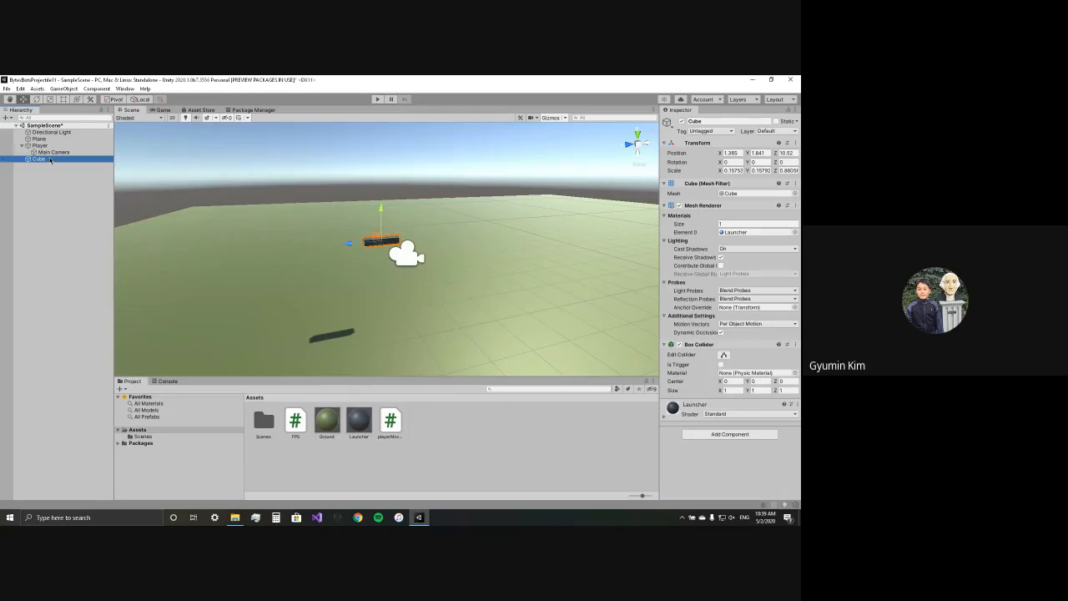
pyautogui.moveTo(50, 160); pyautogui.dragTo(55, 154)
pyautogui.moveTo(464, 241); pyautogui.dragTo(470, 248, button='right')
pyautogui.click(377, 98)
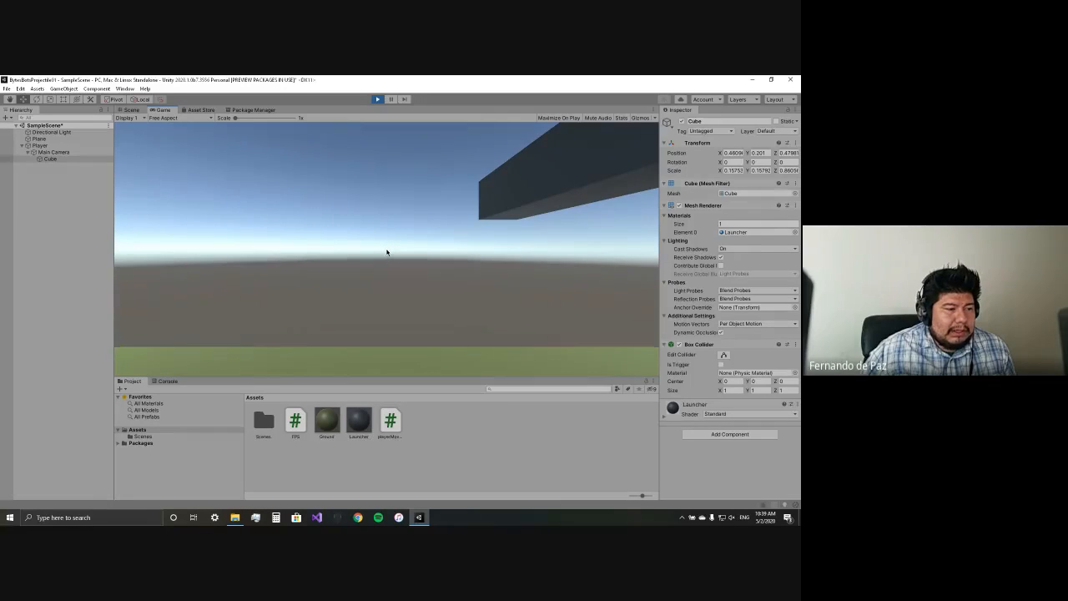
pyautogui.click(377, 99)
# Step: Add the FPS script to the Main Camera and briefly play-test looking around
pyautogui.moveTo(412, 243); pyautogui.dragTo(444, 290, button='right')
pyautogui.click(53, 153)
pyautogui.moveTo(317, 184); pyautogui.dragTo(254, 200, button='right')
pyautogui.scroll(-8, 314, 228)
pyautogui.moveTo(362, 224); pyautogui.dragTo(399, 211, button='right')
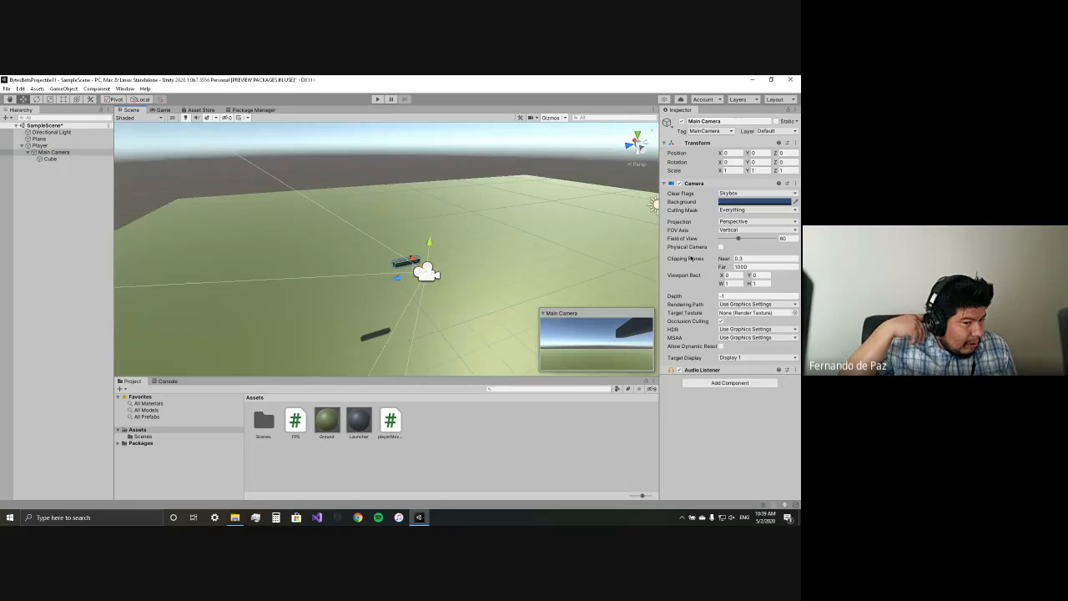
pyautogui.click(744, 383)
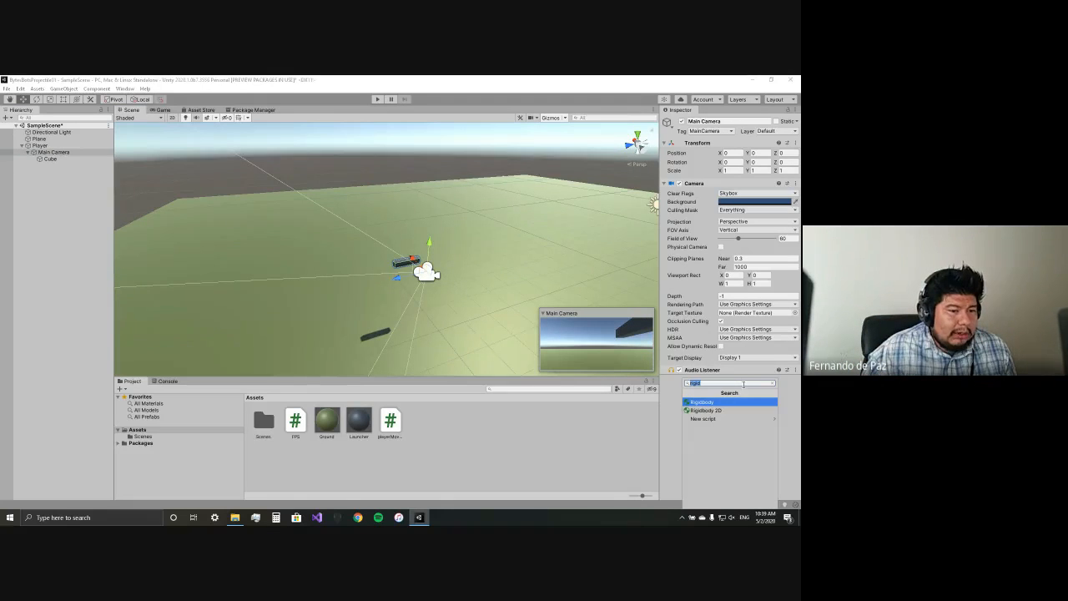
pyautogui.press('BackSpace')
pyautogui.write('fps')
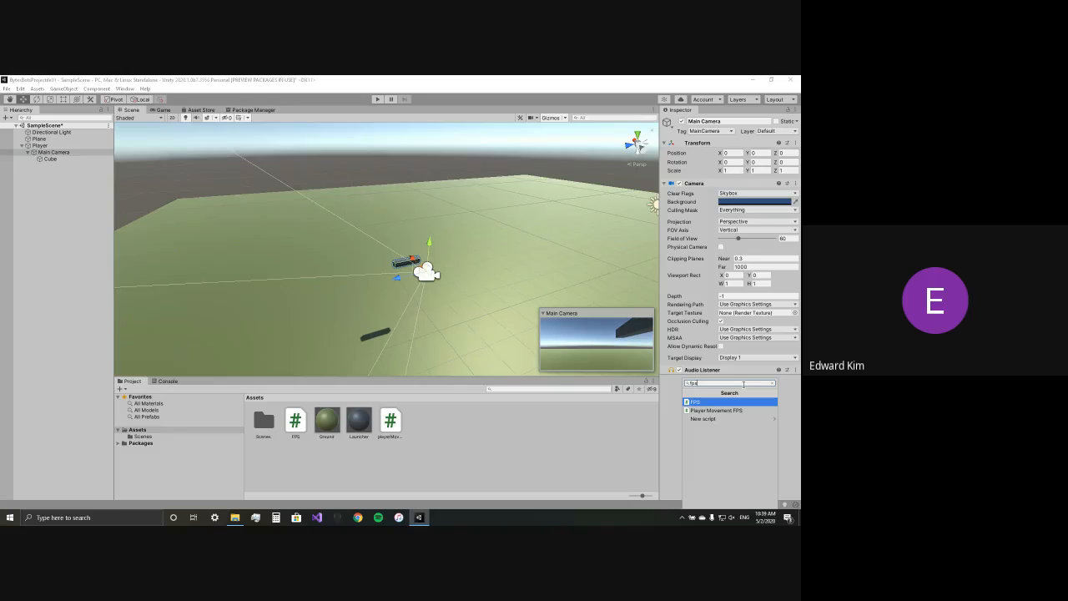
pyautogui.click(734, 403)
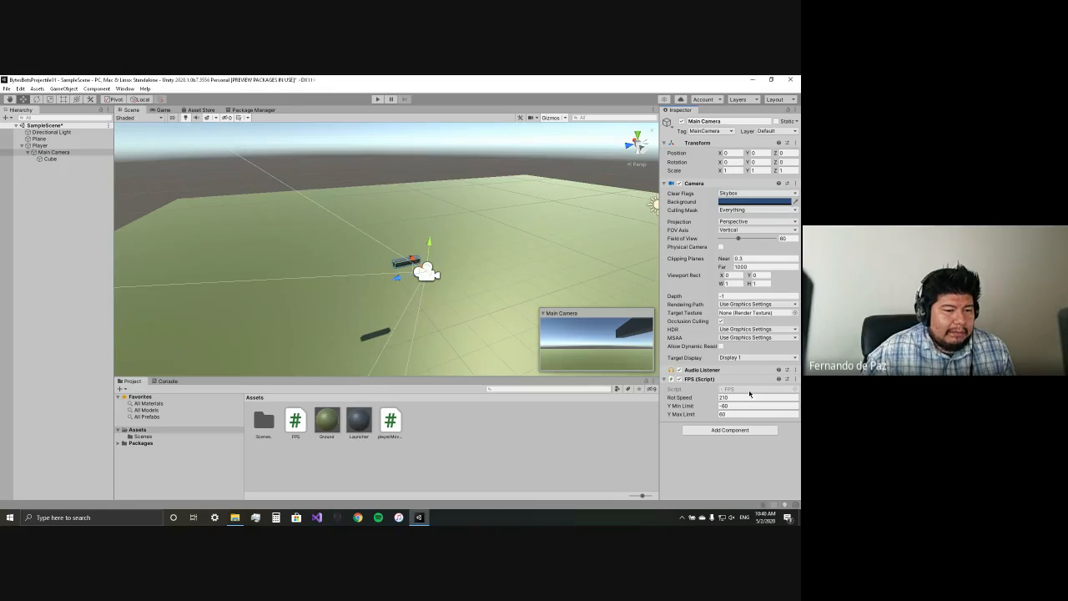
pyautogui.click(378, 101)
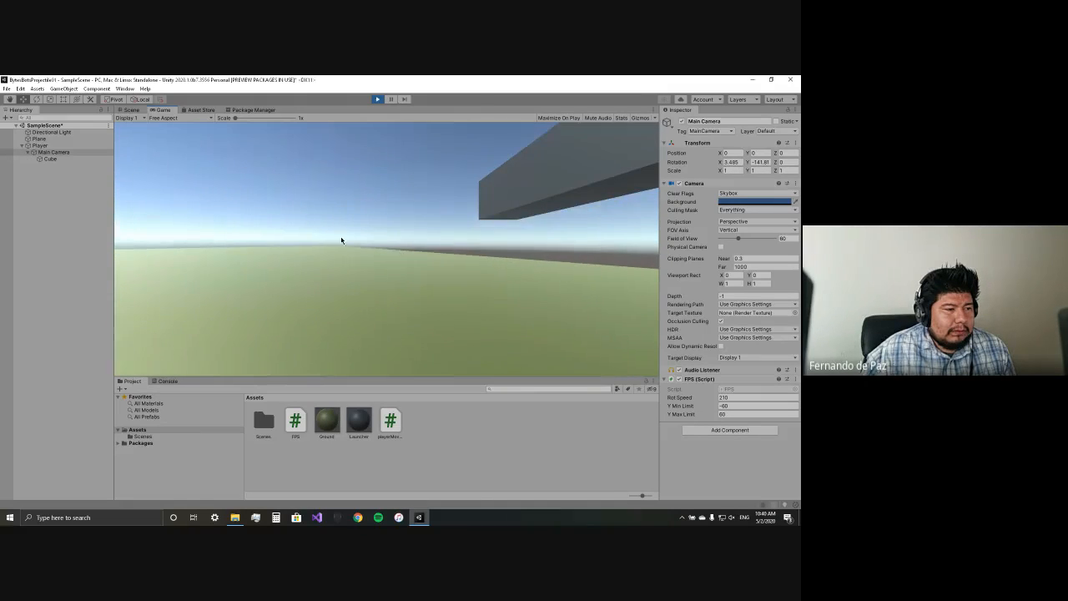
pyautogui.click(378, 99)
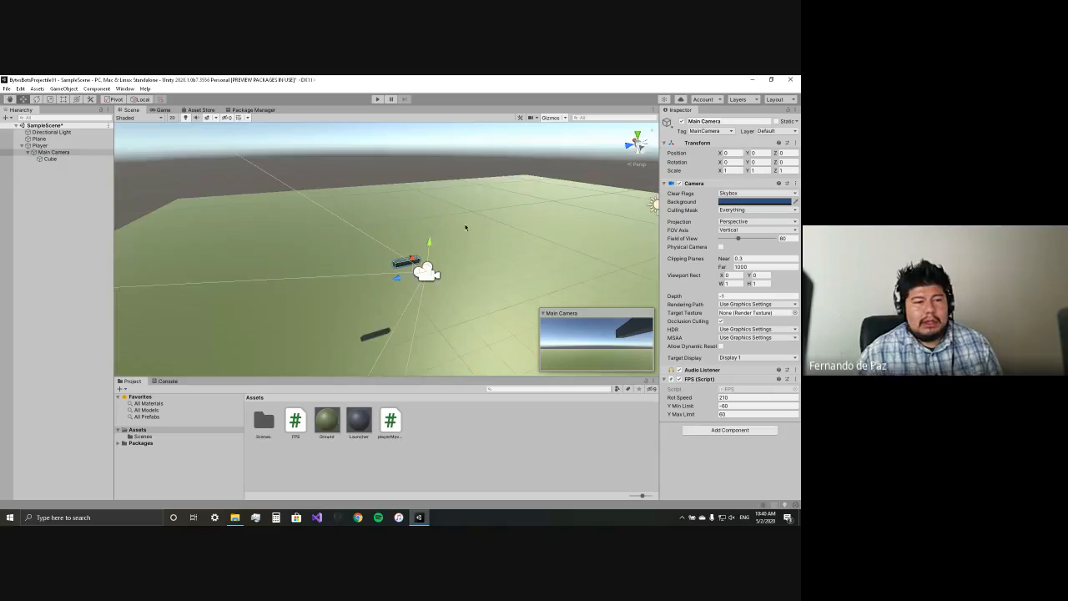
# Step: Examine how the launcher bar and Main Camera sit relative to the Player's capsule from several angles
pyautogui.scroll(10, 467, 228)
pyautogui.moveTo(470, 231); pyautogui.dragTo(498, 231, button='right')
pyautogui.scroll(5, 498, 231)
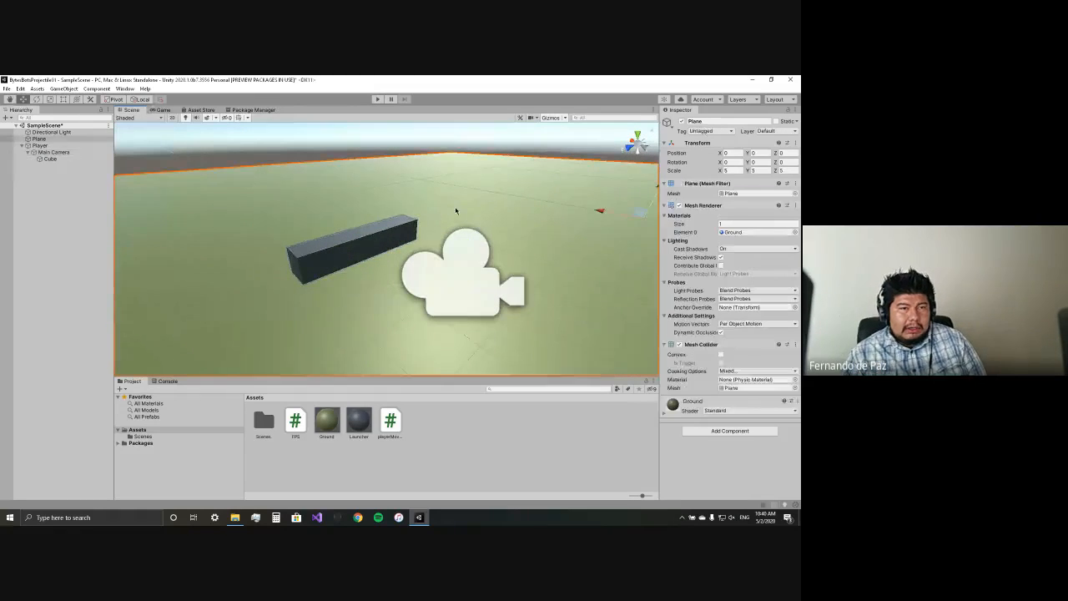
pyautogui.click(375, 245)
pyautogui.click(54, 152)
pyautogui.click(41, 146)
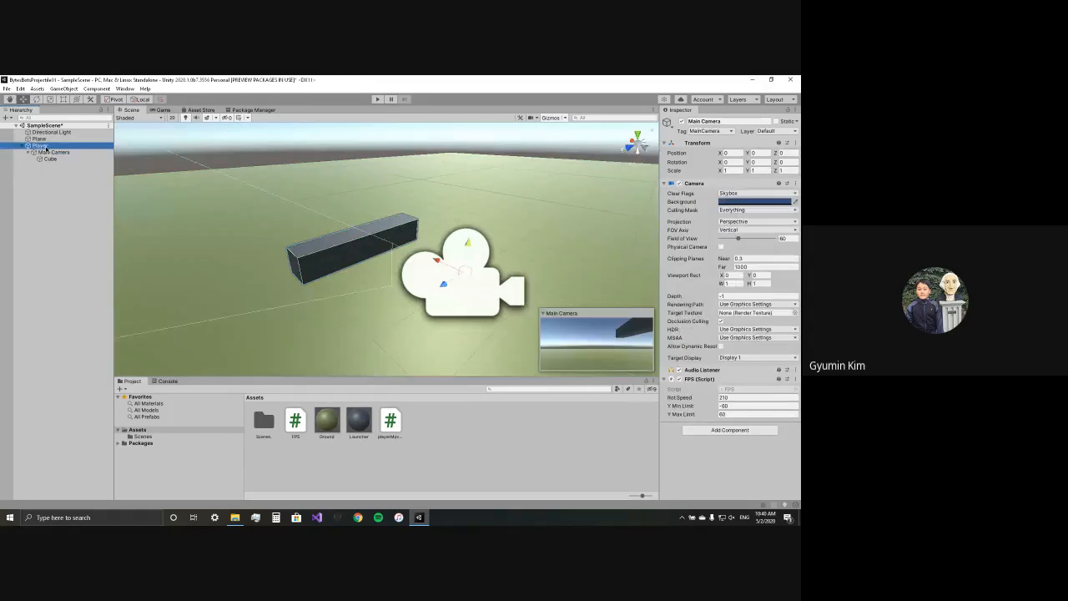
pyautogui.scroll(-3, 426, 250)
pyautogui.moveTo(426, 250); pyautogui.dragTo(531, 199, button='right')
pyautogui.press('s')
pyautogui.press('w')
pyautogui.press('s')
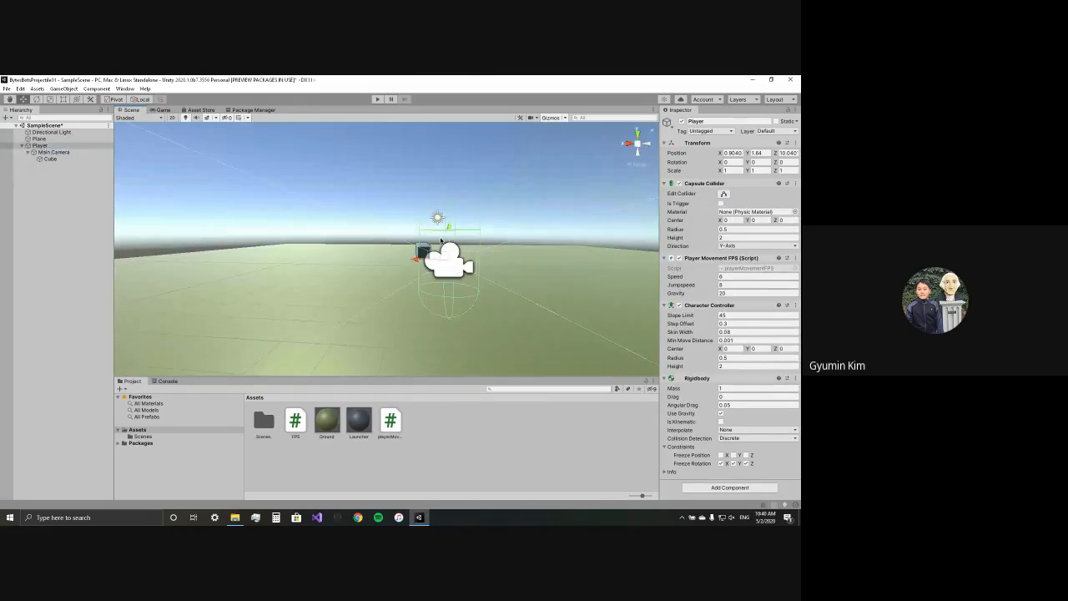
pyautogui.click(40, 146)
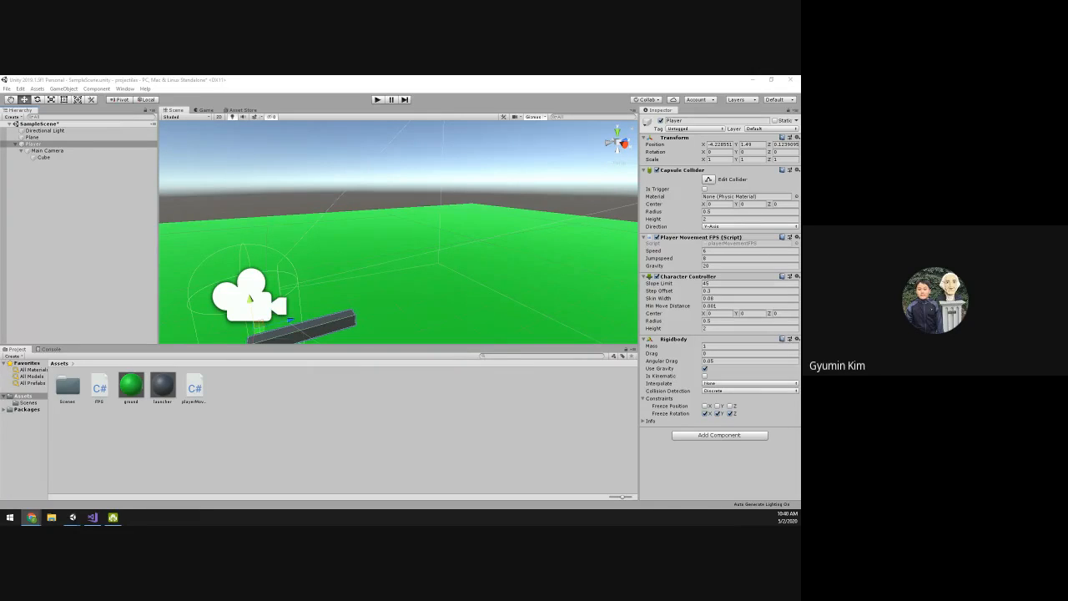
# Step: Add a 3D sphere to the scene as a separate top-level object
pyautogui.keyDown('alt'); pyautogui.moveTo(284, 236); pyautogui.dragTo(318, 248); pyautogui.keyUp('alt')
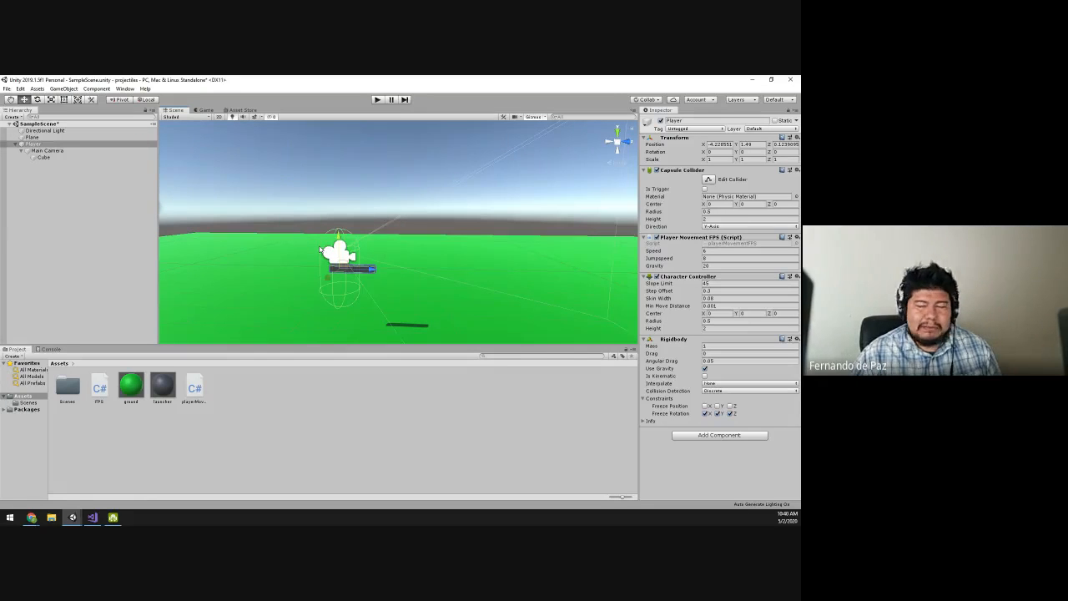
pyautogui.scroll(8, 428, 289)
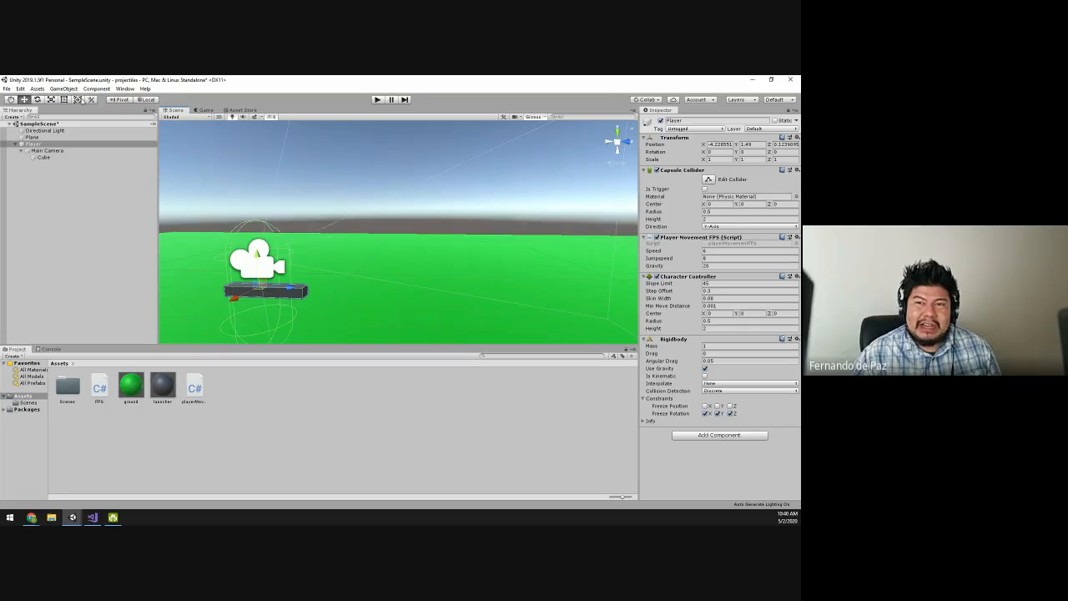
pyautogui.click(64, 88)
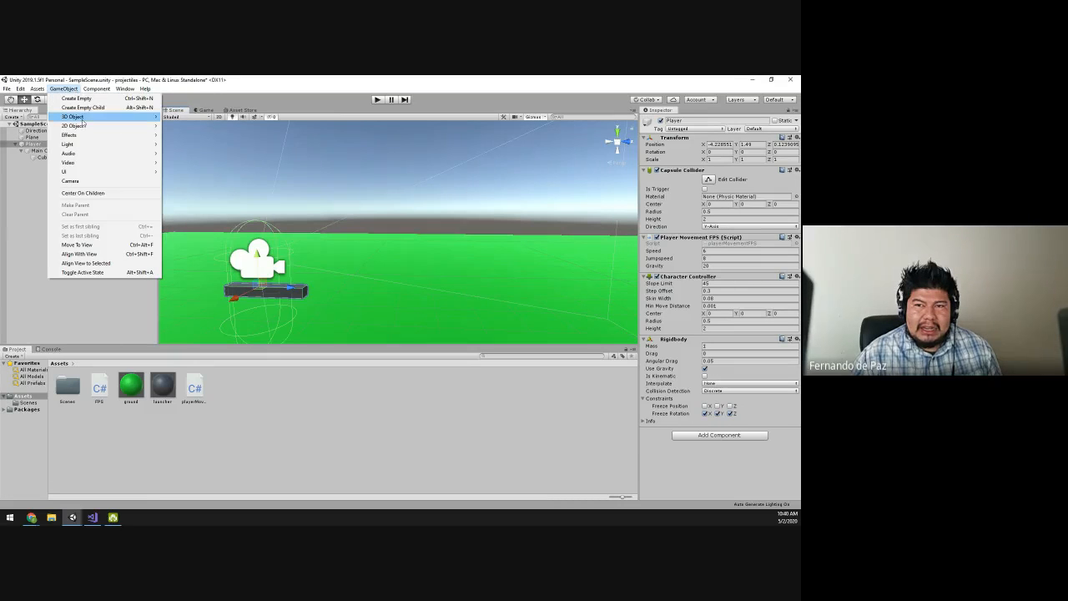
pyautogui.moveTo(82, 120)
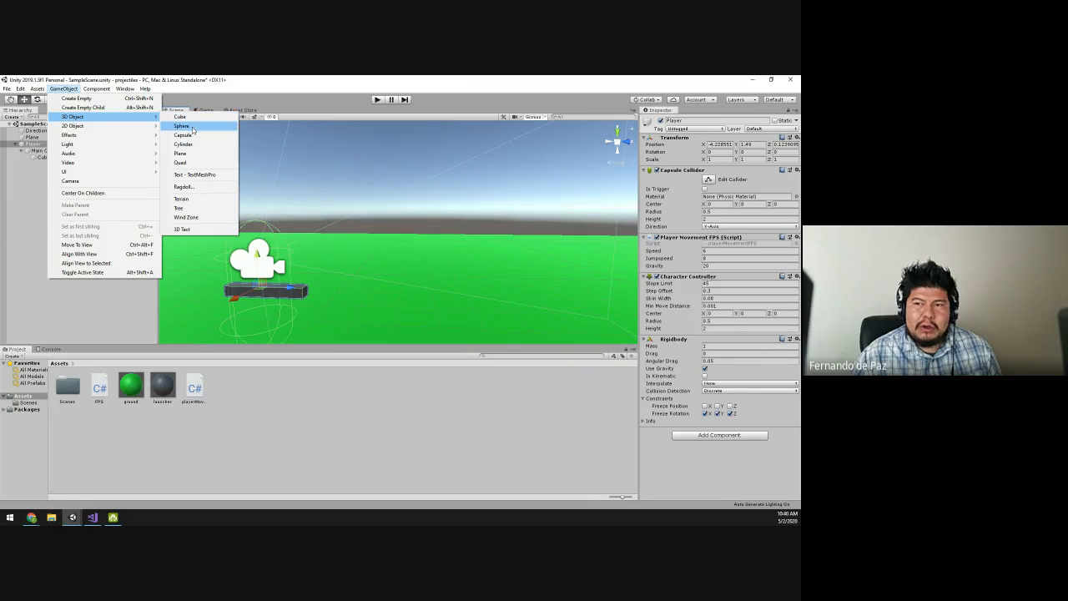
pyautogui.click(182, 126)
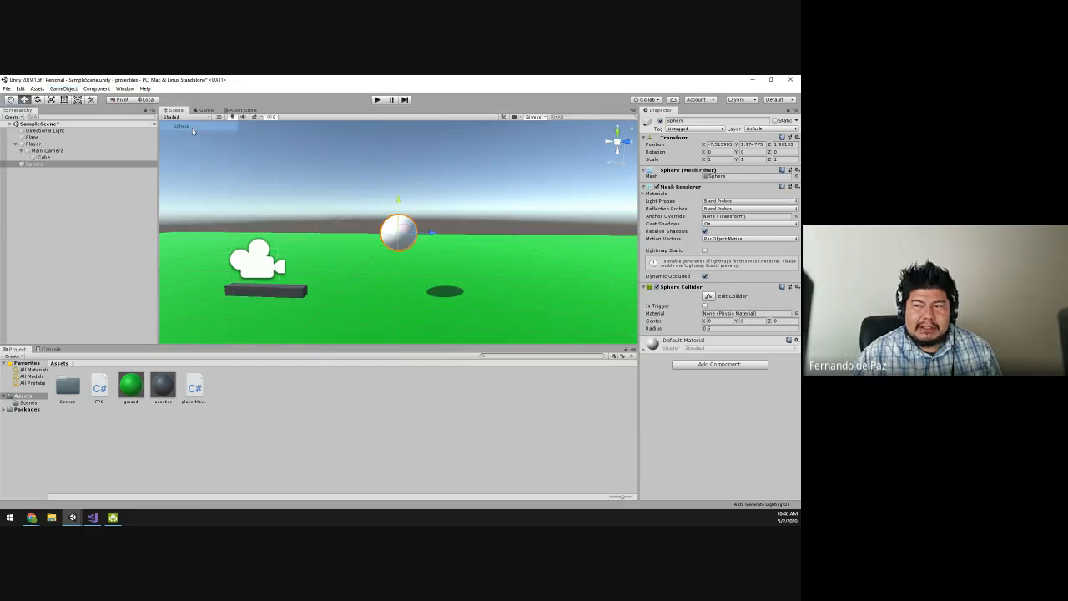
# Step: Move the sphere just beyond the launcher bar's front end, to about X -3.829, Y 1.635, Z 2.012
pyautogui.press('f')
pyautogui.press('w')
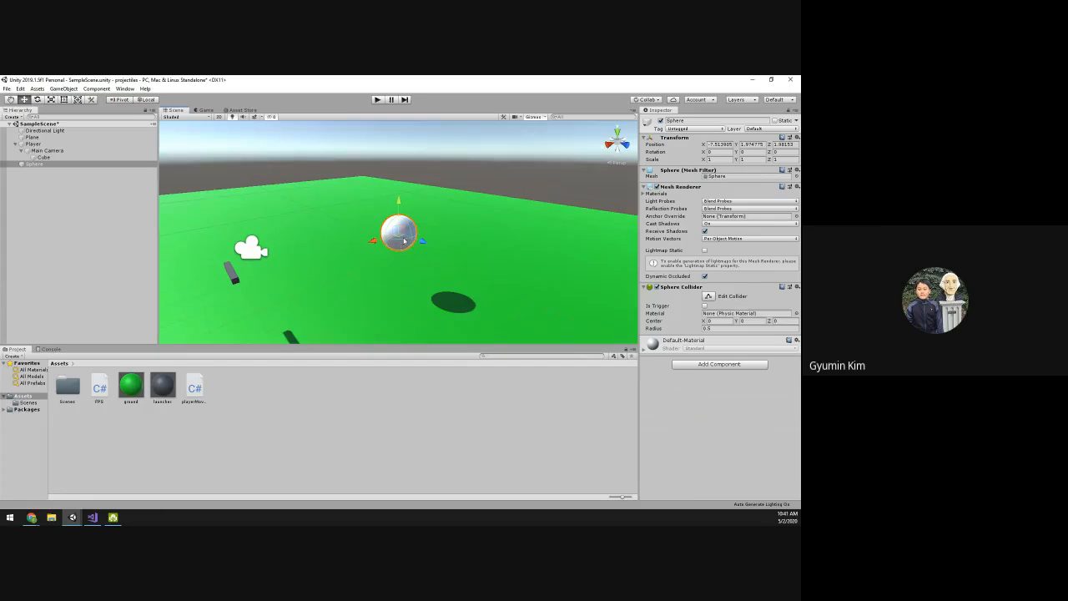
pyautogui.moveTo(398, 245)
pyautogui.mouseDown()
pyautogui.moveTo(306, 290)
pyautogui.moveTo(246, 282)
pyautogui.moveTo(410, 240)
pyautogui.mouseUp()
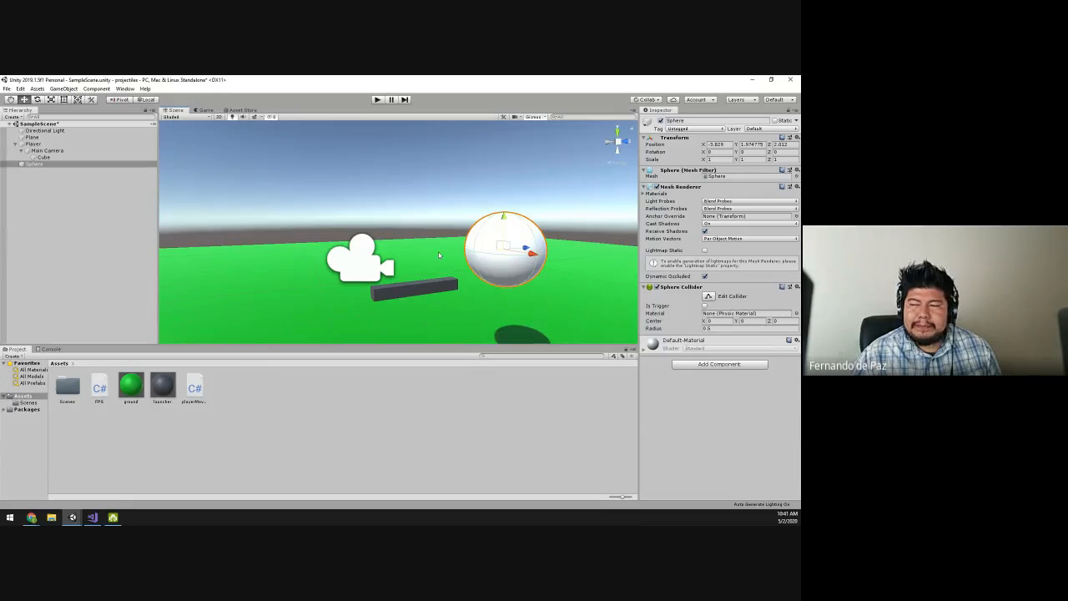
pyautogui.keyDown('alt'); pyautogui.moveTo(480, 261); pyautogui.dragTo(281, 243); pyautogui.keyUp('alt')
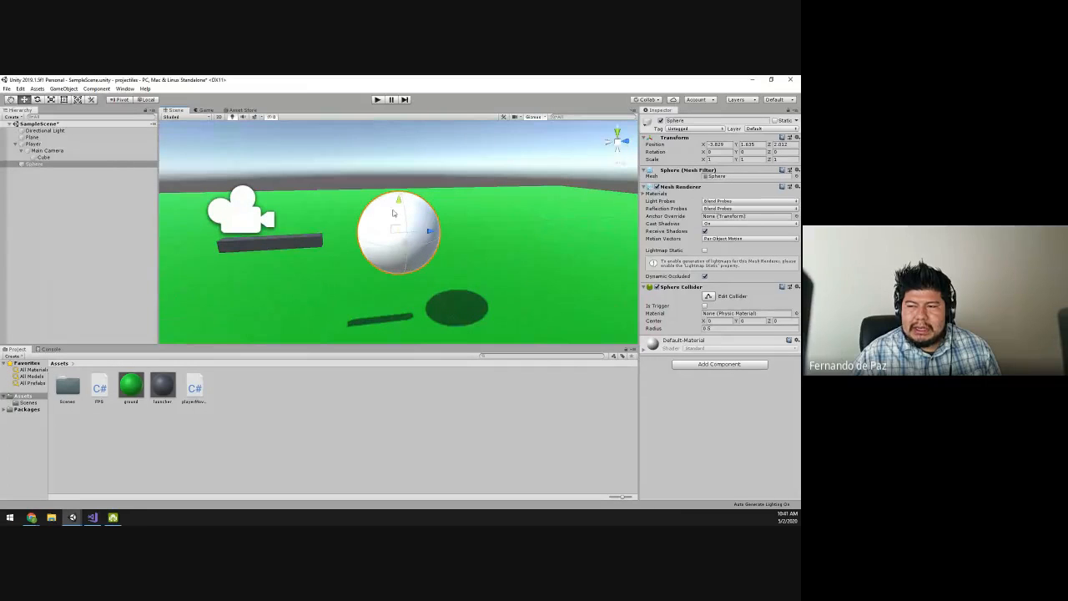
# Step: Scale the sphere down uniformly to about 0.155 on all axes
pyautogui.keyDown('alt'); pyautogui.moveTo(379, 223); pyautogui.dragTo(393, 247); pyautogui.keyUp('alt')
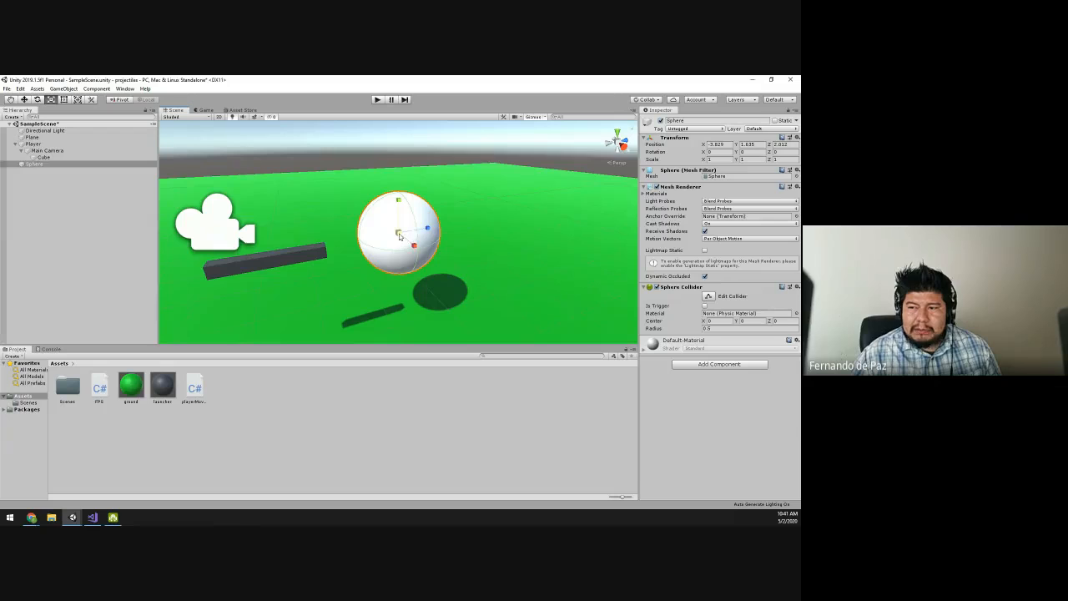
pyautogui.moveTo(399, 237); pyautogui.dragTo(370, 251)
# Step: Bring the small sphere closer to the launcher bar and line it up with the bar's front tip
pyautogui.press('w')
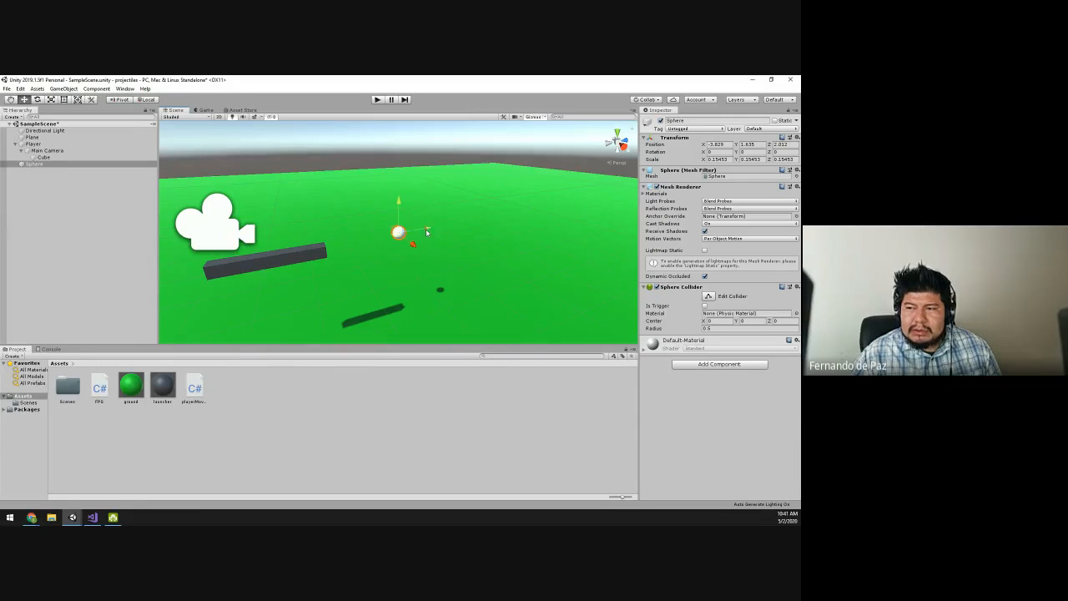
pyautogui.moveTo(426, 232); pyautogui.dragTo(521, 289)
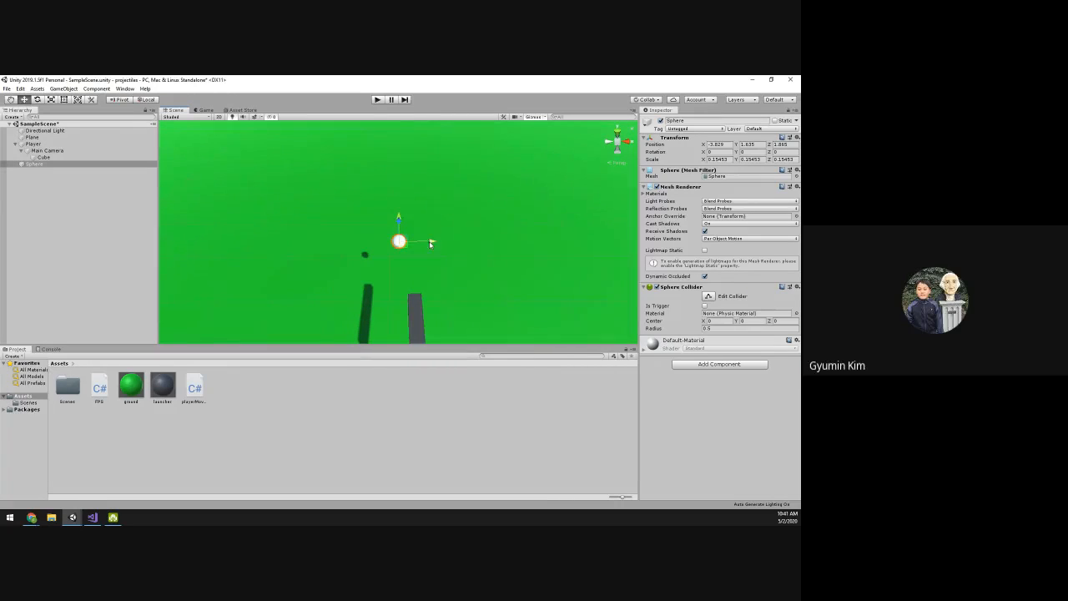
pyautogui.moveTo(430, 244); pyautogui.dragTo(445, 251)
pyautogui.moveTo(431, 251); pyautogui.dragTo(334, 212)
pyautogui.moveTo(418, 238); pyautogui.dragTo(372, 225)
pyautogui.press('r')
# Step: Create a new material in the Assets folder and name it ball
pyautogui.click(318, 397)
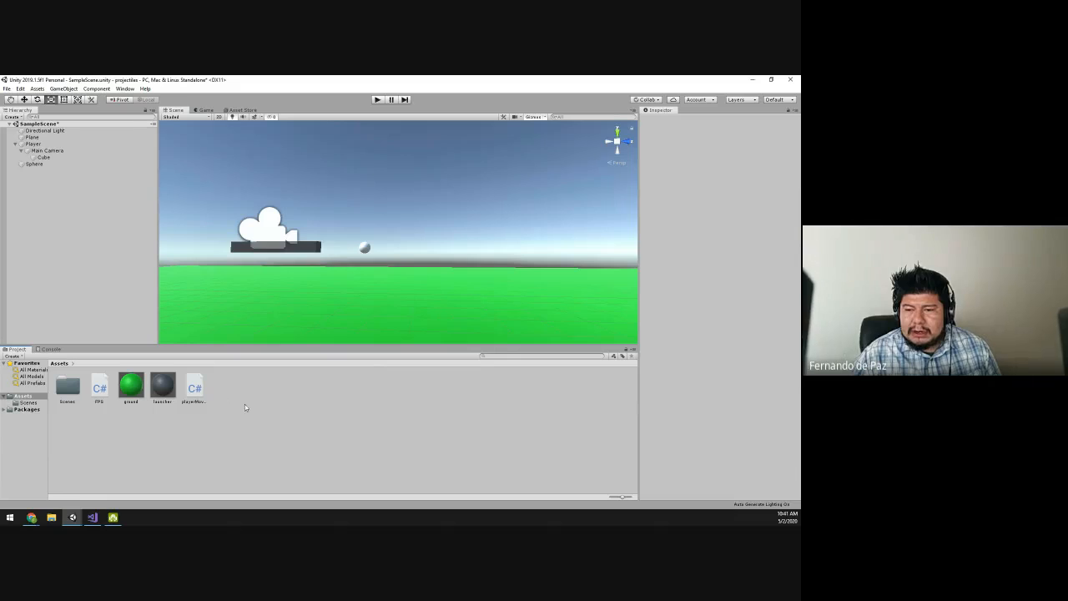
pyautogui.rightClick(229, 397)
pyautogui.moveTo(285, 202)
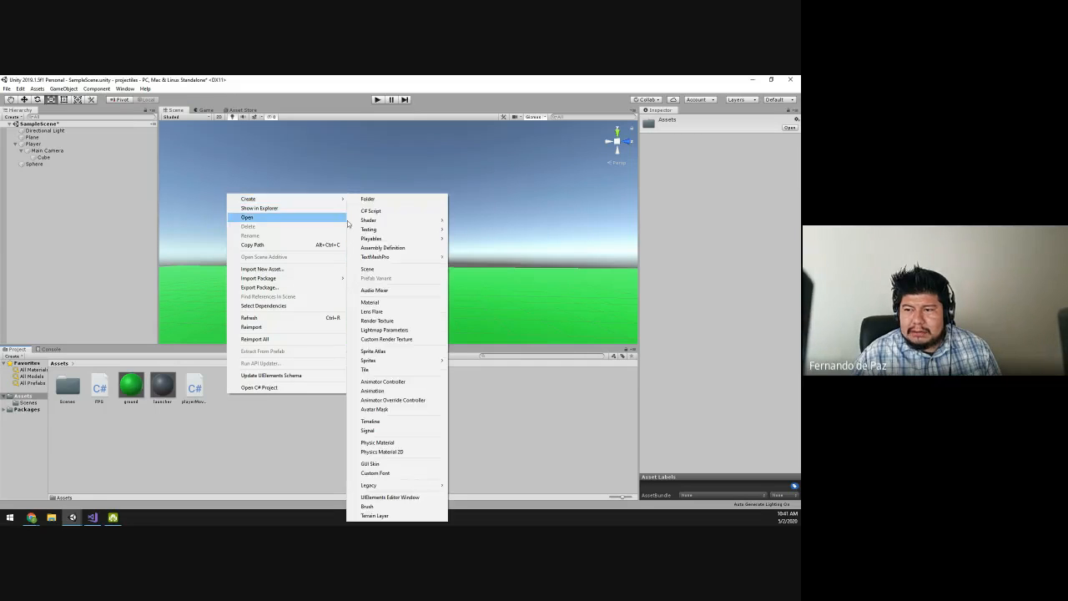
pyautogui.click(368, 302)
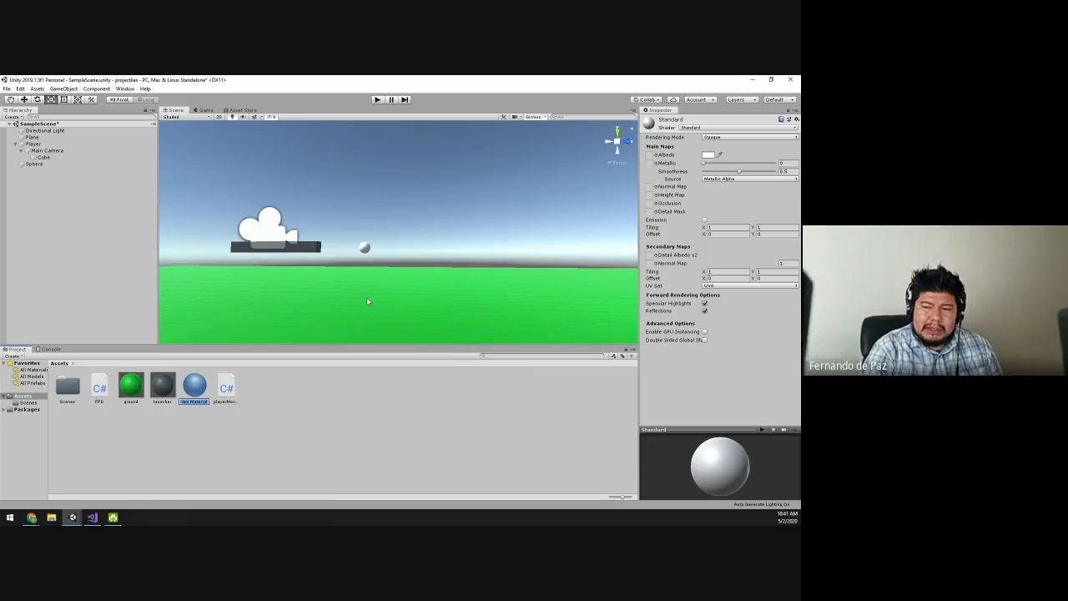
pyautogui.write('ball')
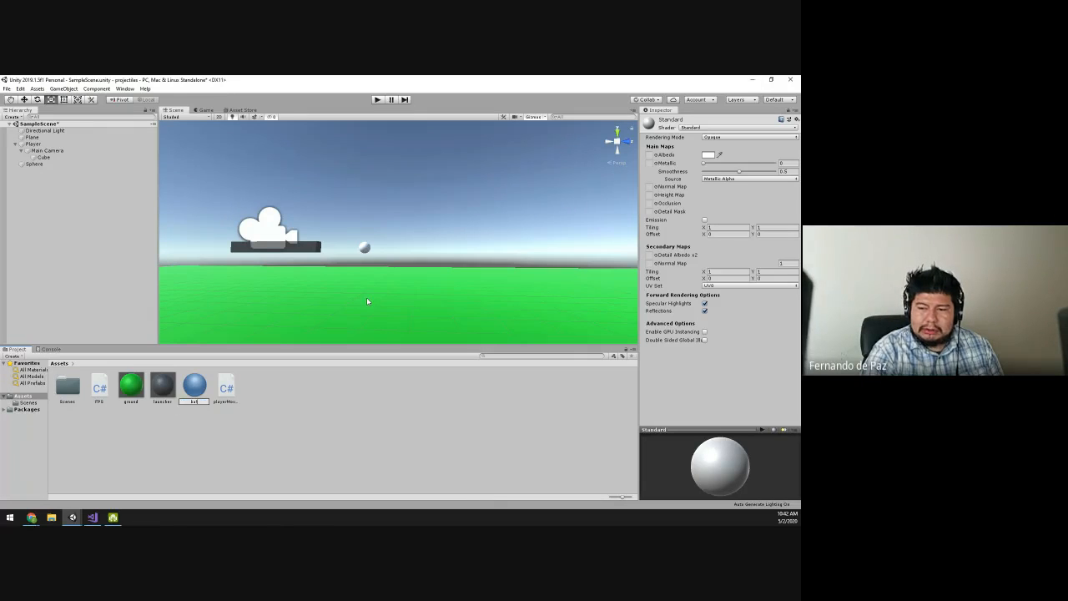
# Step: Apply the new ball material to the sphere and set its albedo colour to golden yellow, RGB 219, 172, 0
pyautogui.press('Return')
pyautogui.moveTo(100, 385); pyautogui.dragTo(368, 248)
pyautogui.click(708, 209)
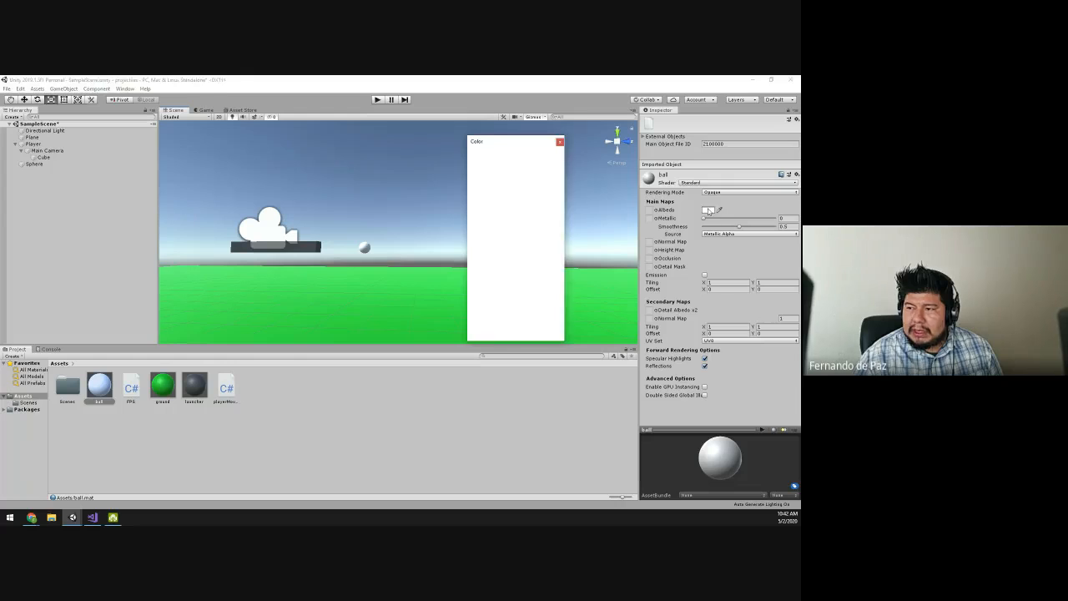
pyautogui.moveTo(511, 221)
pyautogui.mouseDown()
pyautogui.moveTo(534, 202)
pyautogui.moveTo(562, 200)
pyautogui.mouseUp()
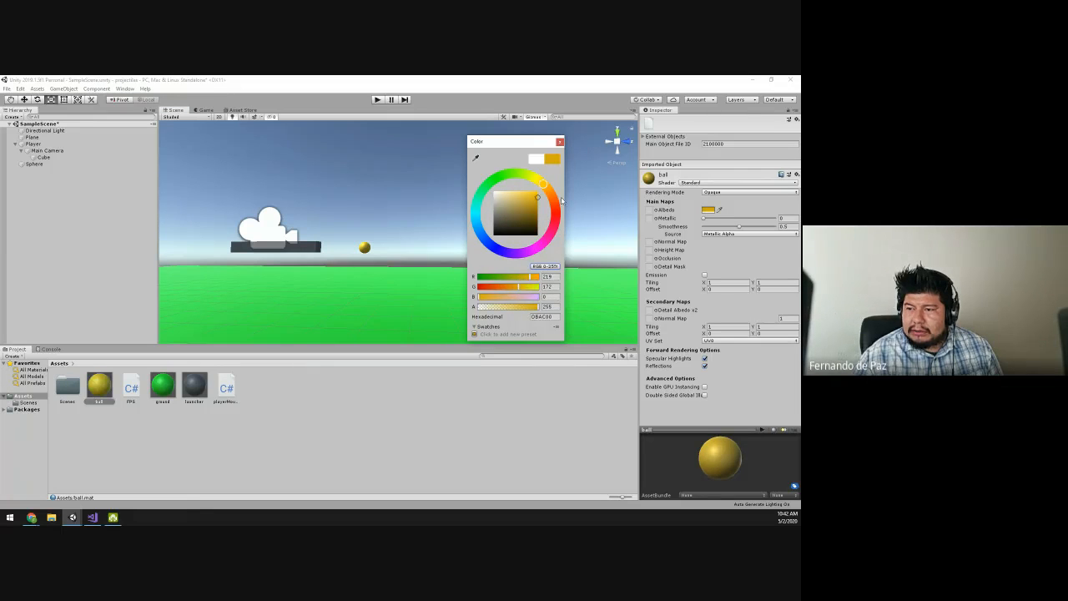
pyautogui.click(559, 143)
# Step: Add a Rigidbody component to the sphere
pyautogui.click(496, 175)
pyautogui.keyDown('alt'); pyautogui.moveTo(495, 175); pyautogui.dragTo(443, 256); pyautogui.keyUp('alt')
pyautogui.click(354, 232)
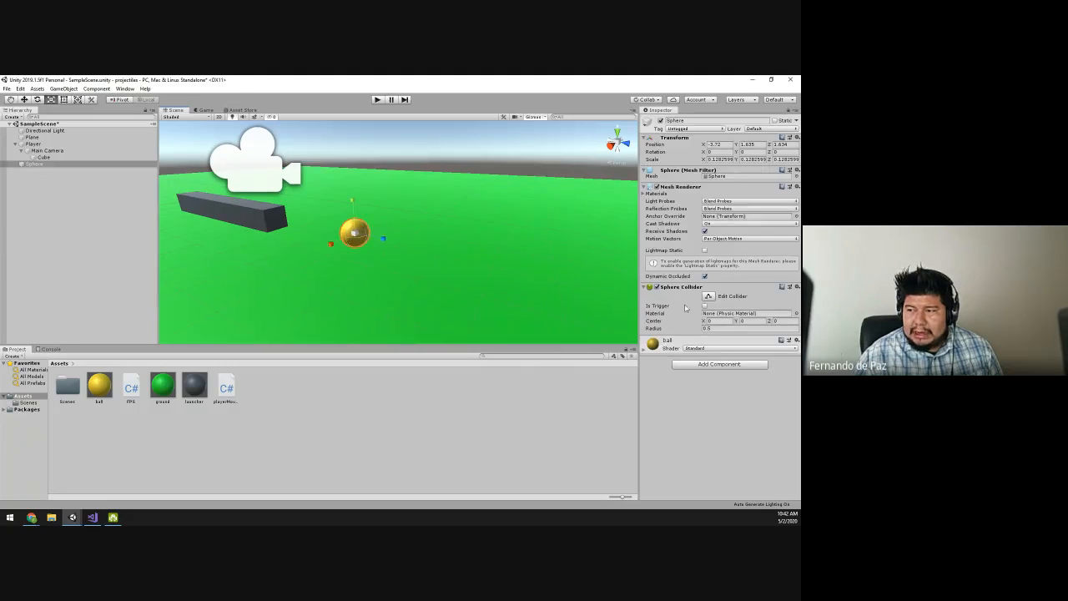
pyautogui.press('w')
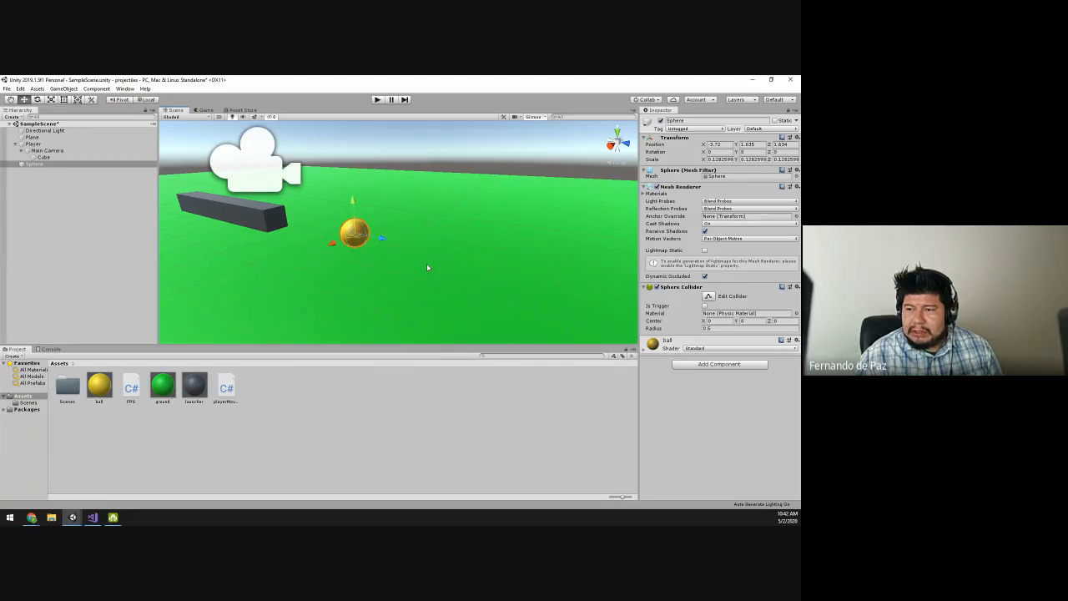
pyautogui.click(698, 368)
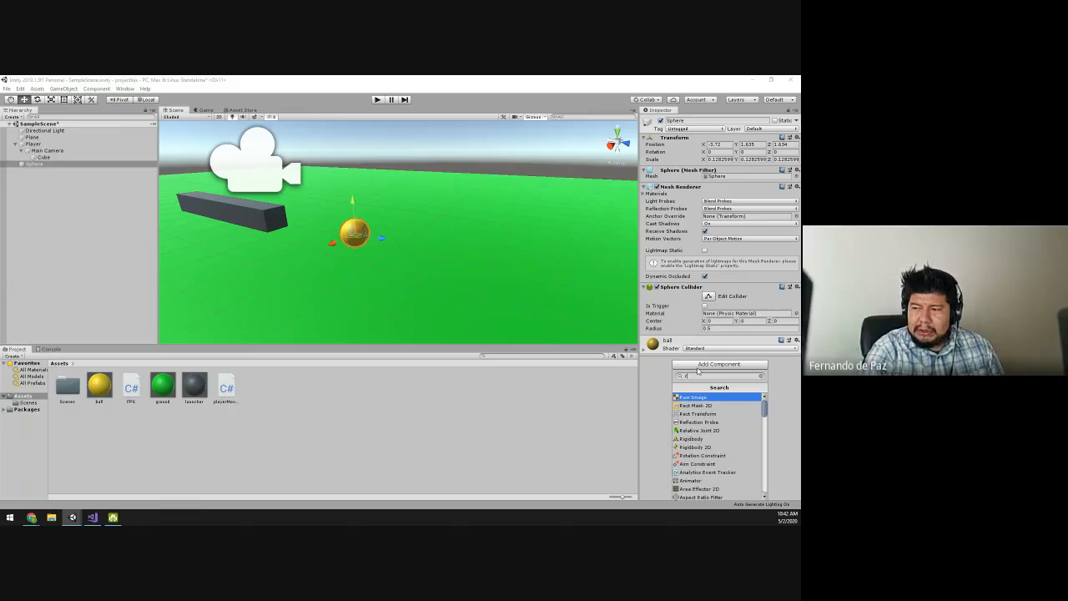
pyautogui.press('Escape')
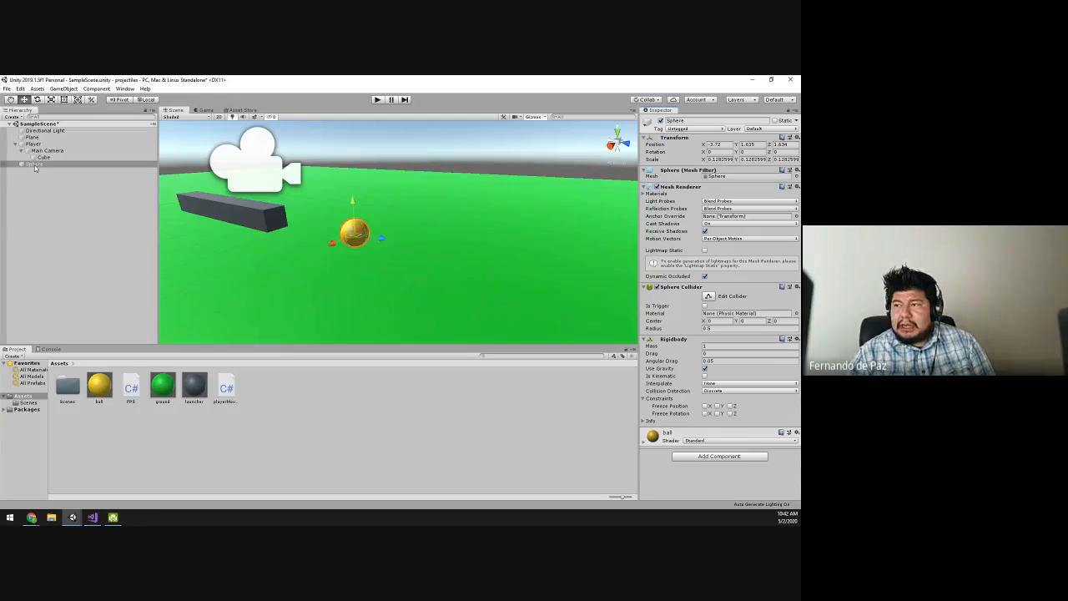
# Step: Rename the sphere as projectile and collapse the Player object's hierarchy
pyautogui.click(693, 122)
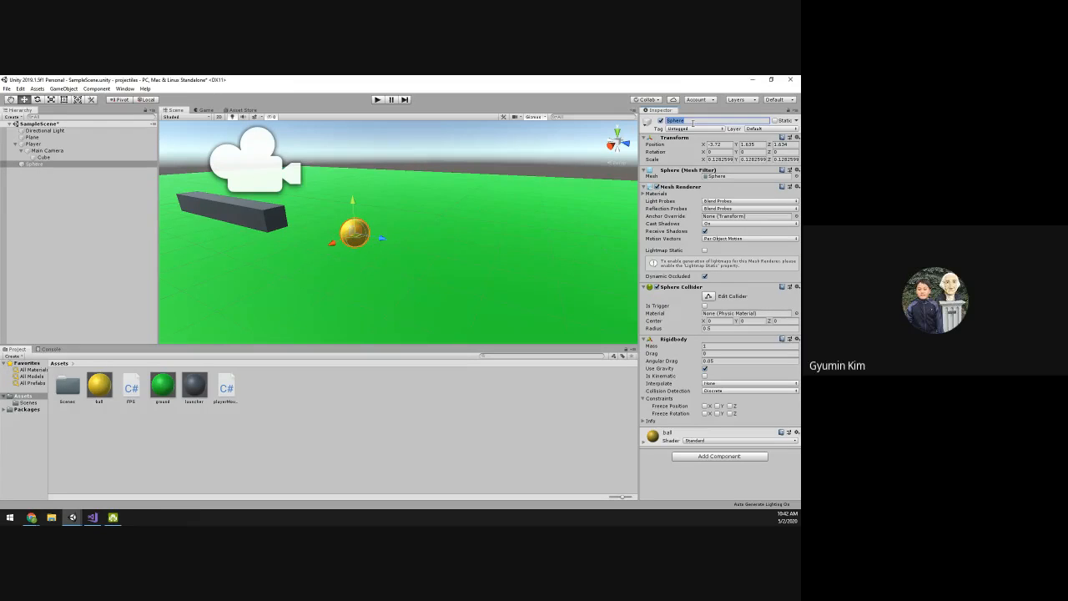
pyautogui.write('pl')
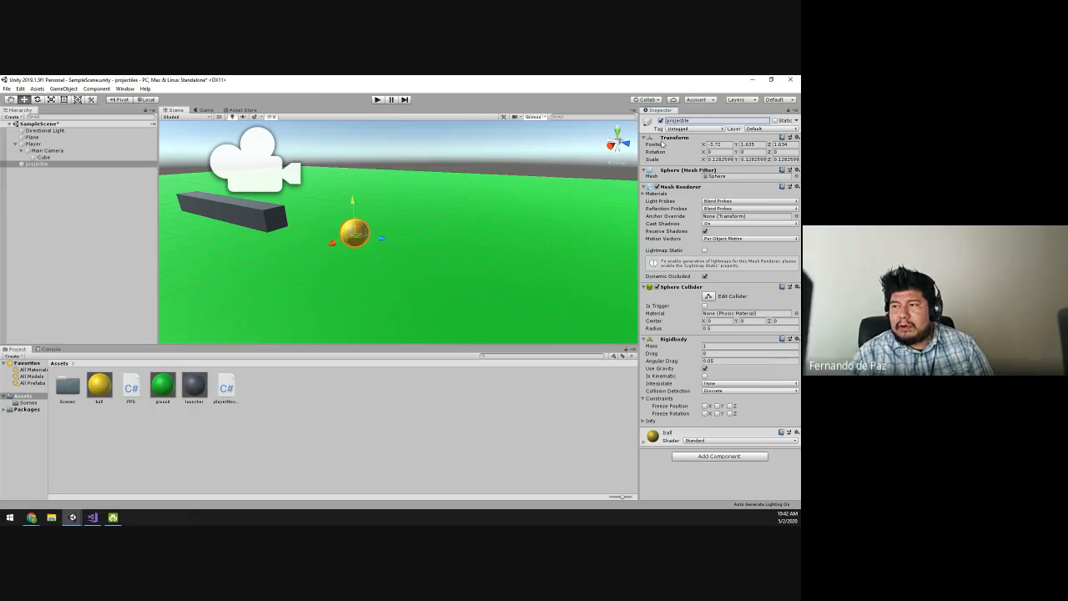
pyautogui.click(15, 143)
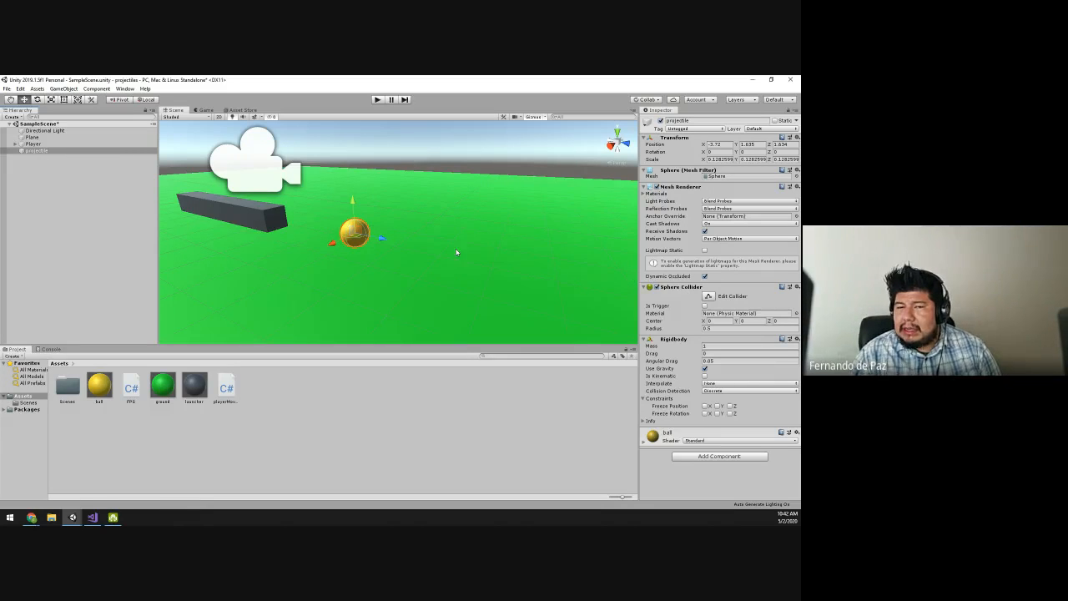
# Step: Turn the projectile object into a prefab in the Assets folder
pyautogui.click(36, 152)
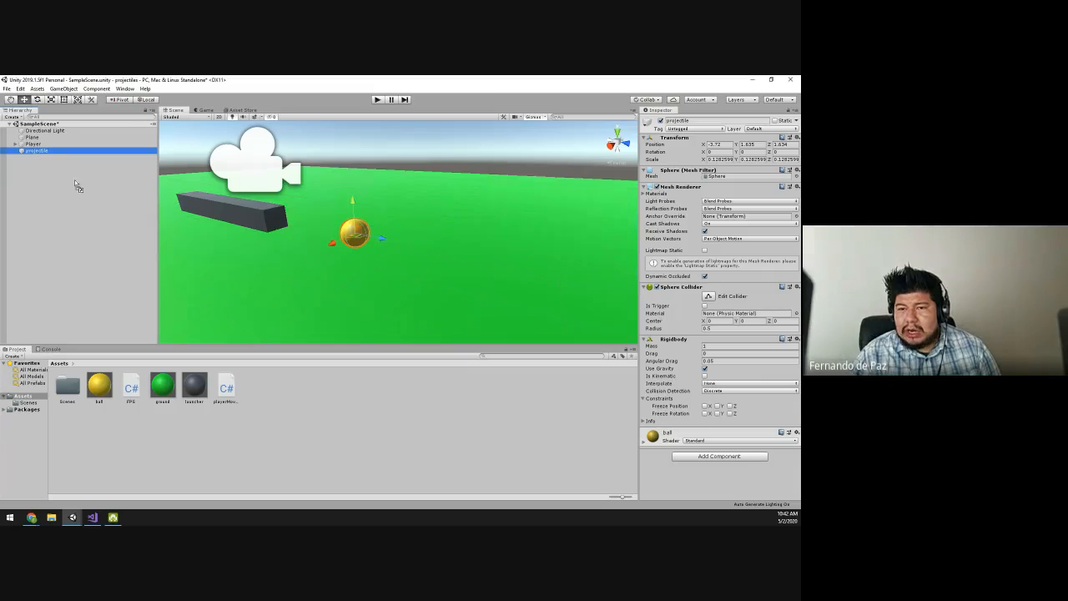
pyautogui.click(344, 402)
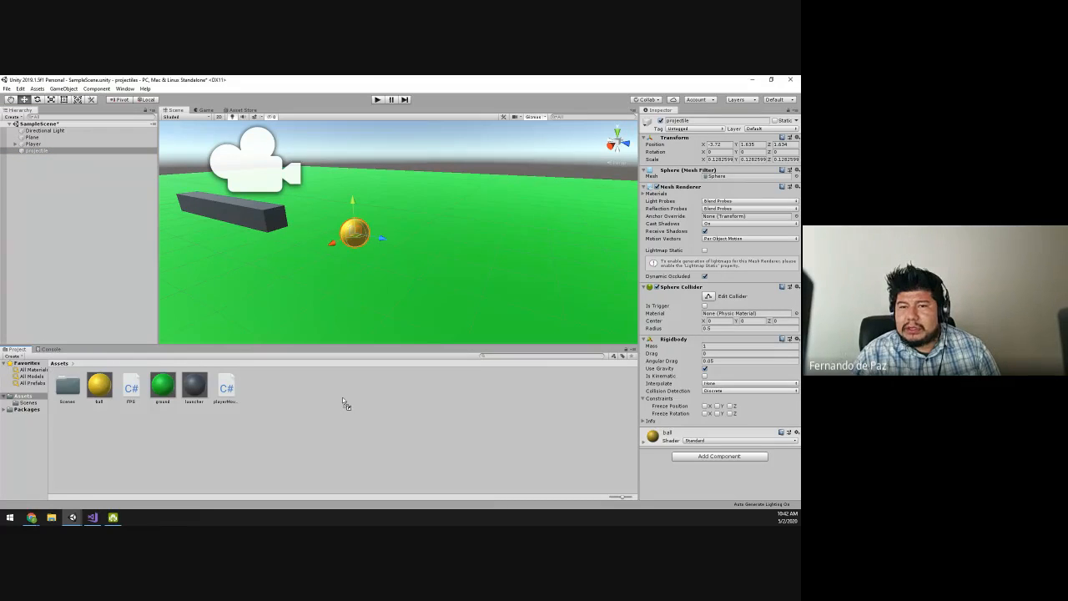
pyautogui.moveTo(344, 402); pyautogui.dragTo(353, 396)
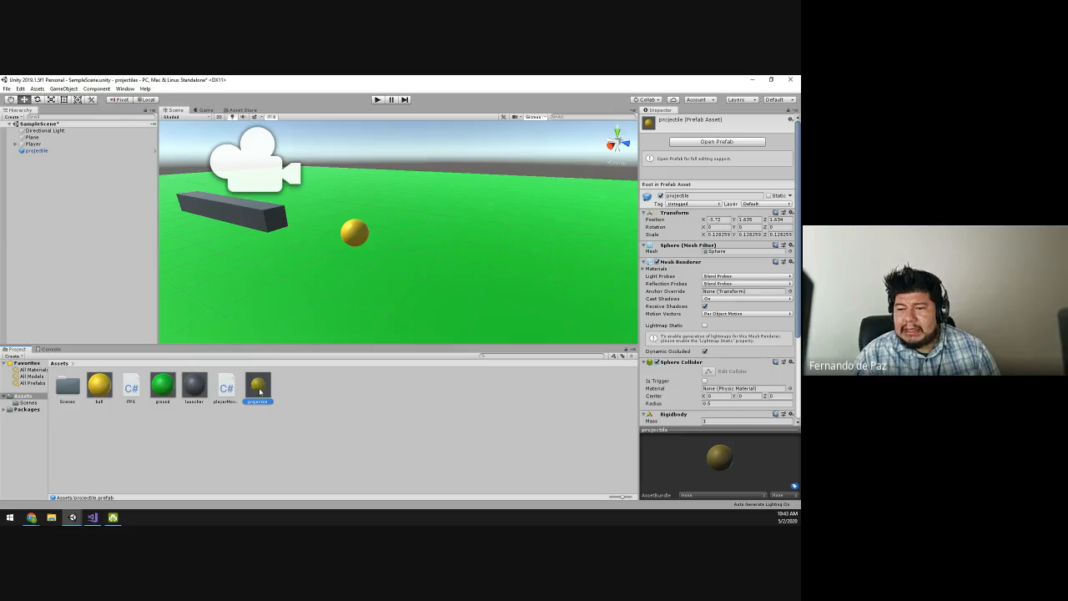
pyautogui.scroll(-2, 710, 348)
pyautogui.scroll(2, 668, 347)
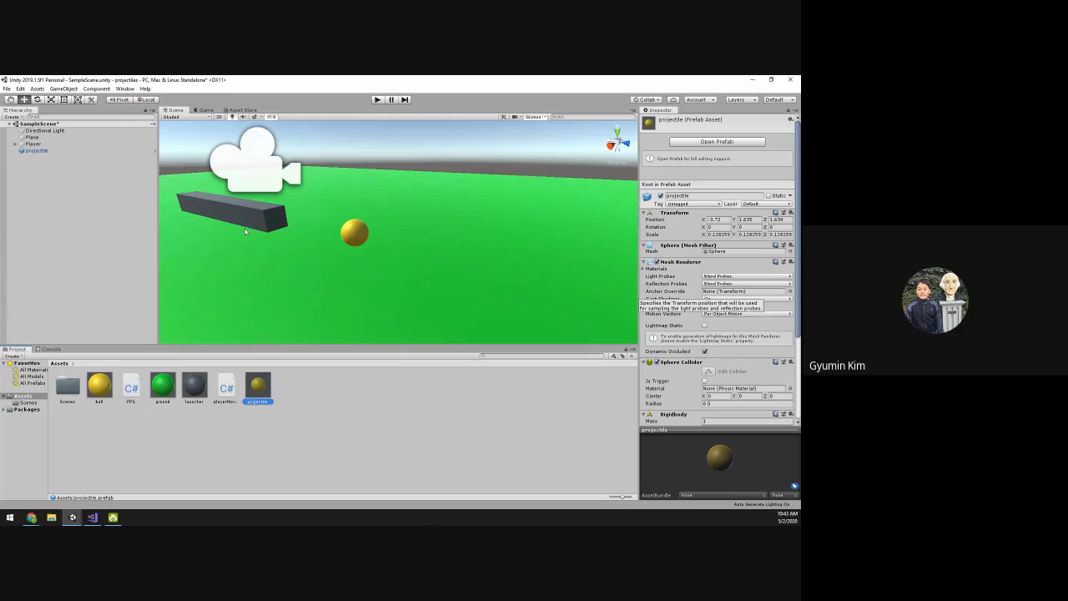
# Step: Delete the projectile instance from the scene, keeping only its prefab
pyautogui.click(45, 152)
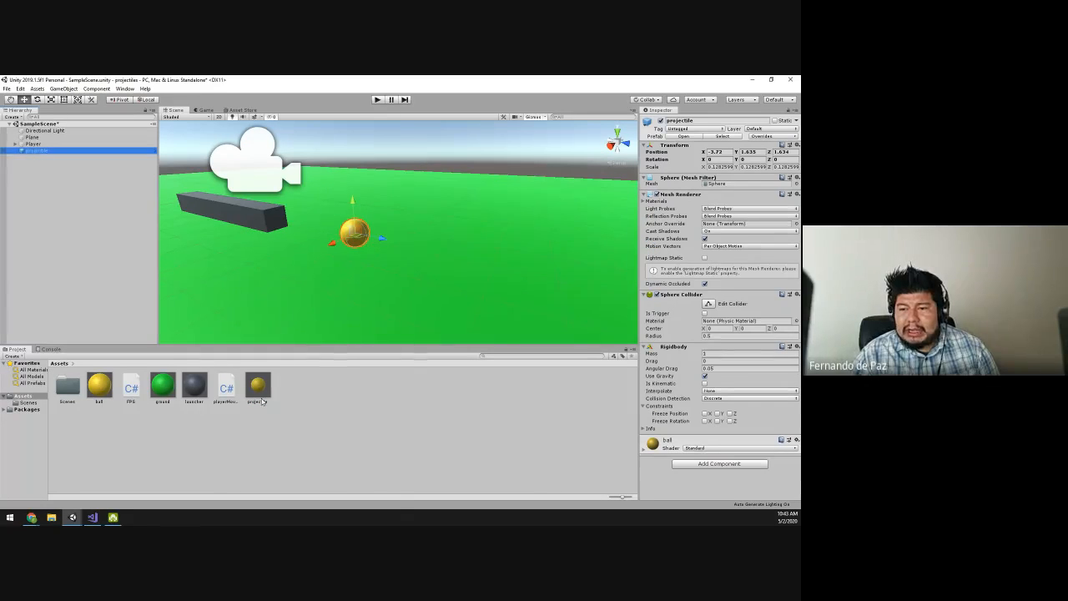
pyautogui.rightClick(47, 151)
pyautogui.click(76, 196)
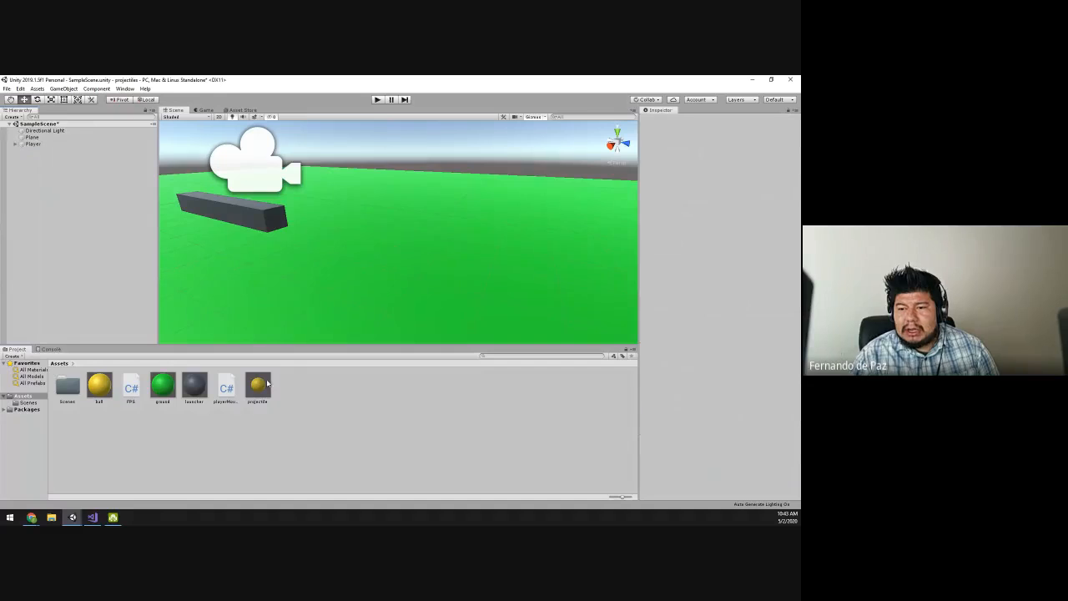
# Step: Examine the projectile prefab's component settings and view the launcher from several angles in the scene
pyautogui.click(264, 386)
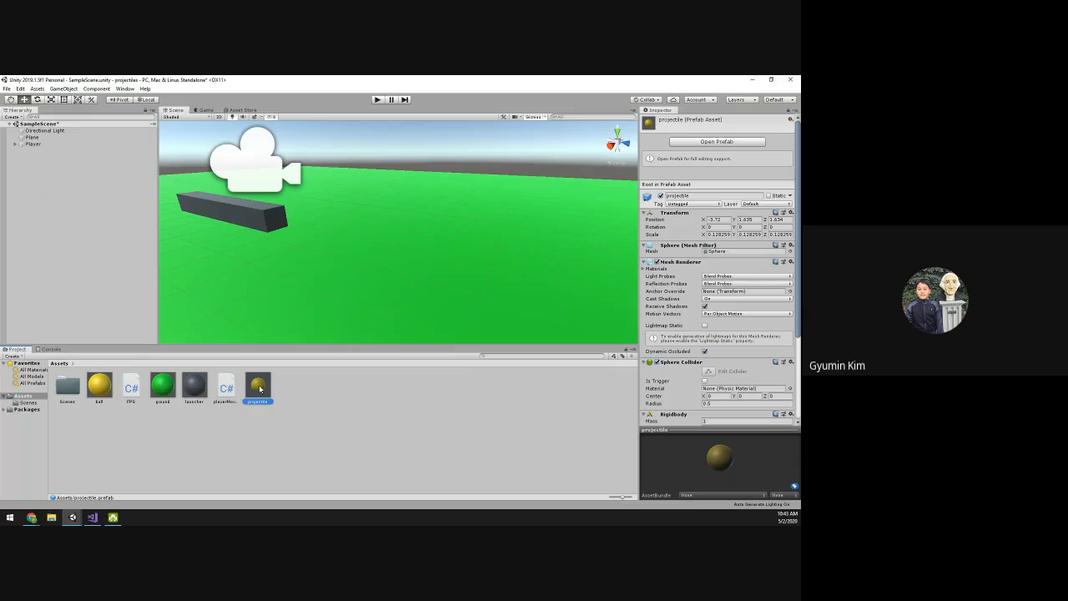
pyautogui.click(35, 157)
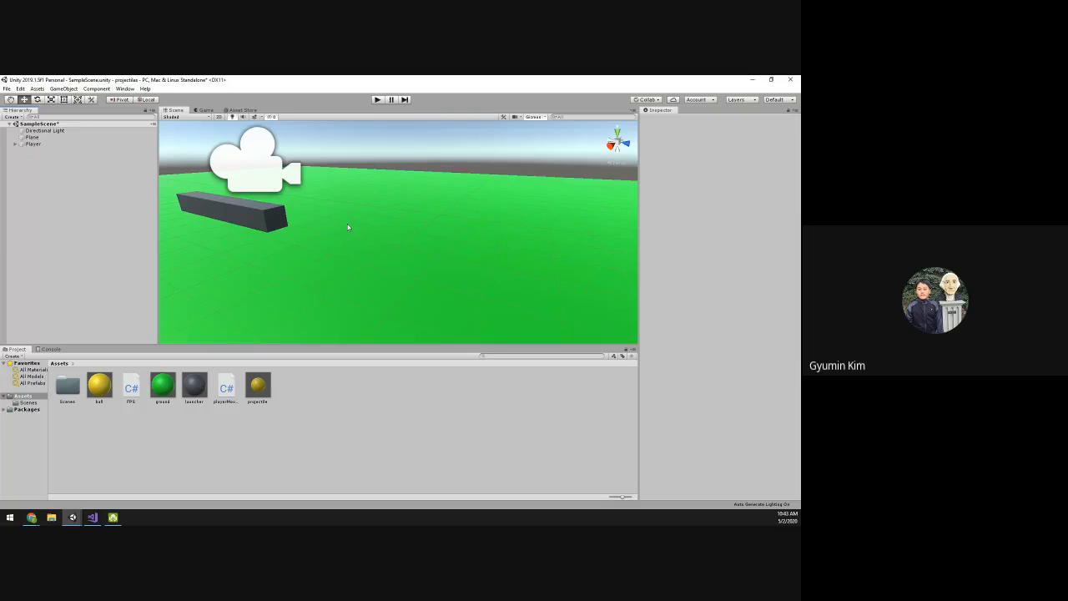
pyautogui.moveTo(349, 227)
pyautogui.mouseDown(button='right')
pyautogui.moveTo(472, 212)
pyautogui.moveTo(414, 236)
pyautogui.moveTo(349, 227)
pyautogui.mouseUp(button='right')
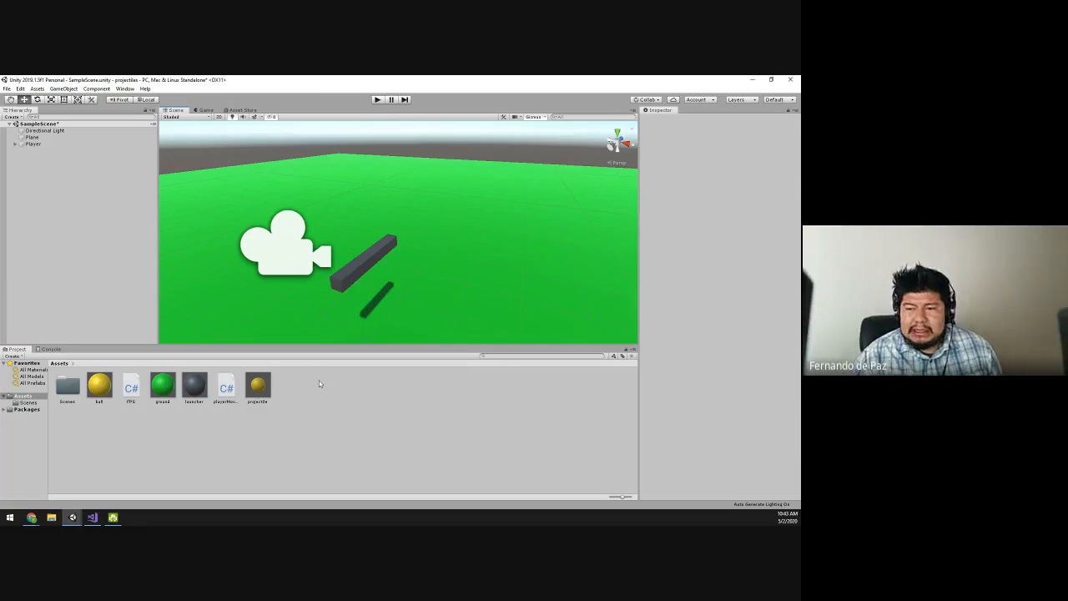
pyautogui.moveTo(295, 260); pyautogui.dragTo(295, 260, button='right')
pyautogui.keyDown('alt'); pyautogui.moveTo(294, 261); pyautogui.dragTo(597, 277); pyautogui.keyUp('alt')
pyautogui.moveTo(540, 263); pyautogui.dragTo(445, 303, button='middle')
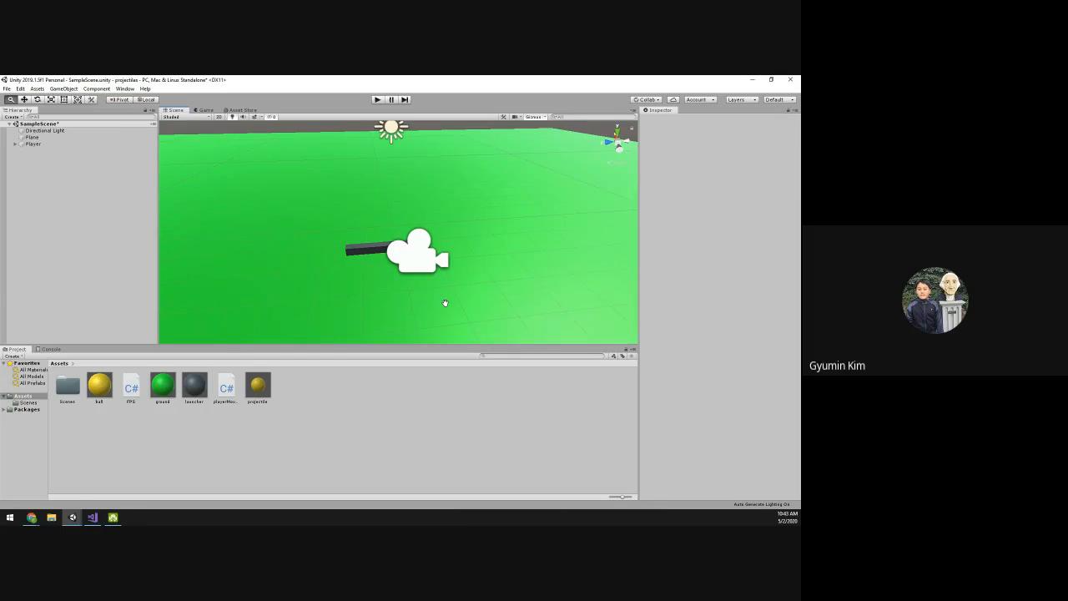
pyautogui.click(266, 390)
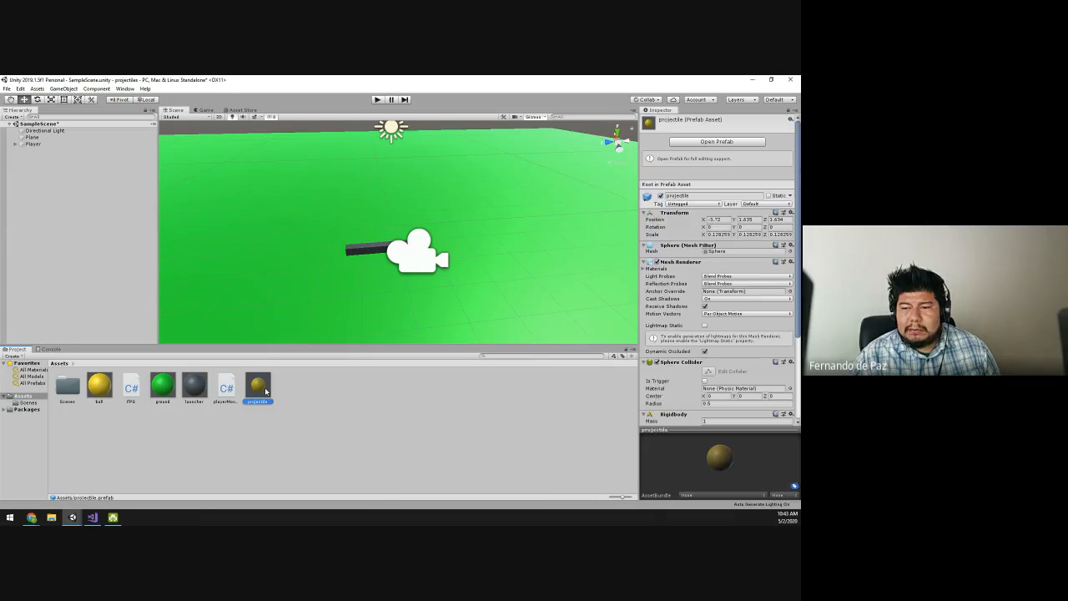
pyautogui.scroll(-4, 712, 392)
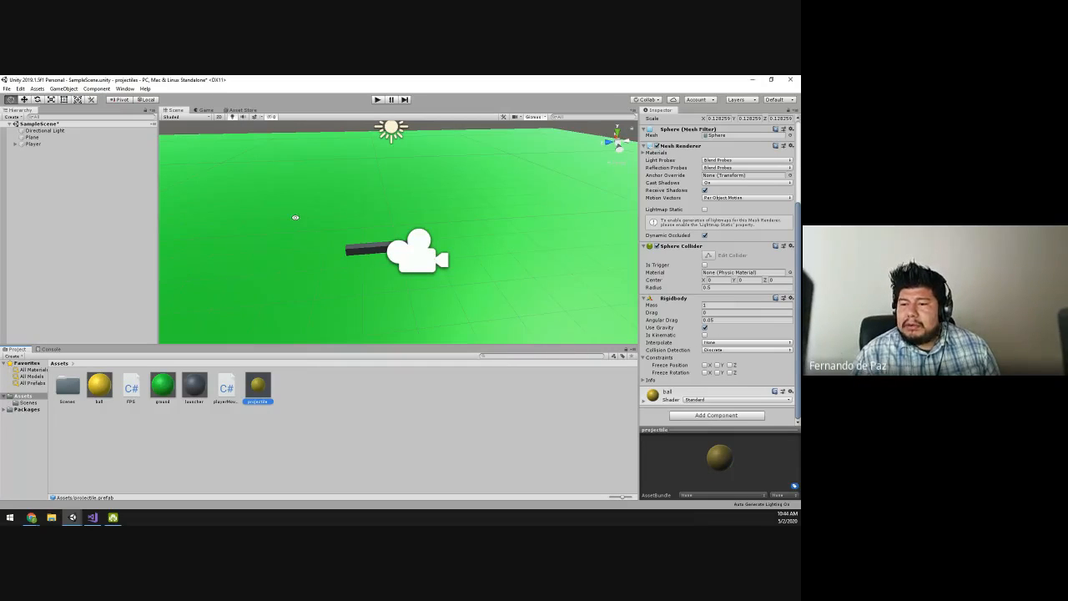
pyautogui.keyDown('alt'); pyautogui.moveTo(295, 217); pyautogui.dragTo(187, 175); pyautogui.keyUp('alt')
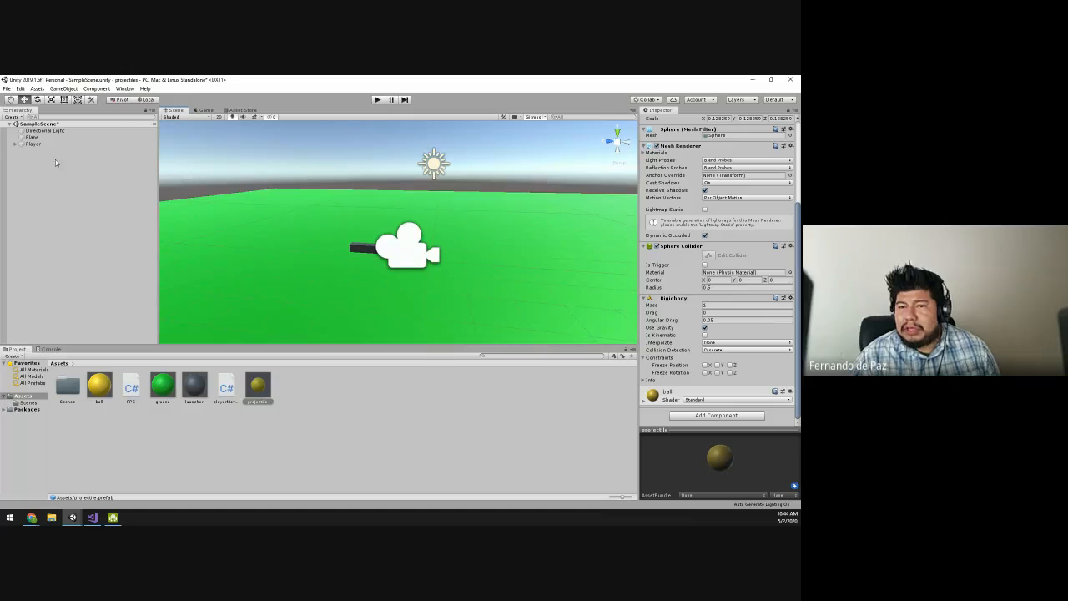
# Step: Create an empty child object under the Cube that belongs to the Player's Main Camera
pyautogui.click(15, 144)
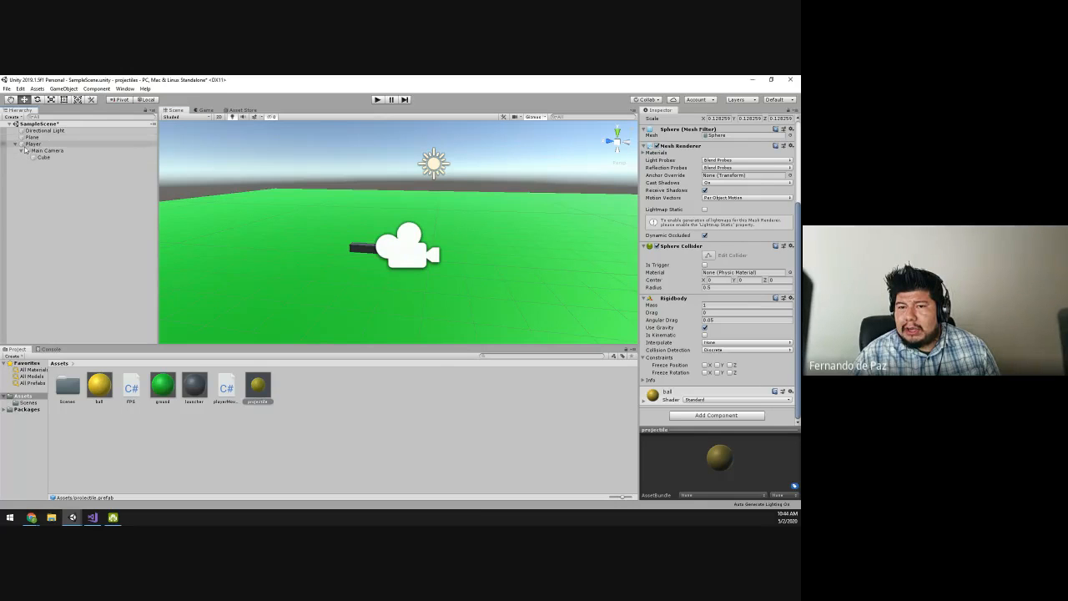
pyautogui.click(41, 158)
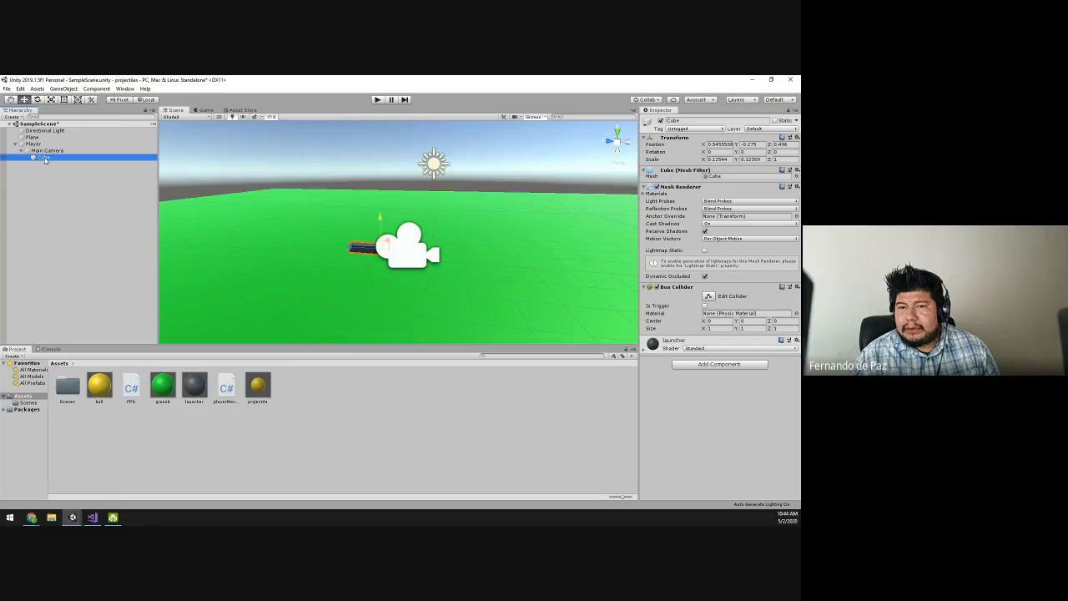
pyautogui.rightClick(53, 158)
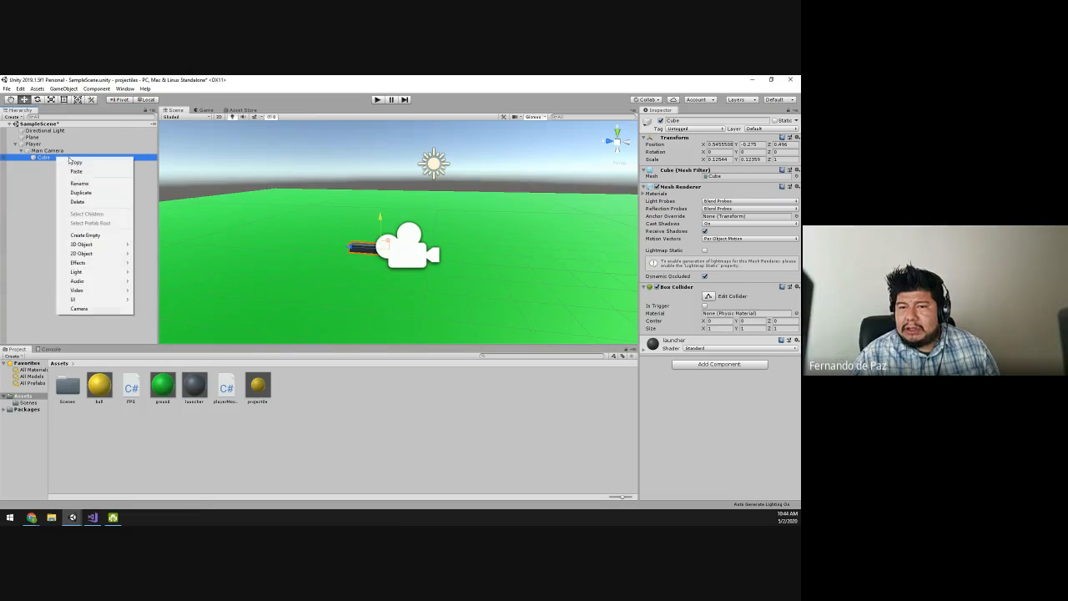
pyautogui.click(95, 236)
# Step: Move the empty child object along Z to the front end of the launcher cube, at about 0.51
pyautogui.keyDown('alt'); pyautogui.moveTo(280, 239); pyautogui.dragTo(367, 267); pyautogui.keyUp('alt')
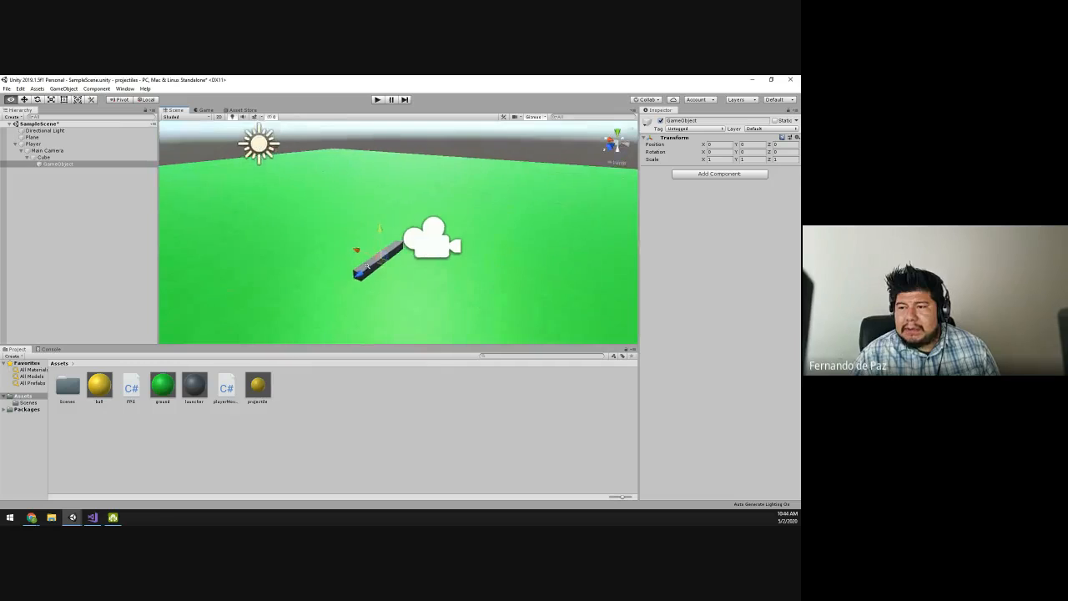
pyautogui.keyDown('alt'); pyautogui.moveTo(366, 266); pyautogui.dragTo(482, 286, button='right'); pyautogui.keyUp('alt')
pyautogui.moveTo(482, 286); pyautogui.dragTo(520, 263, button='middle')
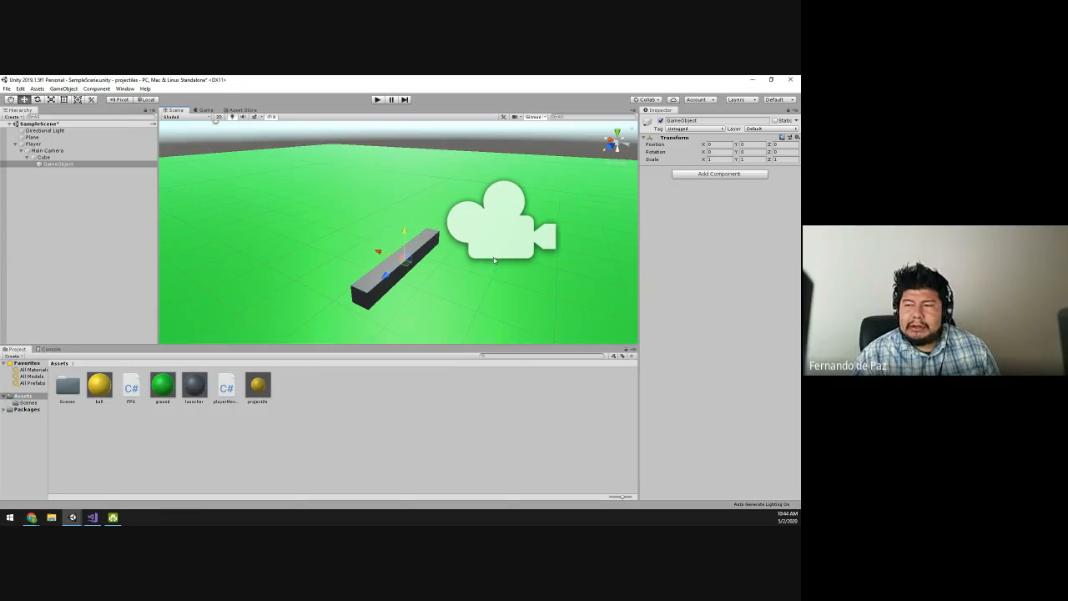
pyautogui.keyDown('alt'); pyautogui.moveTo(368, 251); pyautogui.dragTo(263, 268); pyautogui.keyUp('alt')
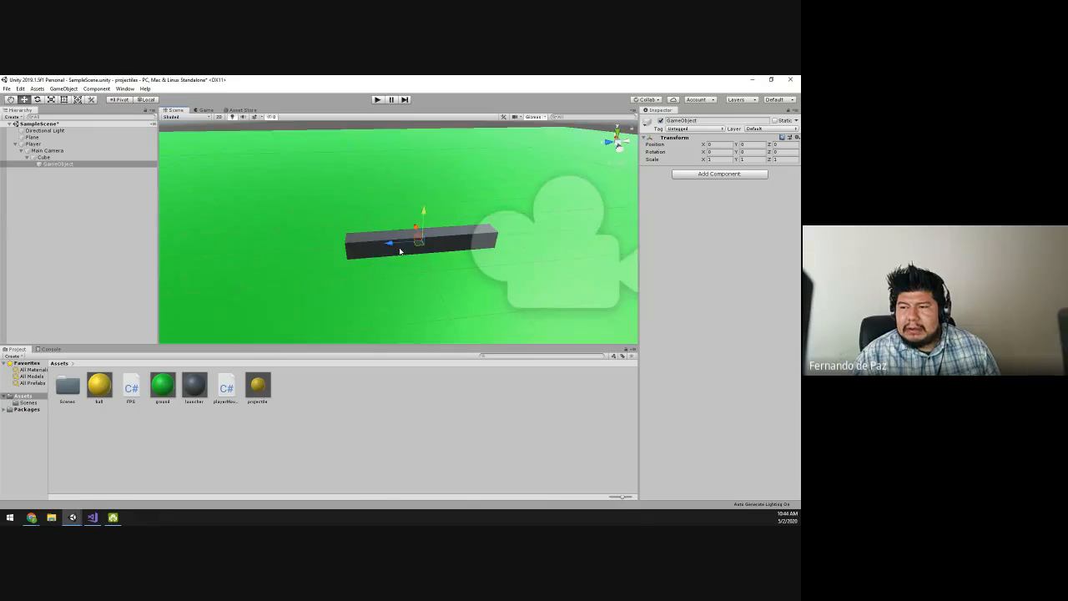
pyautogui.click(46, 156)
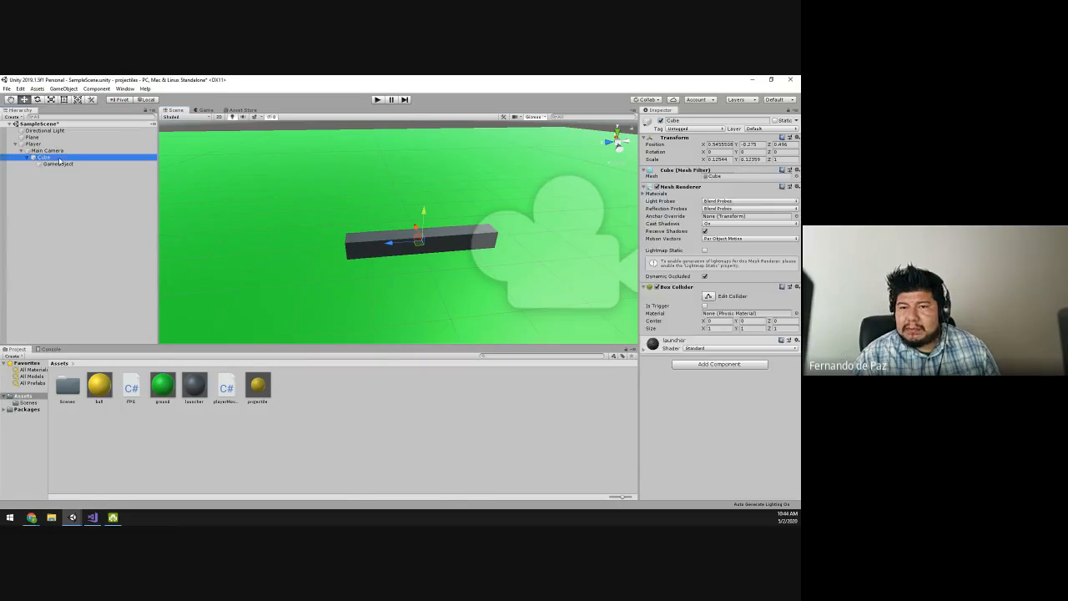
pyautogui.click(59, 165)
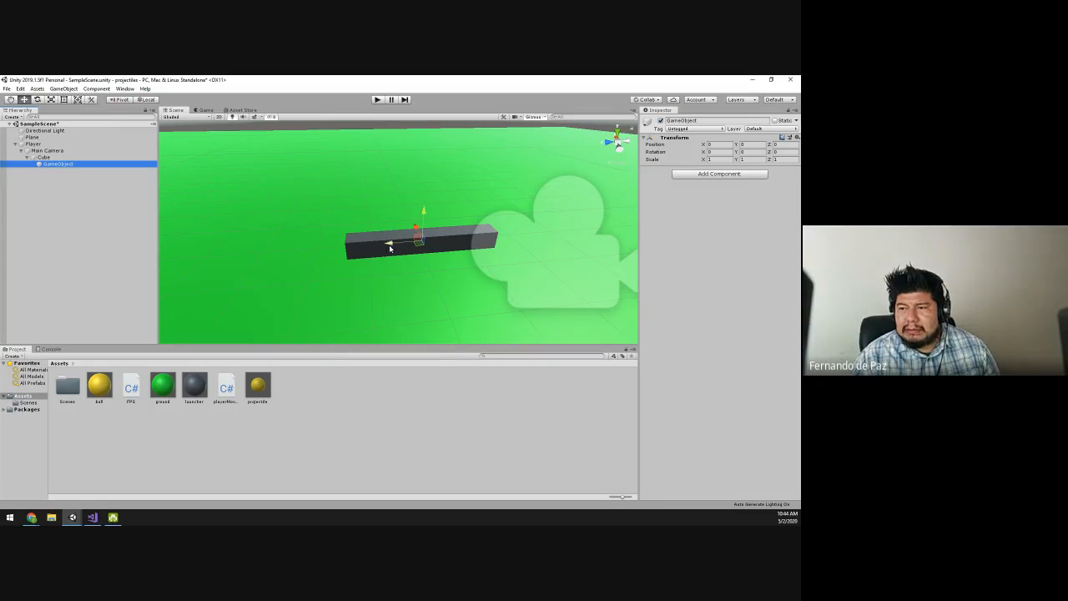
pyautogui.moveTo(389, 243); pyautogui.dragTo(318, 273)
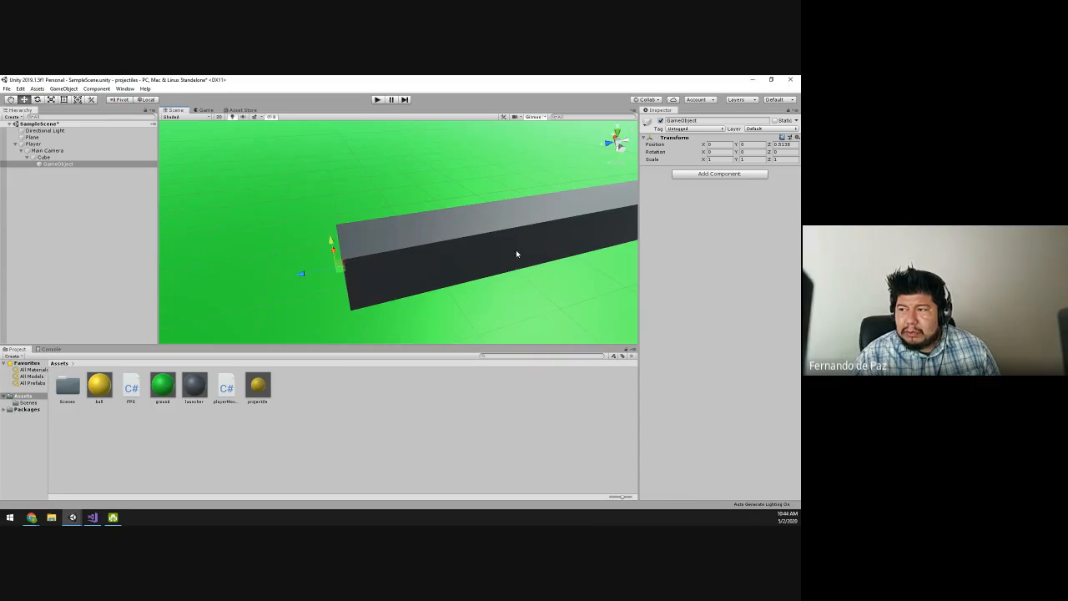
# Step: Assign an orange label icon to the empty object at the launcher's tip
pyautogui.click(648, 122)
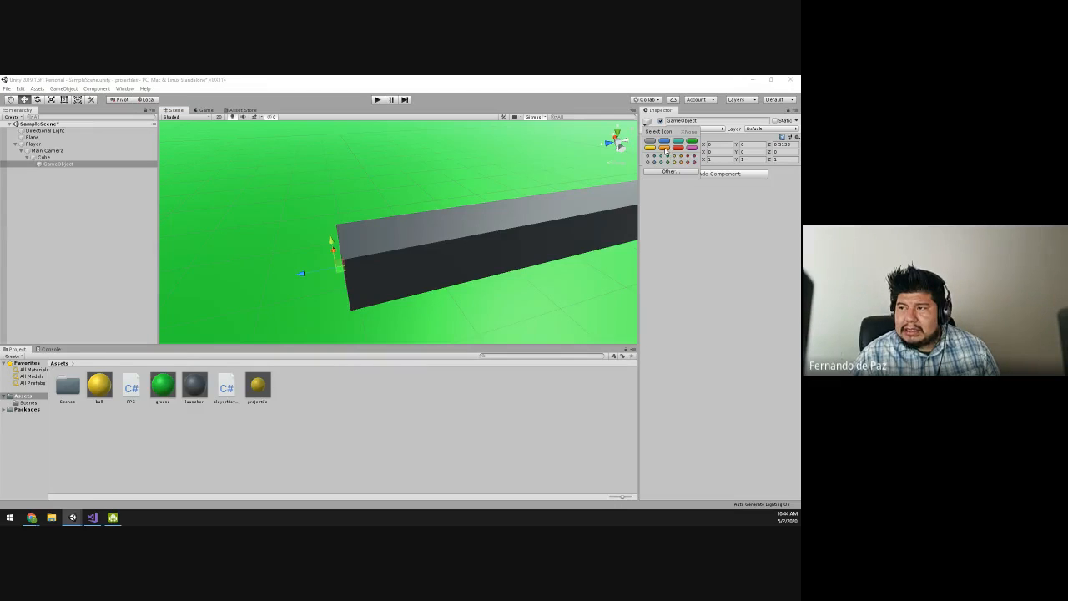
pyautogui.click(665, 148)
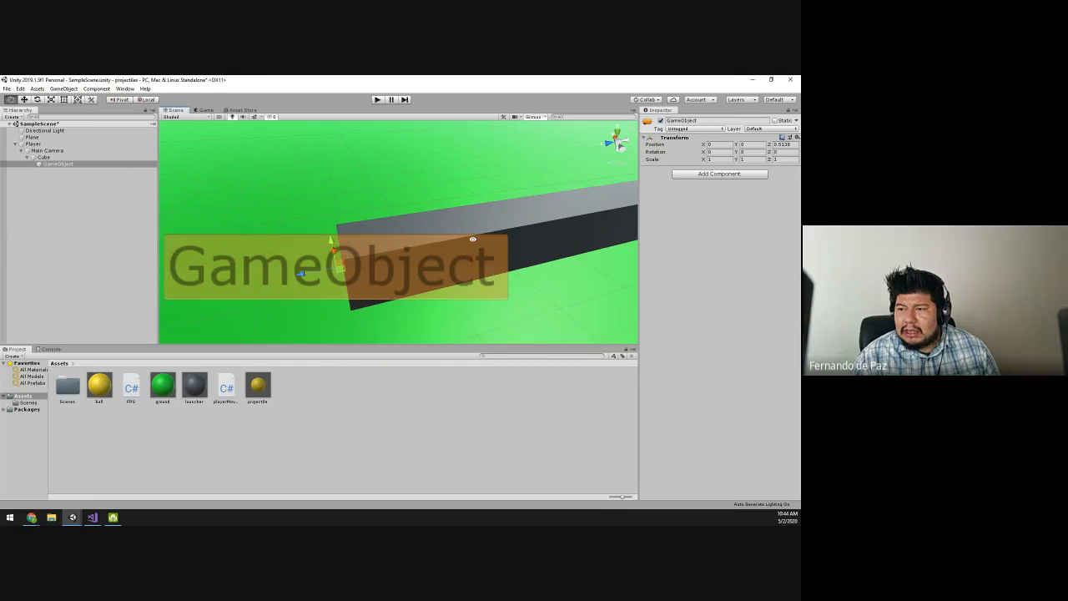
pyautogui.keyDown('alt'); pyautogui.scroll(-5, 472, 239); pyautogui.keyUp('alt')
pyautogui.keyDown('alt'); pyautogui.moveTo(473, 239); pyautogui.dragTo(439, 228); pyautogui.keyUp('alt')
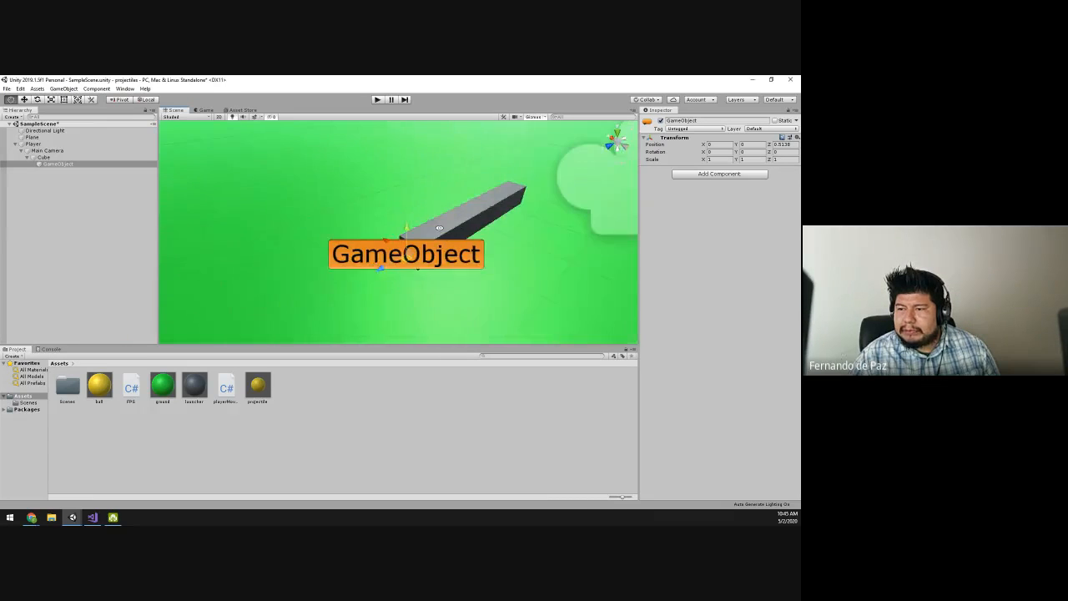
# Step: Rename the empty object at the launcher's tip as barrel
pyautogui.click(713, 121)
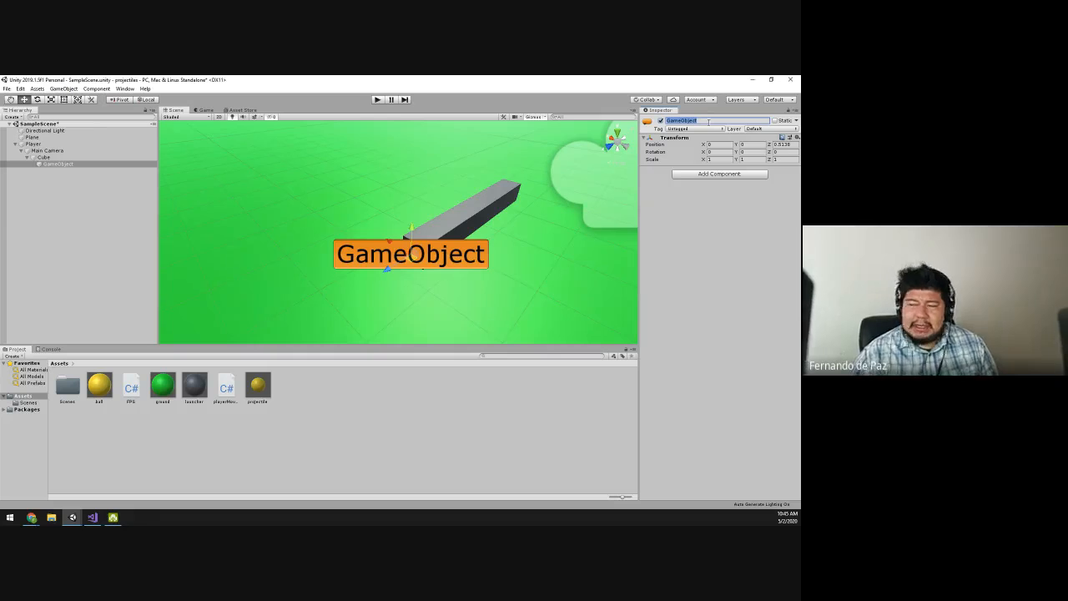
pyautogui.write('barrel')
pyautogui.press('Return')
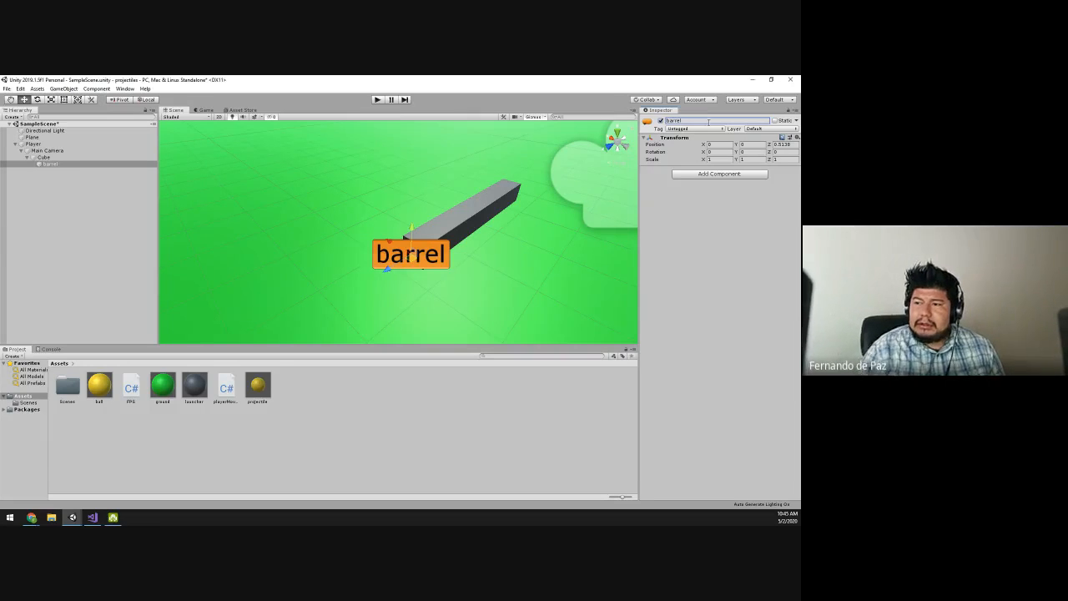
# Step: Clear the barrel object's orange icon and assign it a red label icon instead
pyautogui.keyDown('alt'); pyautogui.moveTo(320, 274); pyautogui.dragTo(573, 246); pyautogui.keyUp('alt')
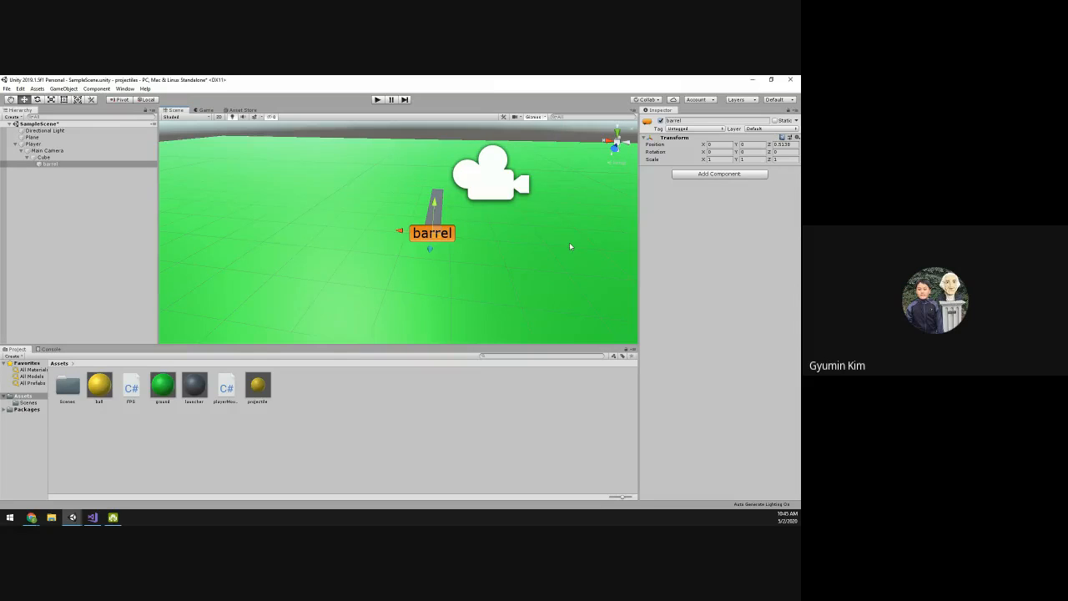
pyautogui.keyDown('alt'); pyautogui.moveTo(541, 235); pyautogui.dragTo(404, 243); pyautogui.keyUp('alt')
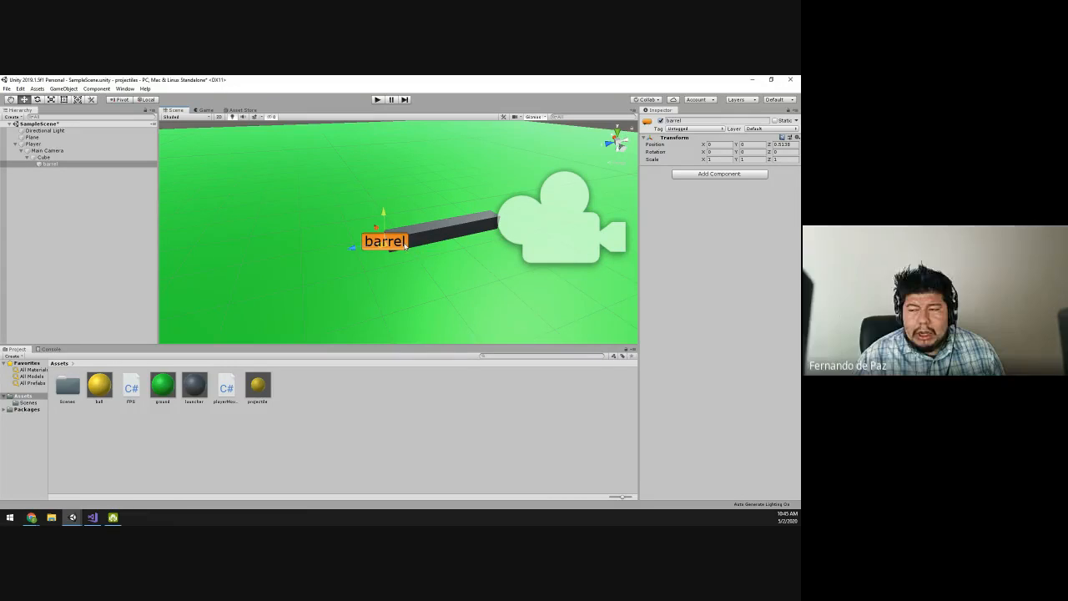
pyautogui.click(648, 124)
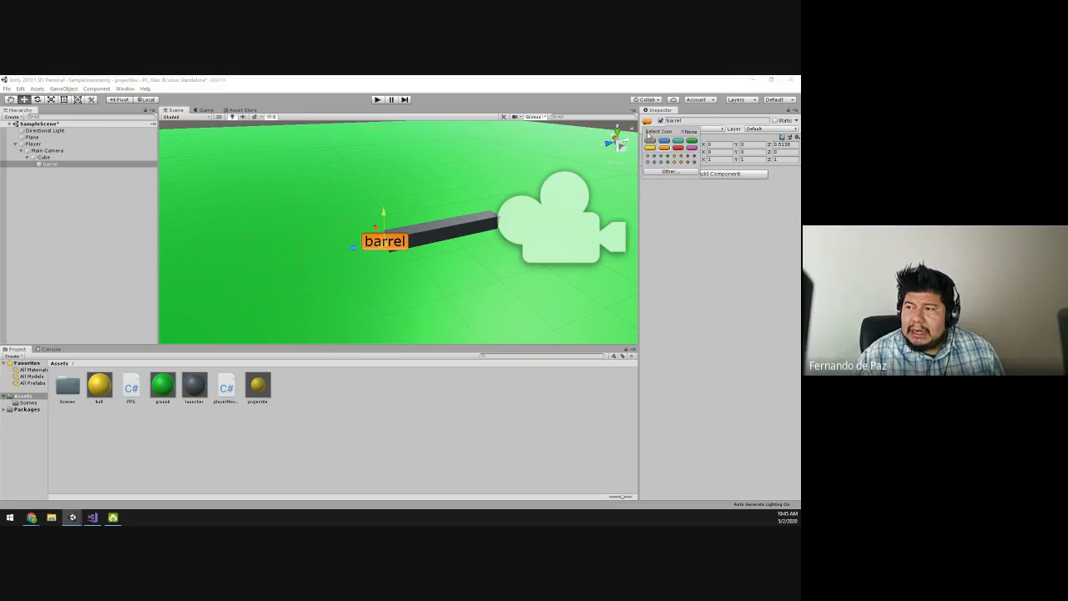
pyautogui.click(690, 132)
pyautogui.click(701, 231)
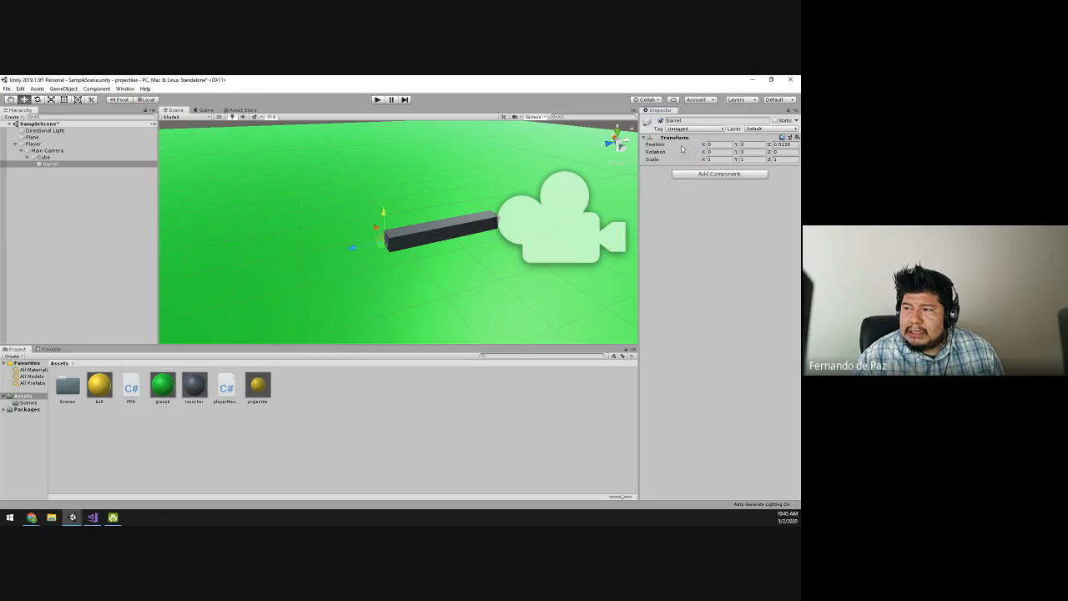
pyautogui.click(674, 120)
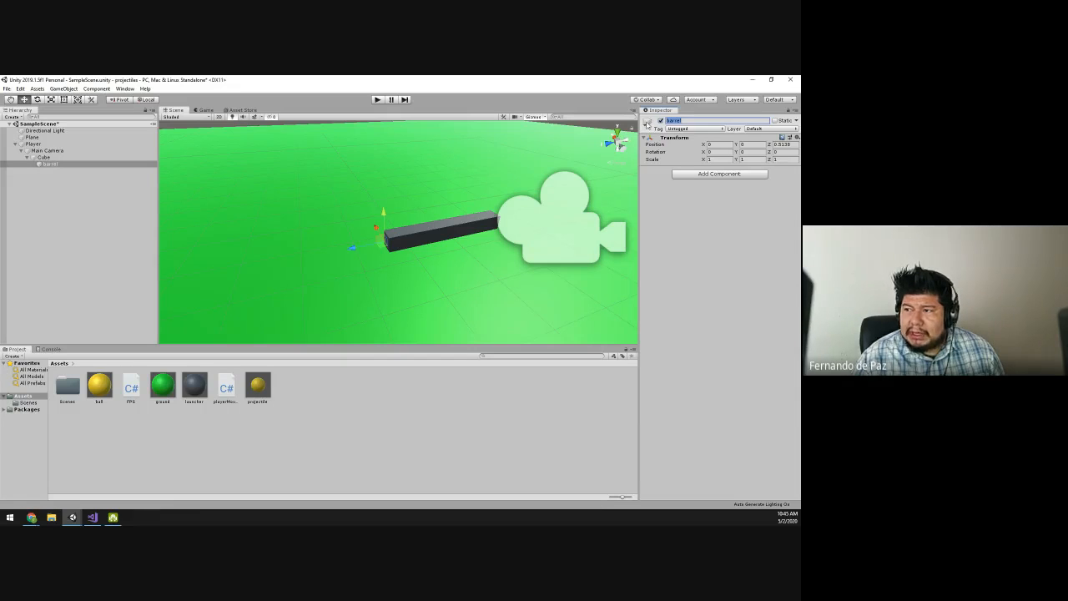
pyautogui.click(648, 123)
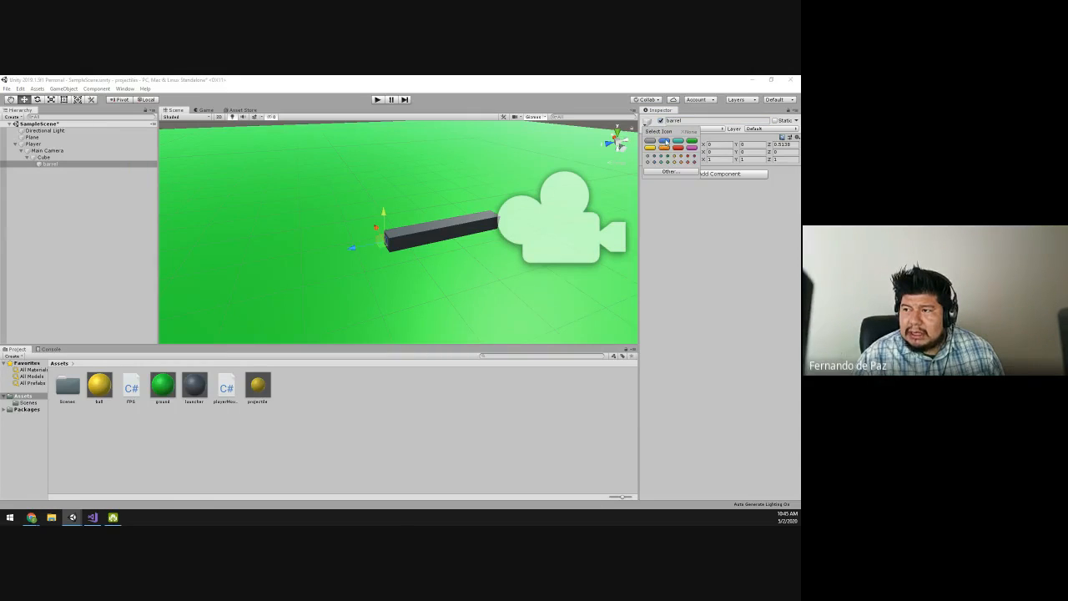
pyautogui.click(678, 147)
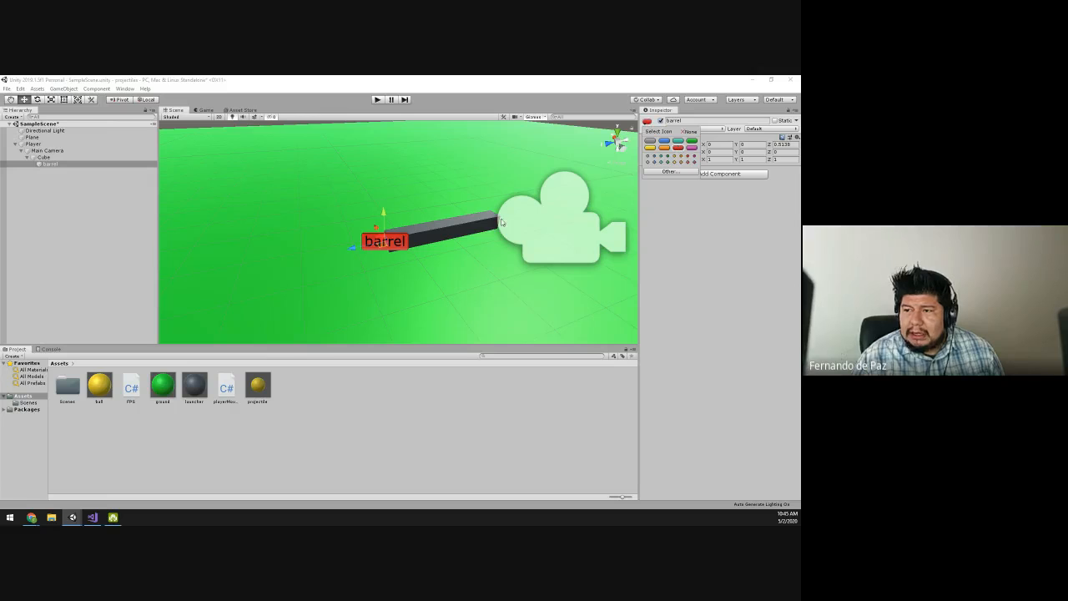
pyautogui.click(450, 191)
# Step: Examine the barrel object's placement at the launcher's tip from several angles in the scene
pyautogui.keyDown('alt'); pyautogui.moveTo(441, 199); pyautogui.dragTo(500, 156); pyautogui.keyUp('alt')
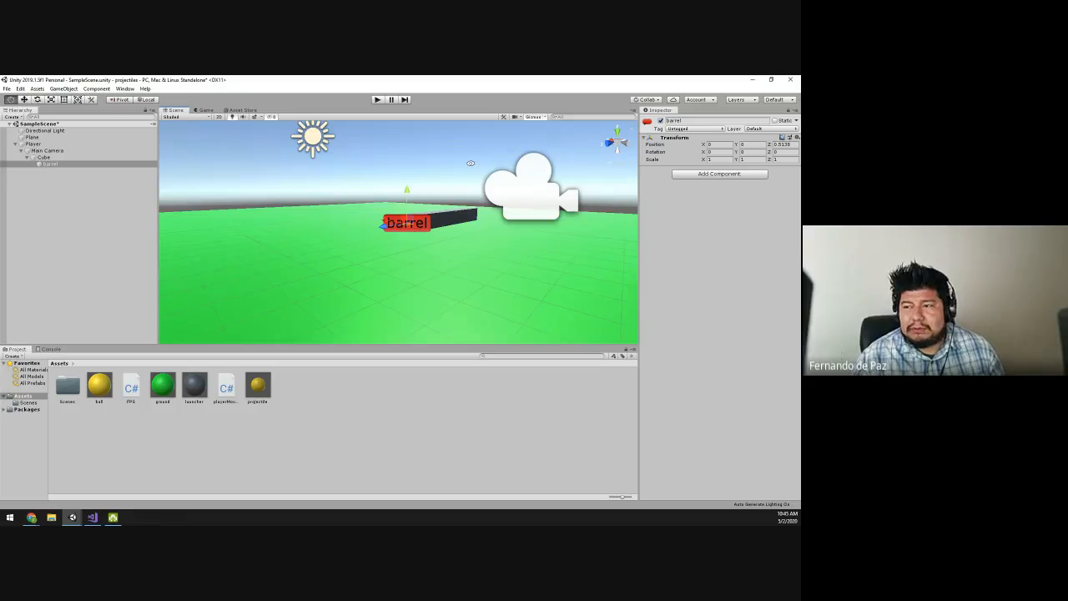
pyautogui.keyDown('alt'); pyautogui.moveTo(496, 163); pyautogui.dragTo(205, 132); pyautogui.keyUp('alt')
pyautogui.scroll(4, 210, 138)
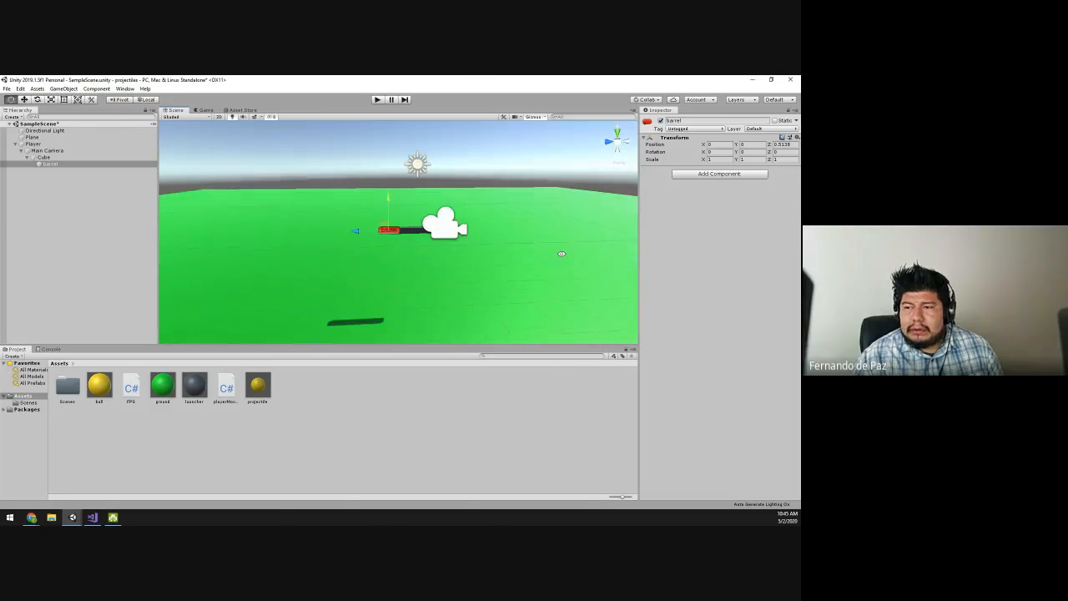
pyautogui.click(378, 179)
pyautogui.keyDown('alt'); pyautogui.moveTo(377, 179); pyautogui.dragTo(536, 194); pyautogui.keyUp('alt')
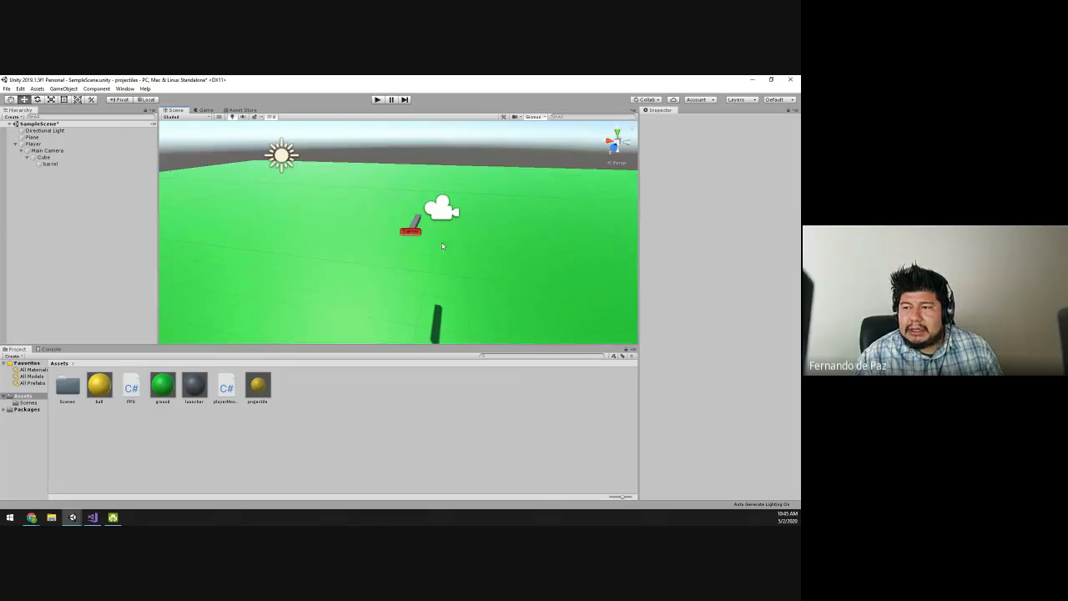
pyautogui.click(51, 164)
pyautogui.keyDown('alt'); pyautogui.moveTo(451, 214); pyautogui.dragTo(295, 302); pyautogui.keyUp('alt')
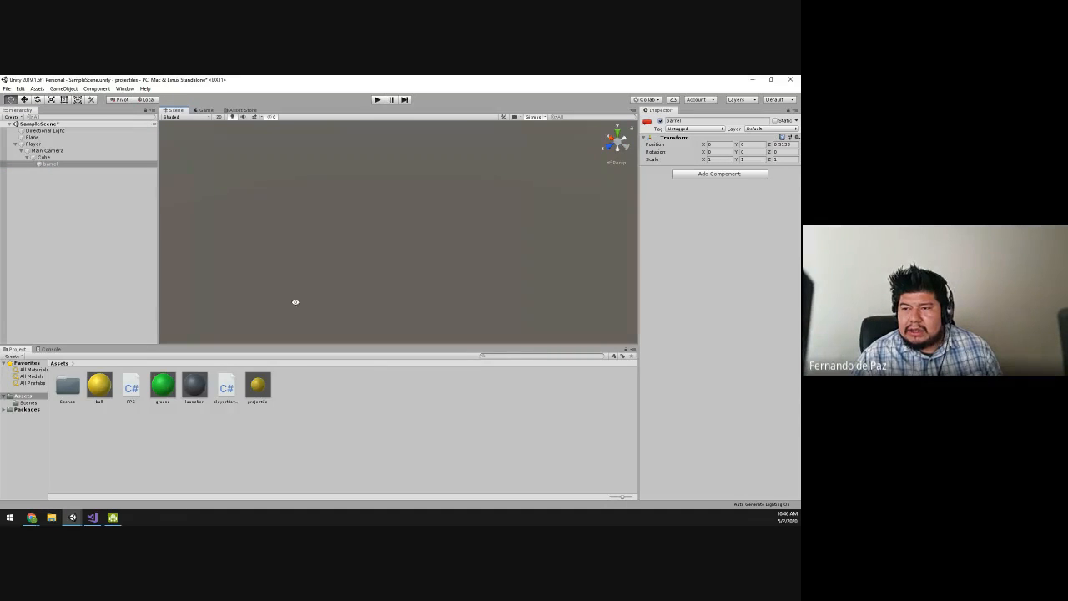
pyautogui.doubleClick(81, 167)
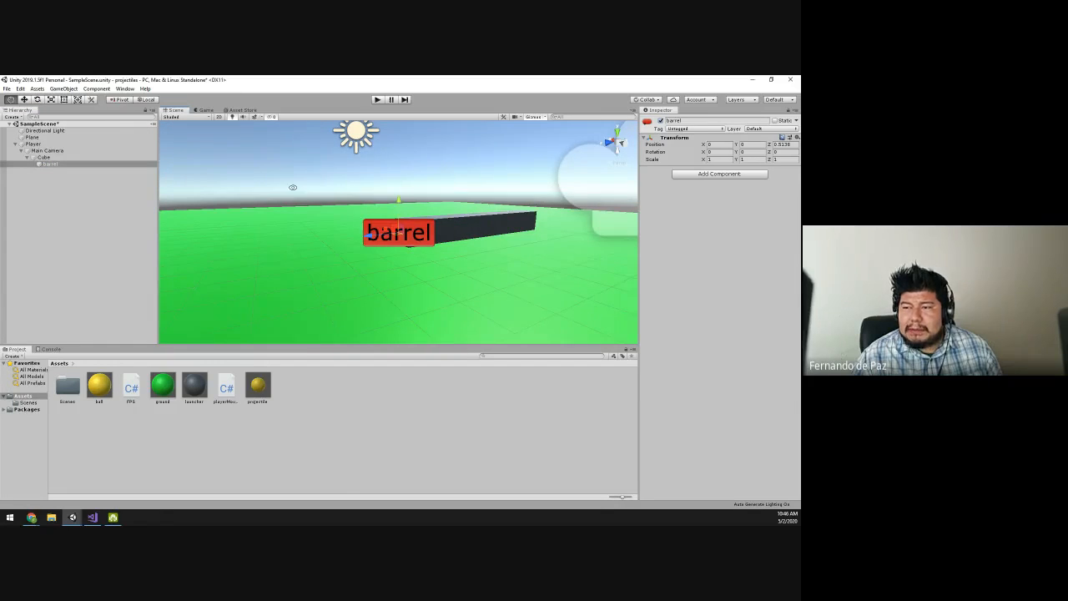
pyautogui.keyDown('alt'); pyautogui.moveTo(293, 188); pyautogui.dragTo(351, 206); pyautogui.keyUp('alt')
pyautogui.click(538, 188)
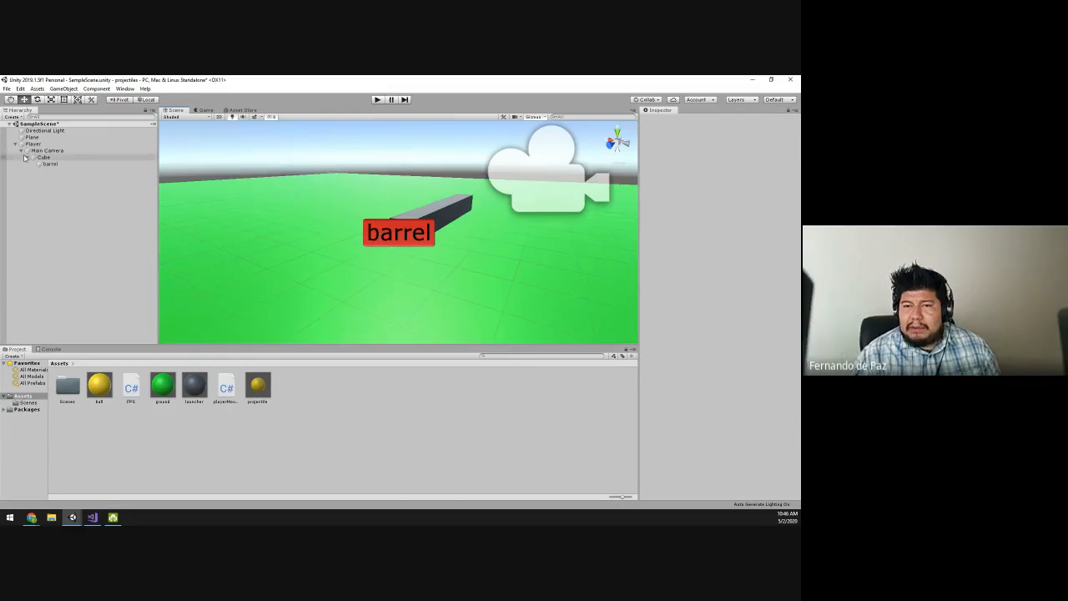
# Step: Create a new script named shooting and add it to the Player as a component
pyautogui.click(14, 145)
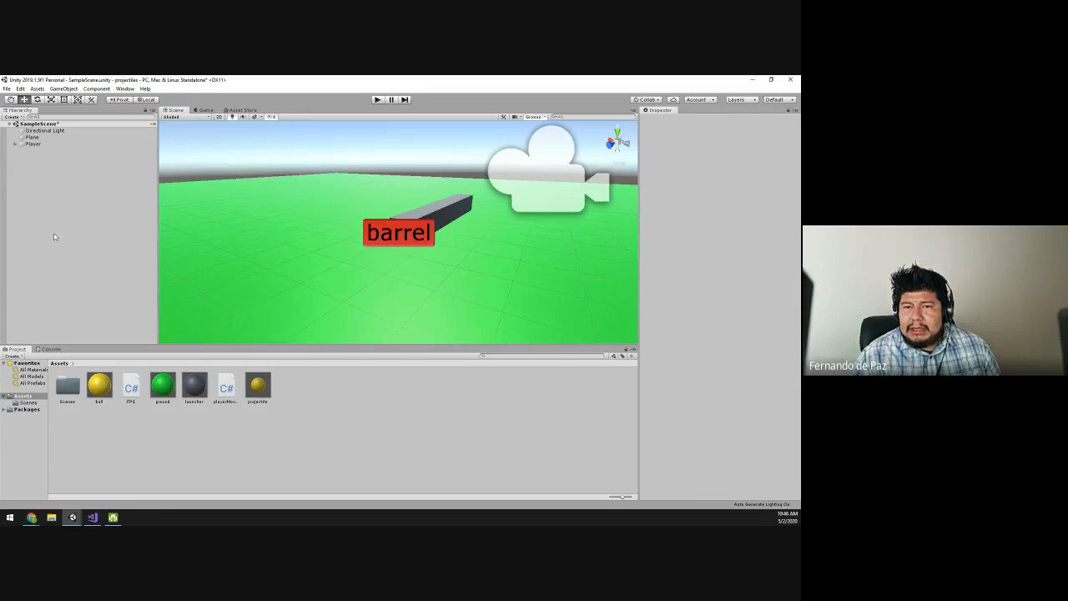
pyautogui.click(31, 144)
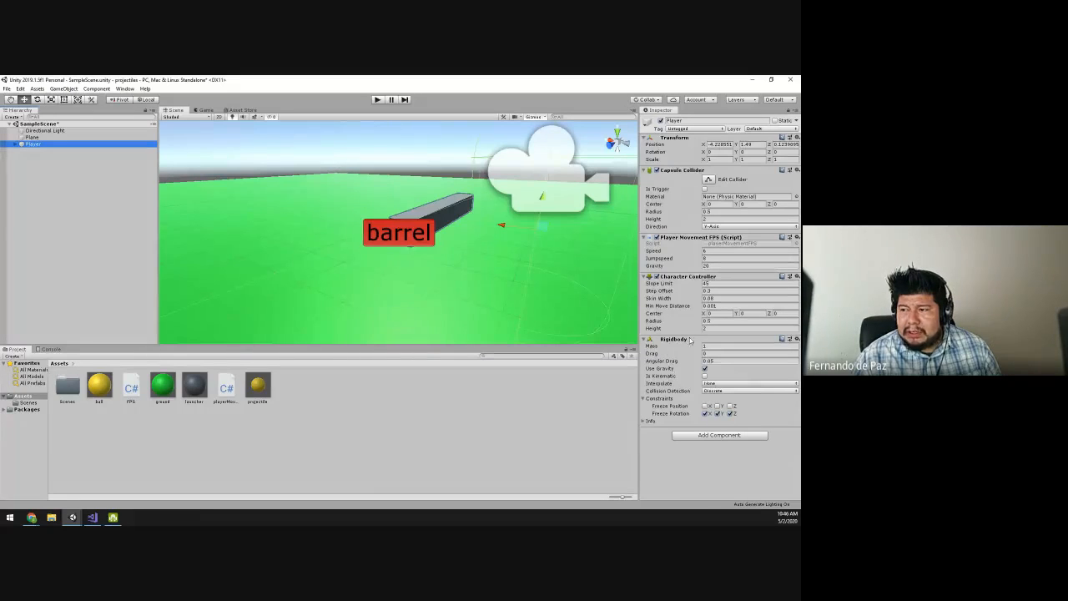
pyautogui.click(711, 435)
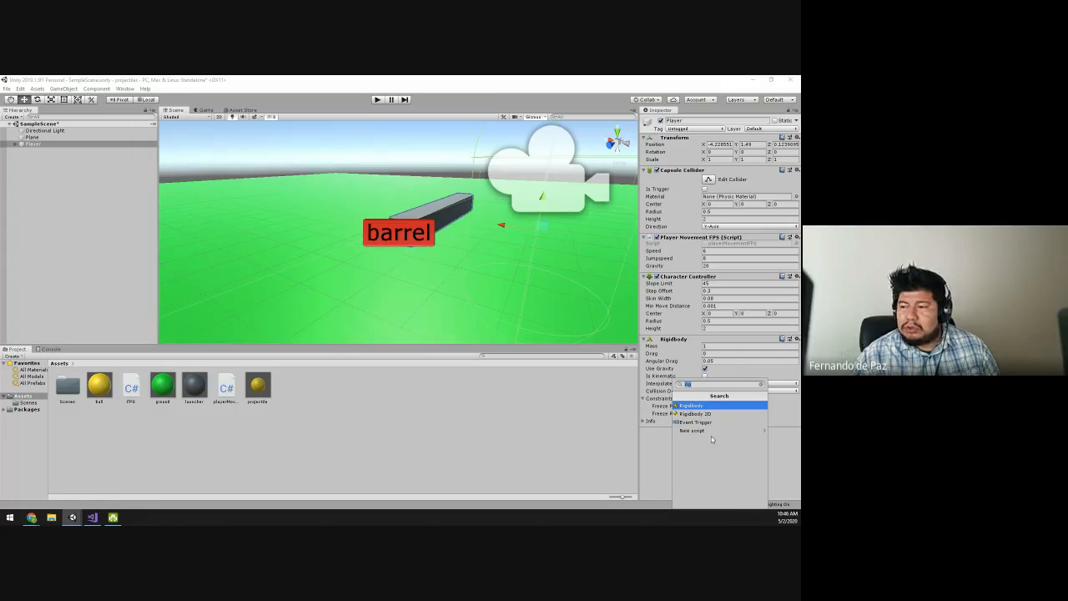
pyautogui.write('shootin')
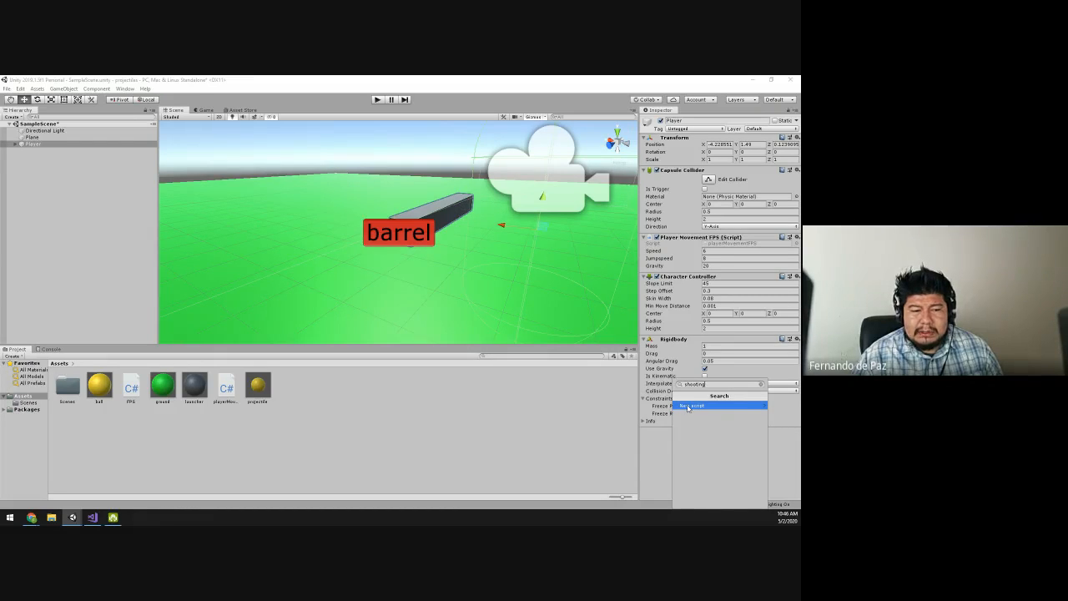
pyautogui.click(688, 407)
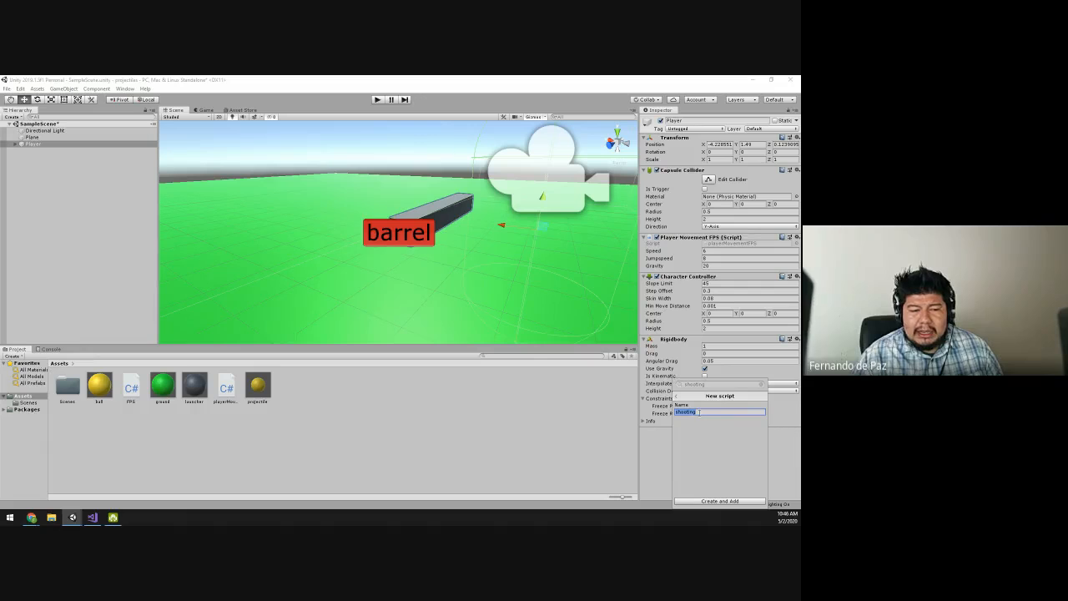
pyautogui.click(708, 501)
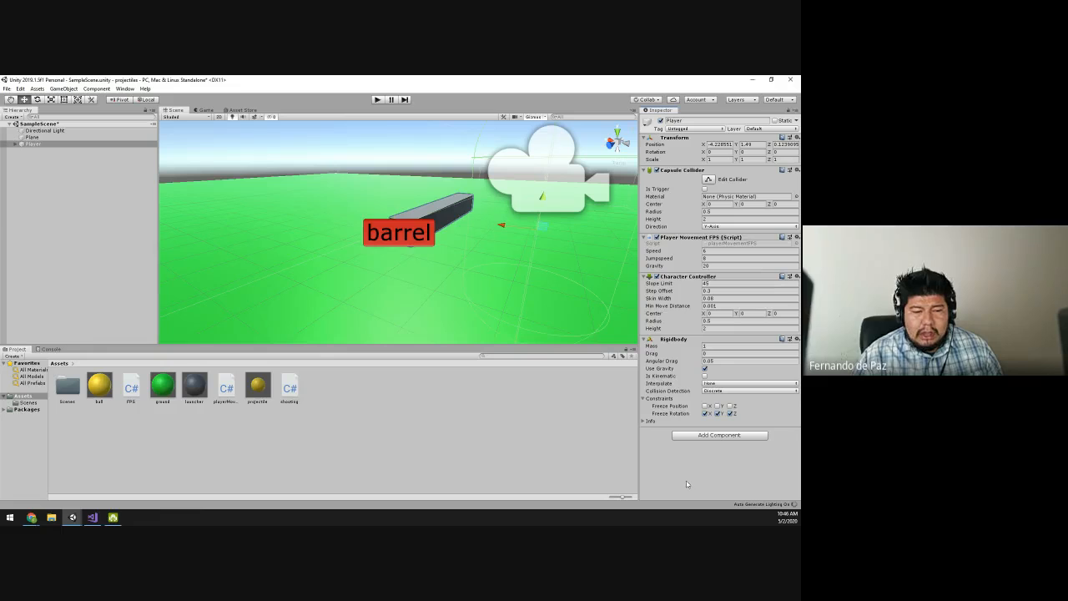
# Step: Open the shooting script in Visual Studio and enlarge the code text for reading
pyautogui.doubleClick(290, 388)
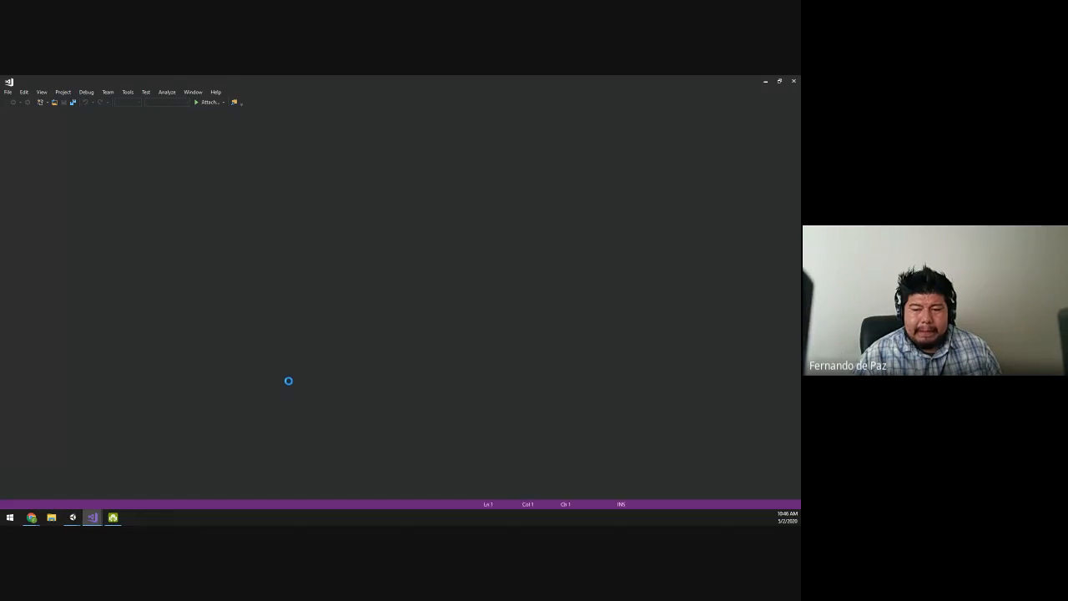
pyautogui.keyDown('ctrl'); pyautogui.scroll(3, 170, 285); pyautogui.keyUp('ctrl')
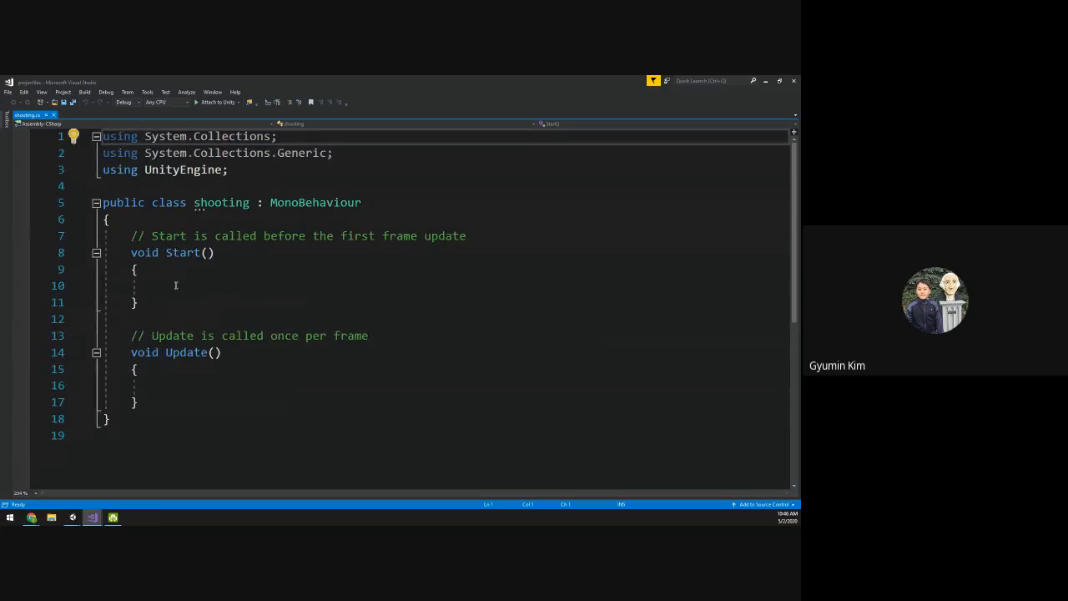
pyautogui.scroll(-1, 177, 285)
pyautogui.scroll(1, 178, 285)
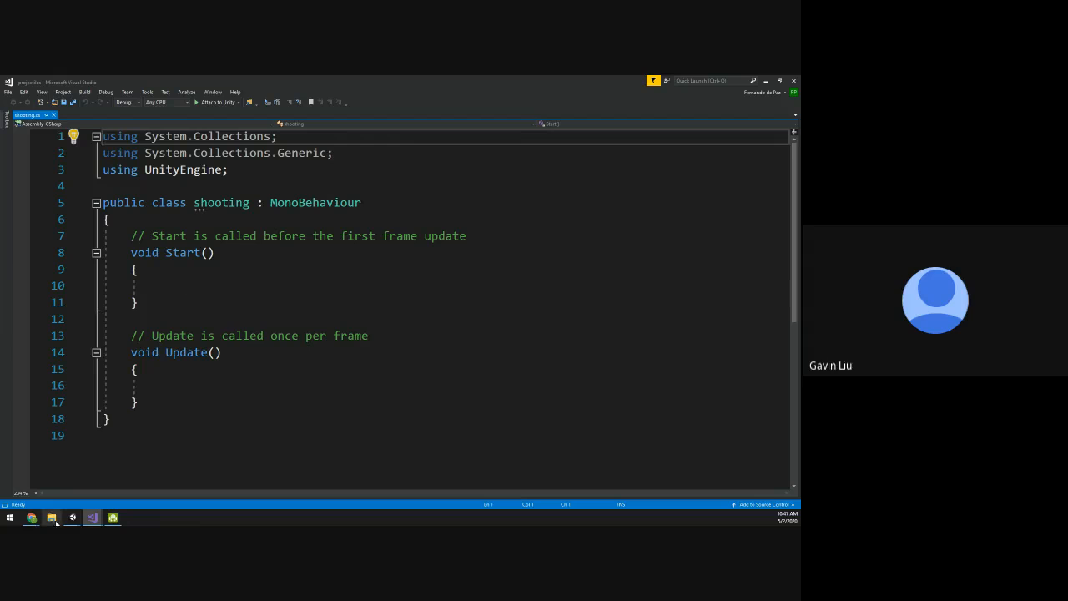
# Step: Switch back to Unity and locate the Shooting script among the Player's components and in the Assets folder
pyautogui.moveTo(72, 517)
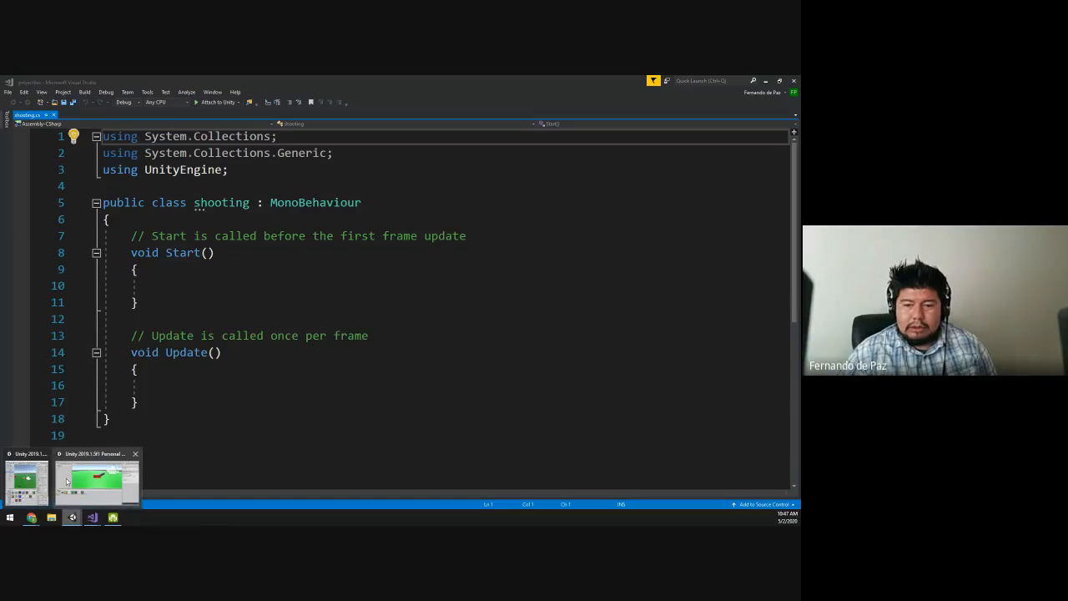
pyautogui.click(73, 474)
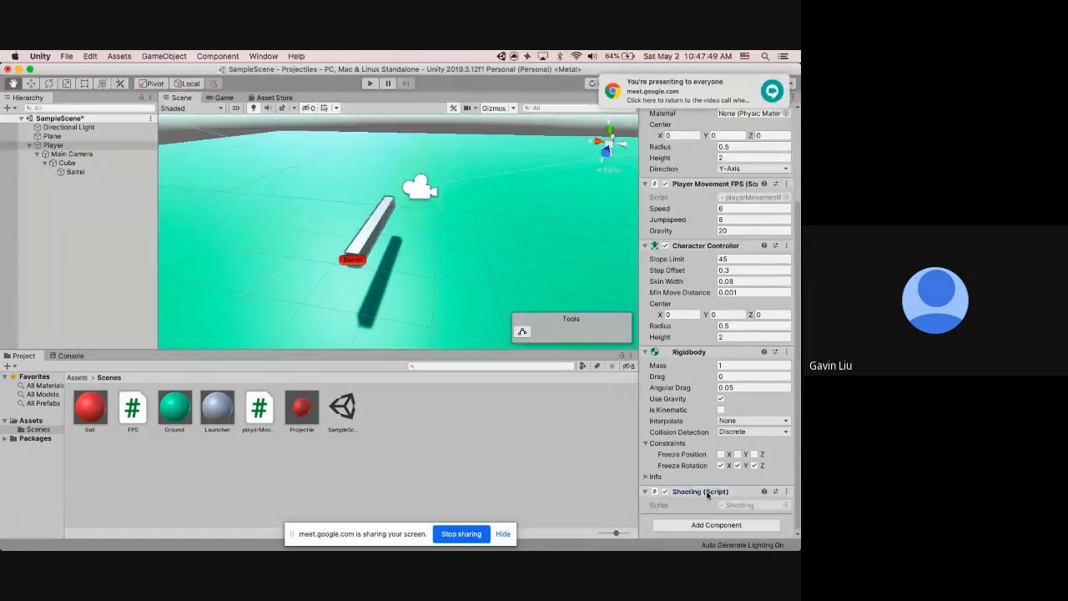
pyautogui.scroll(1, 708, 494)
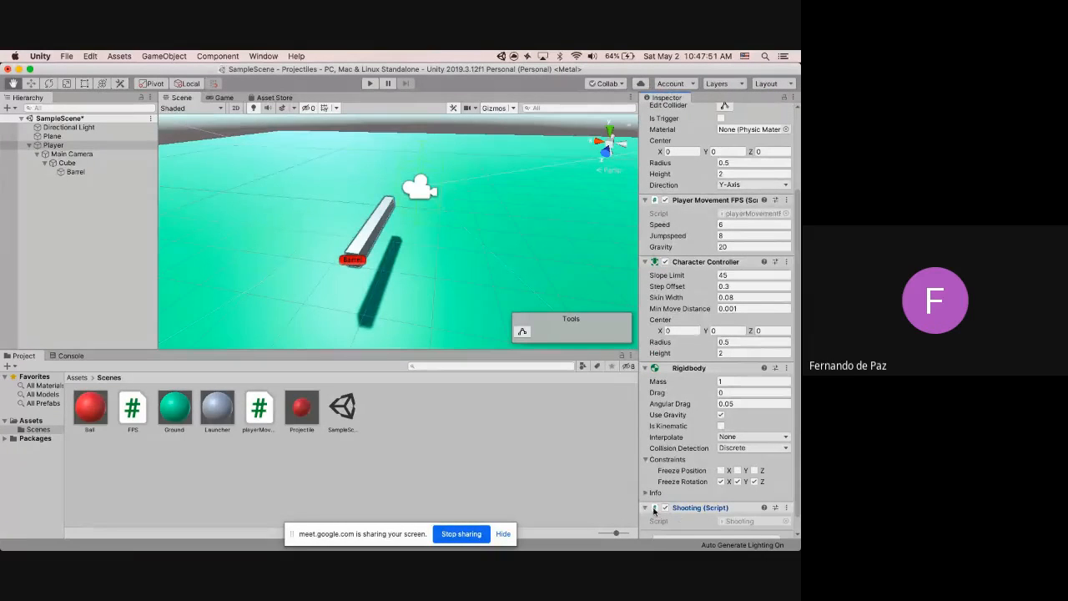
pyautogui.scroll(-1, 655, 501)
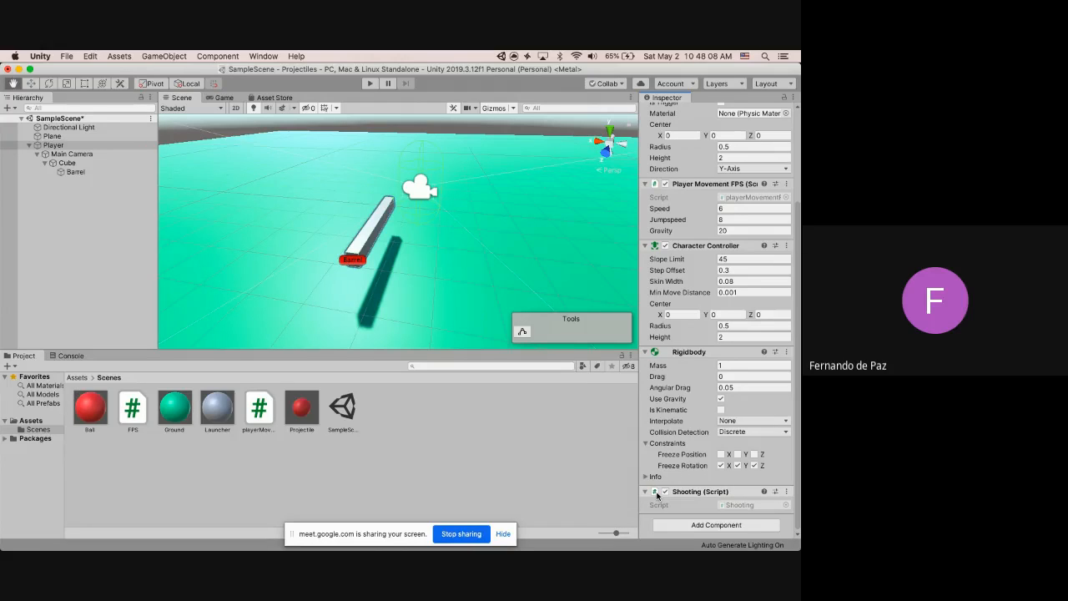
pyautogui.click(30, 421)
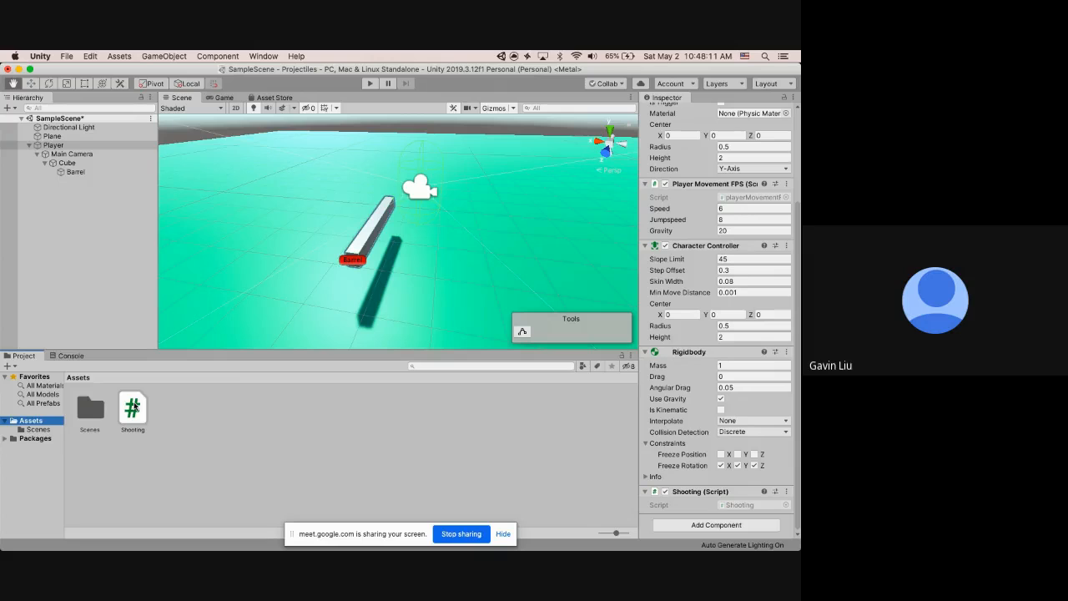
# Step: Switch to the Google Meet call in Chrome and stop presenting the screen
pyautogui.hotkey('ctrl', 'Left')
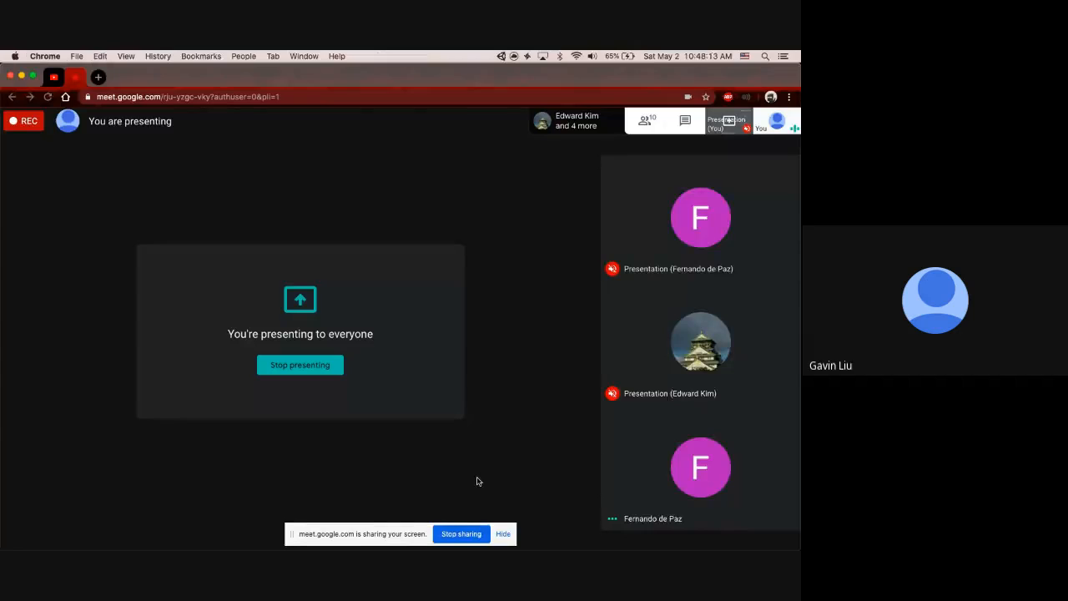
pyautogui.click(725, 535)
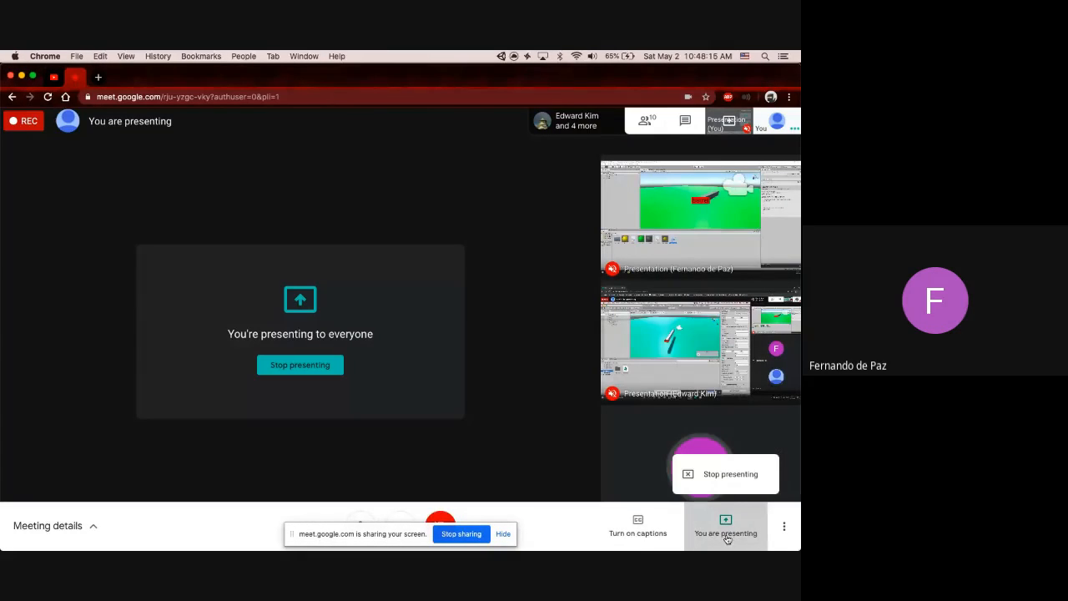
pyautogui.click(720, 475)
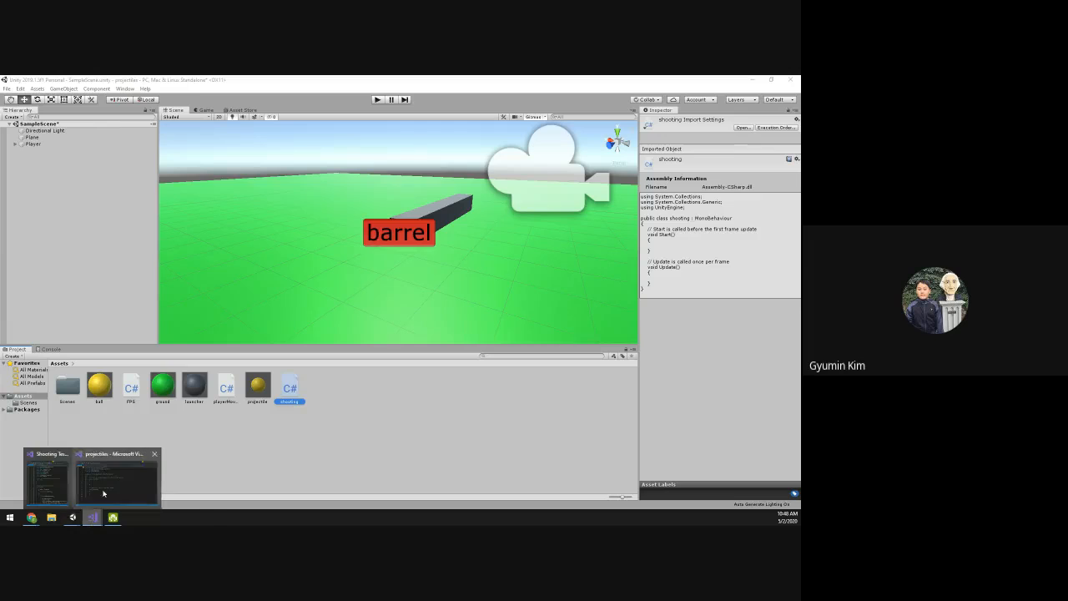
# Step: Search the web for outlook in a new Chrome tab
pyautogui.click(102, 489)
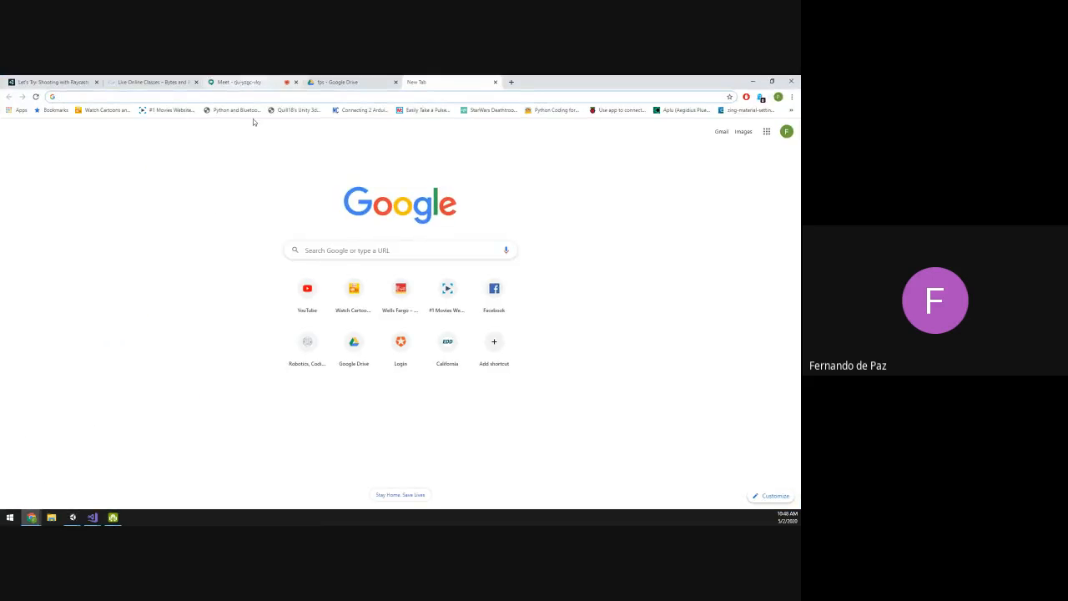
pyautogui.write('outlook')
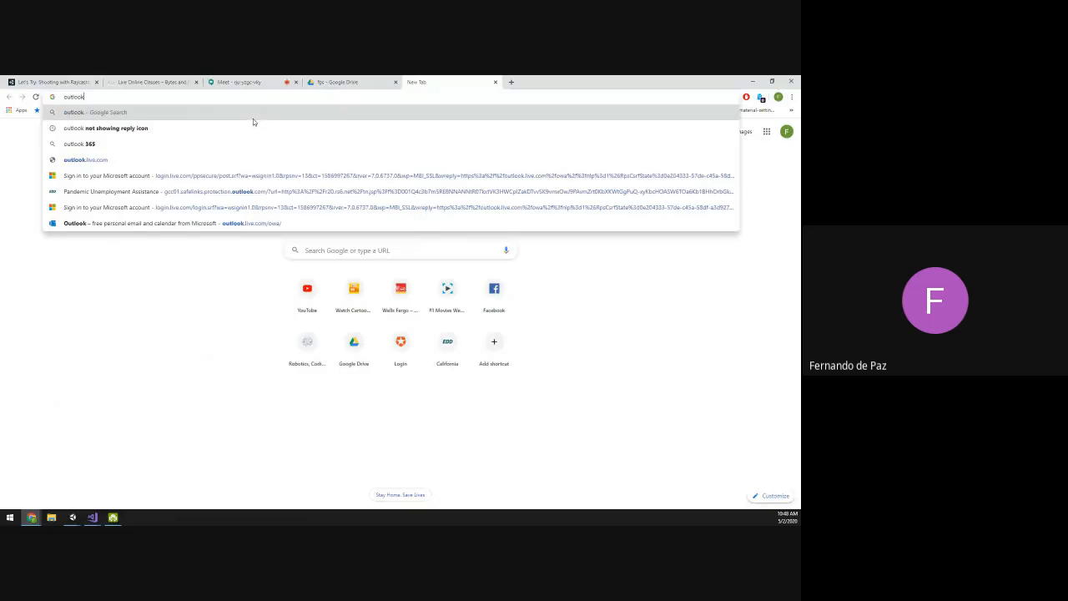
pyautogui.press('Return')
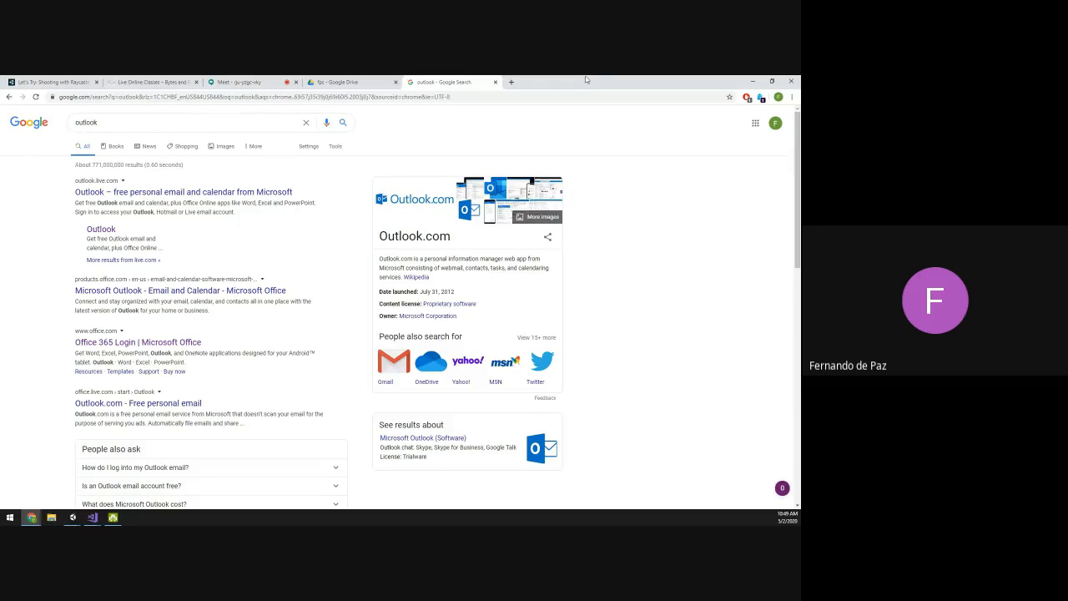
# Step: Switch to the shooting script in Visual Studio and check the signed-in account and the available help options
pyautogui.hotkey('alt', 'Tab')
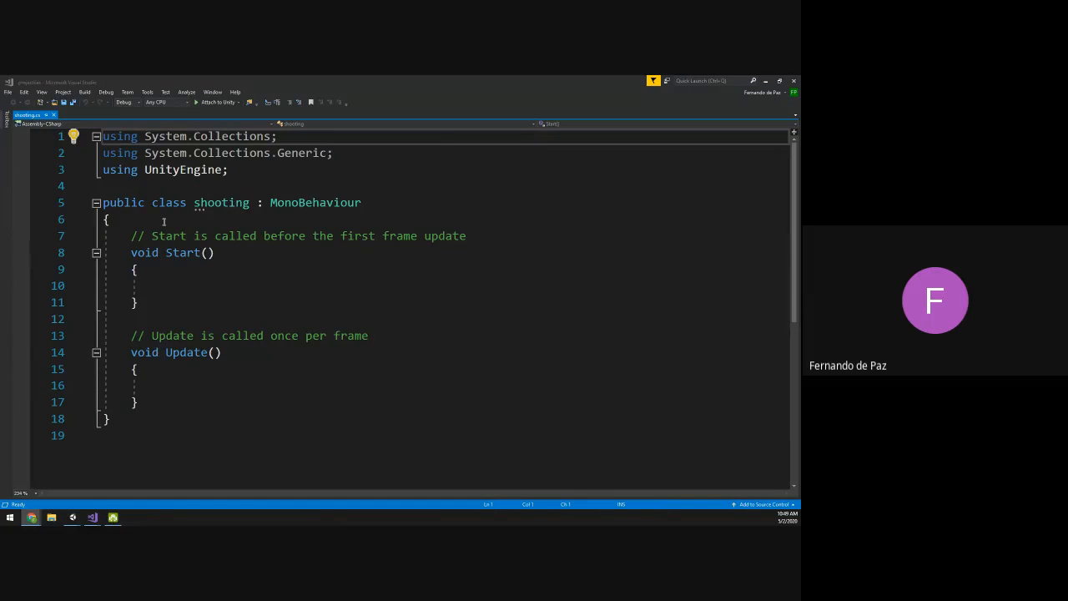
pyautogui.click(762, 92)
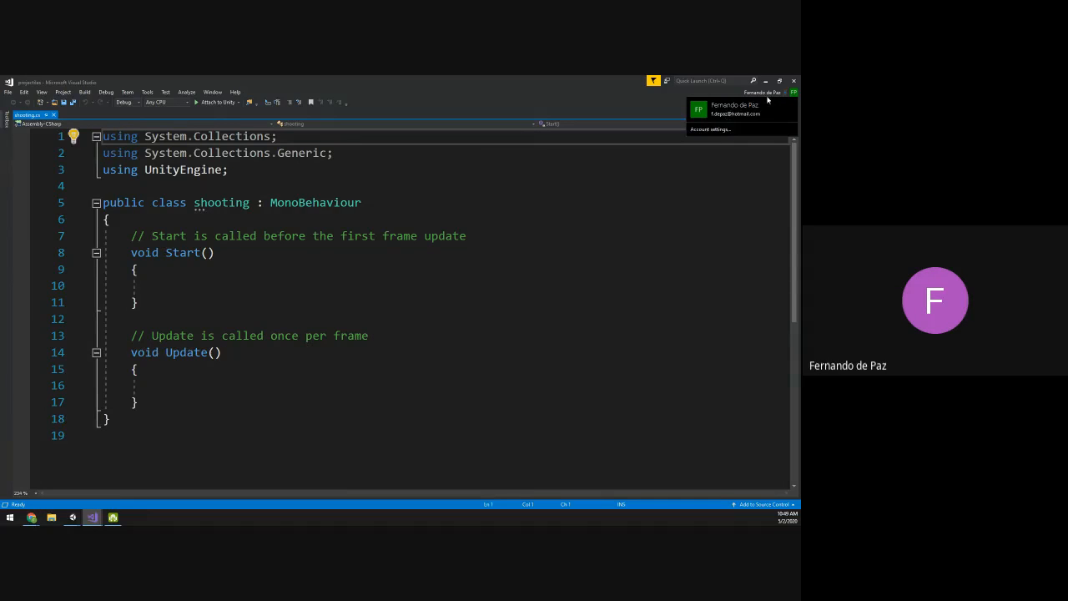
pyautogui.click(795, 94)
pyautogui.click(795, 95)
pyautogui.click(235, 91)
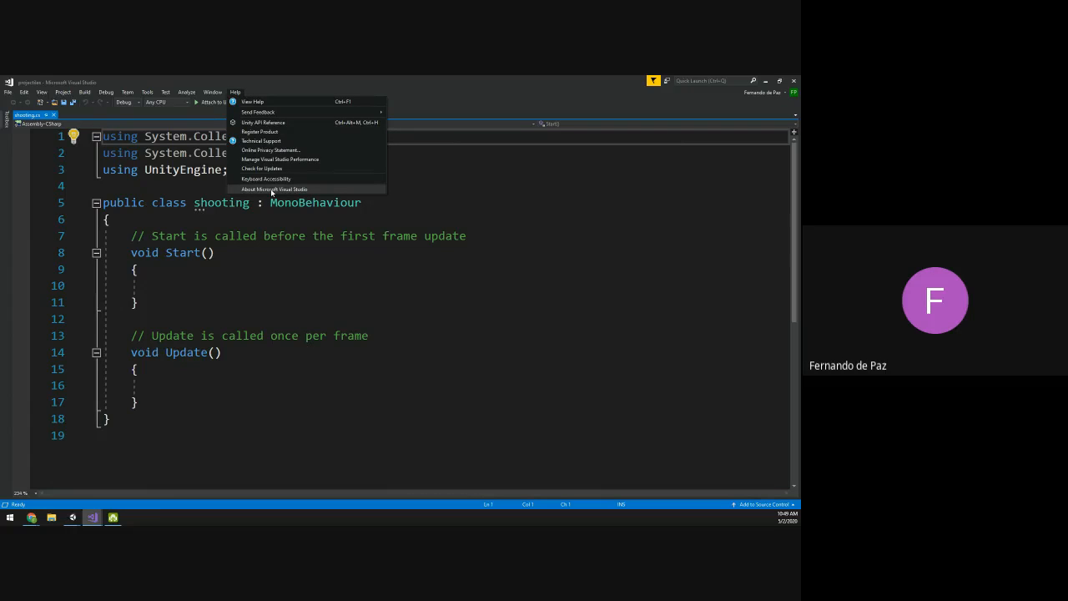
pyautogui.moveTo(103, 219); pyautogui.dragTo(140, 269)
pyautogui.click(182, 252)
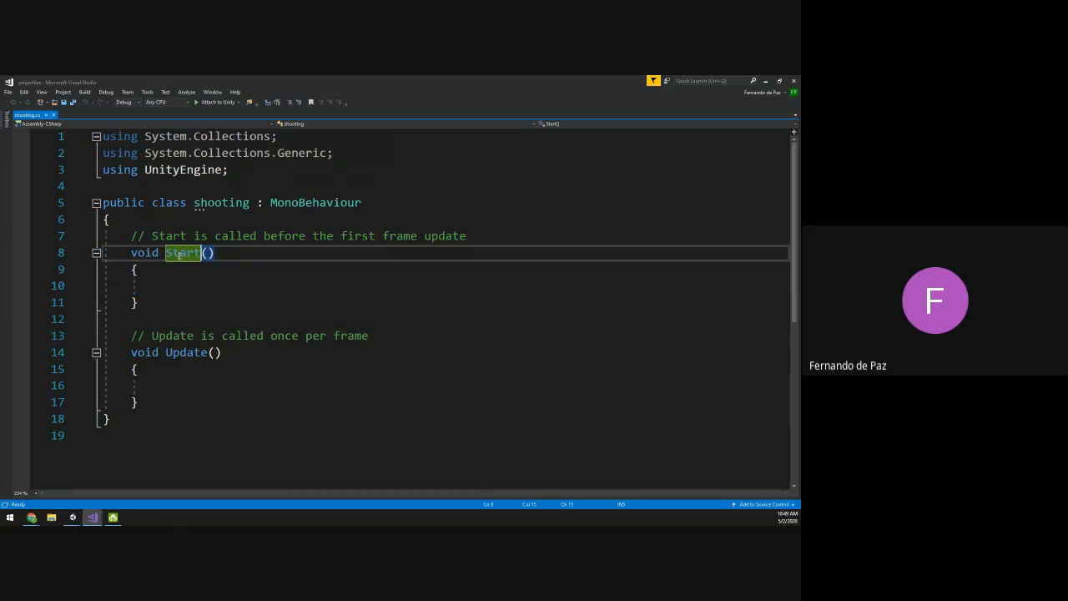
pyautogui.click(281, 271)
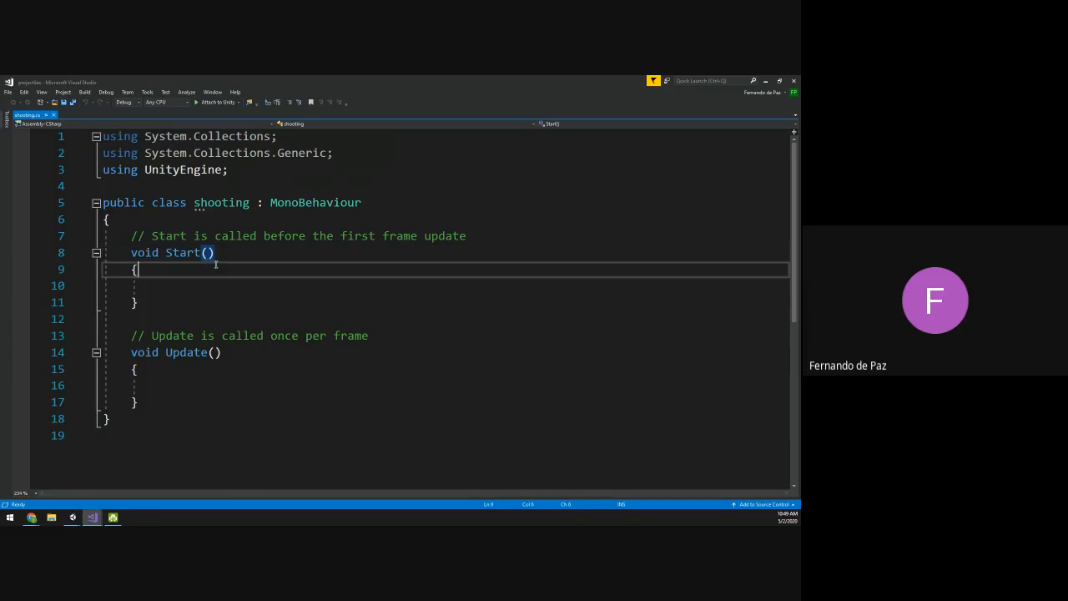
pyautogui.click(161, 287)
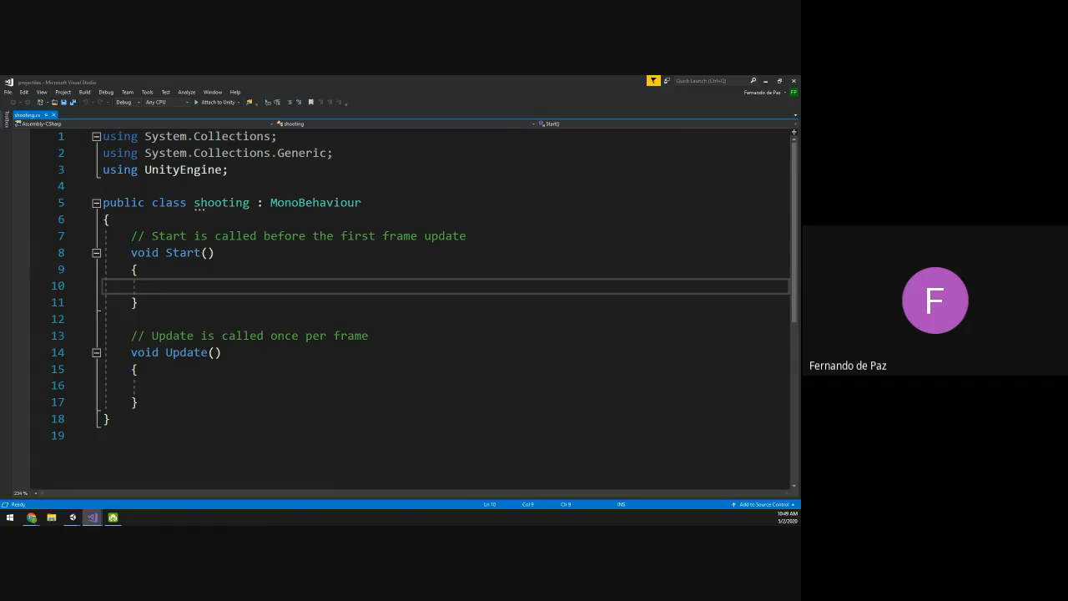
pyautogui.click(32, 517)
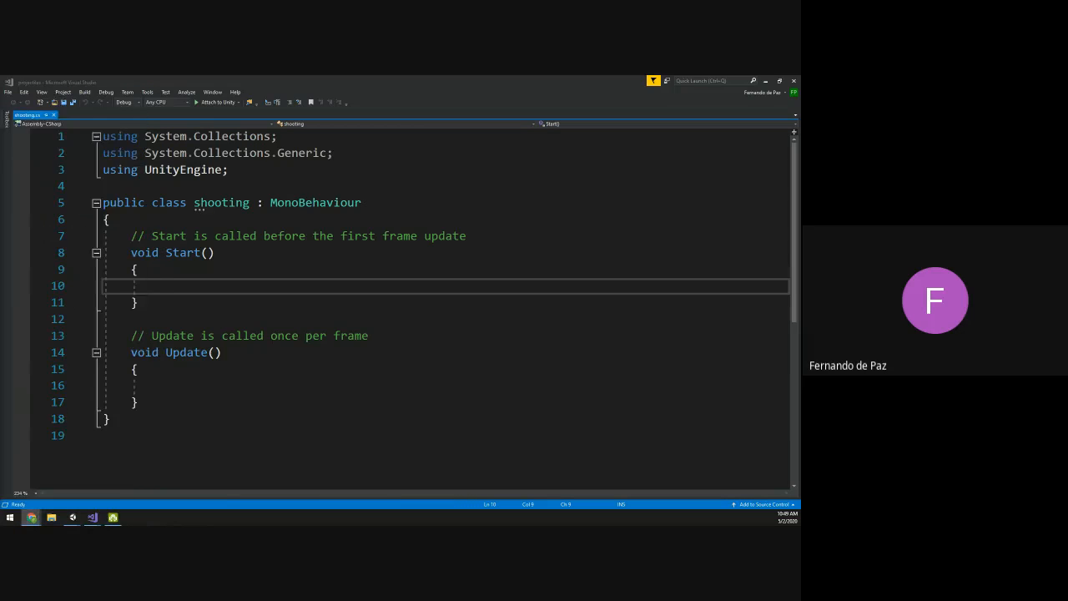
# Step: Insert an empty line at the start of the shooting class and inspect the Player's Speed and Jumpspeed script fields in Unity
pyautogui.click(156, 222)
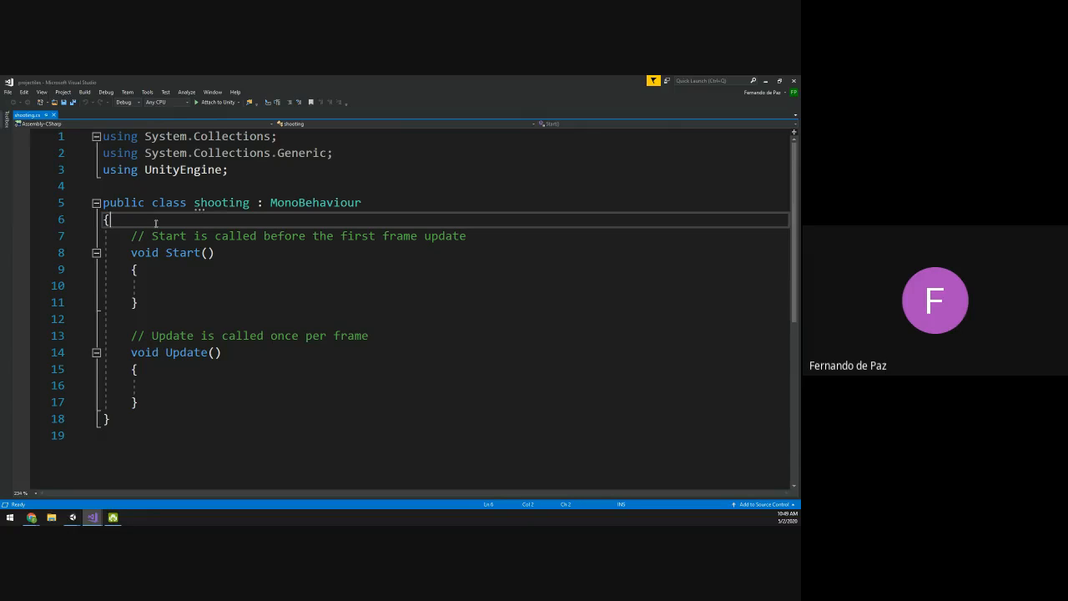
pyautogui.press('Return')
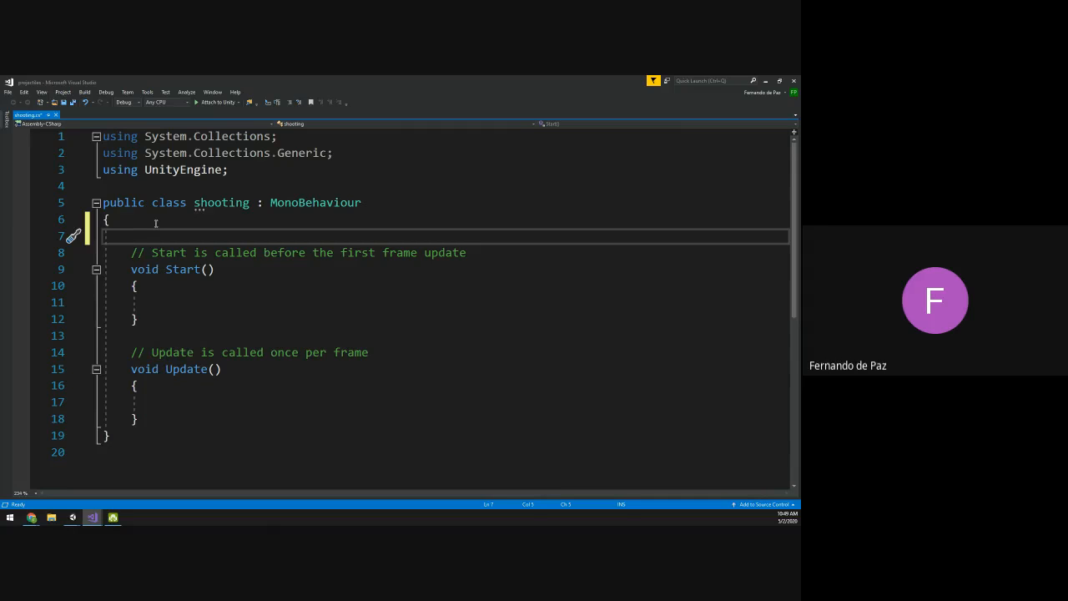
pyautogui.moveTo(73, 518)
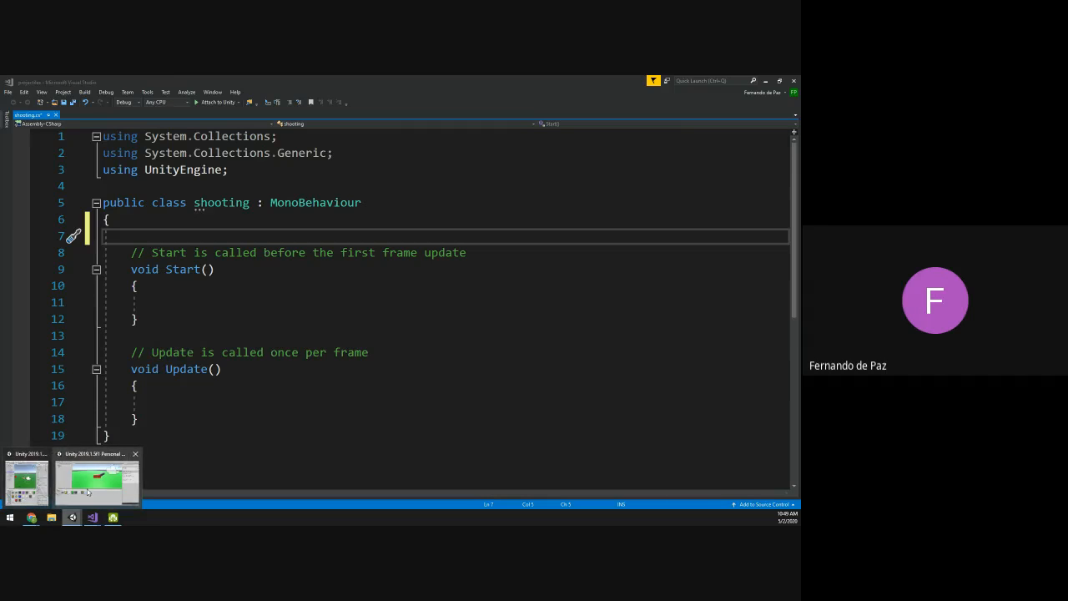
pyautogui.click(86, 492)
pyautogui.click(33, 143)
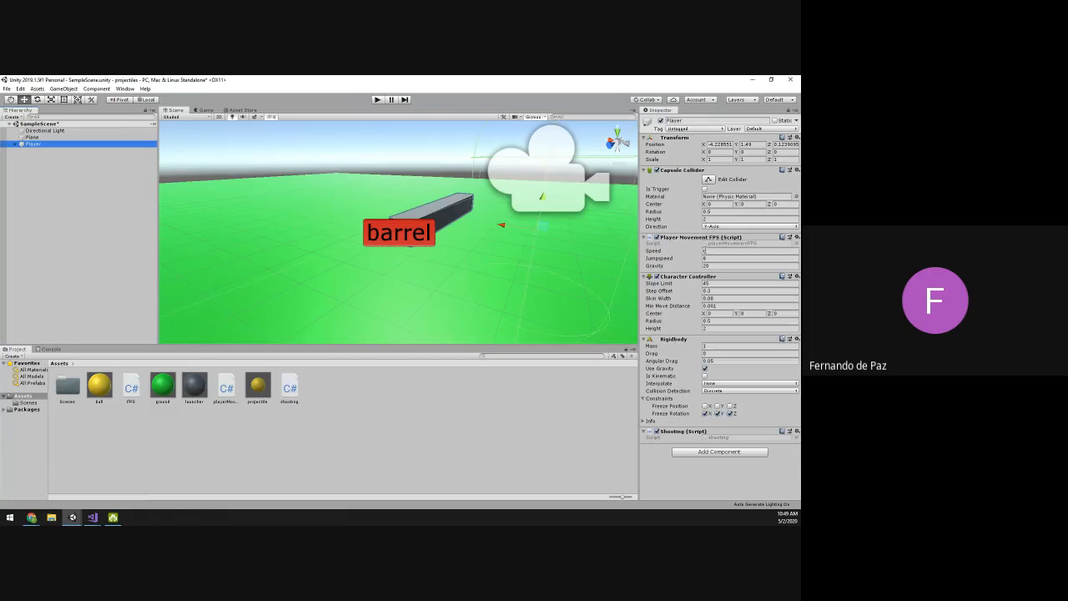
pyautogui.click(708, 251)
pyautogui.click(714, 257)
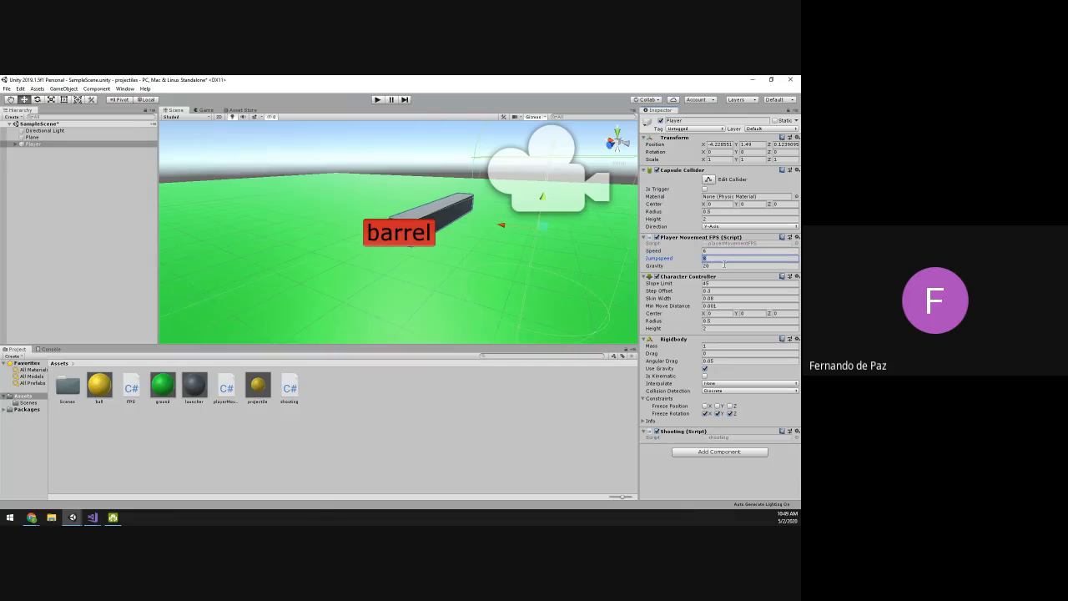
pyautogui.click(752, 79)
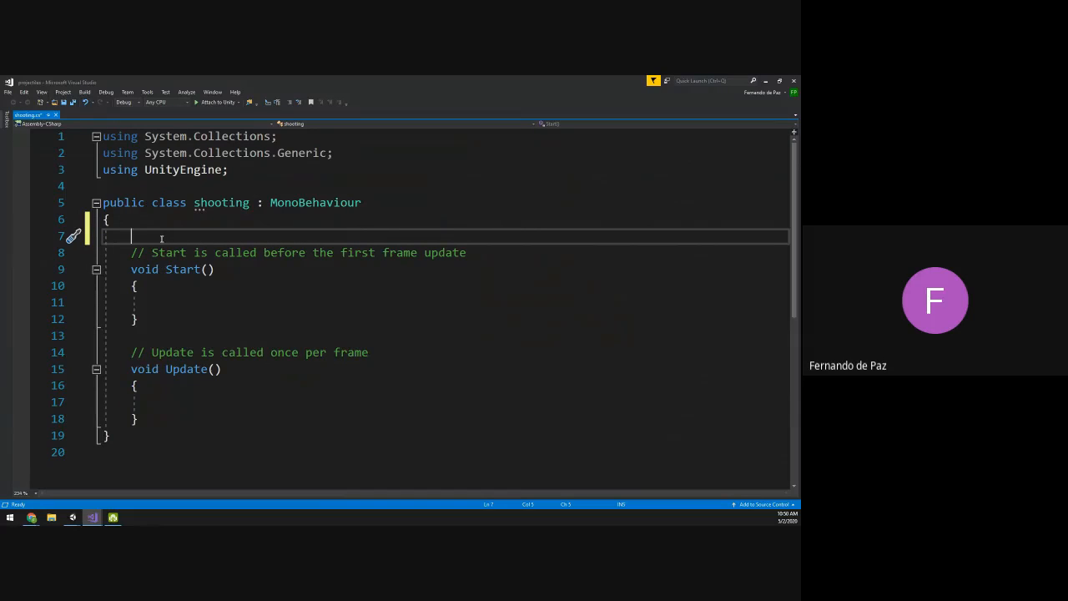
# Step: Declare the variable public float frequency = .5f; at the start of the shooting class
pyautogui.write('public')
pyautogui.write('float')
pyautogui.write('sho')
pyautogui.press('BackSpace')
pyautogui.press('BackSpace')
pyautogui.press('BackSpace')
pyautogui.write('frequency = ')
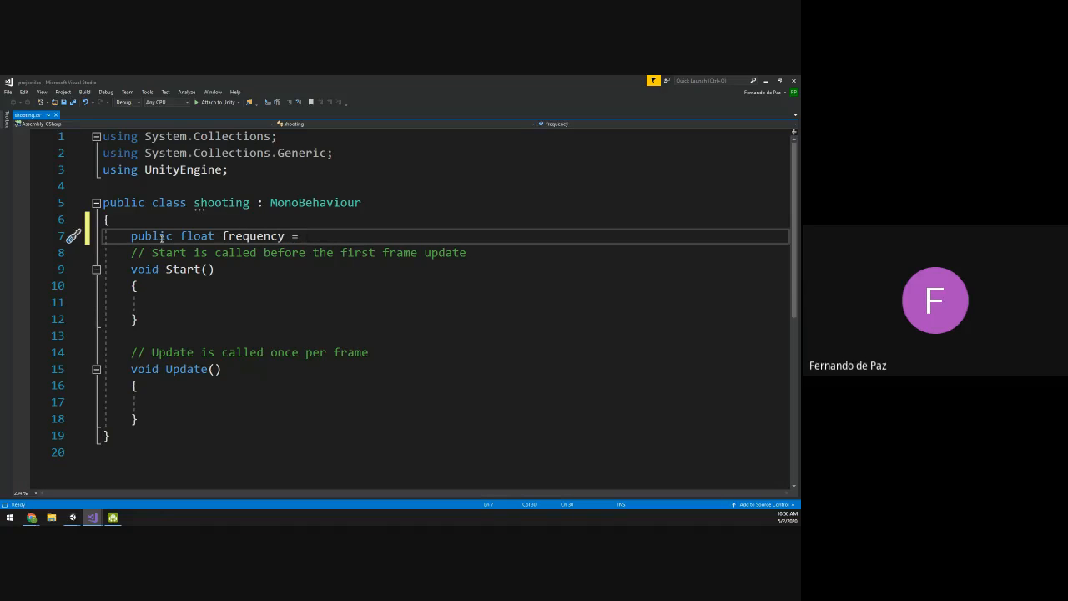
pyautogui.write('.5f;')
# Step: Highlight the .5 value, the float type and the f suffix in the frequency declaration
pyautogui.hotkey('shift', 'Right')
pyautogui.hotkey('shift', 'Right')
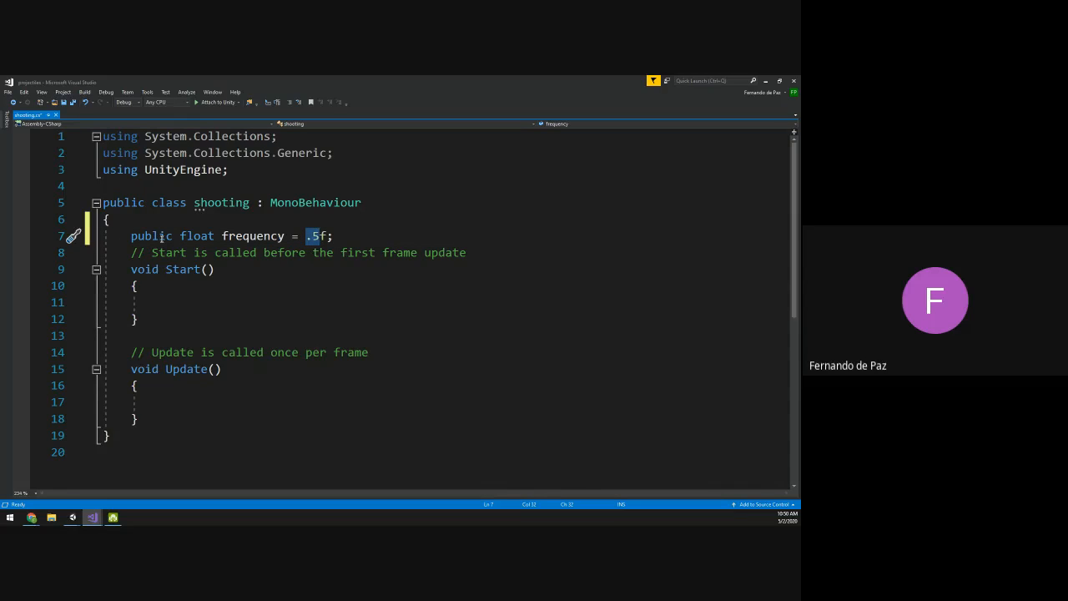
pyautogui.click(320, 236)
pyautogui.moveTo(308, 236); pyautogui.dragTo(321, 236)
pyautogui.doubleClick(207, 237)
pyautogui.moveTo(321, 236); pyautogui.dragTo(328, 236)
pyautogui.click(348, 237)
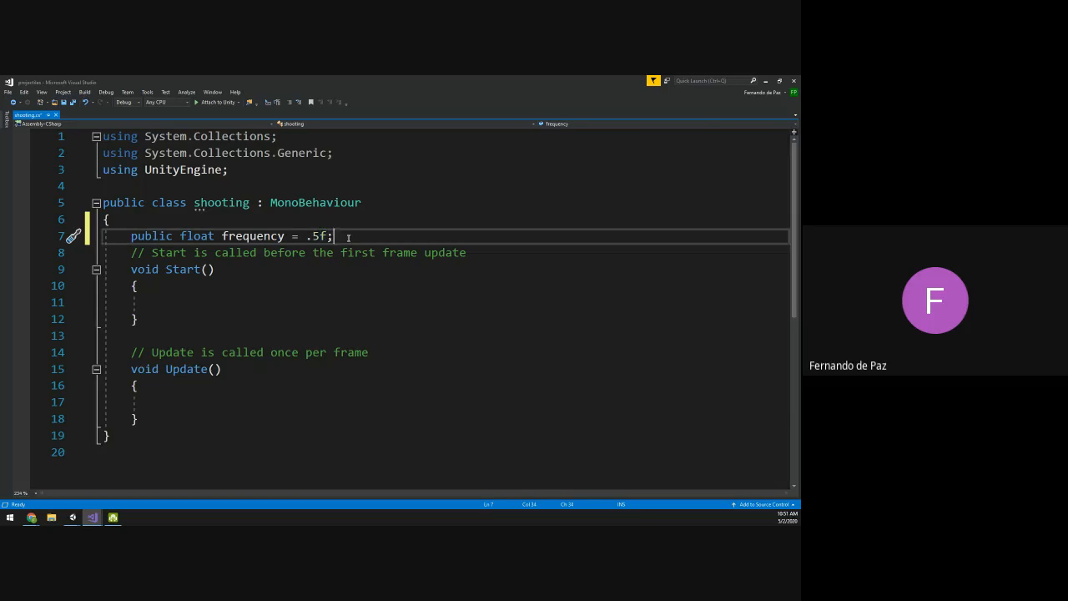
# Step: Declare public GameObject projectile; below the frequency variable and compare it with the frequency assignment
pyautogui.press('Return')
pyautogui.write('pub')
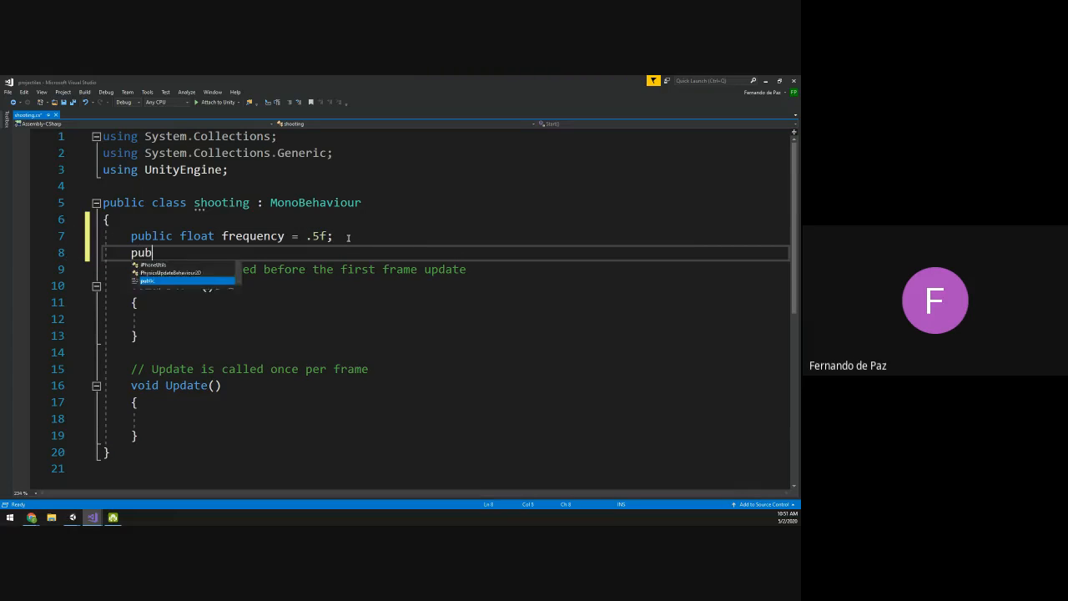
pyautogui.write('lic GameObject ')
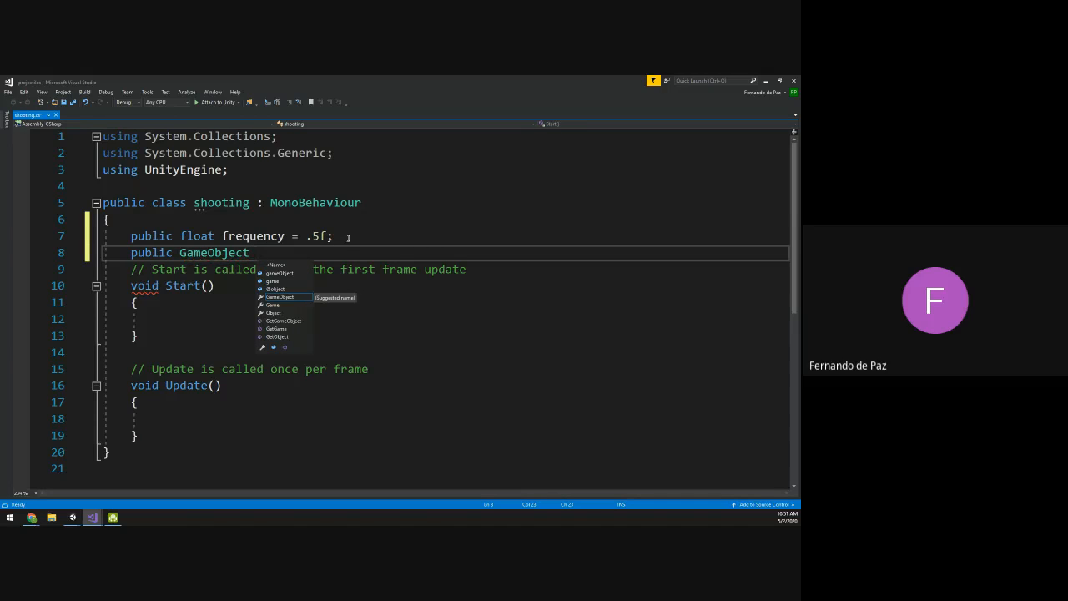
pyautogui.write('projectile;')
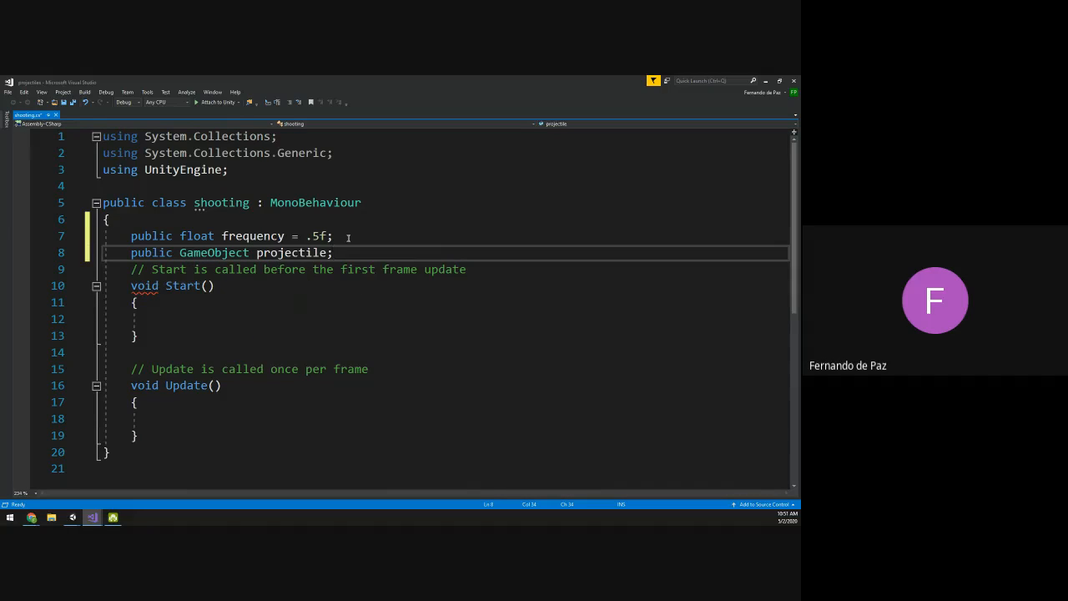
pyautogui.press('Return')
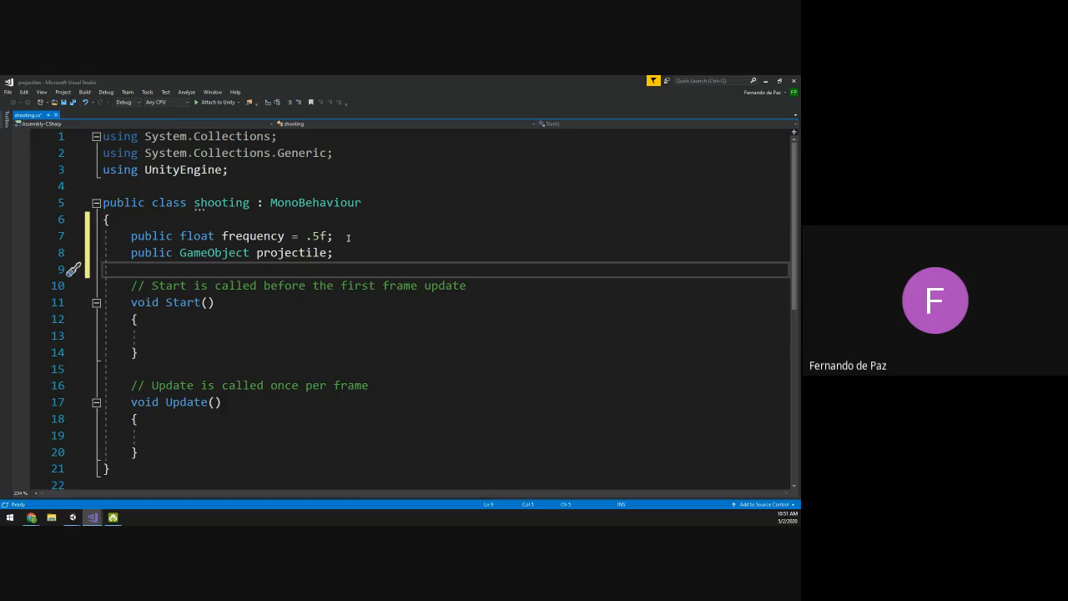
pyautogui.moveTo(292, 236); pyautogui.dragTo(334, 236)
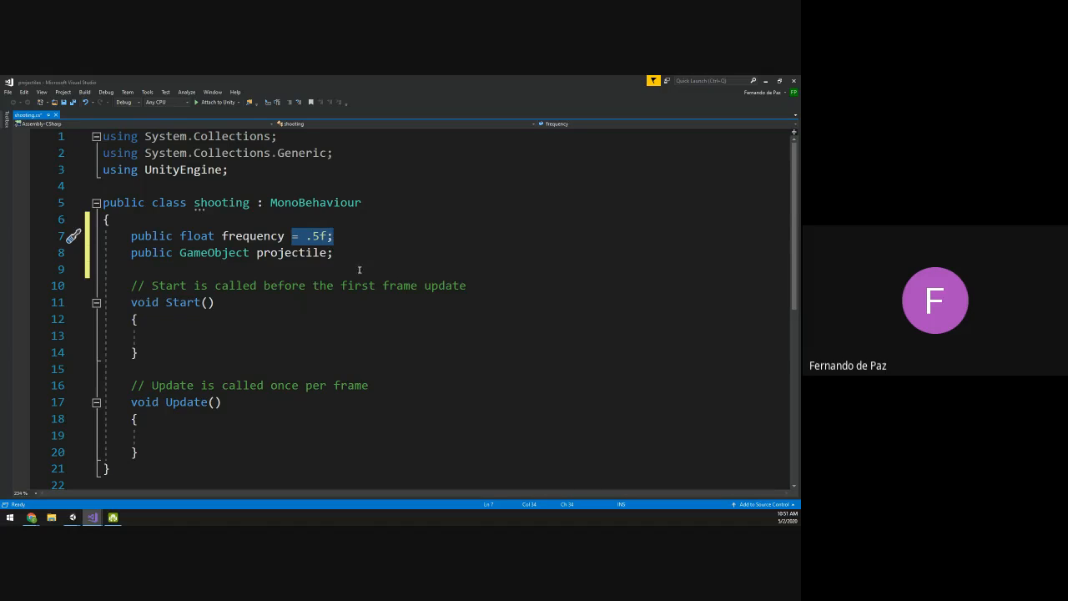
# Step: Declare public Transform barrel; on a new line below the projectile variable
pyautogui.click(328, 256)
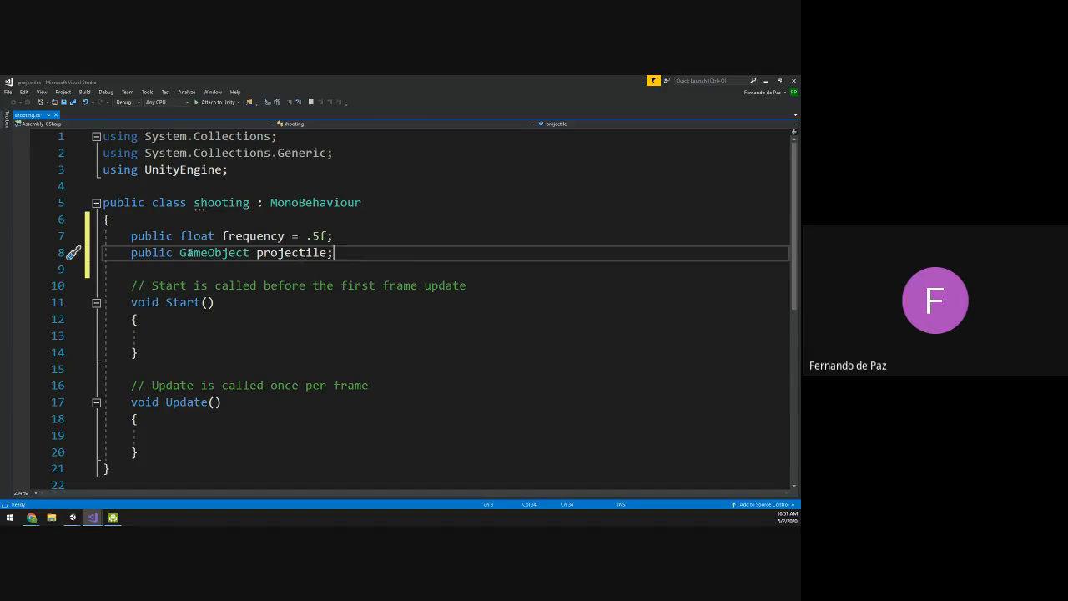
pyautogui.press('Return')
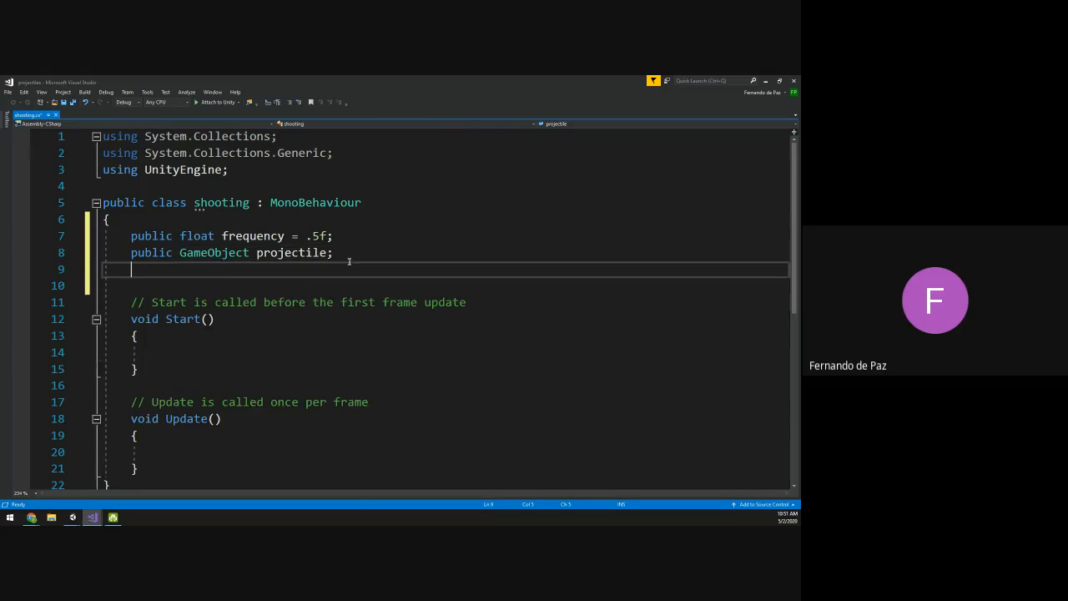
pyautogui.write('public Transform ')
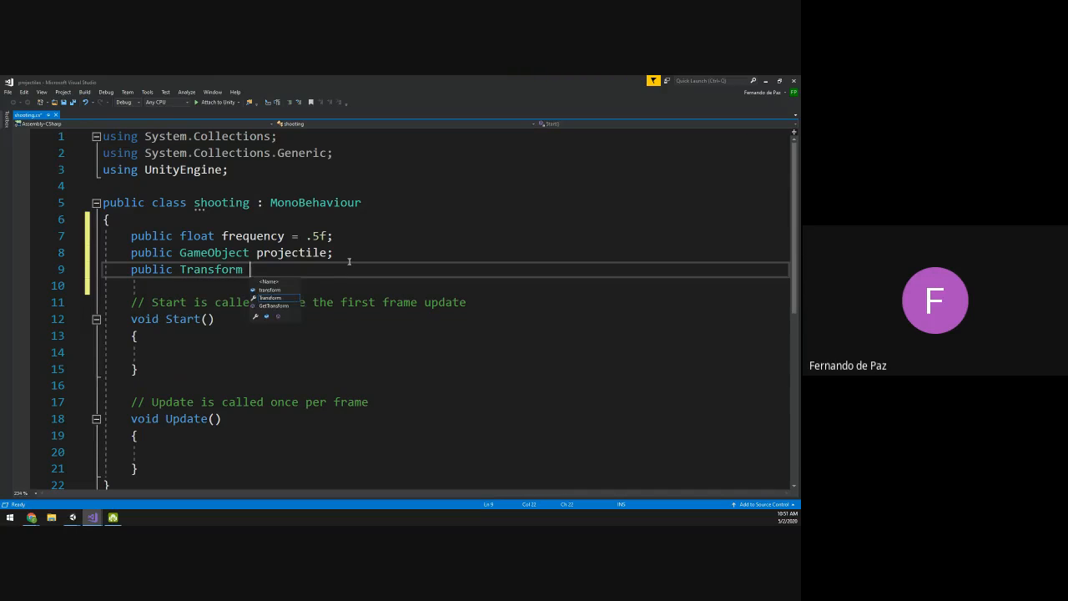
pyautogui.write('barrel;')
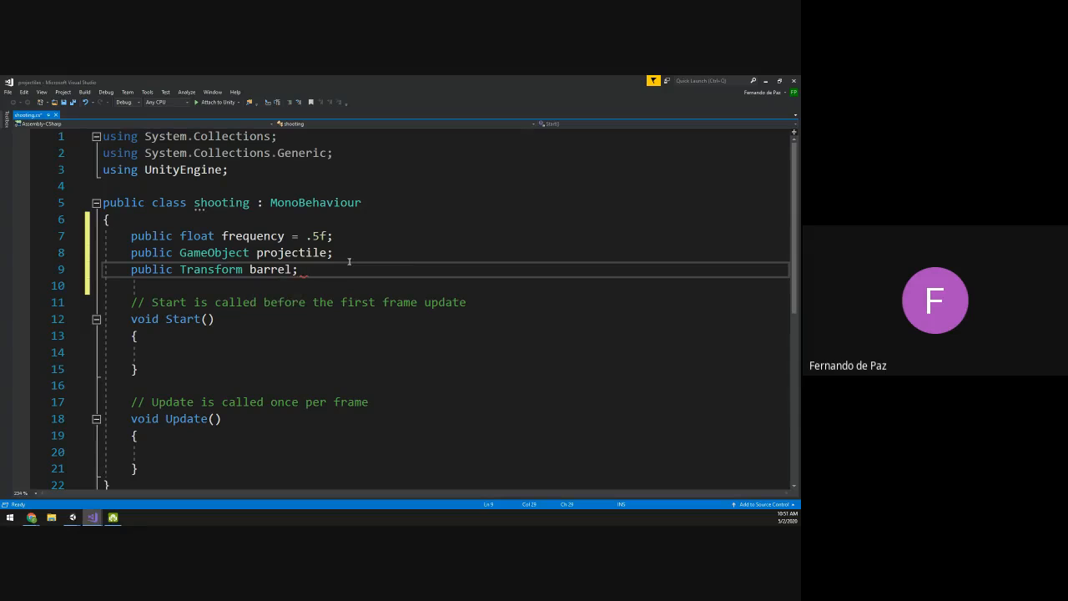
pyautogui.doubleClick(269, 269)
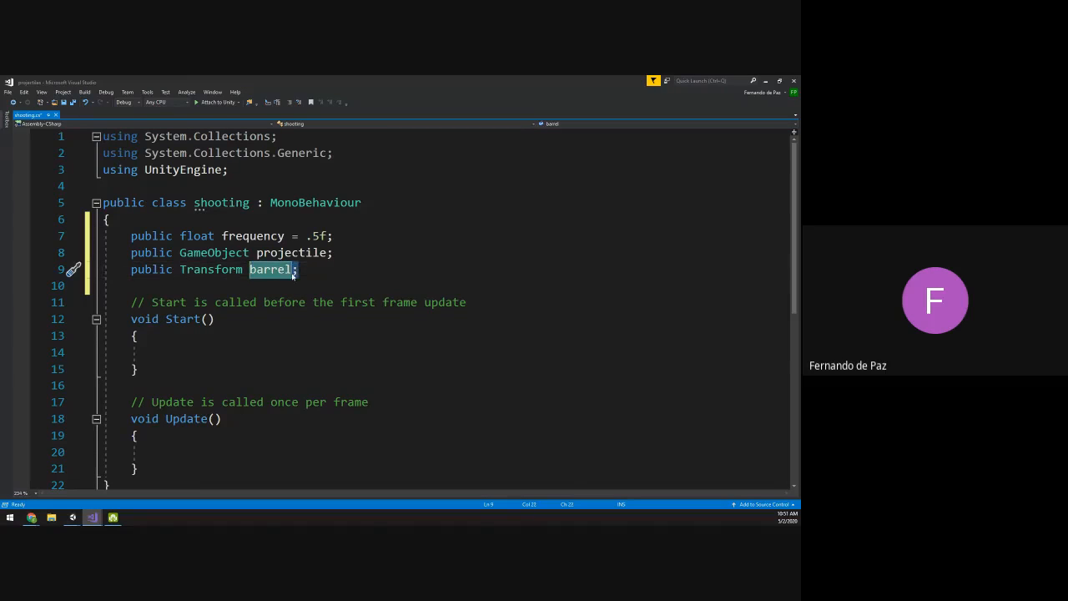
pyautogui.click(299, 269)
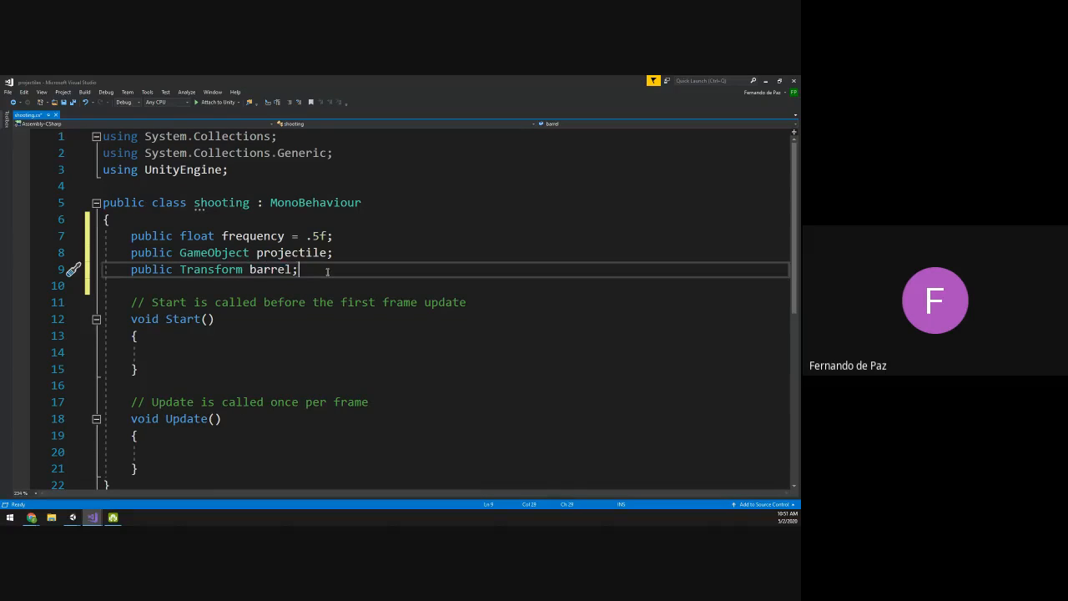
# Step: Declare public float projectileSpeed = 60; on a new line below the barrel variable
pyautogui.press('Return')
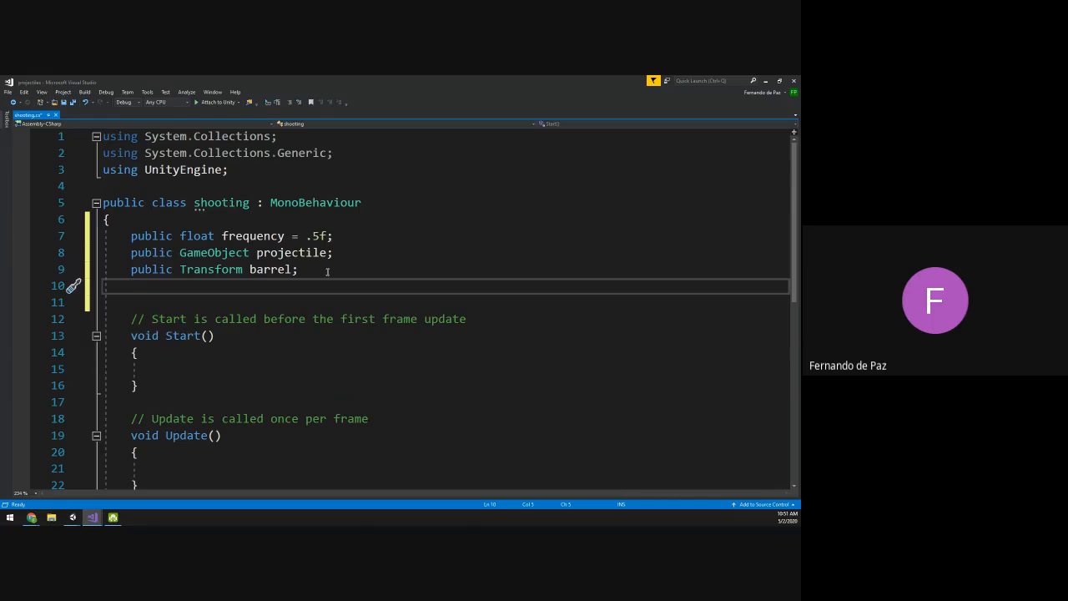
pyautogui.write('pu')
pyautogui.write('c float ')
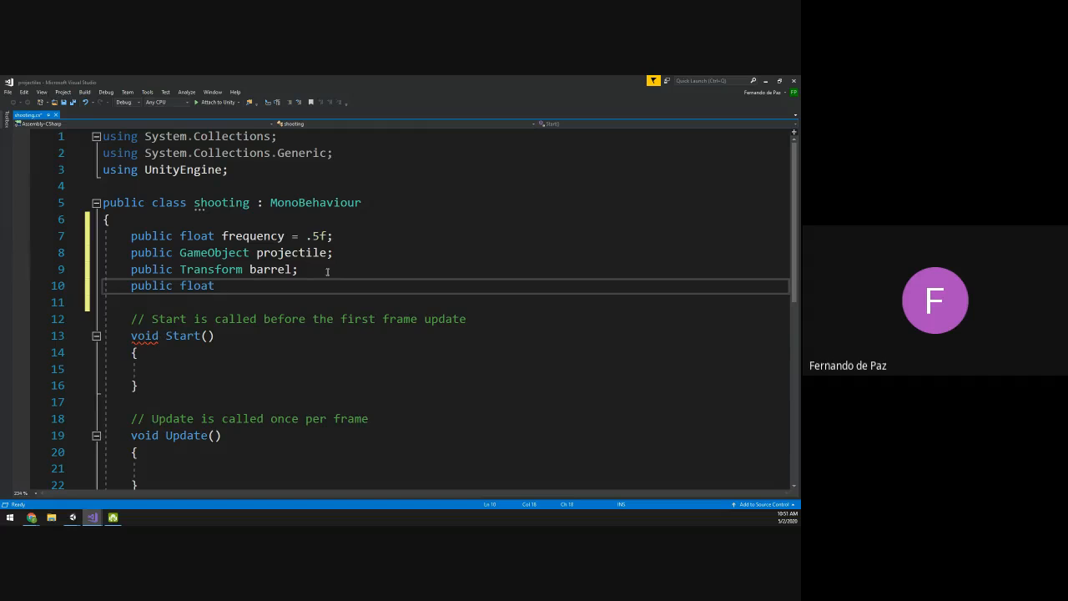
pyautogui.write('proje')
pyautogui.write('citle')
pyautogui.press('BackSpace')
pyautogui.press('BackSpace')
pyautogui.press('BackSpace')
pyautogui.press('BackSpace')
pyautogui.press('BackSpace')
pyautogui.press('BackSpace')
pyautogui.press('BackSpace')
pyautogui.write('jectileSpeed =')
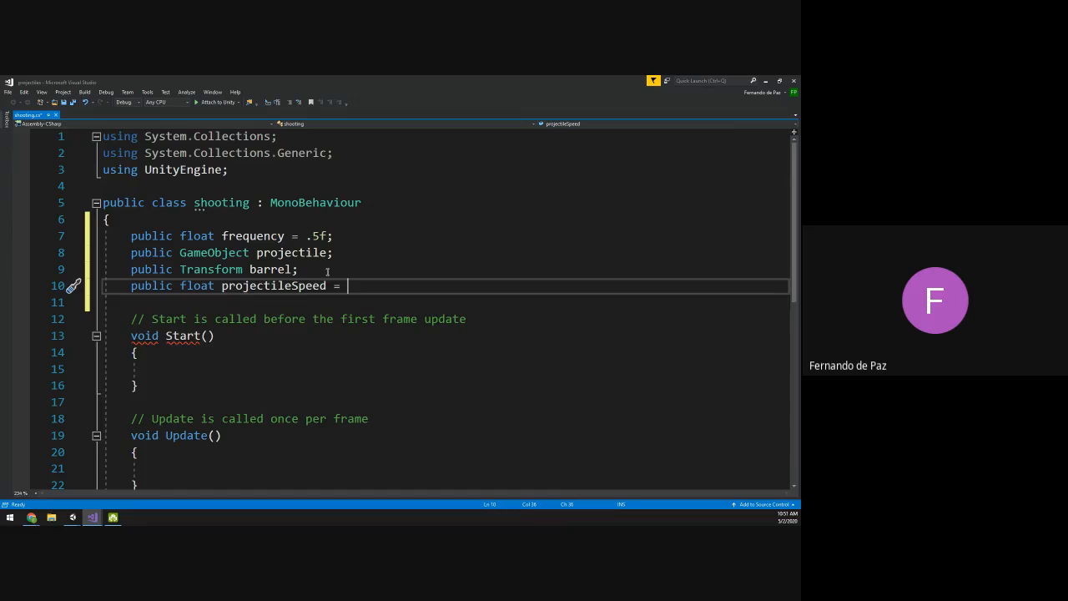
pyautogui.write('60;')
# Step: Review the four public variable declarations and compare the projectileSpeed and frequency values
pyautogui.moveTo(130, 236); pyautogui.dragTo(375, 286)
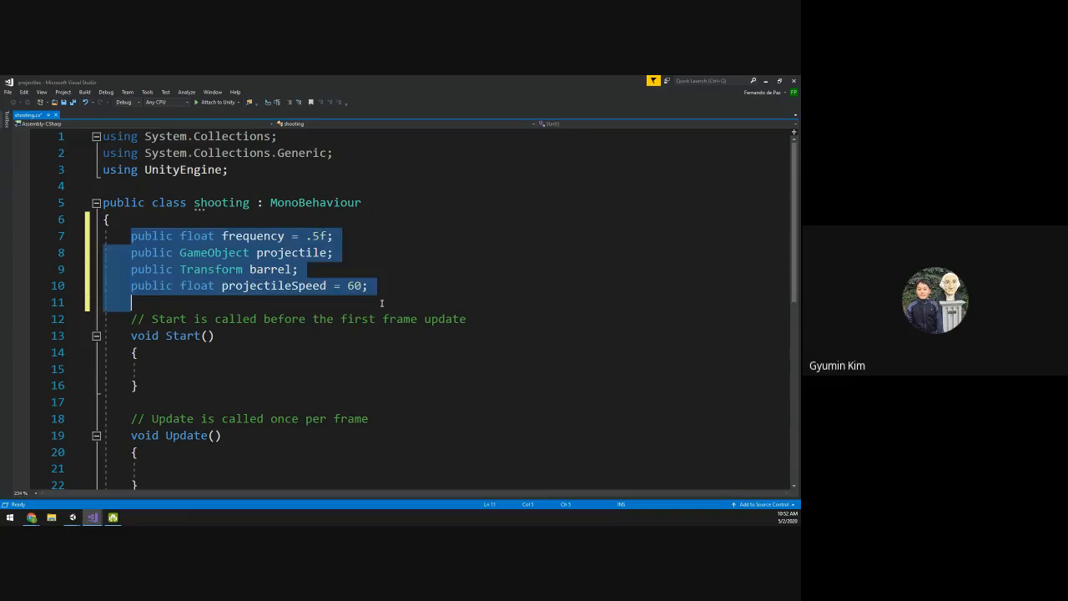
pyautogui.click(378, 299)
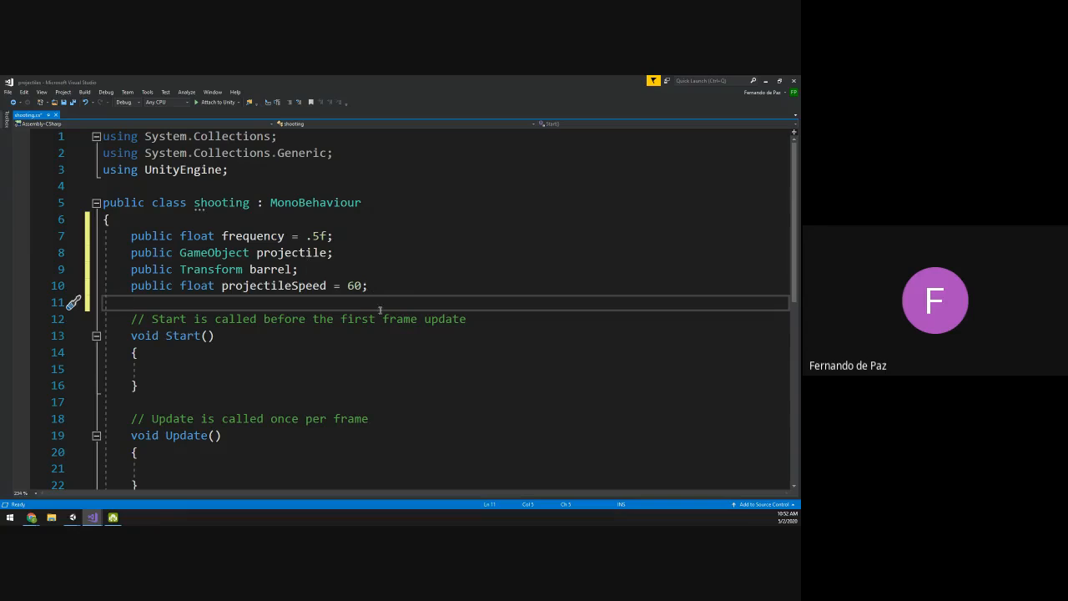
pyautogui.doubleClick(352, 285)
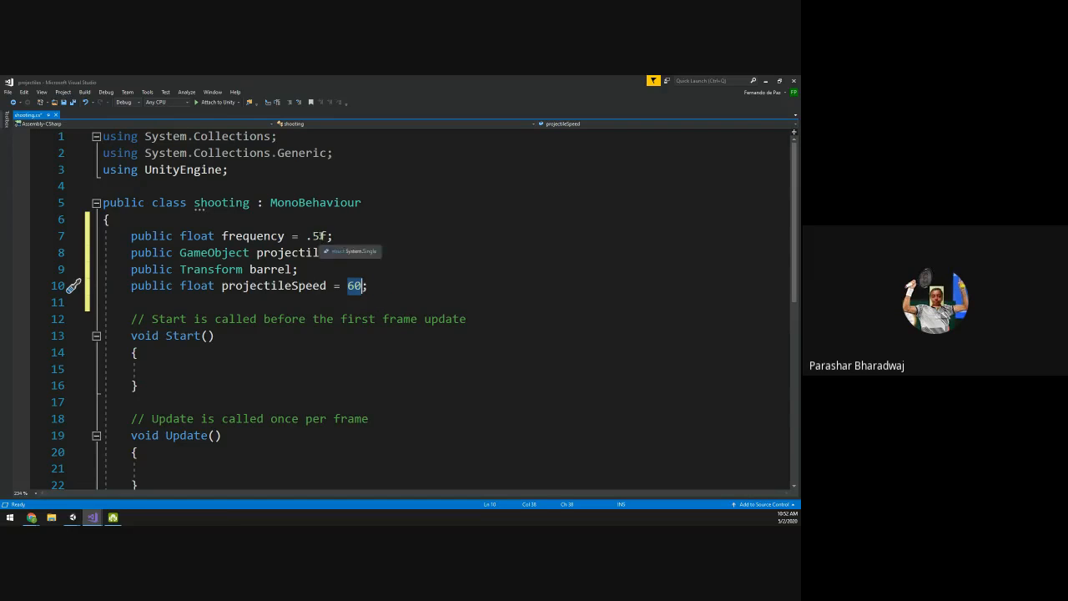
pyautogui.moveTo(306, 236); pyautogui.dragTo(320, 236)
# Step: Change the projectileSpeed value to the float literal 60f
pyautogui.click(354, 286)
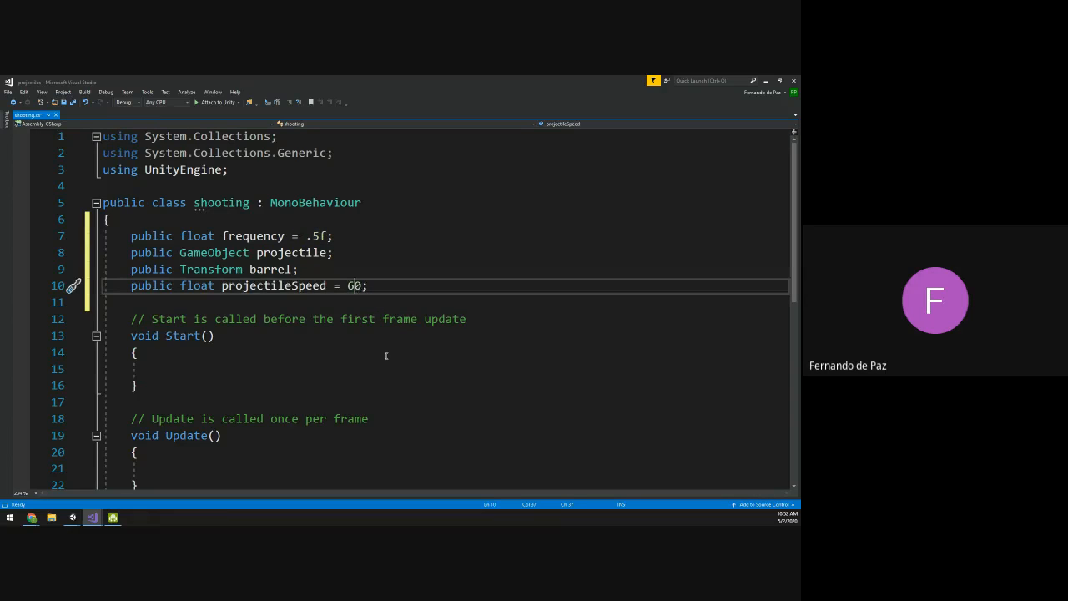
pyautogui.write('.0f')
pyautogui.press('BackSpace')
pyautogui.press('BackSpace')
pyautogui.press('BackSpace')
pyautogui.write('d')
pyautogui.moveTo(366, 286)
pyautogui.scroll(-2, 252, 314)
pyautogui.scroll(1, 249, 313)
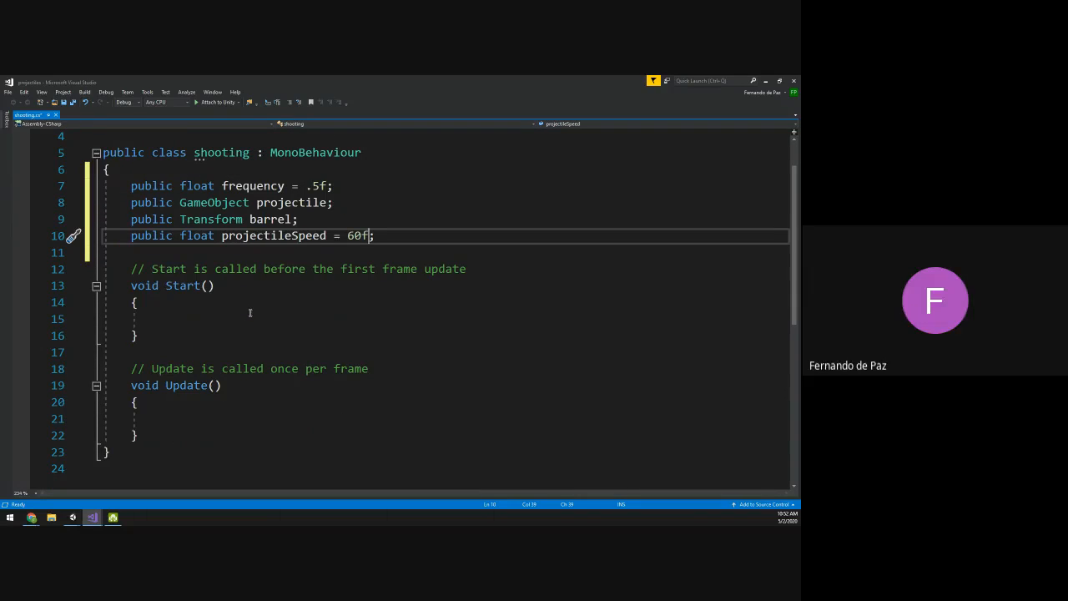
# Step: Remove the f suffix from the projectileSpeed value so the declaration assigns 60
pyautogui.press('BackSpace')
pyautogui.write('f')
pyautogui.press('BackSpace')
pyautogui.moveTo(216, 185); pyautogui.dragTo(292, 219)
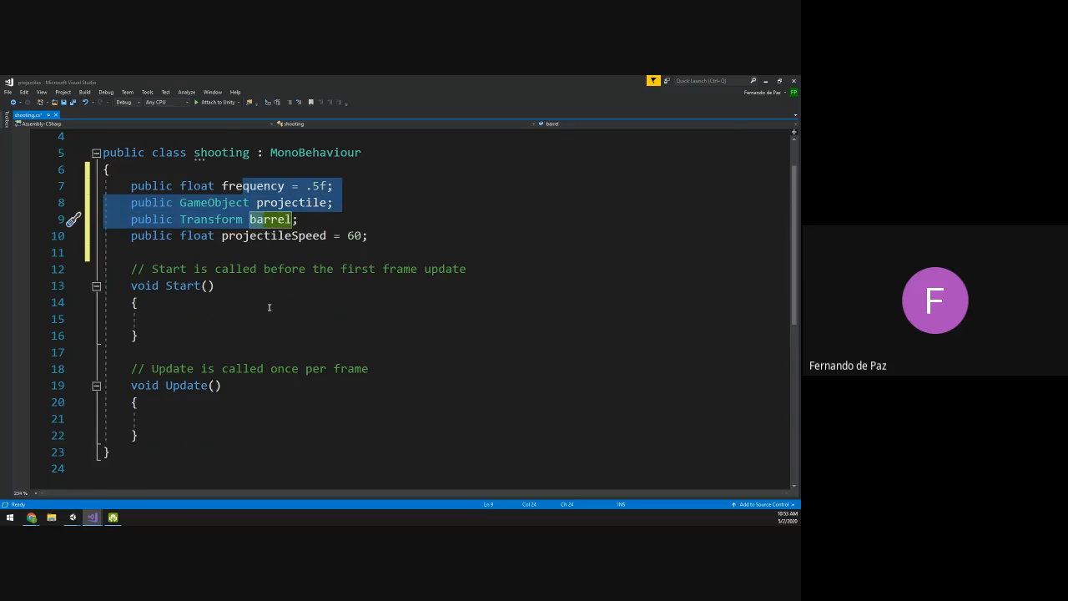
pyautogui.scroll(-1, 269, 307)
pyautogui.click(158, 368)
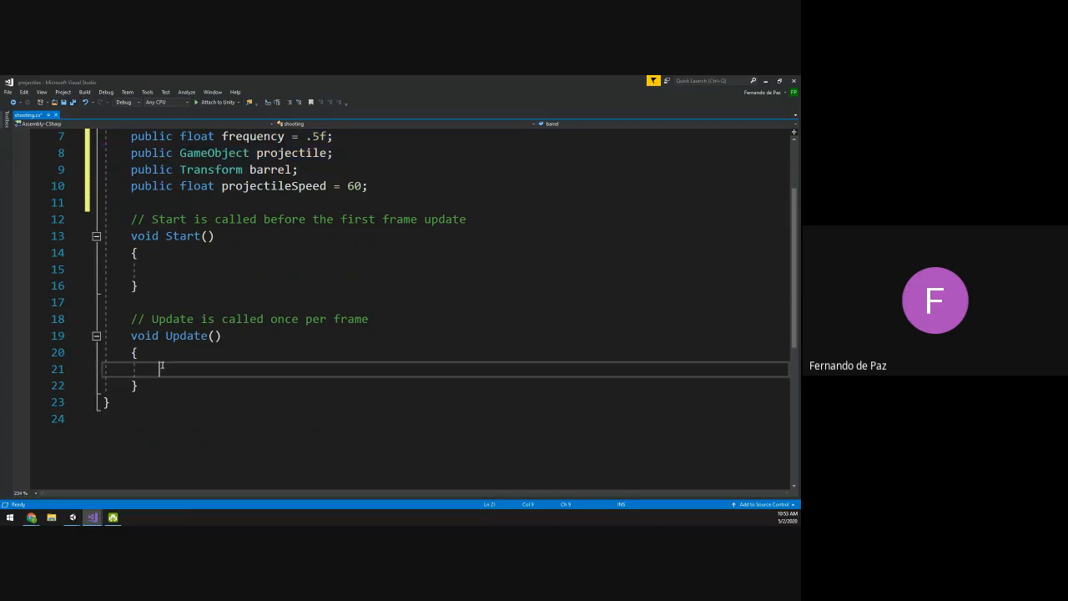
pyautogui.moveTo(186, 294); pyautogui.dragTo(131, 185)
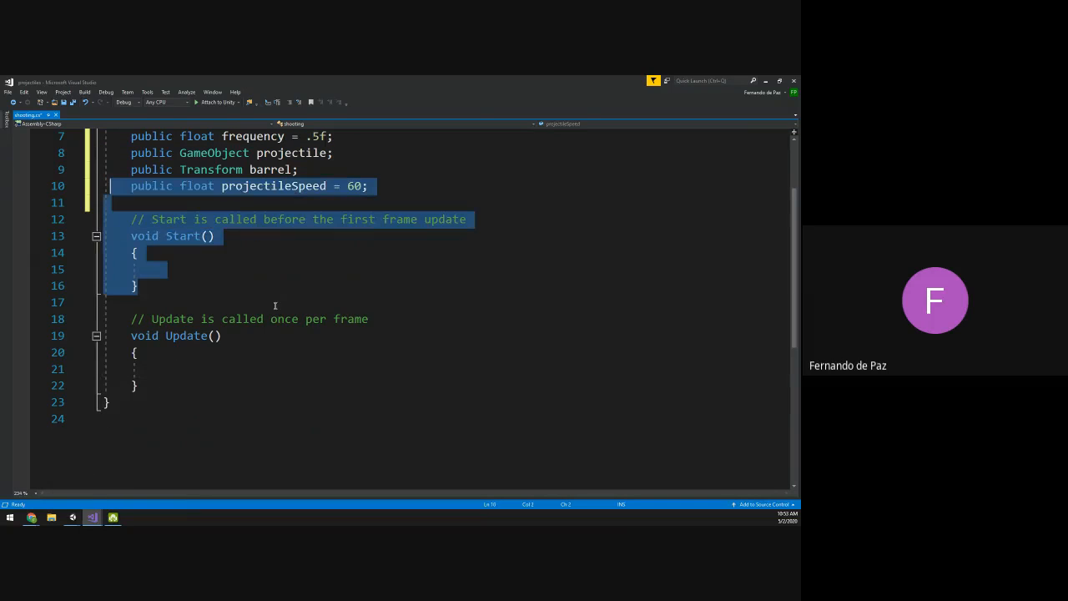
pyautogui.click(276, 302)
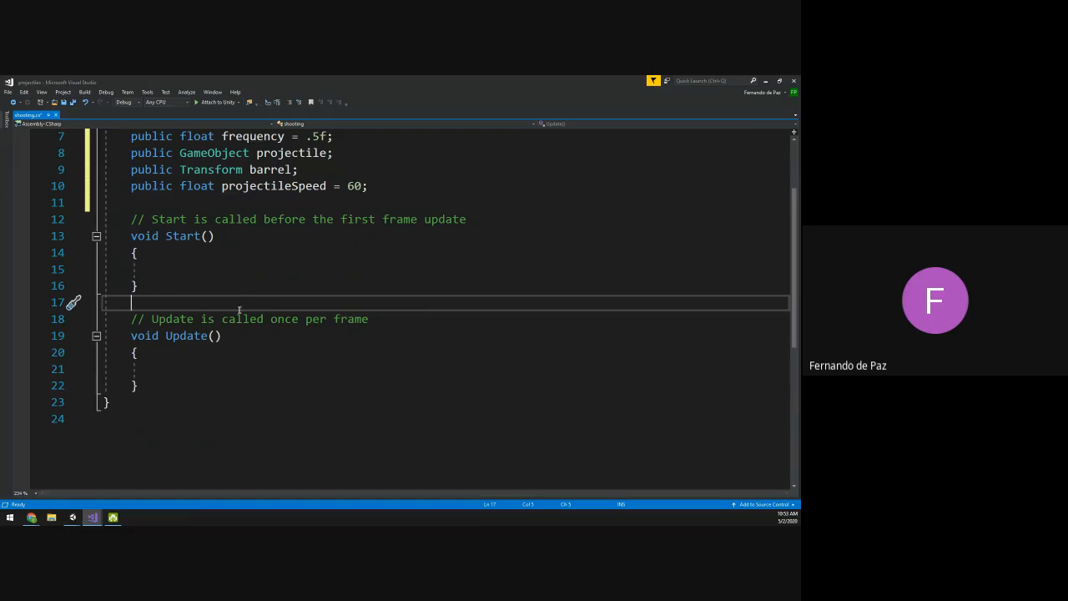
pyautogui.click(178, 379)
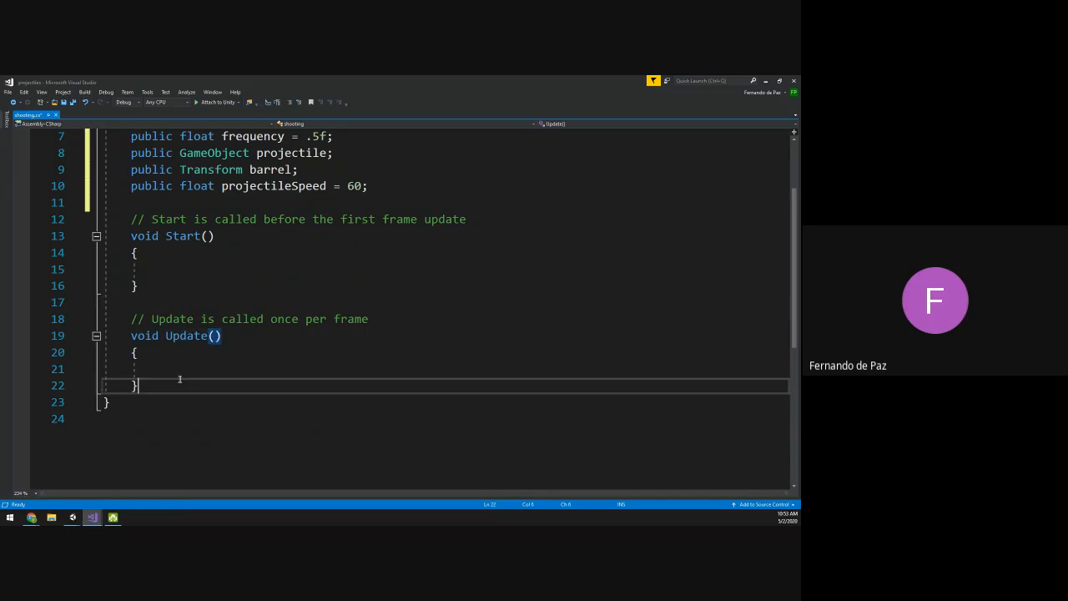
pyautogui.click(187, 368)
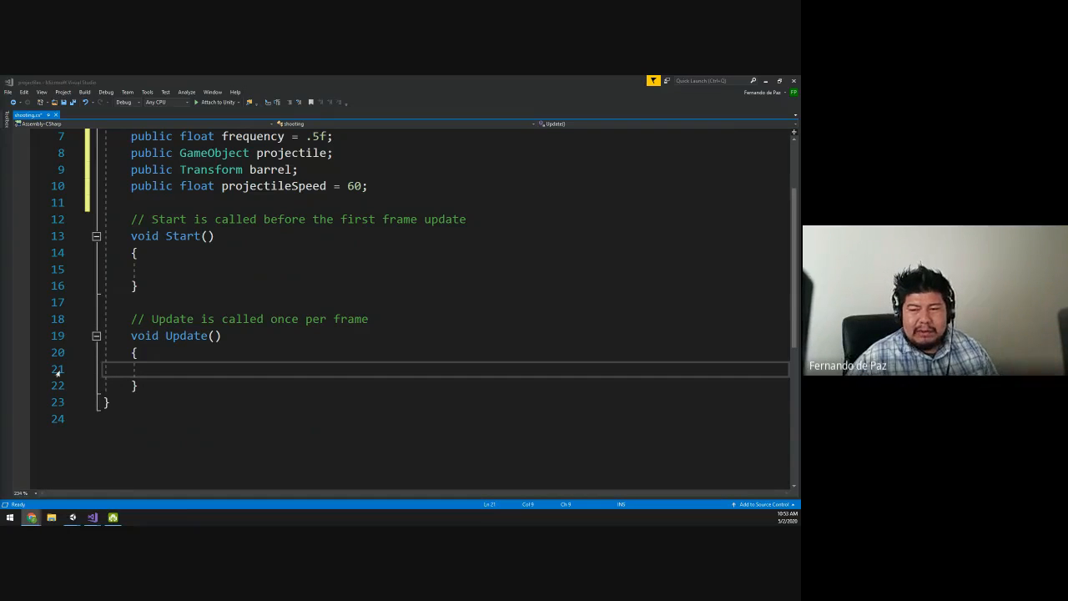
pyautogui.click(161, 371)
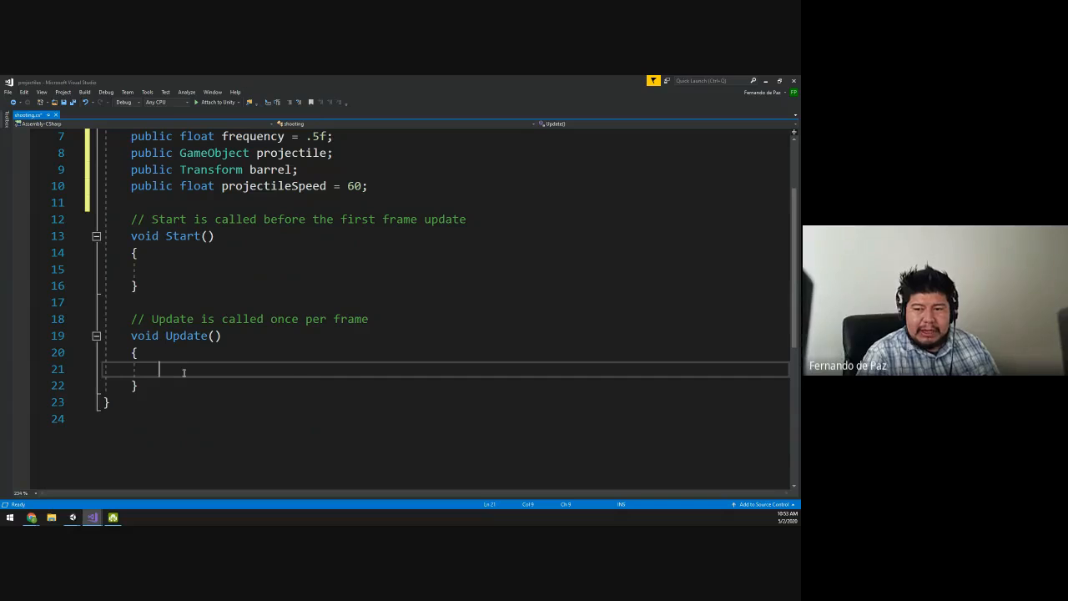
pyautogui.write('if(')
pyautogui.press('BackSpace')
pyautogui.press('BackSpace')
pyautogui.press('BackSpace')
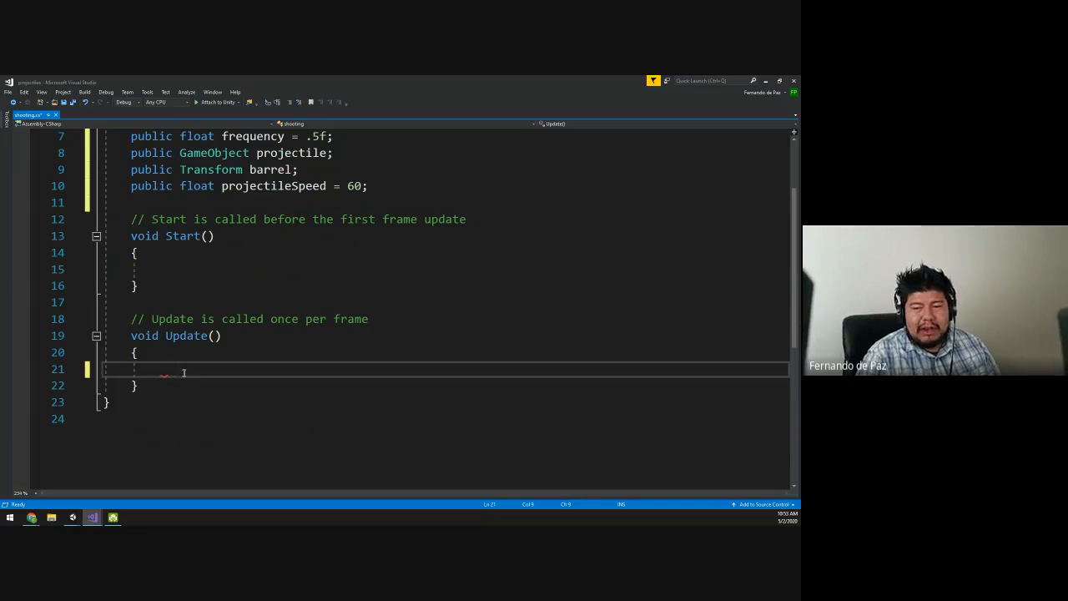
# Step: Declare private float ctime; on the line below the projectileSpeed variable
pyautogui.click(130, 204)
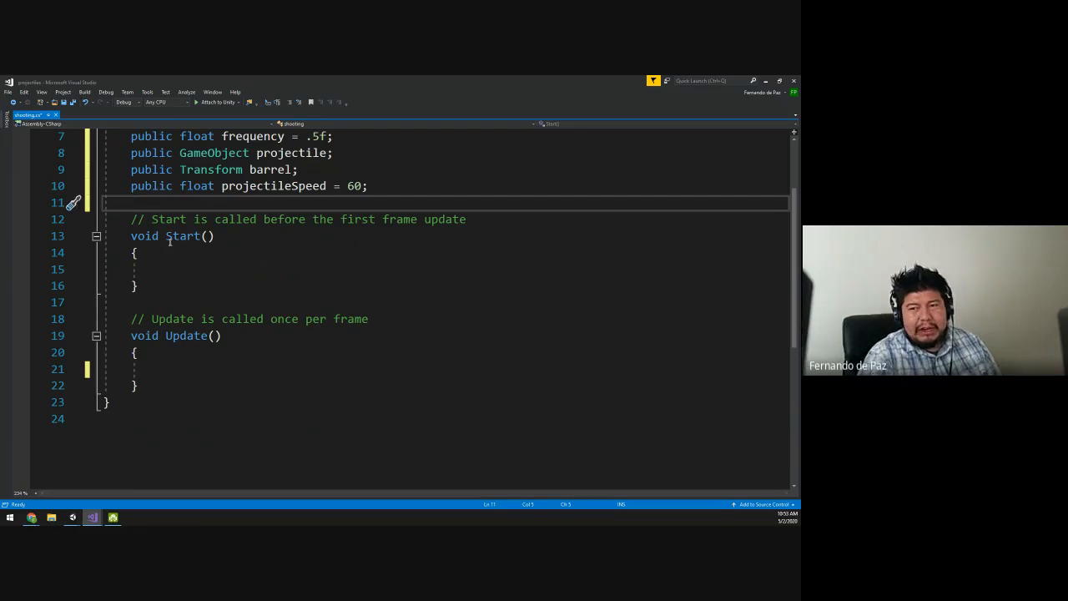
pyautogui.write('private f')
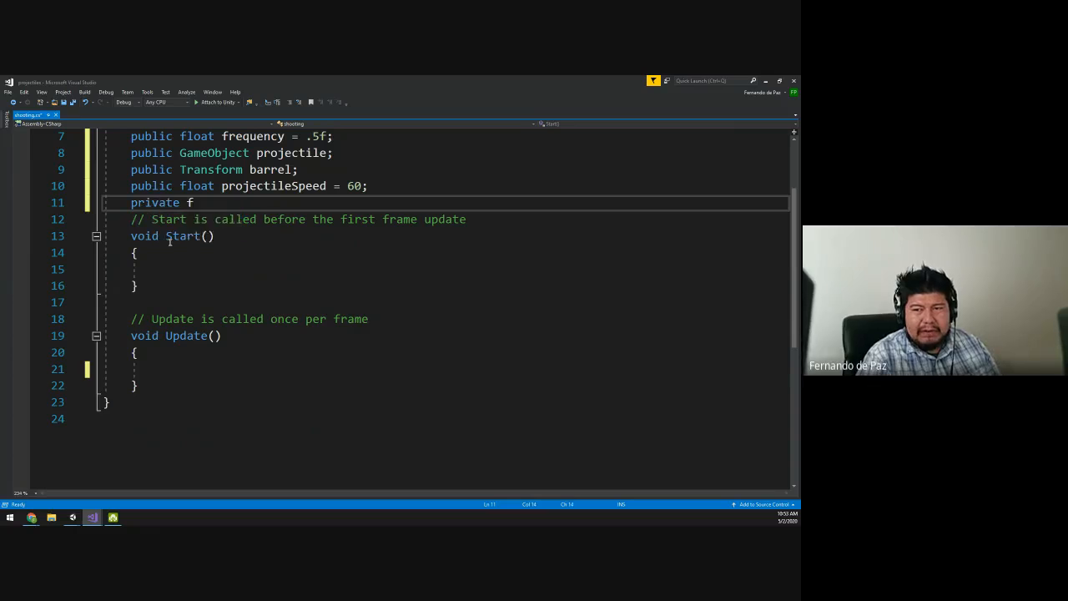
pyautogui.write('loat ctime;')
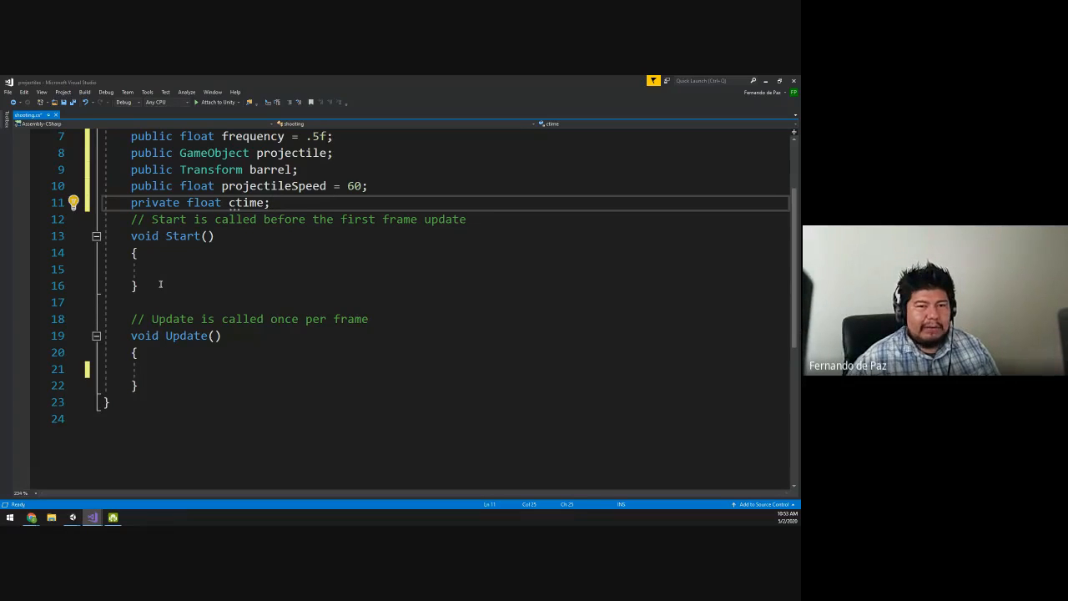
# Step: Add an if (ctime > frequency) statement with an opening and closing brace block inside the Update method
pyautogui.click(171, 373)
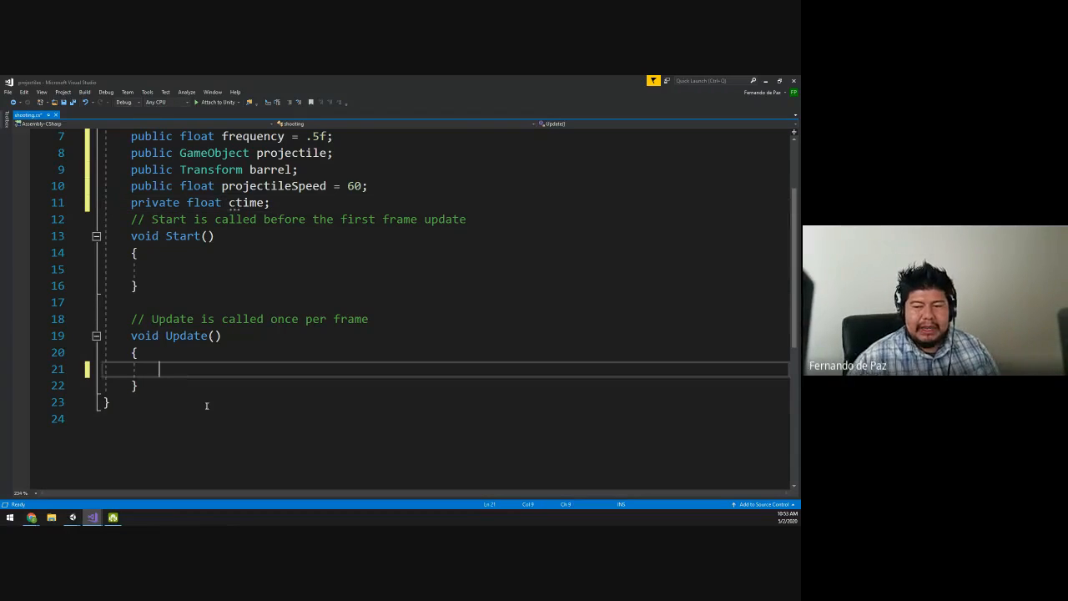
pyautogui.write('if')
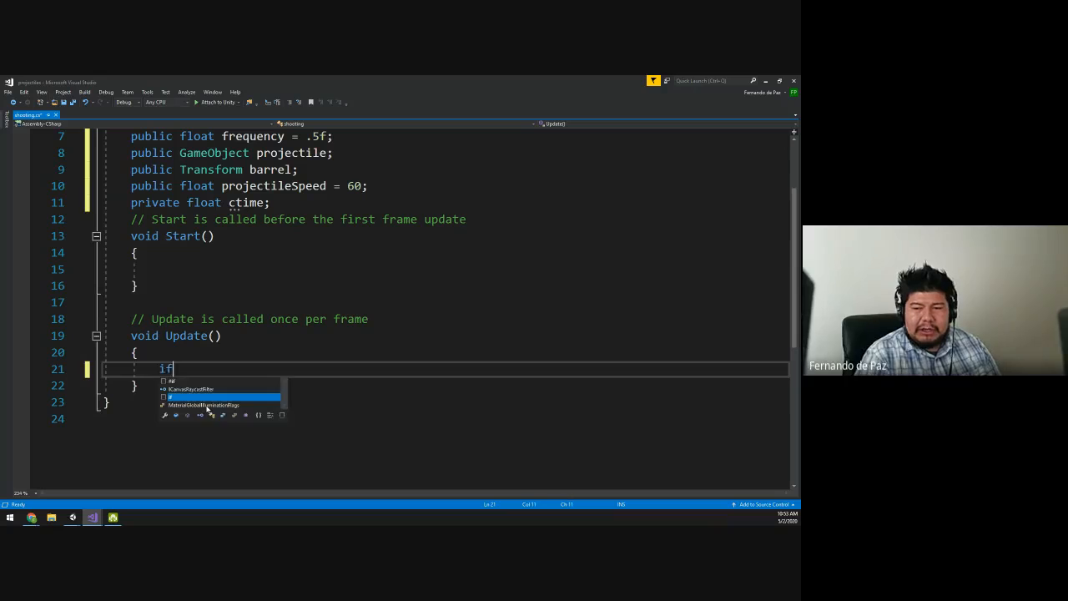
pyautogui.write('(ctime')
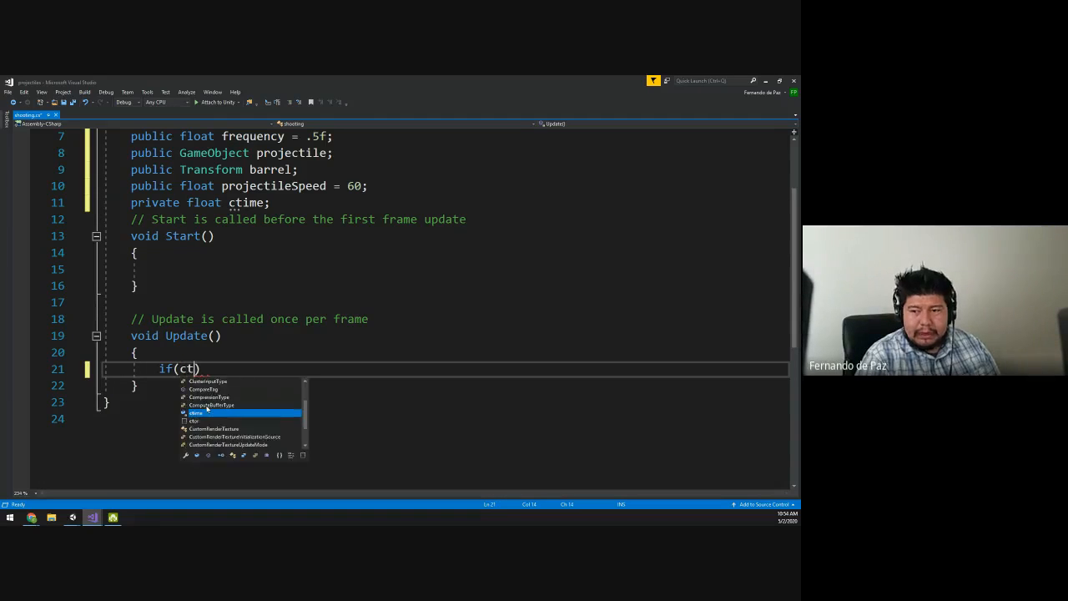
pyautogui.write(' > ')
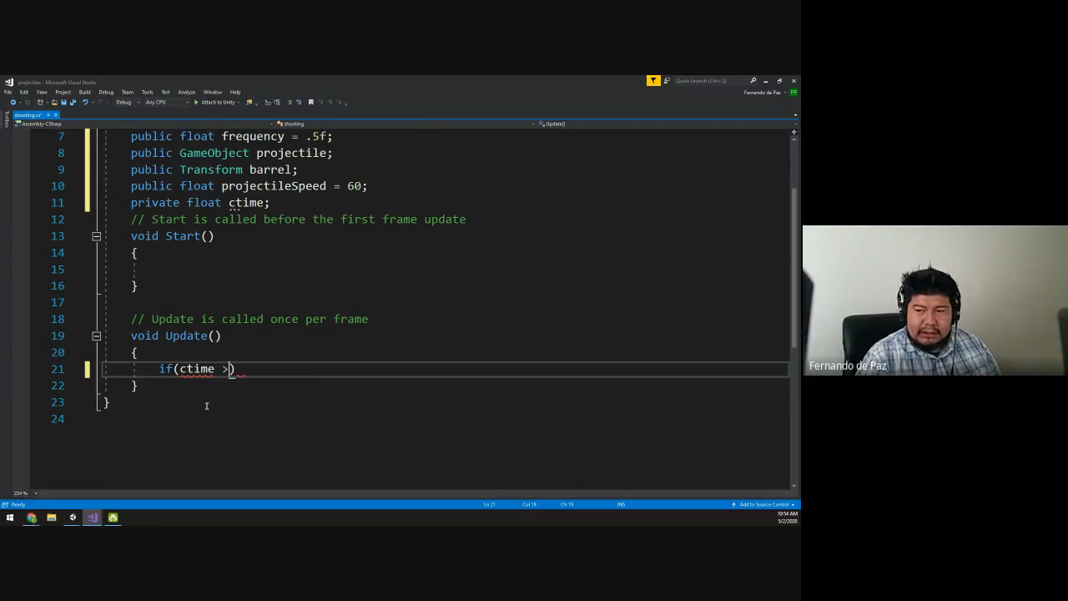
pyautogui.write('frequency')
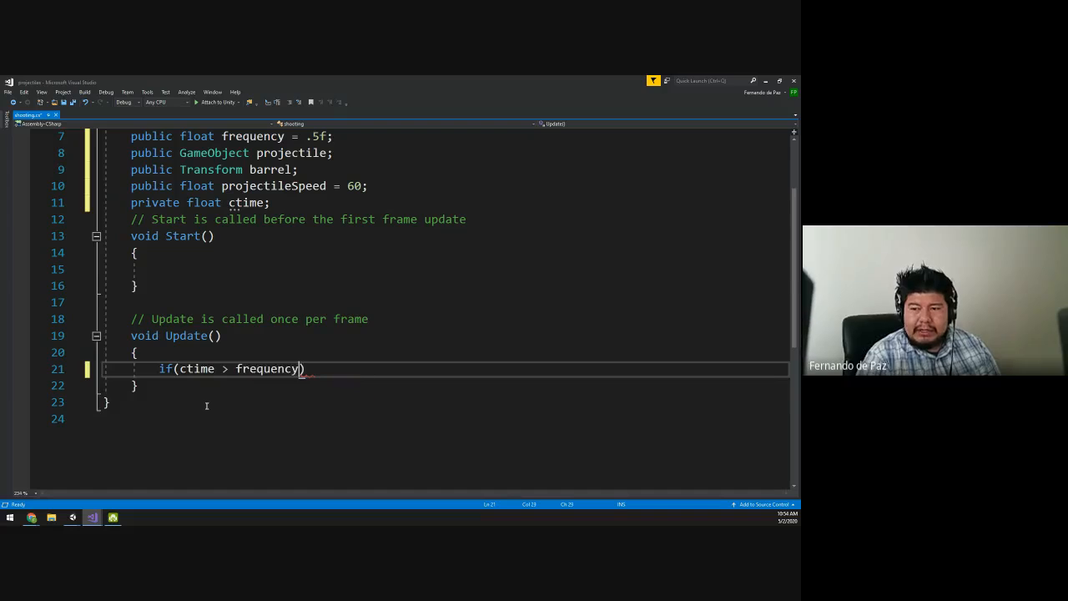
pyautogui.press('Right')
pyautogui.write('{')
pyautogui.press('Return')
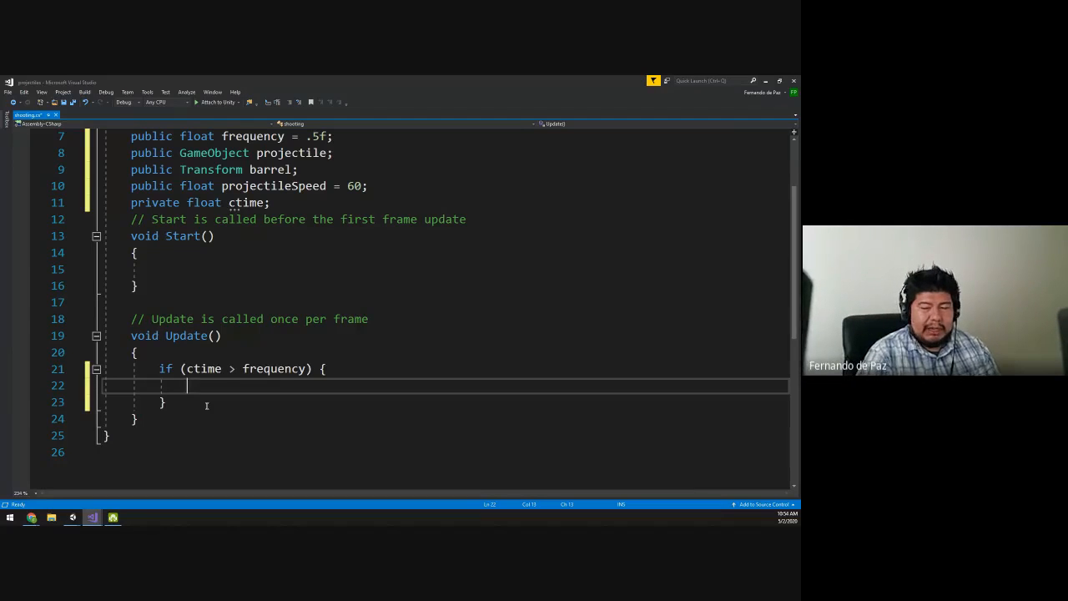
# Step: Write a nested if(Input.GetMouseButton()) condition inside the ctime > frequency block, leaving the argument empty
pyautogui.write('if(i')
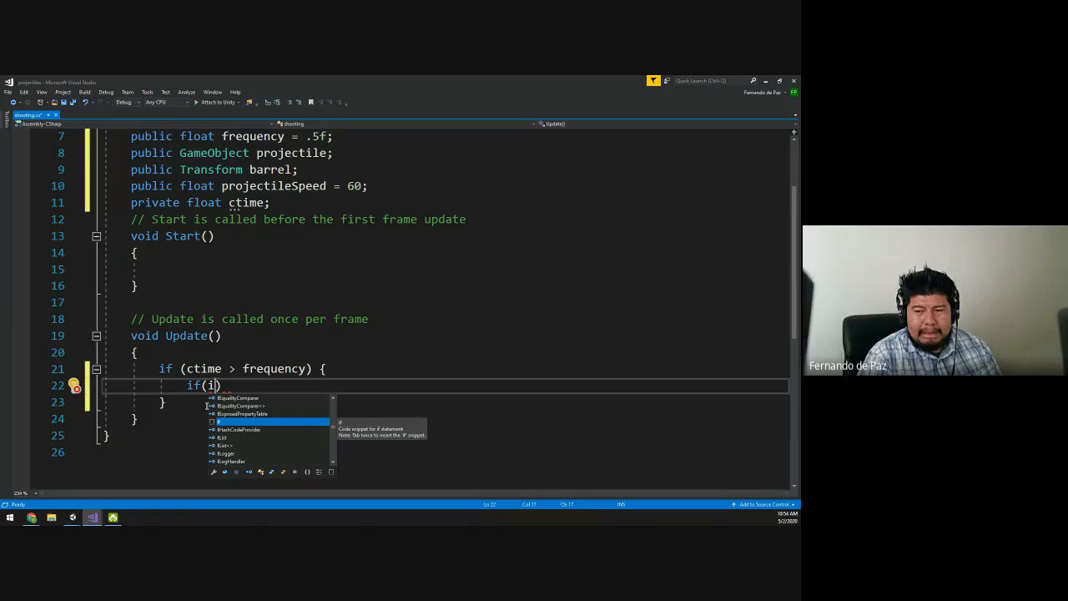
pyautogui.write('nput')
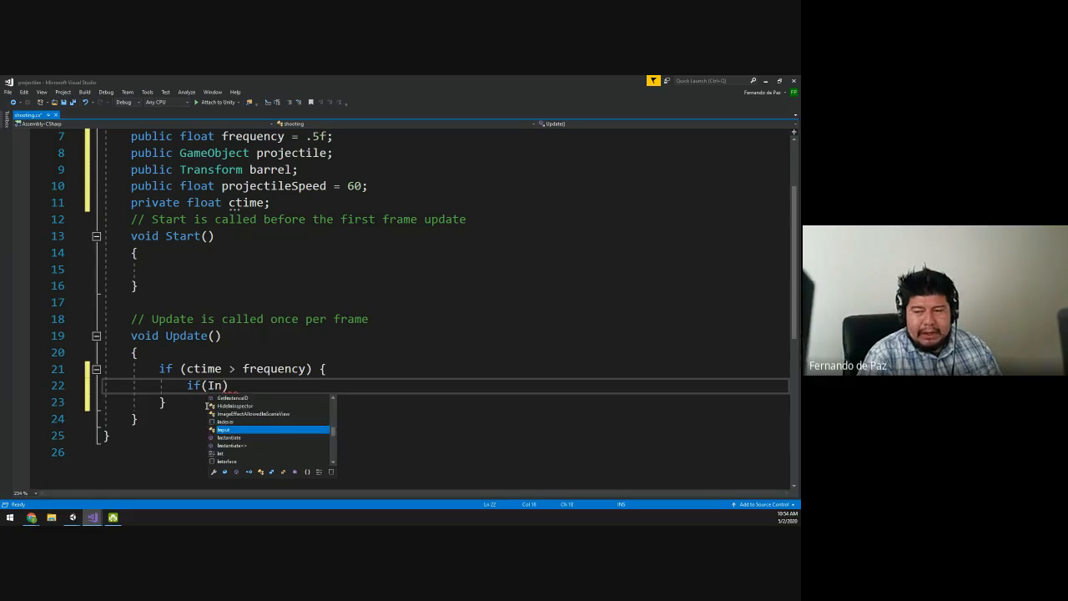
pyautogui.press('Tab')
pyautogui.write('.get')
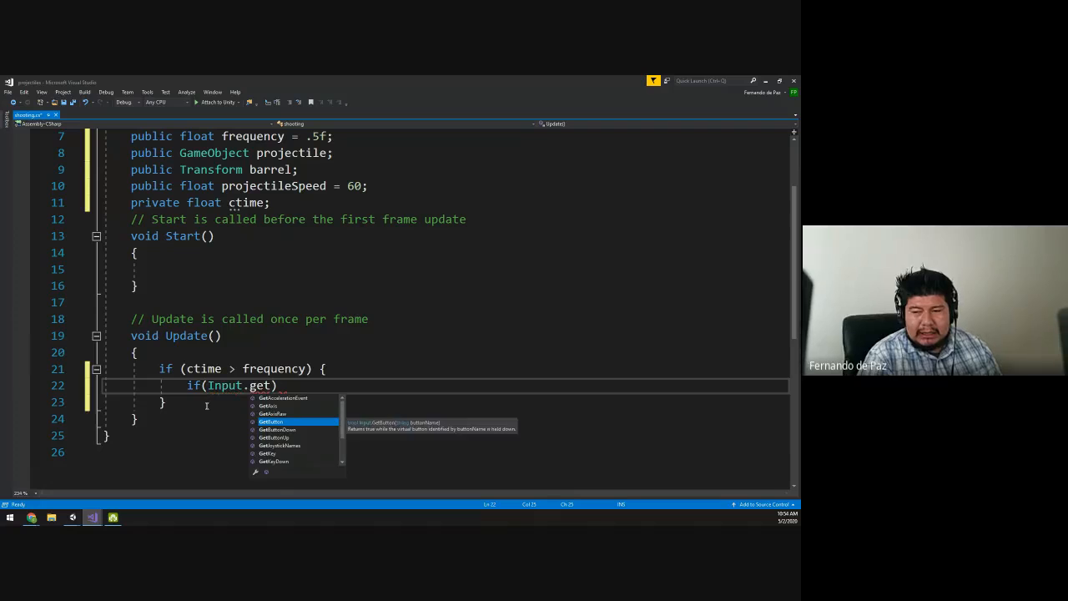
pyautogui.write('mouse')
pyautogui.press('Tab')
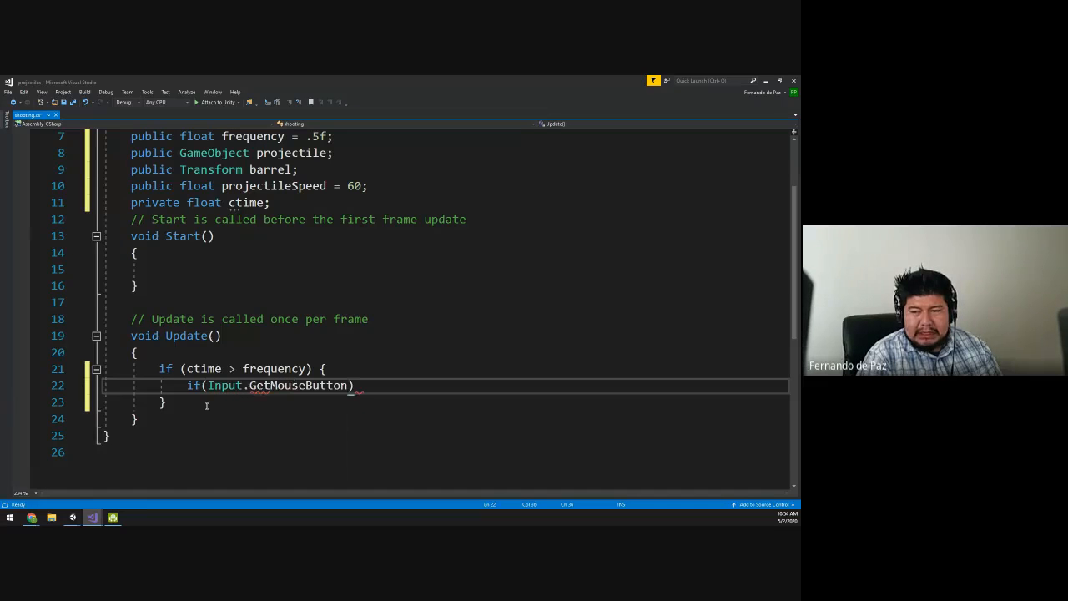
pyautogui.write('()')
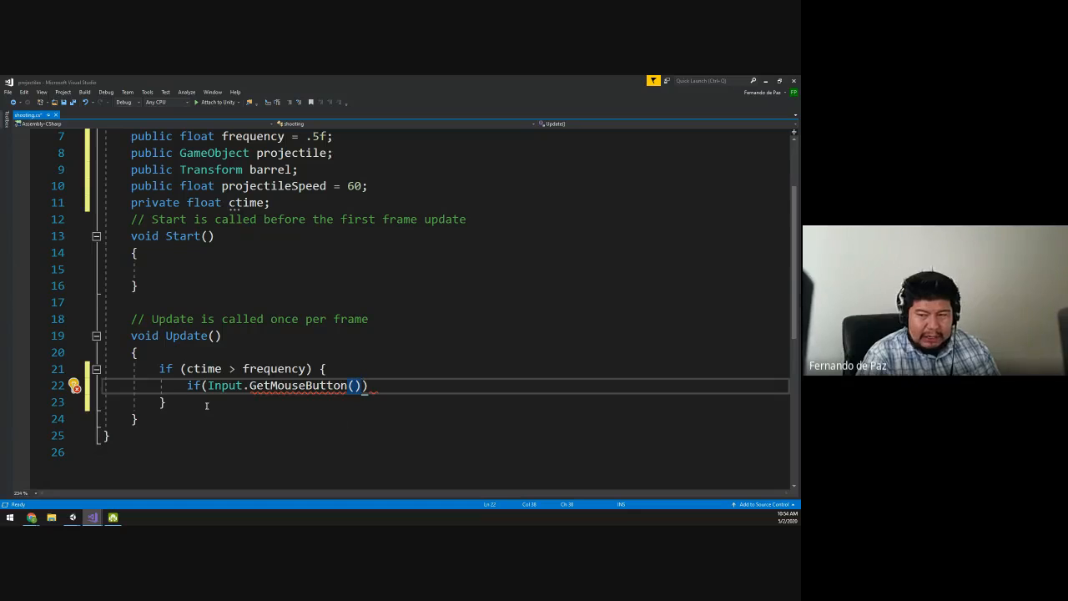
pyautogui.press('End')
pyautogui.press('Return')
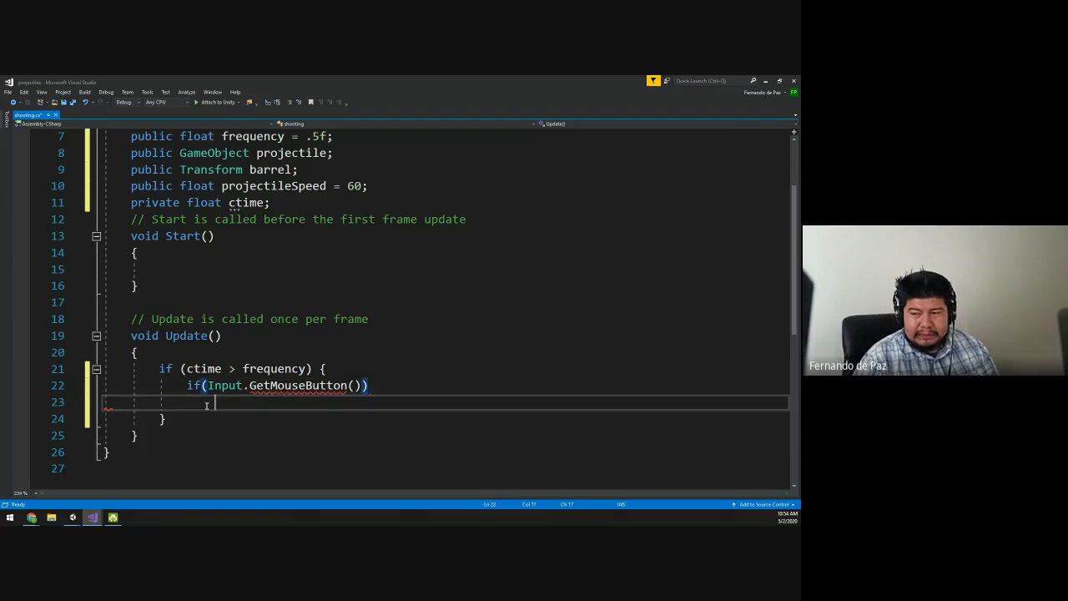
pyautogui.press('BackSpace')
# Step: Insert the comment //if(Input.GetKey(KeyCode.Space)) on a new line above the GetMouseButton condition
pyautogui.press('Up')
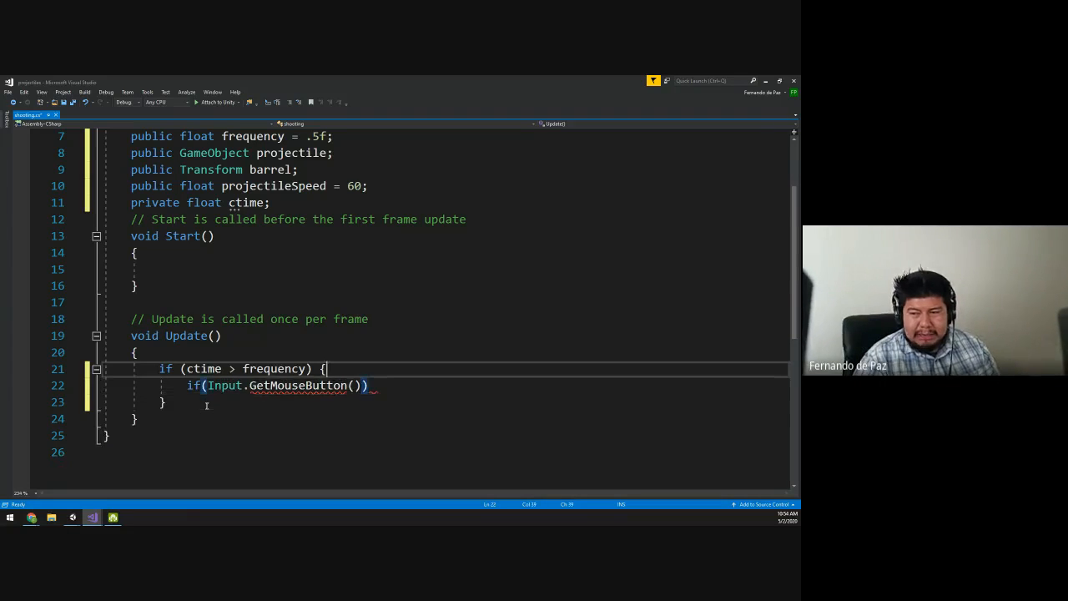
pyautogui.press('Return')
pyautogui.write('//')
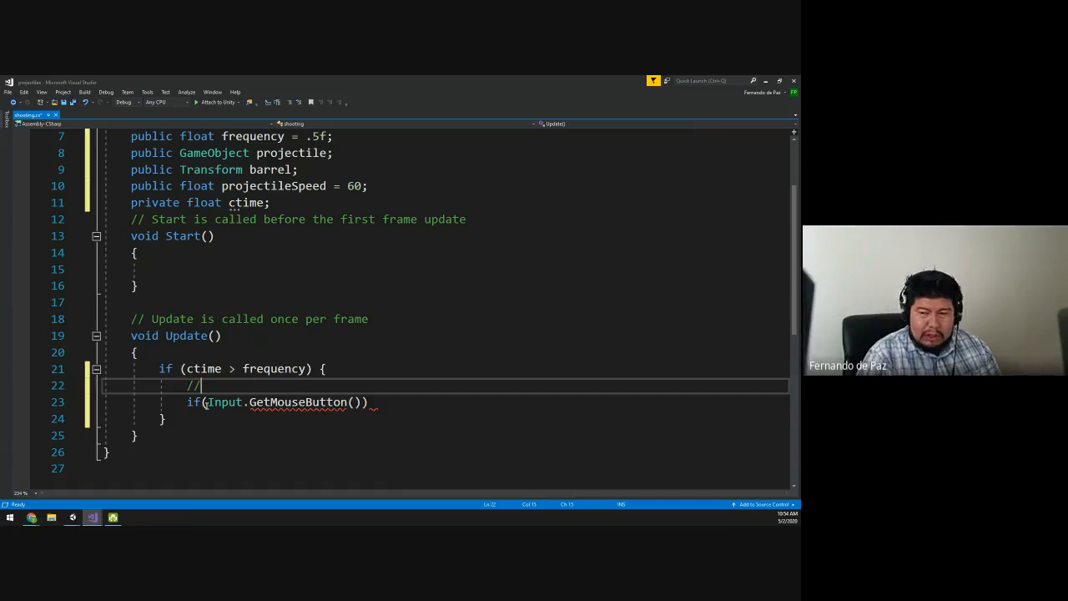
pyautogui.write('if(Inpu')
pyautogui.press('BackSpace')
pyautogui.press('BackSpace')
pyautogui.press('BackSpace')
pyautogui.press('BackSpace')
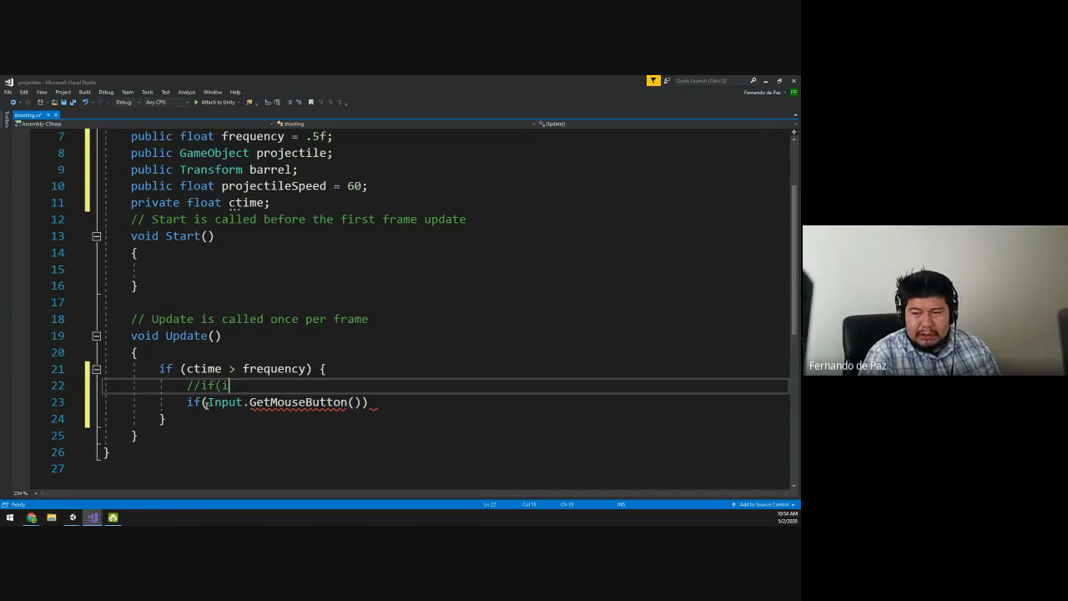
pyautogui.write('Input.G')
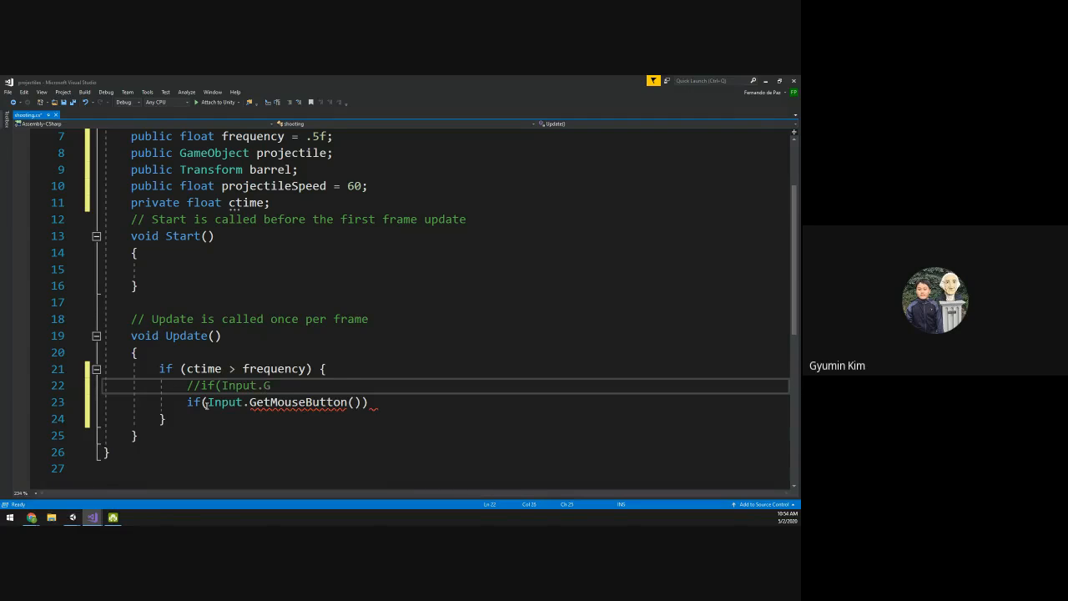
pyautogui.write('etKey(Key')
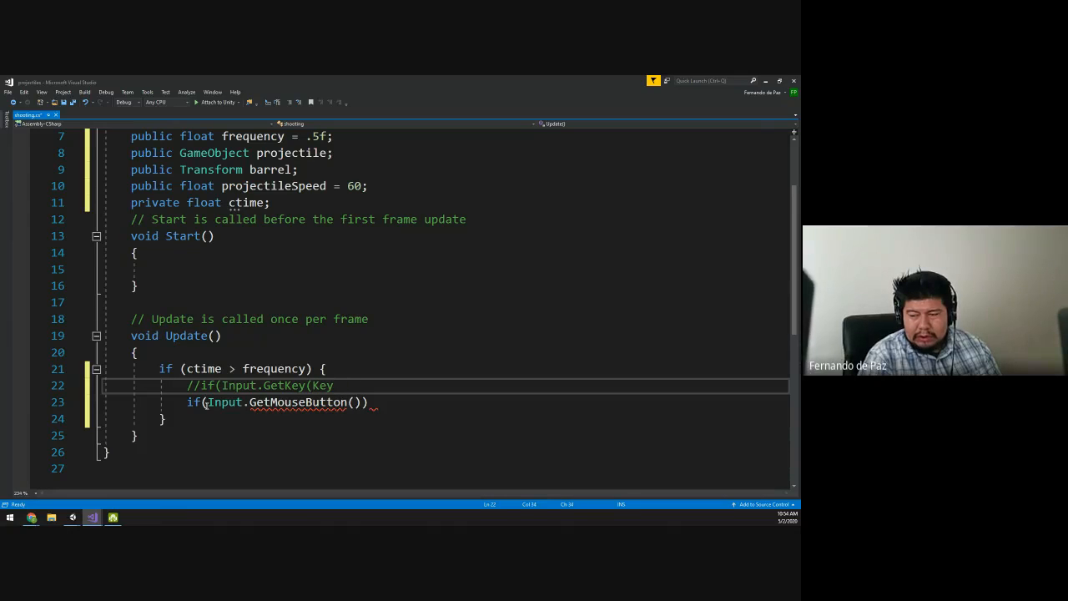
pyautogui.write('Code.')
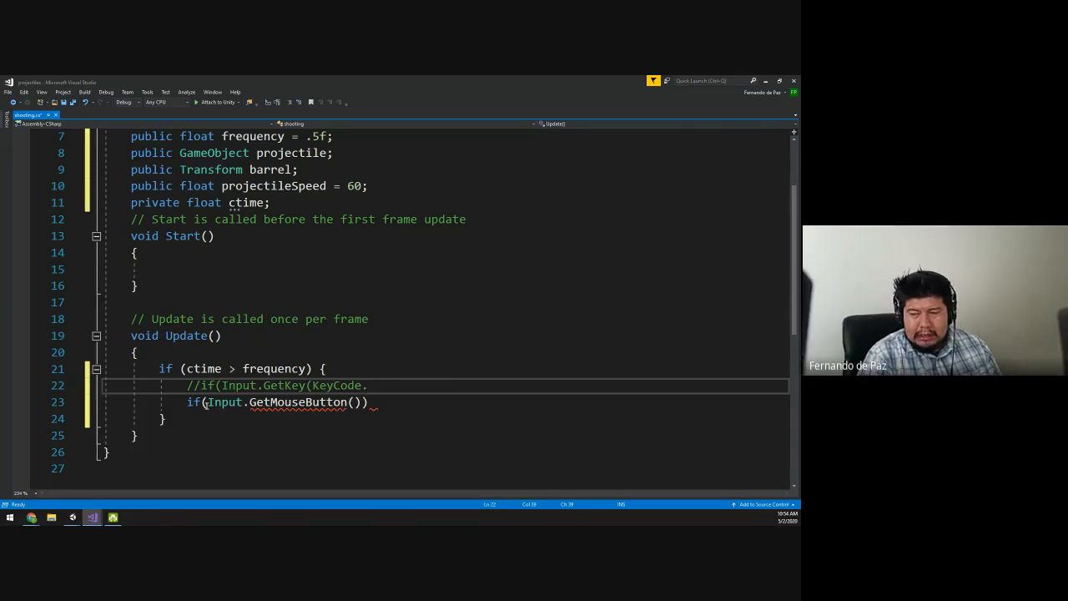
pyautogui.write('Spce')
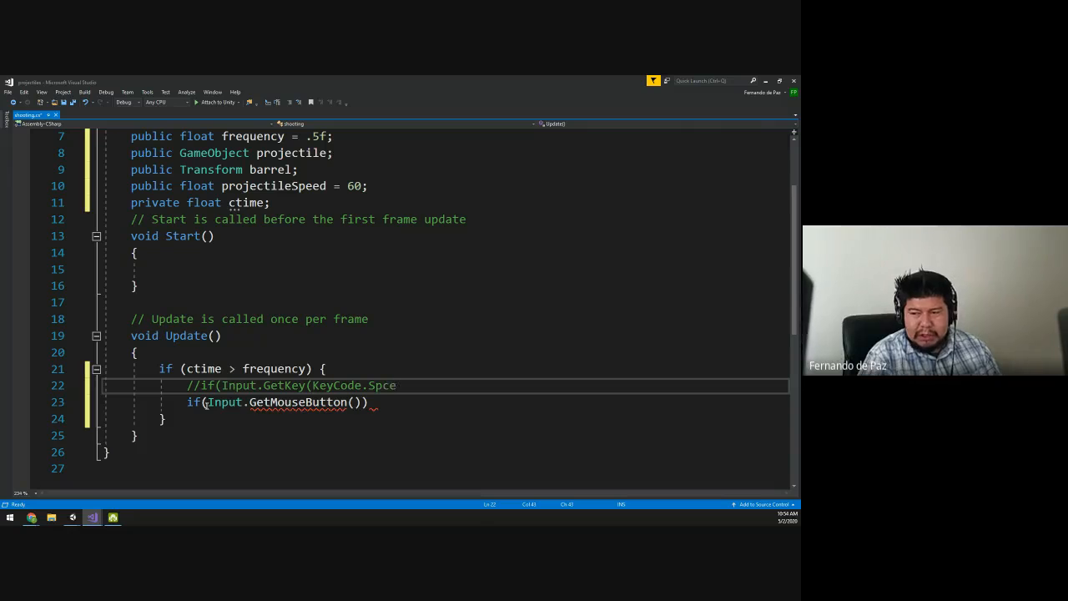
pyautogui.press('BackSpace')
pyautogui.press('BackSpace')
pyautogui.write('ace')
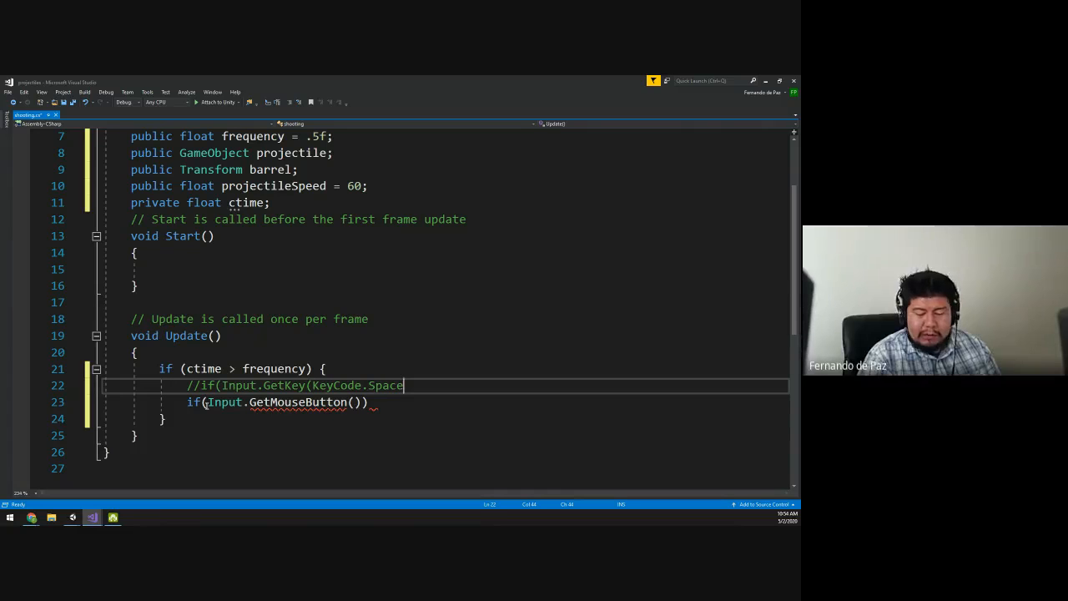
pyautogui.write('))')
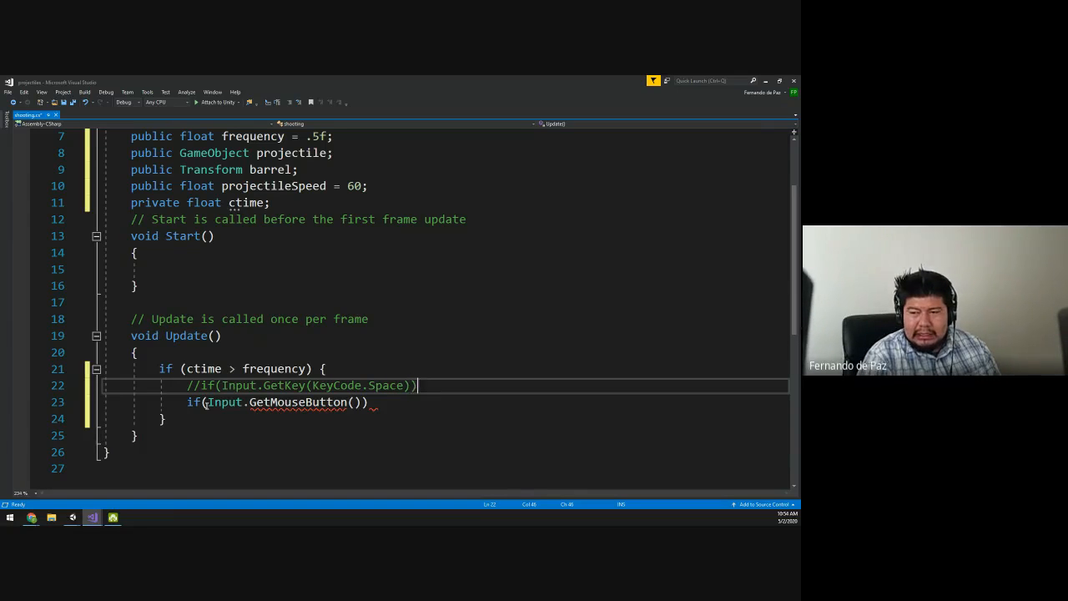
# Step: Set the argument of Input.GetMouseButton to 0 in the nested if condition
pyautogui.click(205, 403)
pyautogui.press('End')
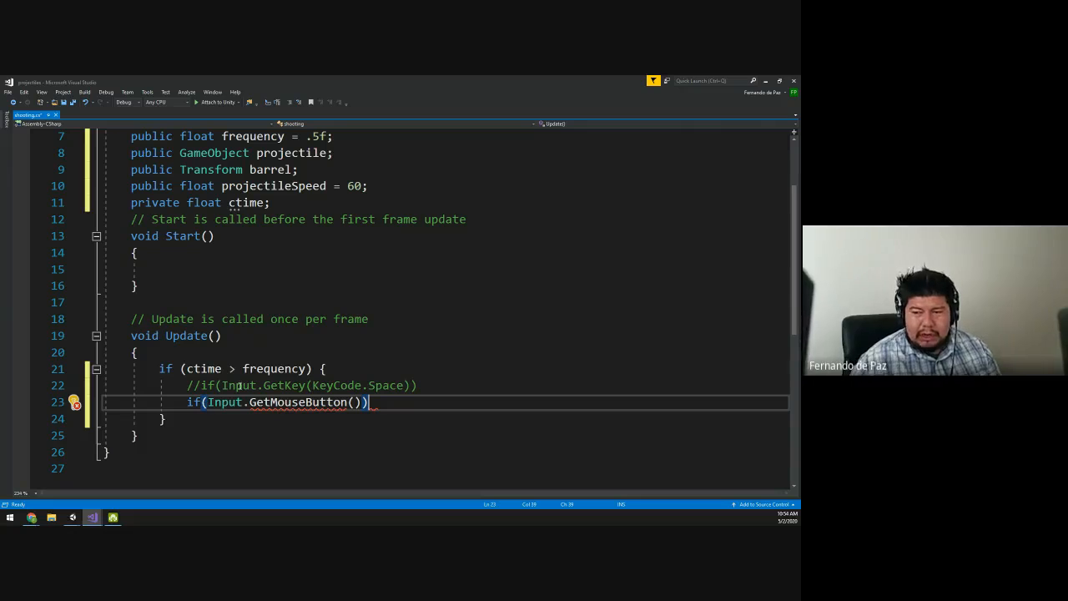
pyautogui.doubleClick(276, 385)
pyautogui.doubleClick(317, 402)
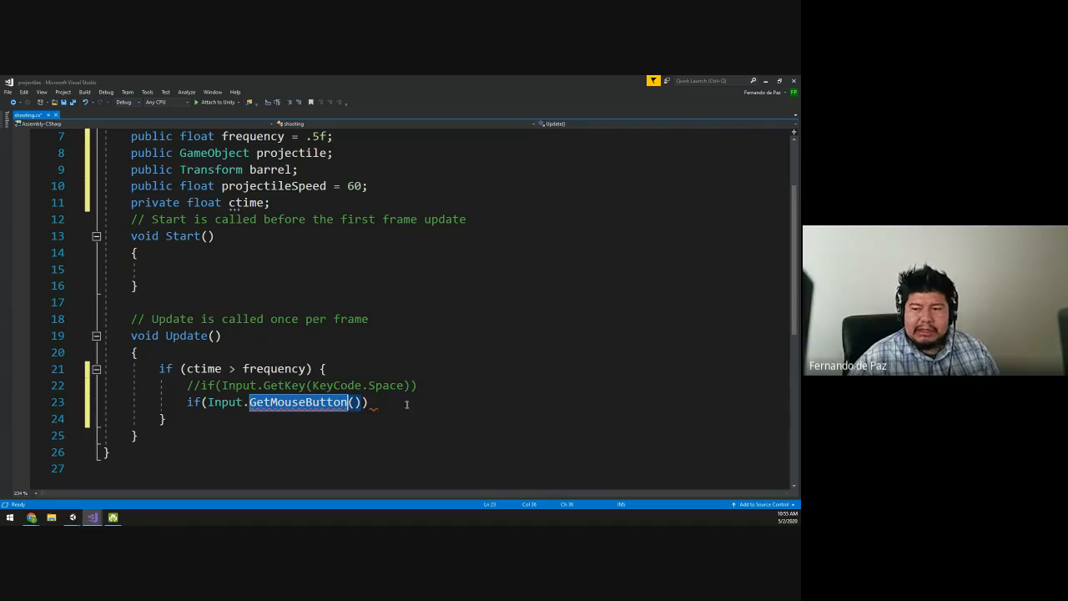
pyautogui.click(354, 404)
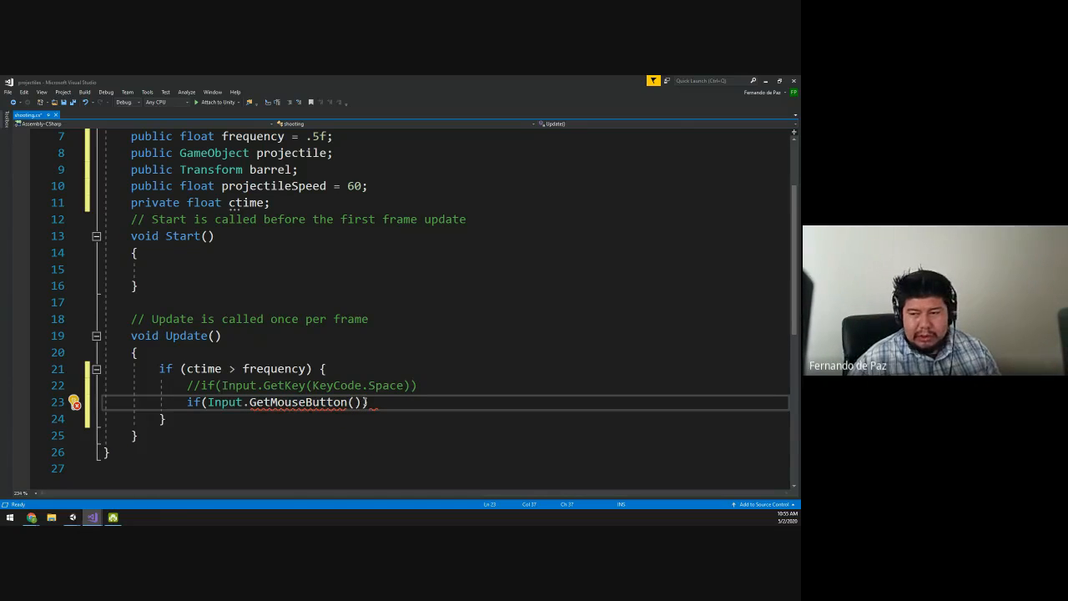
pyautogui.write('10')
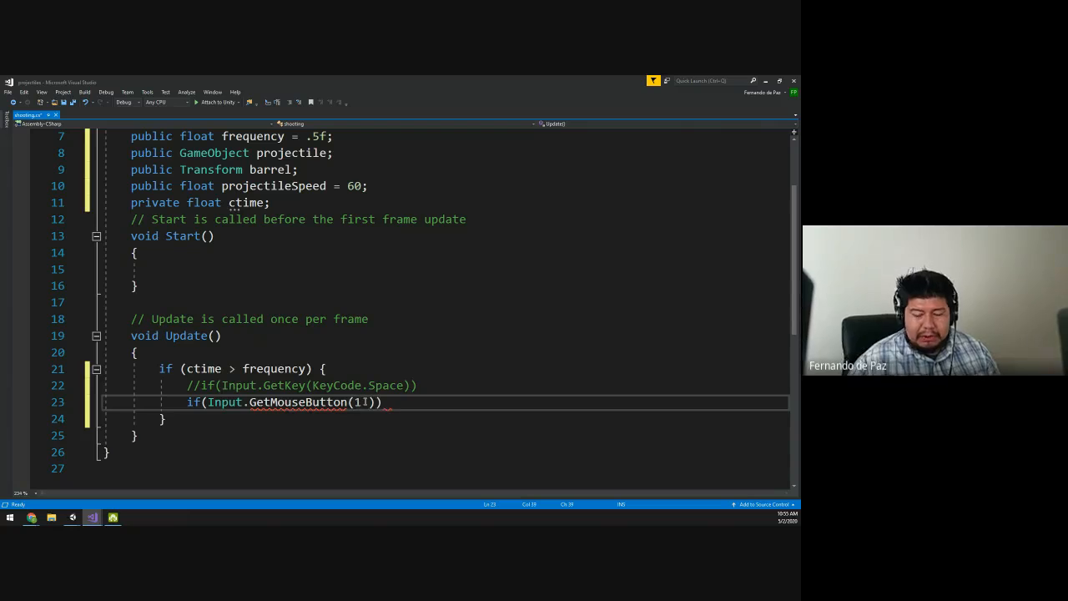
pyautogui.press('BackSpace')
pyautogui.press('BackSpace')
pyautogui.write('0')
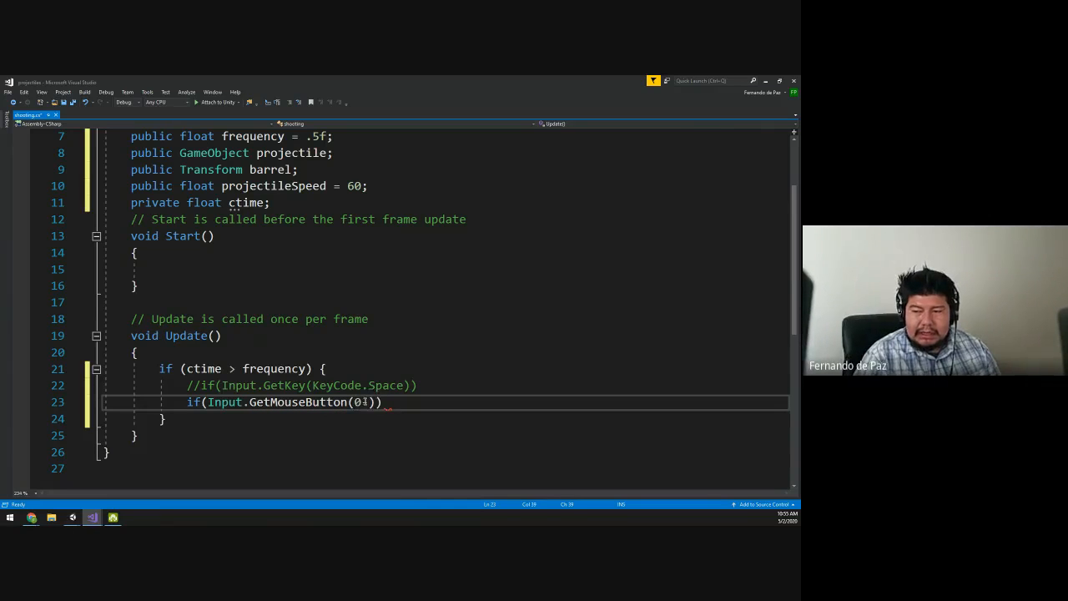
# Step: Add an opening and closing brace block with an empty line inside to the Input.GetMouseButton(0) condition
pyautogui.press('Right')
pyautogui.press('Right')
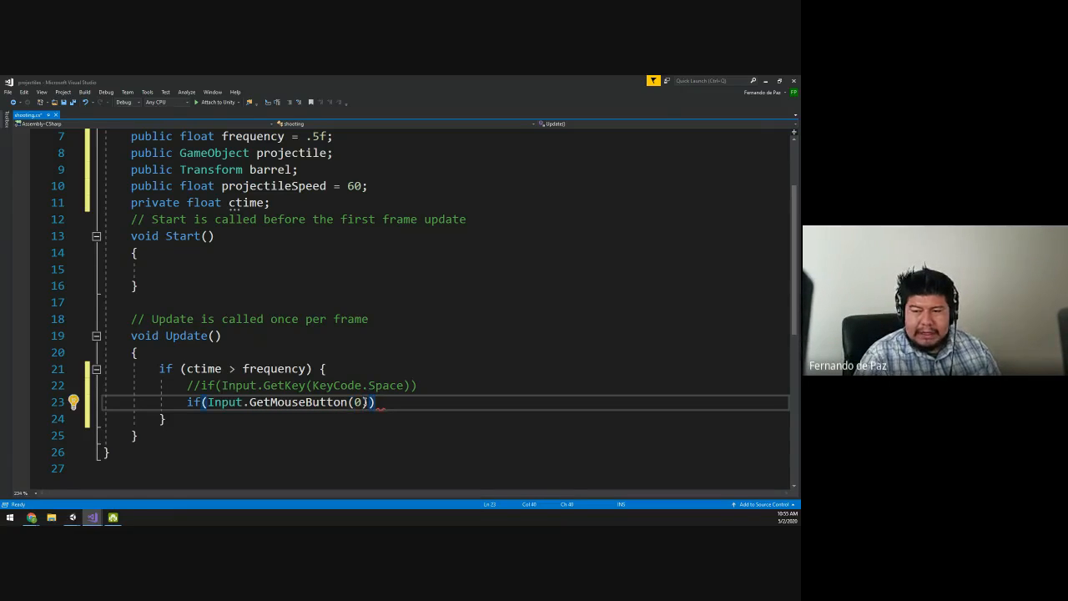
pyautogui.write('{')
pyautogui.press('Return')
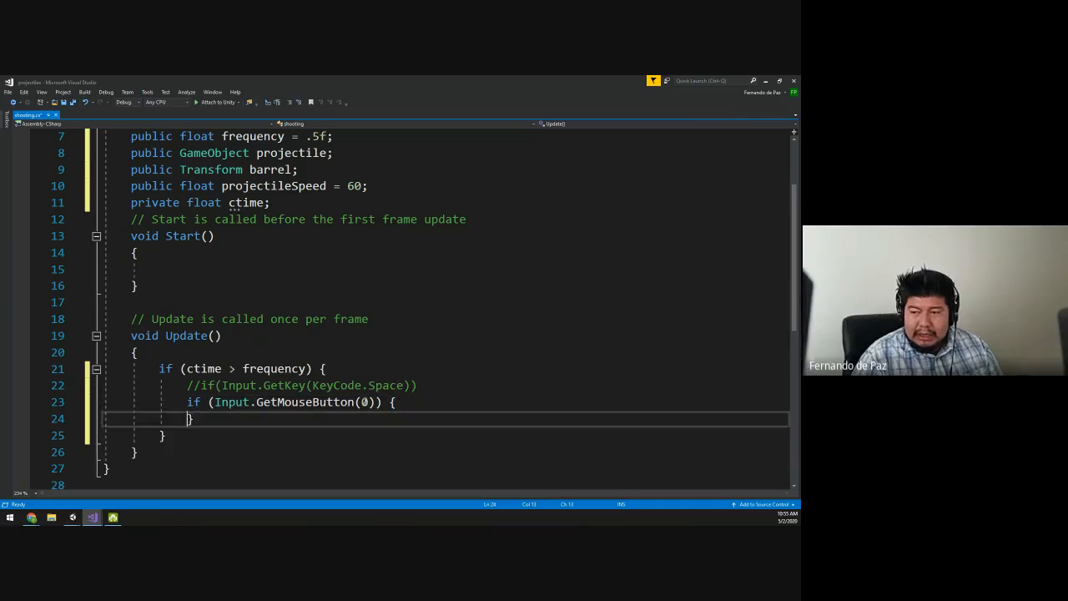
pyautogui.scroll(-1, 338, 439)
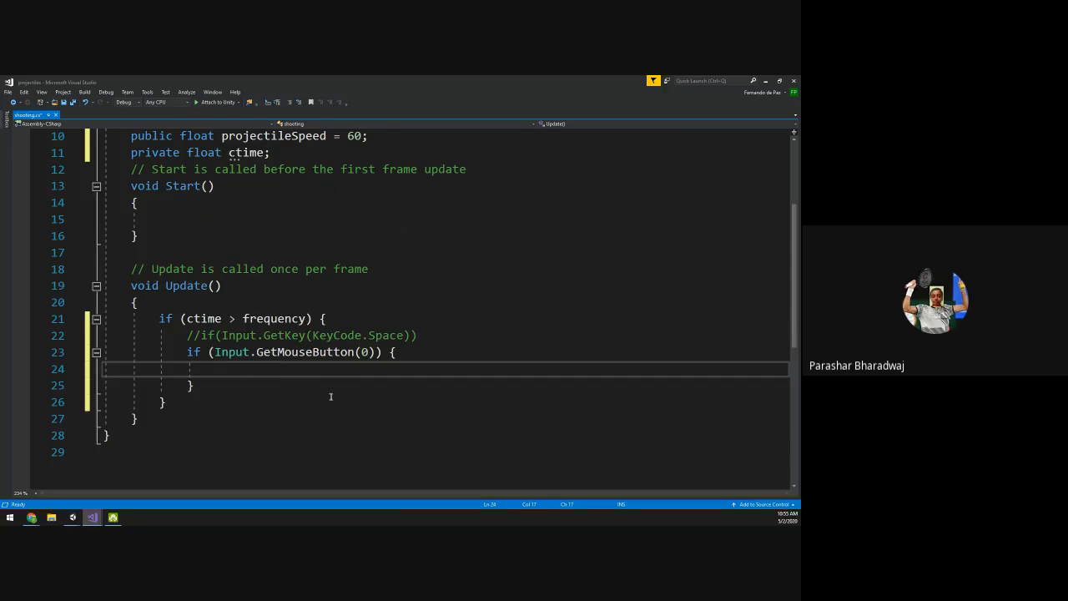
pyautogui.keyDown('ctrl'); pyautogui.scroll(1, 332, 395); pyautogui.keyUp('ctrl')
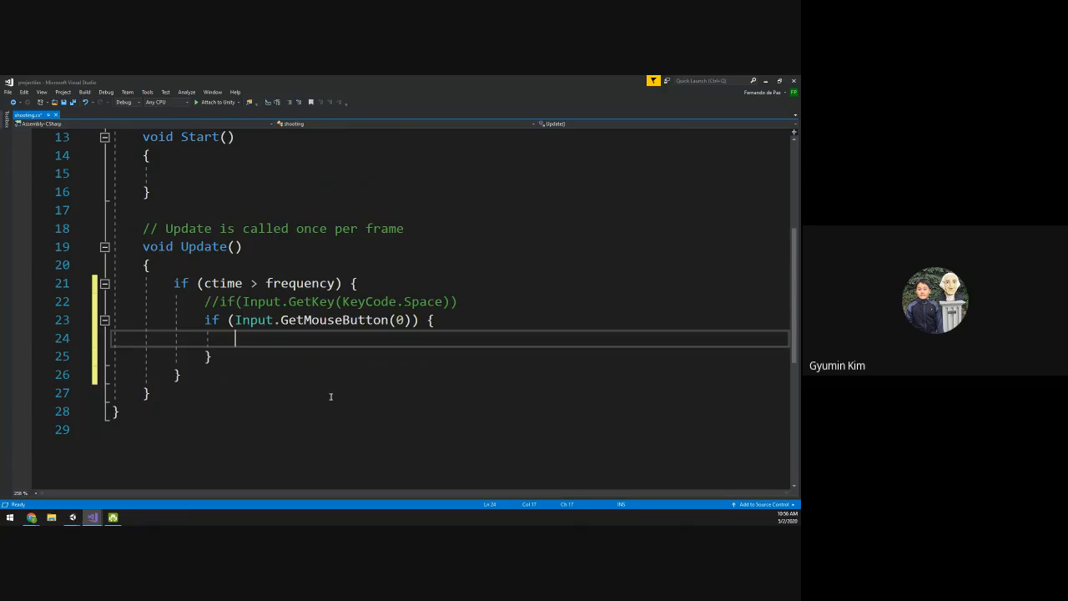
pyautogui.keyDown('ctrl'); pyautogui.scroll(2, 330, 395); pyautogui.keyUp('ctrl')
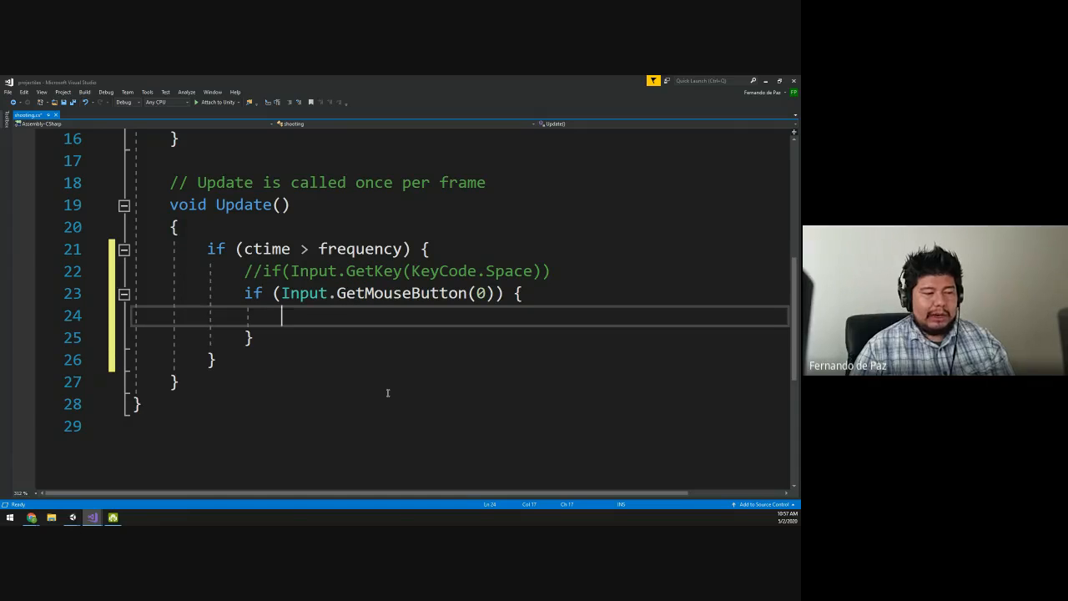
# Step: Switch to Unity, place an instance of the projectile prefab on the plane in the scene, and delete the projectile prefab asset
pyautogui.moveTo(72, 518)
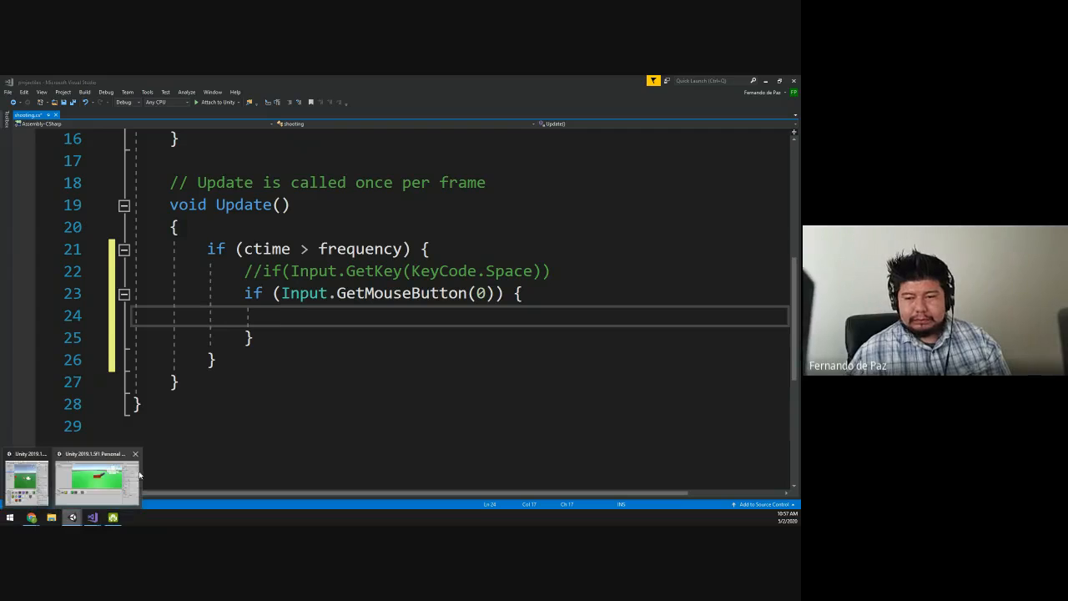
pyautogui.click(136, 476)
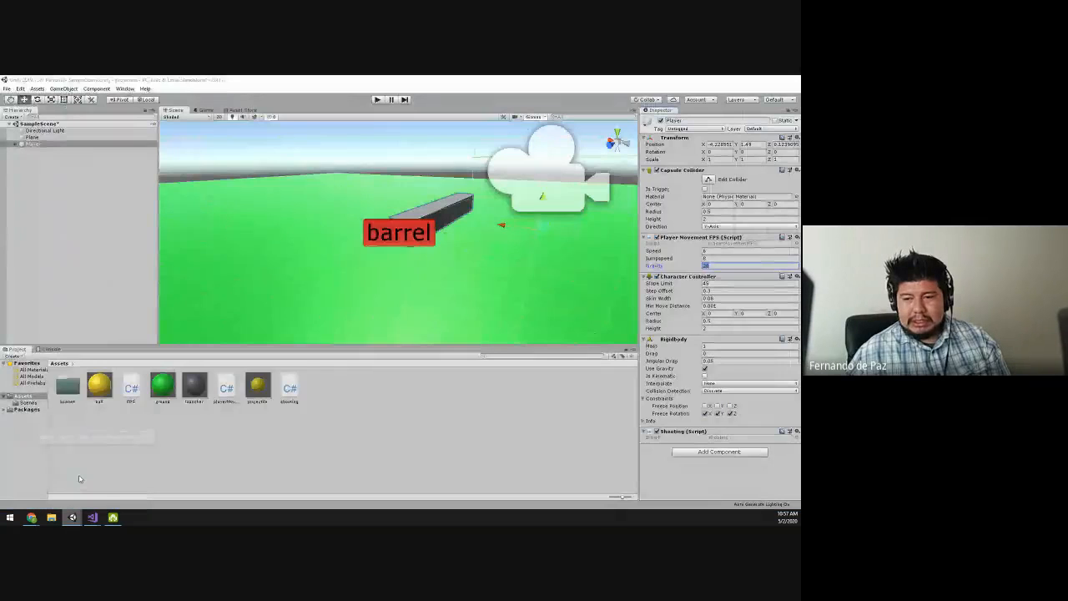
pyautogui.moveTo(260, 388); pyautogui.dragTo(281, 263)
pyautogui.click(249, 404)
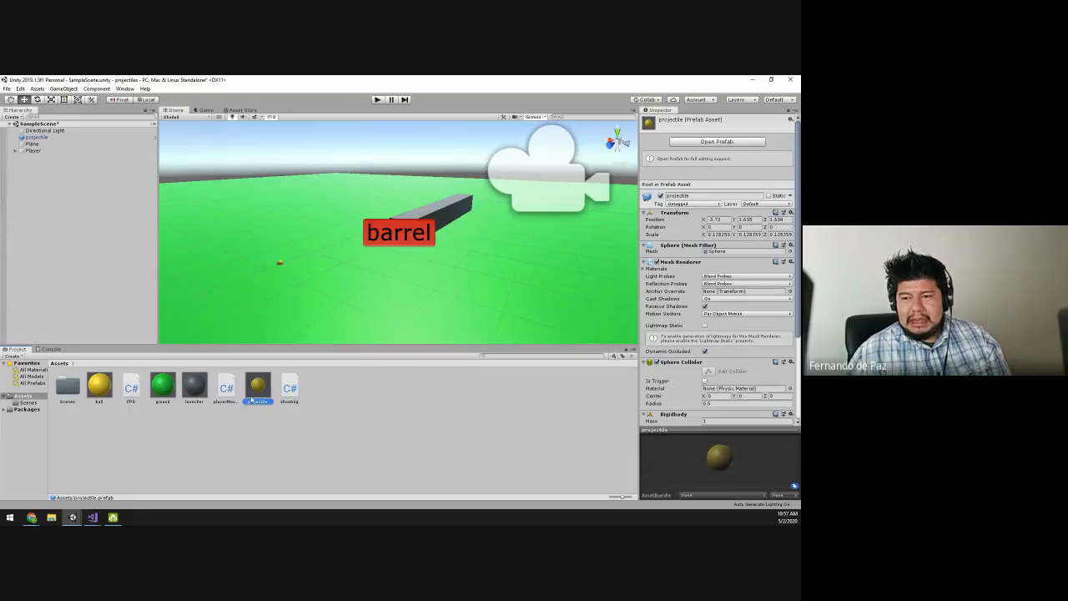
pyautogui.rightClick(260, 386)
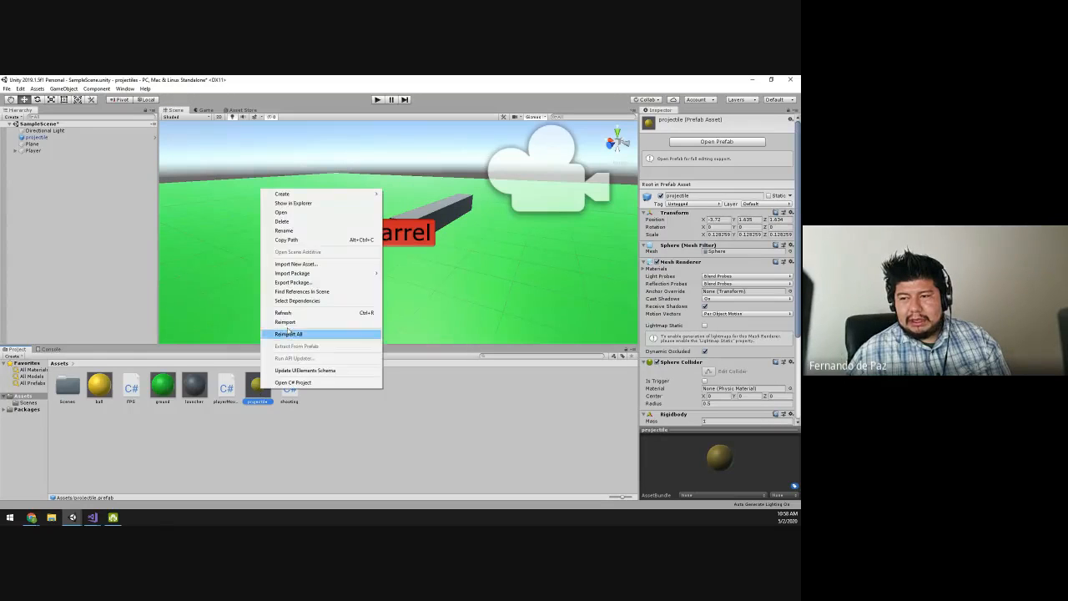
pyautogui.click(311, 221)
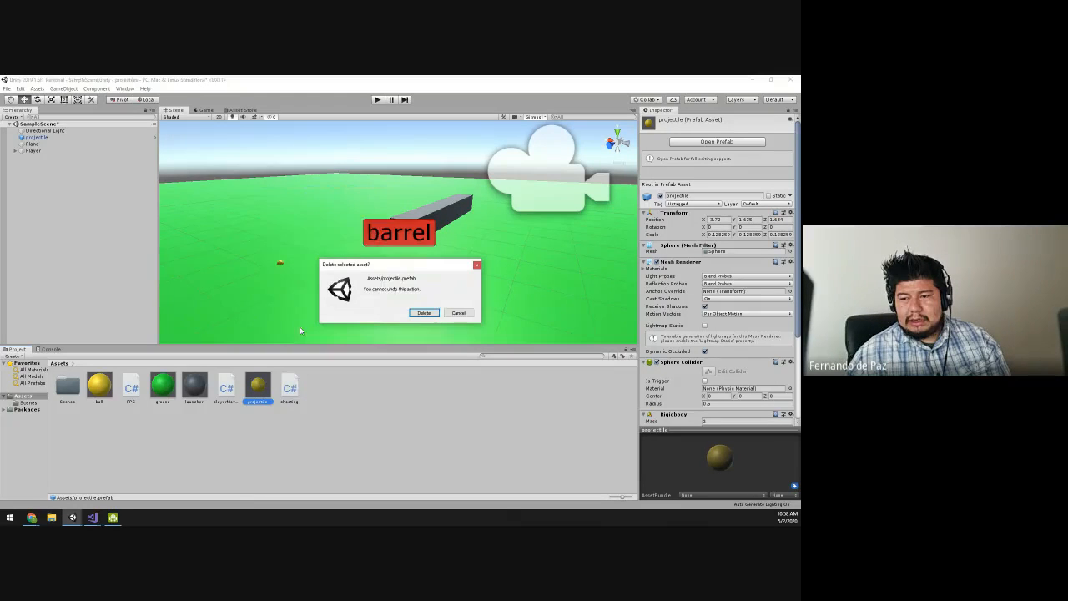
pyautogui.click(424, 313)
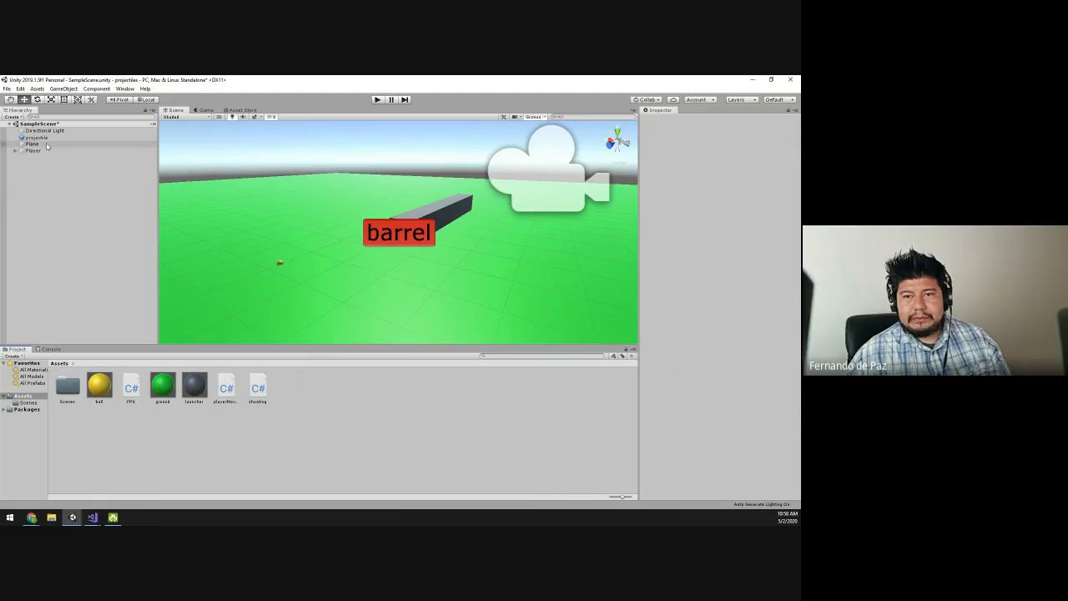
# Step: Save the scene's projectile object as a prefab in Assets and delete that prefab asset again
pyautogui.moveTo(35, 137); pyautogui.dragTo(384, 396)
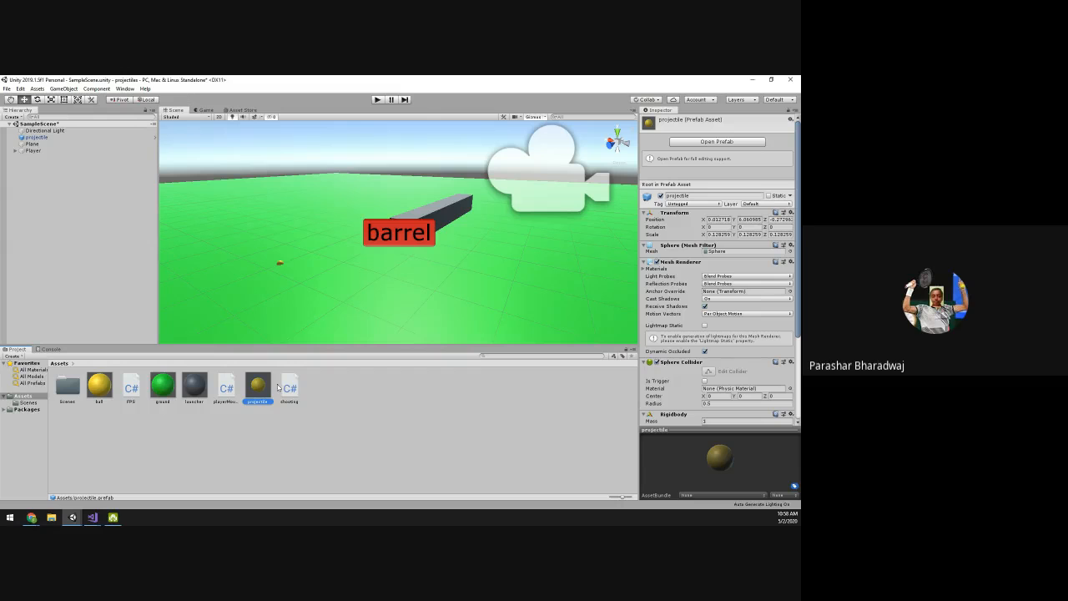
pyautogui.click(46, 138)
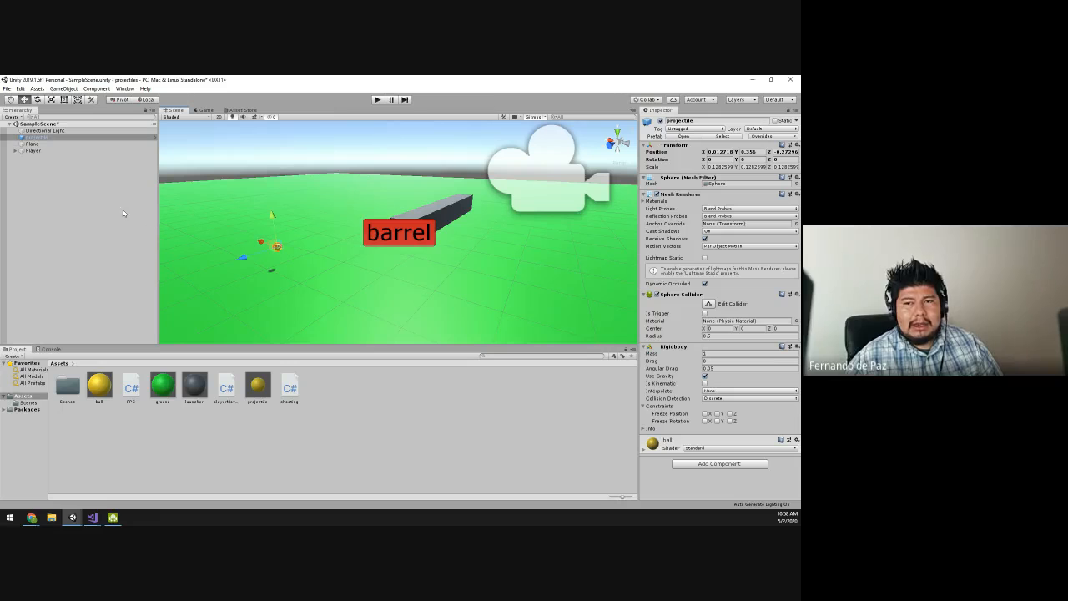
pyautogui.rightClick(258, 387)
pyautogui.click(291, 218)
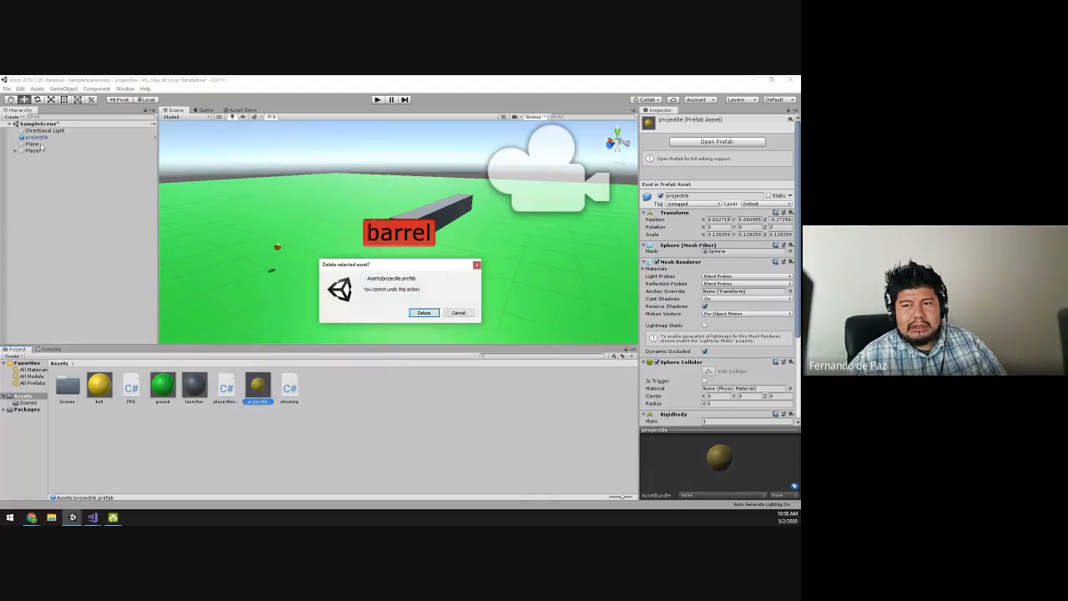
pyautogui.click(425, 314)
# Step: Turn the scene's projectile object into a prefab in Assets and switch back to the shooting script in Visual Studio
pyautogui.moveTo(43, 140); pyautogui.dragTo(359, 402)
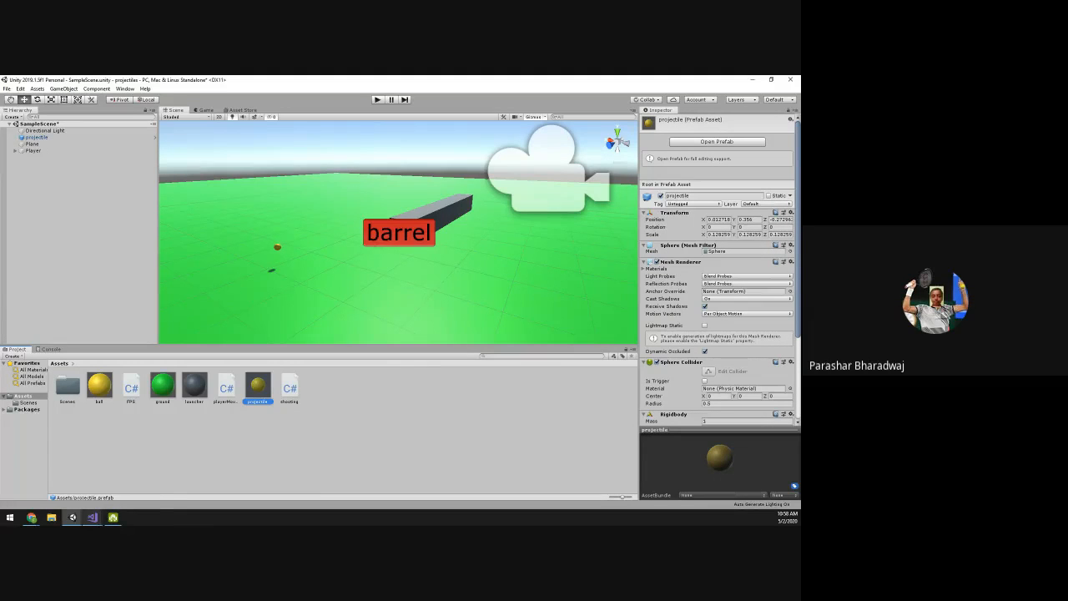
pyautogui.moveTo(93, 518)
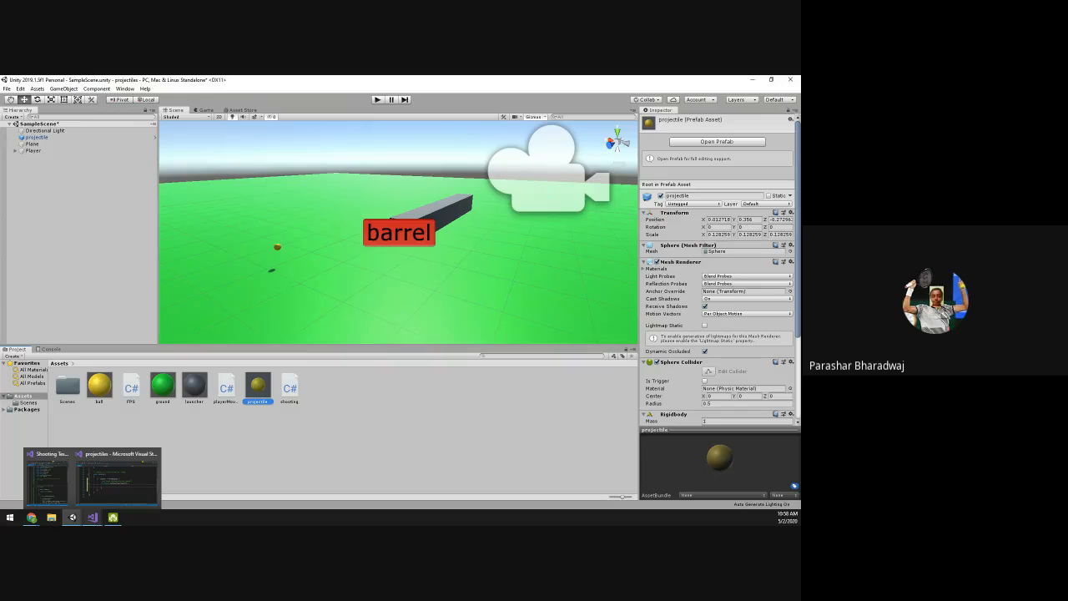
pyautogui.click(117, 487)
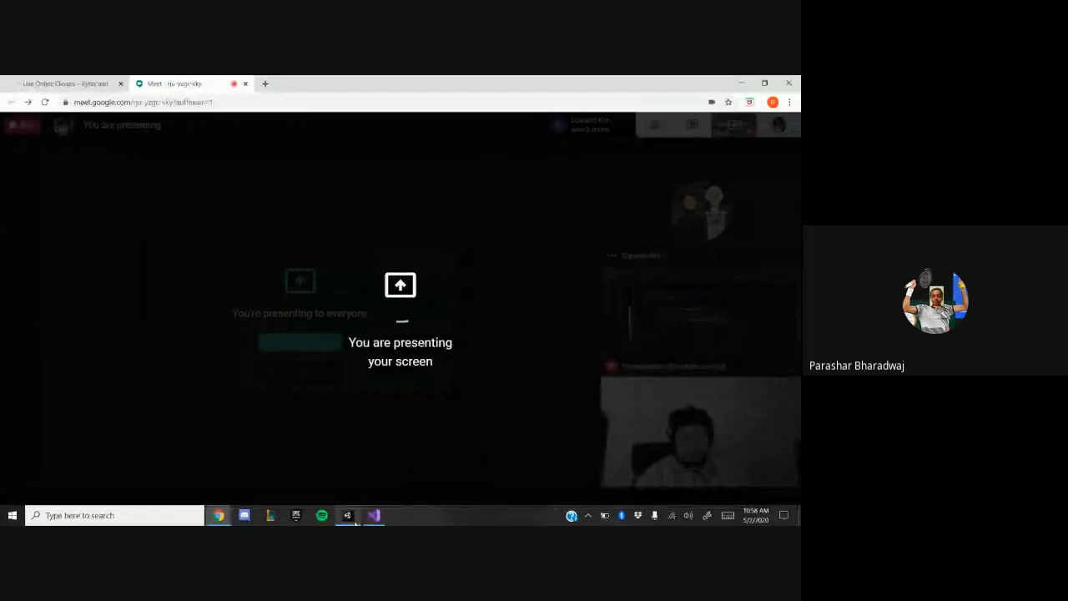
pyautogui.moveTo(355, 520)
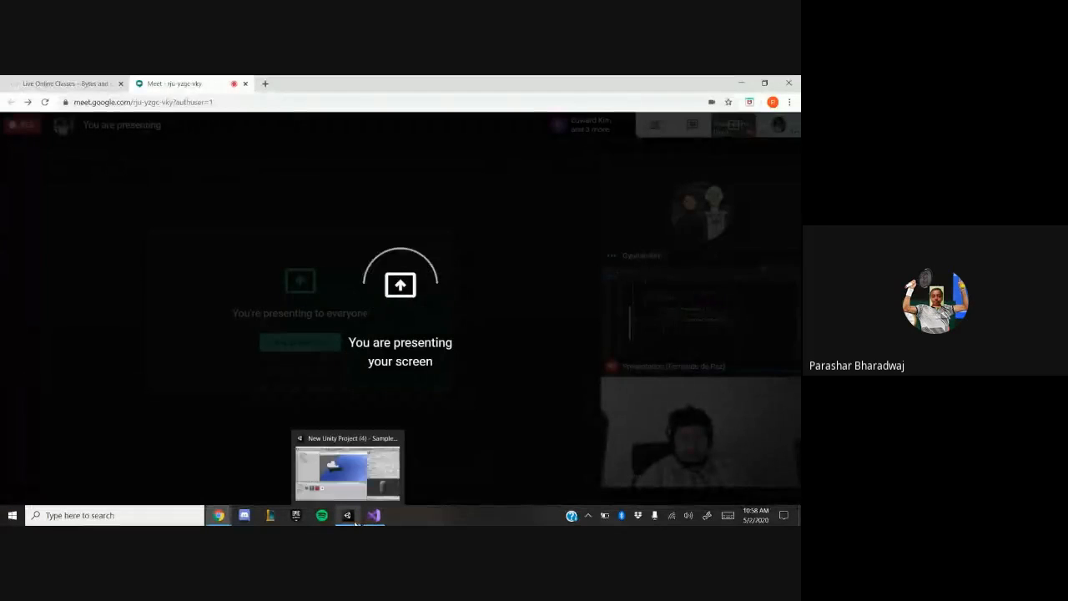
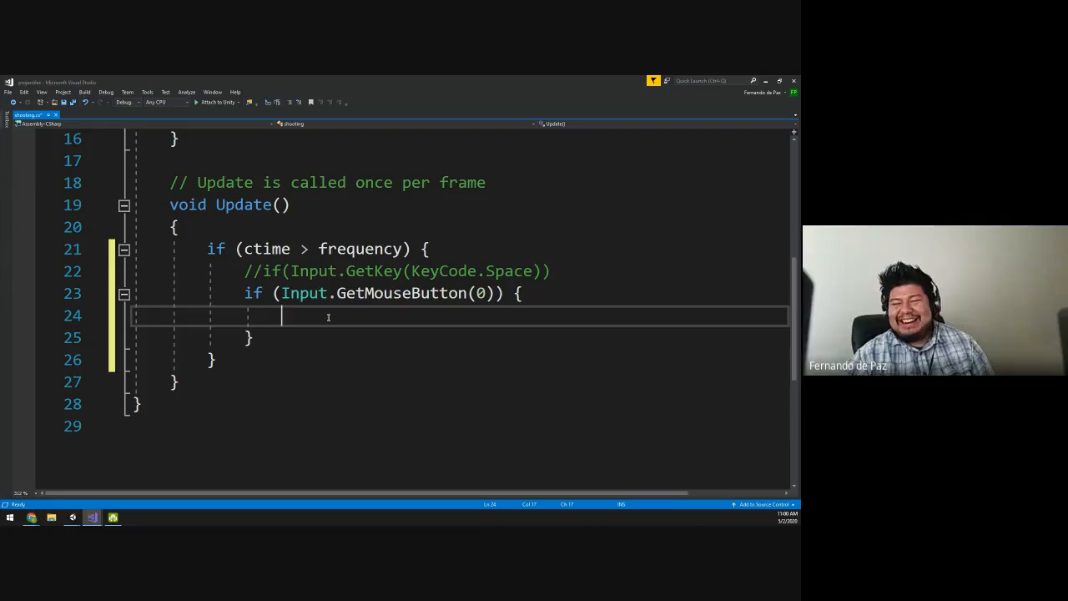
pyautogui.moveTo(291, 253); pyautogui.dragTo(364, 256)
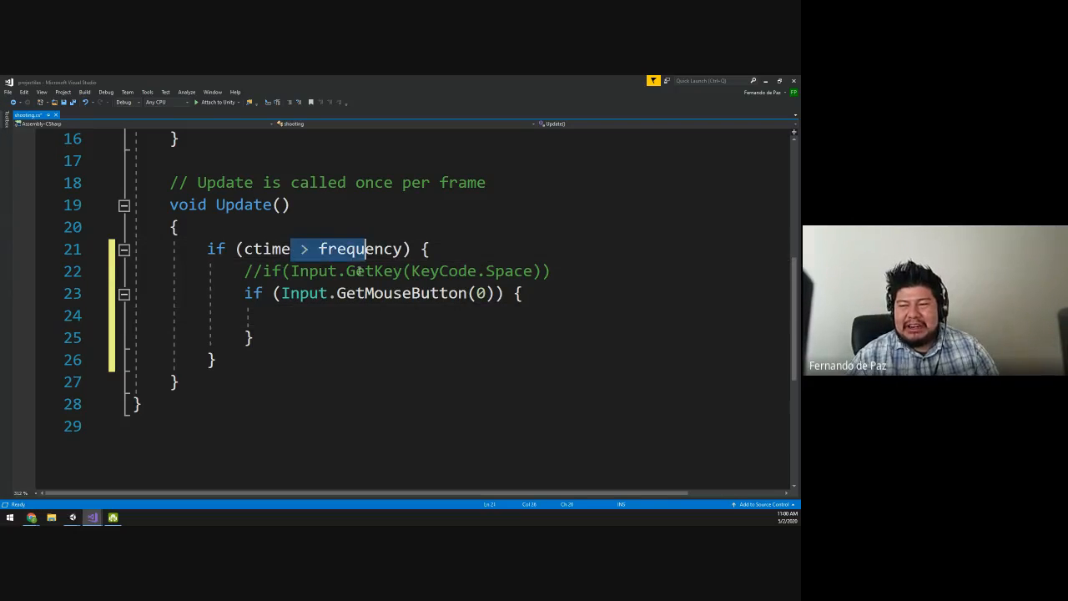
pyautogui.click(358, 270)
pyautogui.moveTo(256, 251); pyautogui.dragTo(395, 255)
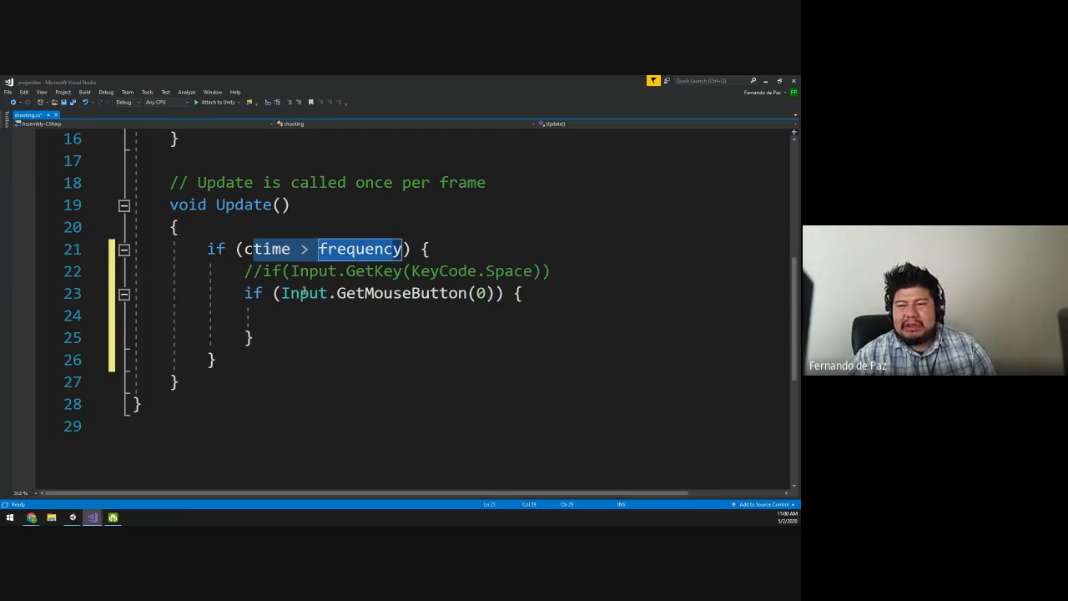
pyautogui.moveTo(284, 295); pyautogui.dragTo(467, 295)
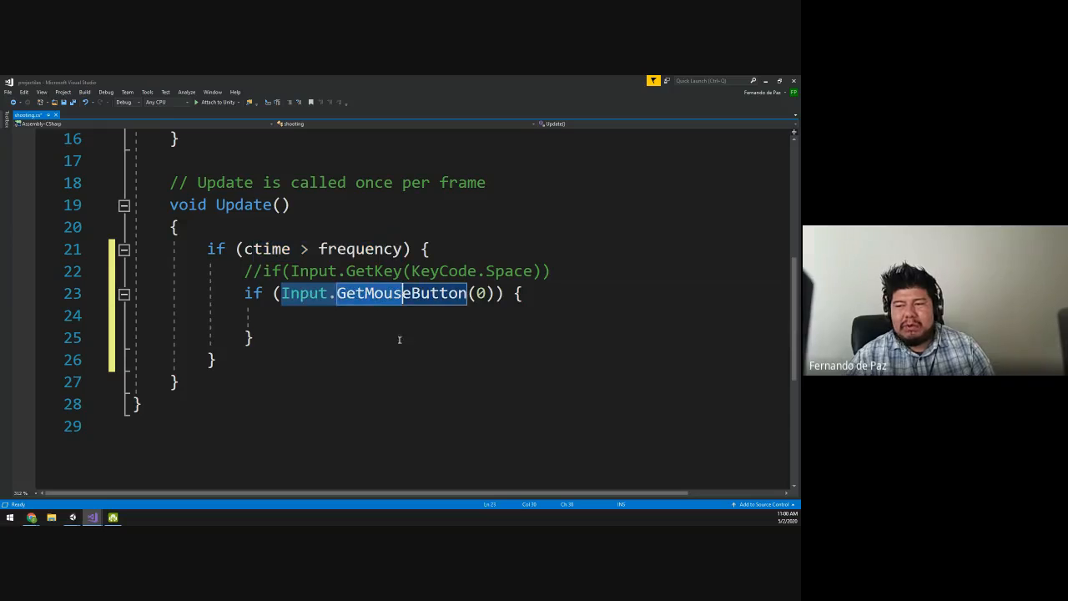
# Step: Inside the Input.GetMouseButton(0) block, declare a GameObject variable named clone and assign it an Instantiate() call
pyautogui.click(331, 321)
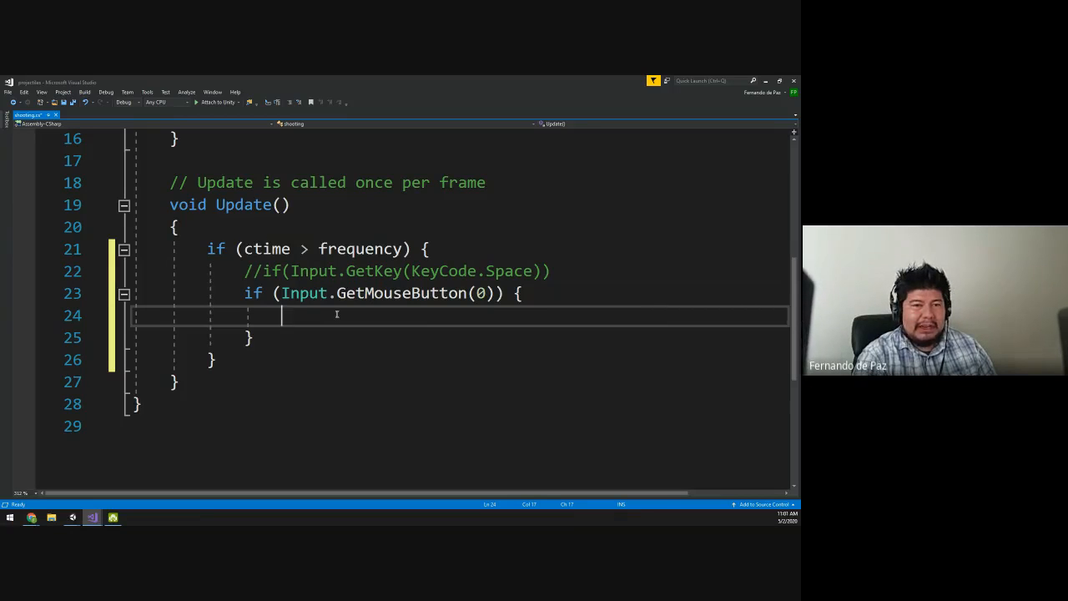
pyautogui.write('G')
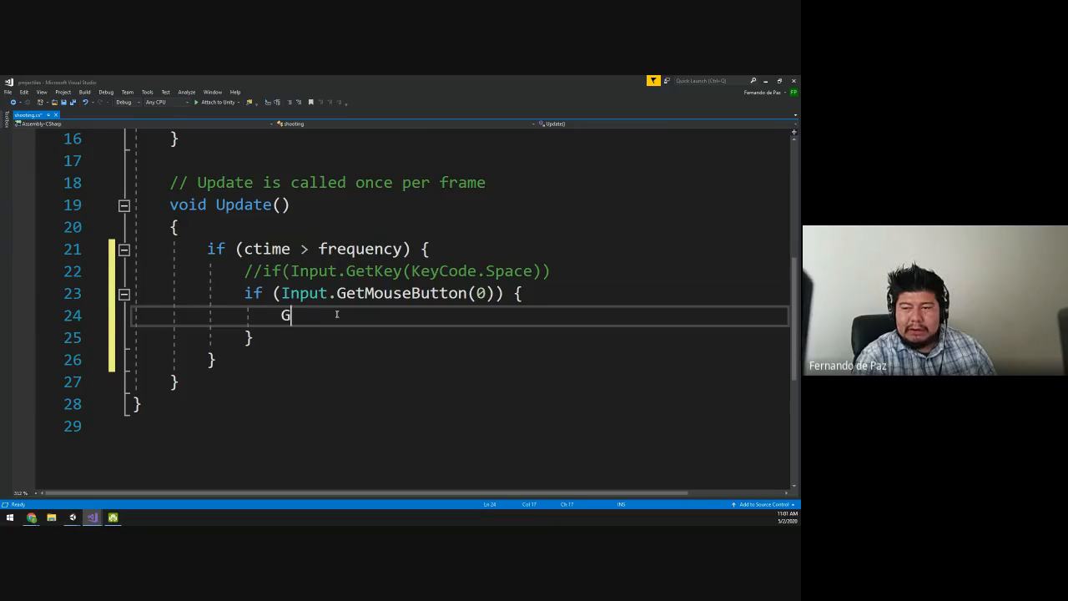
pyautogui.write('ameobjec')
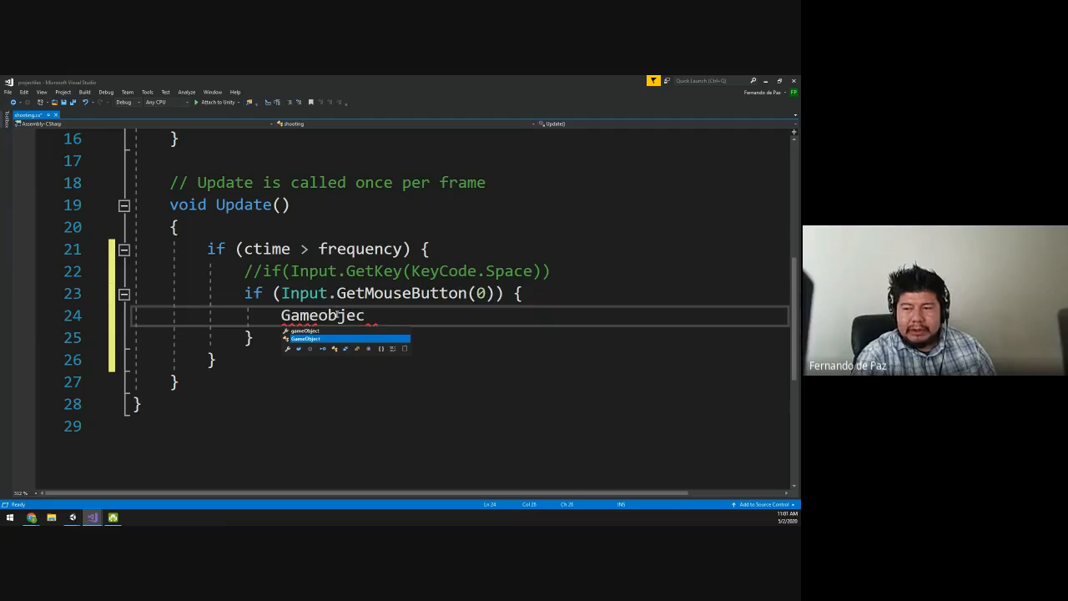
pyautogui.press('Tab')
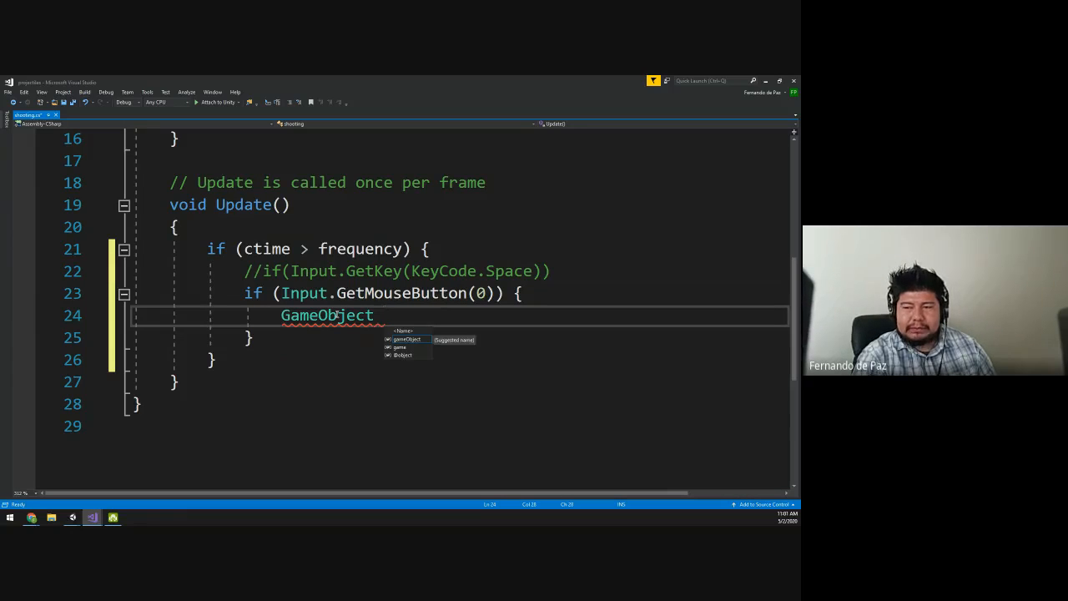
pyautogui.write('clone =')
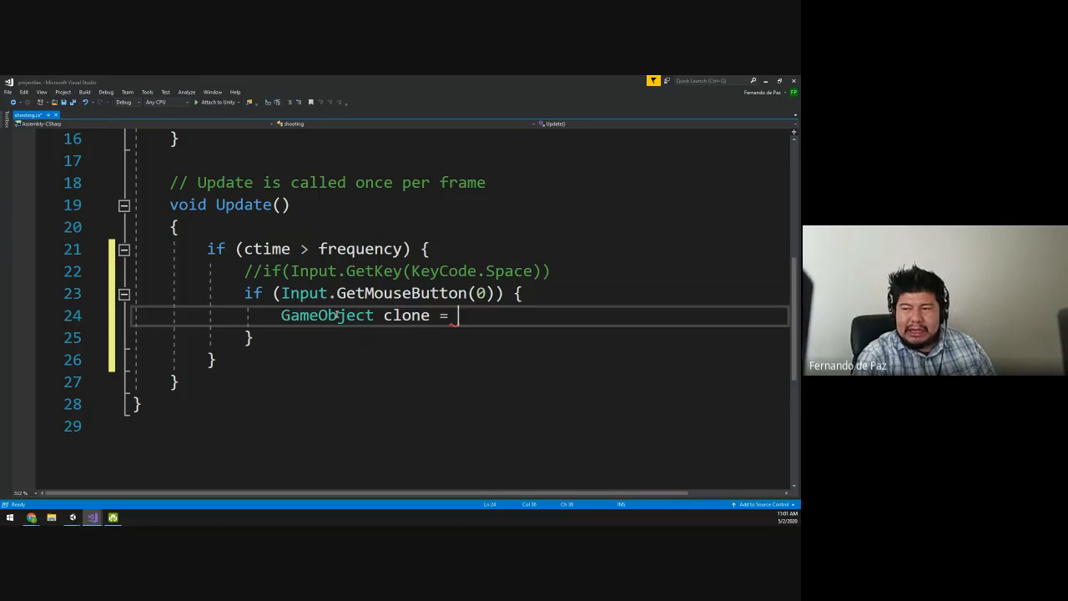
pyautogui.write(' Instantiate')
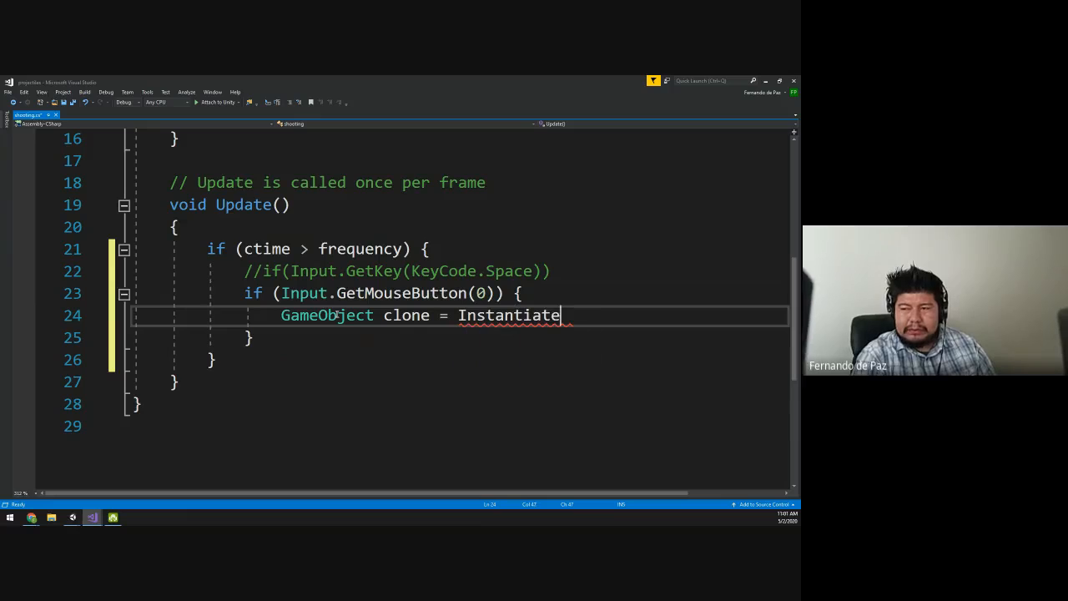
pyautogui.write('(')
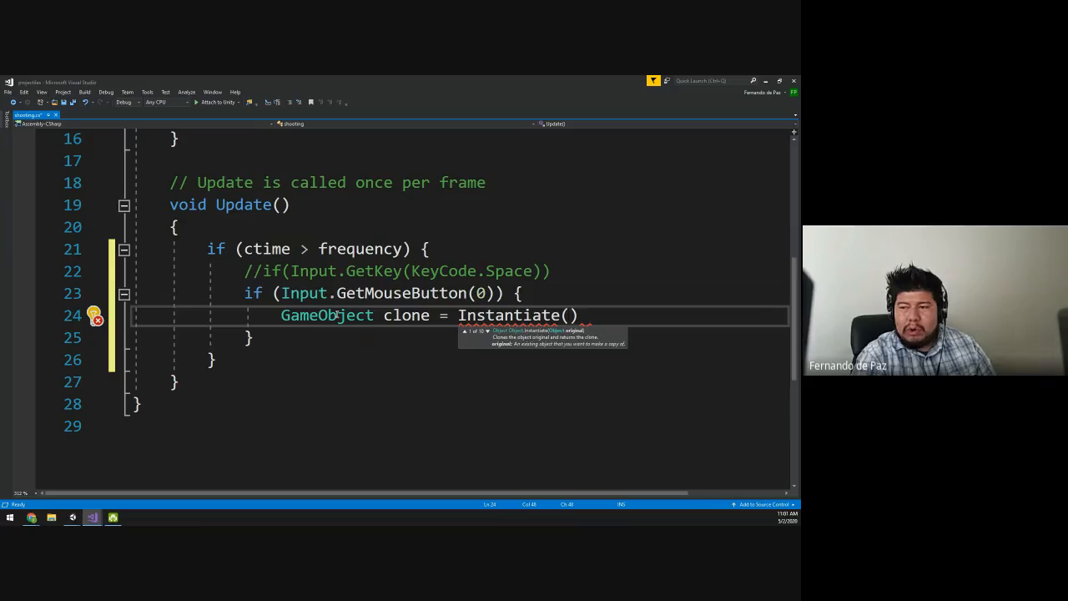
# Step: Pass projectile and barrel.position as the first two arguments of the Instantiate call
pyautogui.write('projectile,')
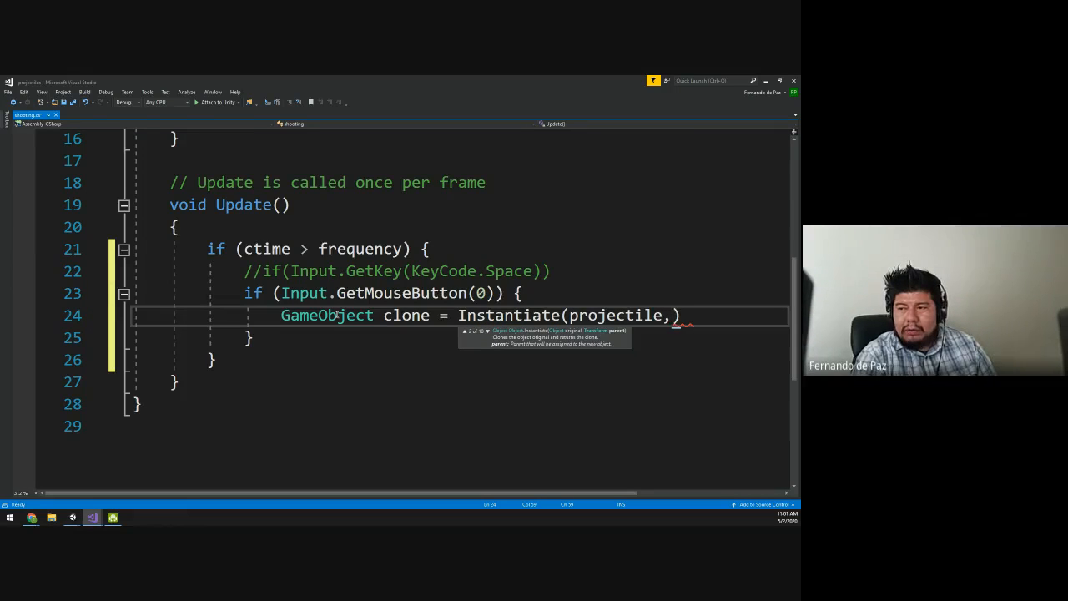
pyautogui.write('t')
pyautogui.press('BackSpace')
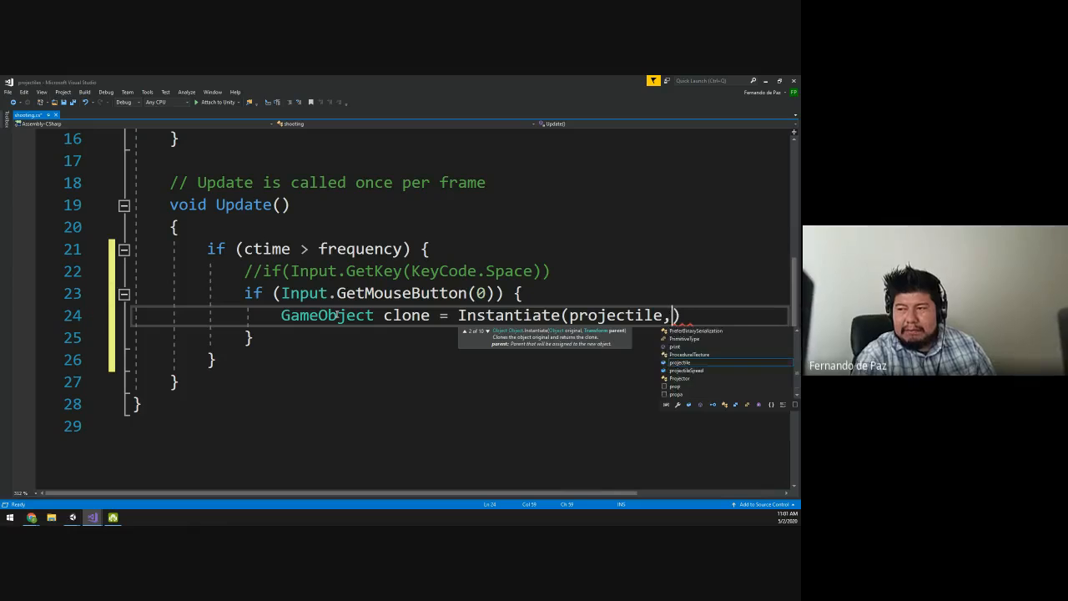
pyautogui.write('barrel.')
pyautogui.write('pos')
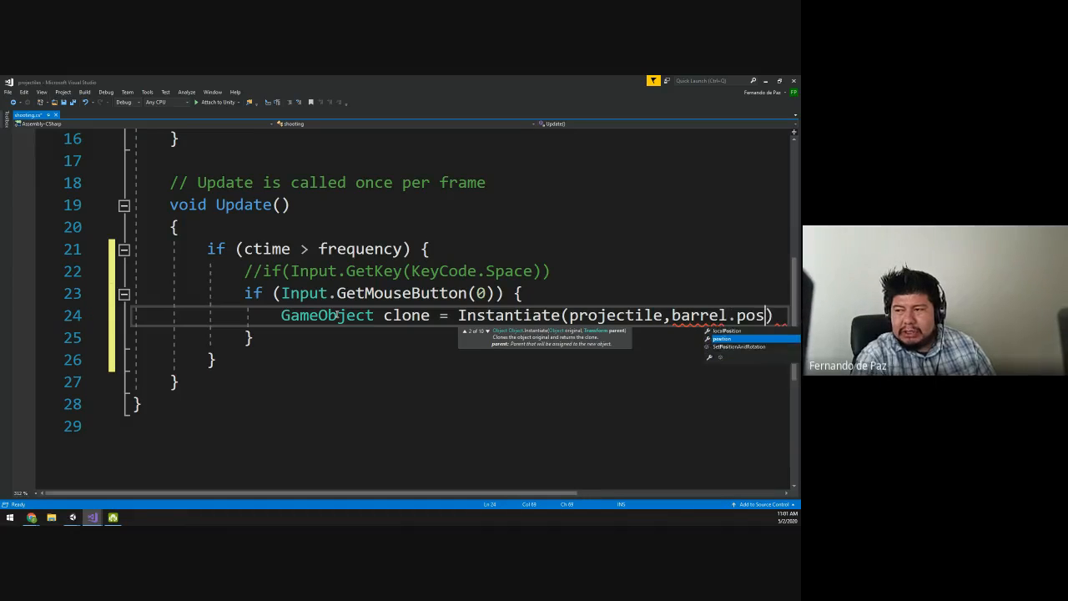
pyautogui.press('Tab')
pyautogui.write(',')
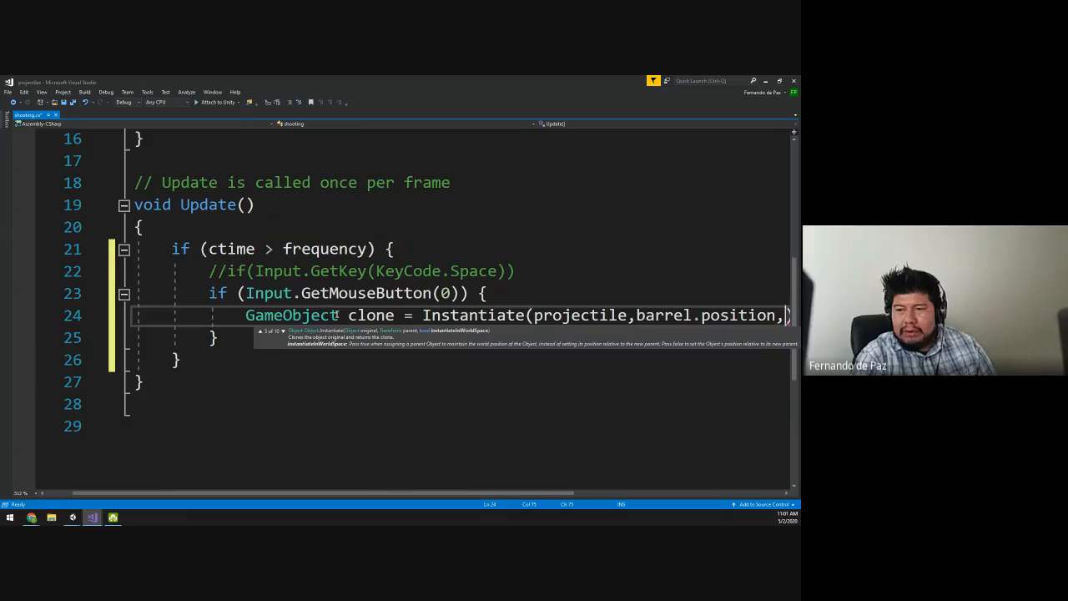
# Step: Add barrel.rotation as the third Instantiate argument and end the statement with a semicolon
pyautogui.write('bar')
pyautogui.press('Tab')
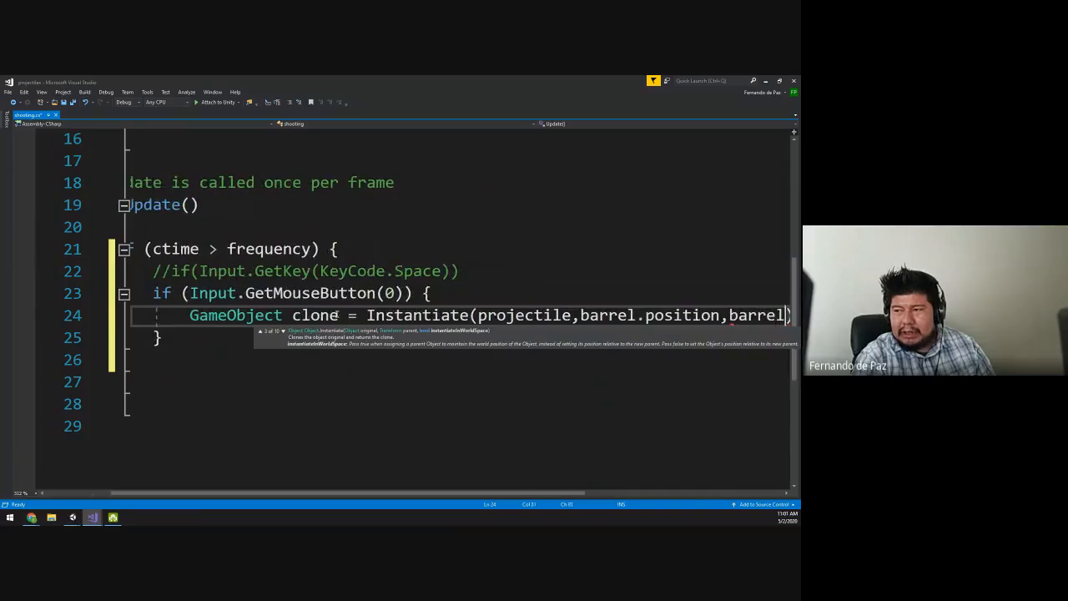
pyautogui.write('.rotation')
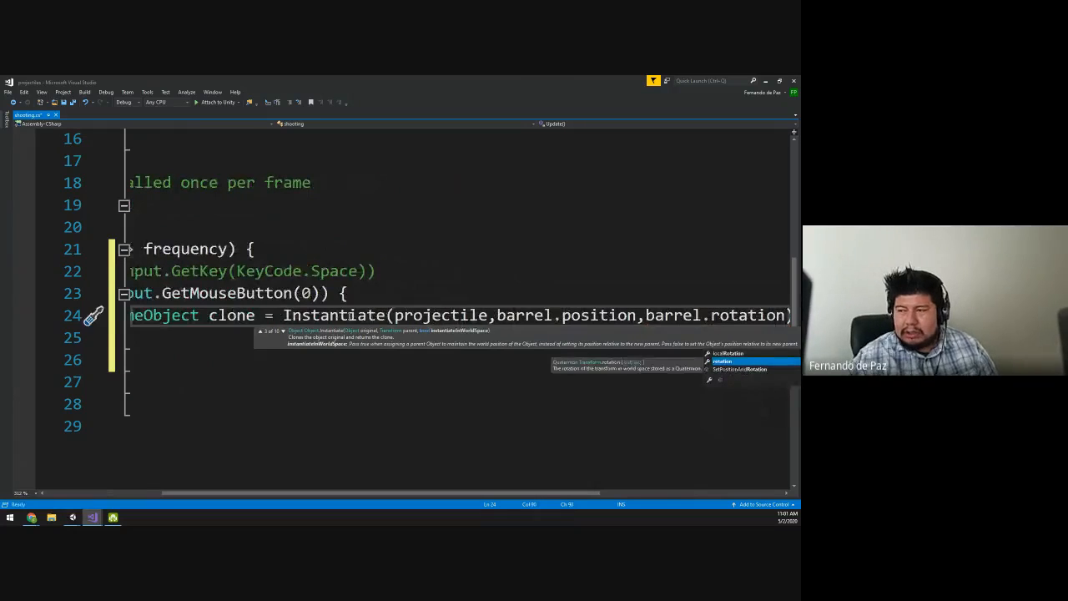
pyautogui.keyDown('ctrl'); pyautogui.scroll(-2, 441, 304); pyautogui.keyUp('ctrl')
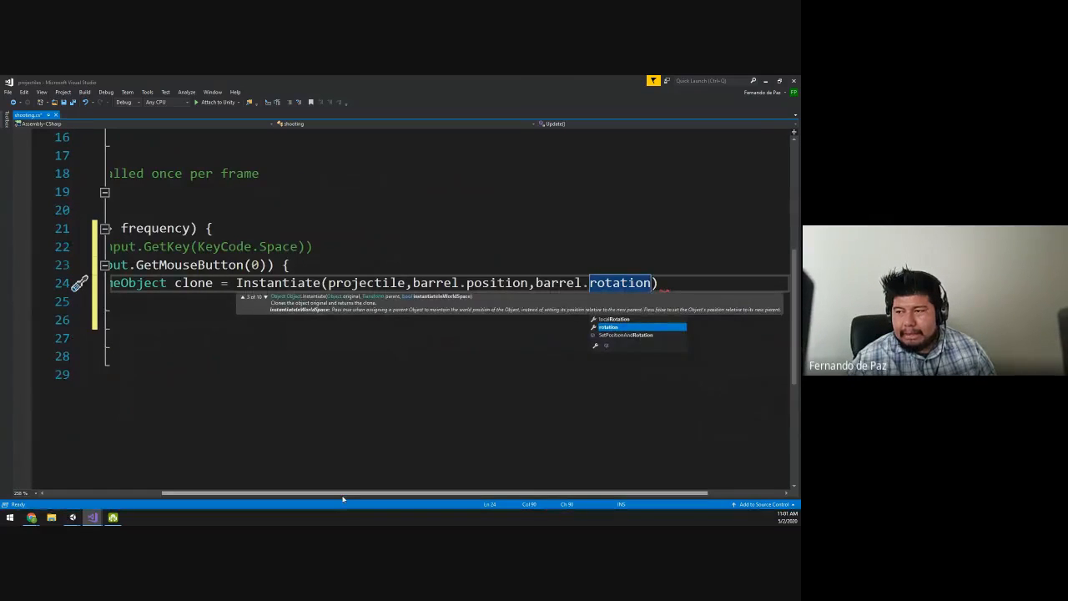
pyautogui.hscroll(-3, 346, 493)
pyautogui.write(')')
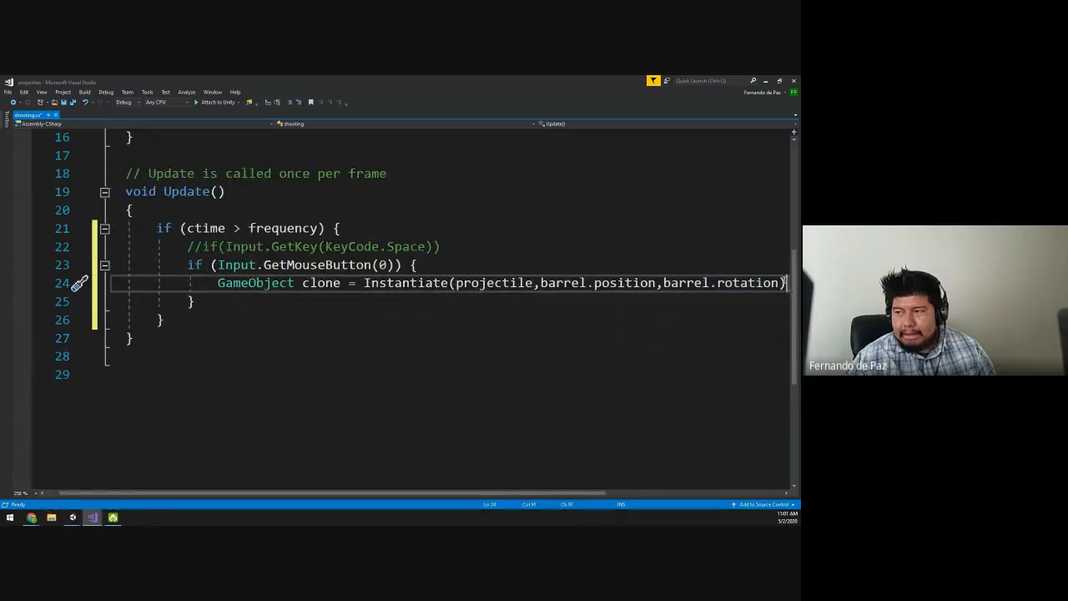
pyautogui.write(';')
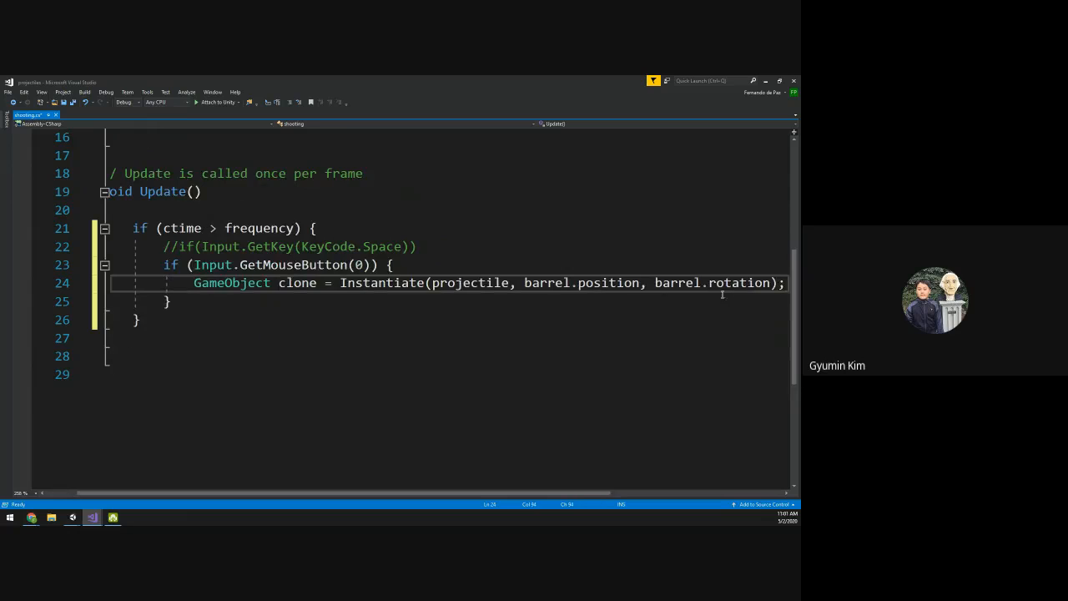
pyautogui.moveTo(595, 492); pyautogui.dragTo(603, 492)
pyautogui.click(547, 422)
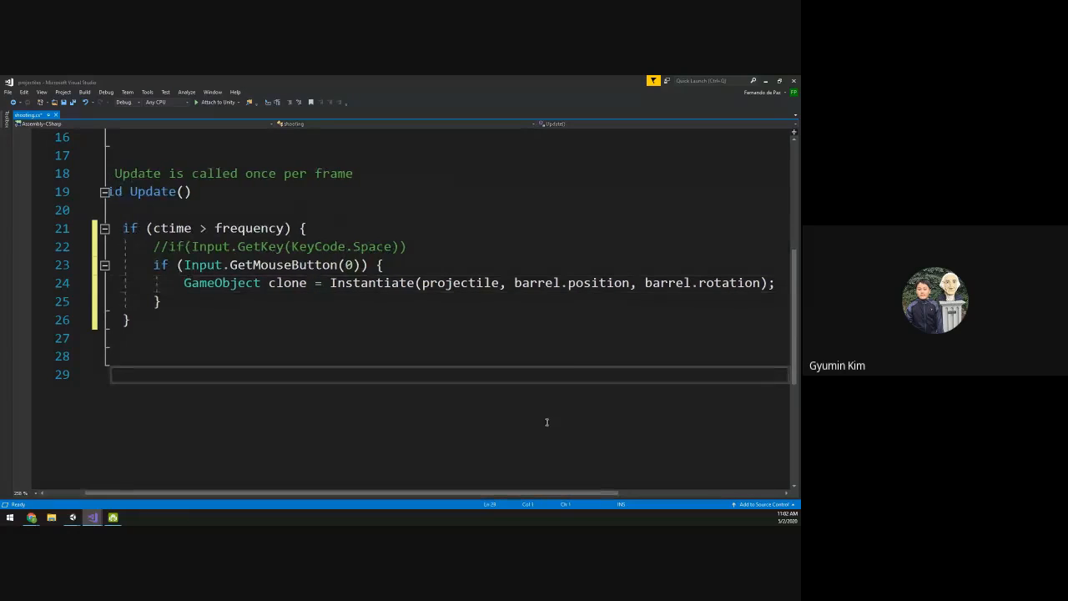
# Step: On a new line below the Instantiate statement, start the call clone.GetComponent<Rigidbody>().AddForce()
pyautogui.click(780, 284)
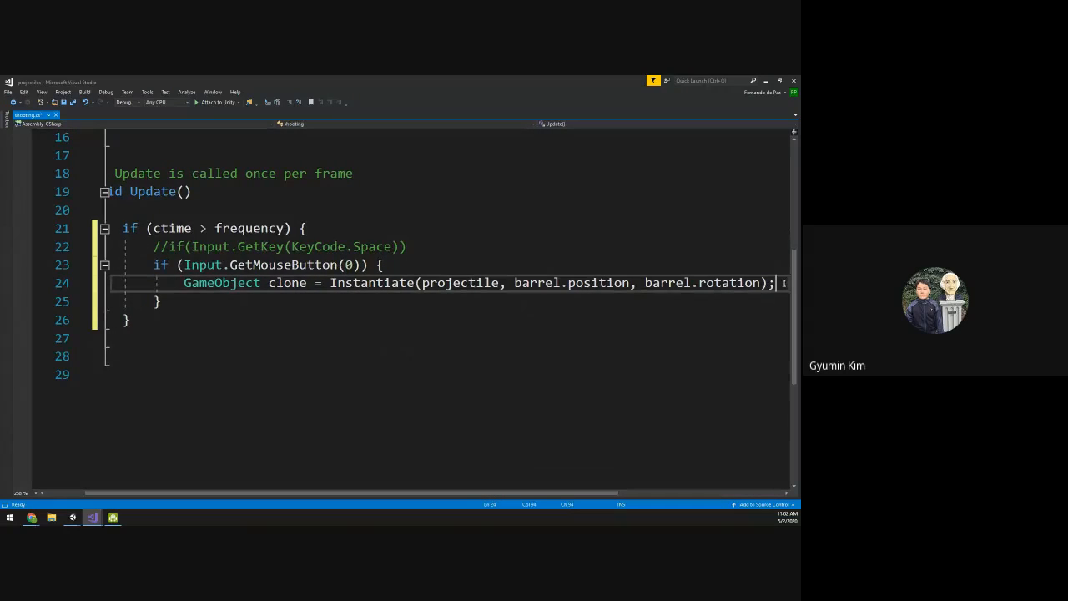
pyautogui.press('Return')
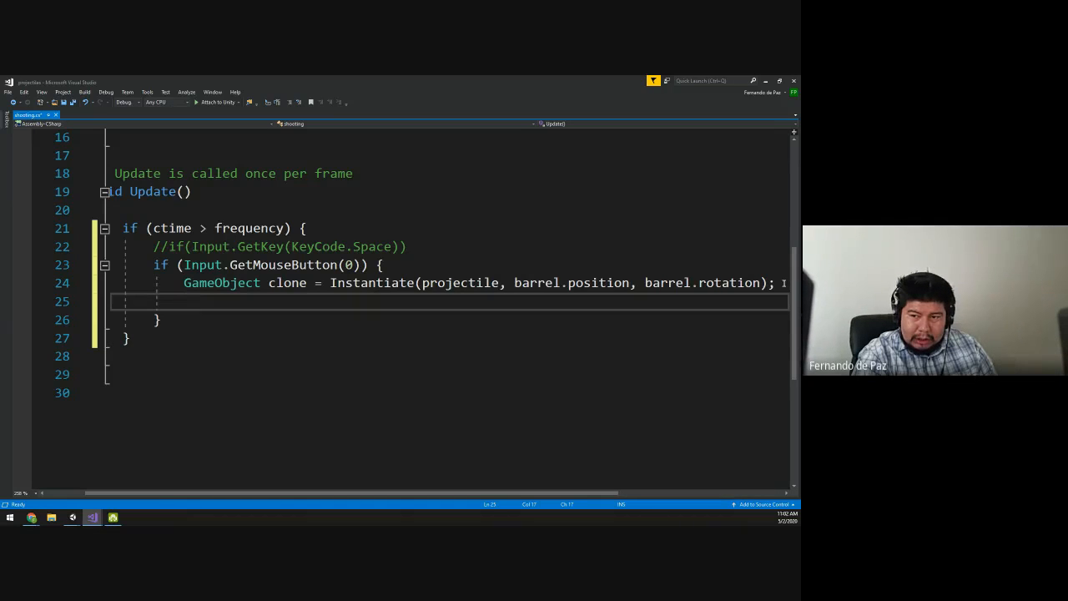
pyautogui.write('clone.getcom')
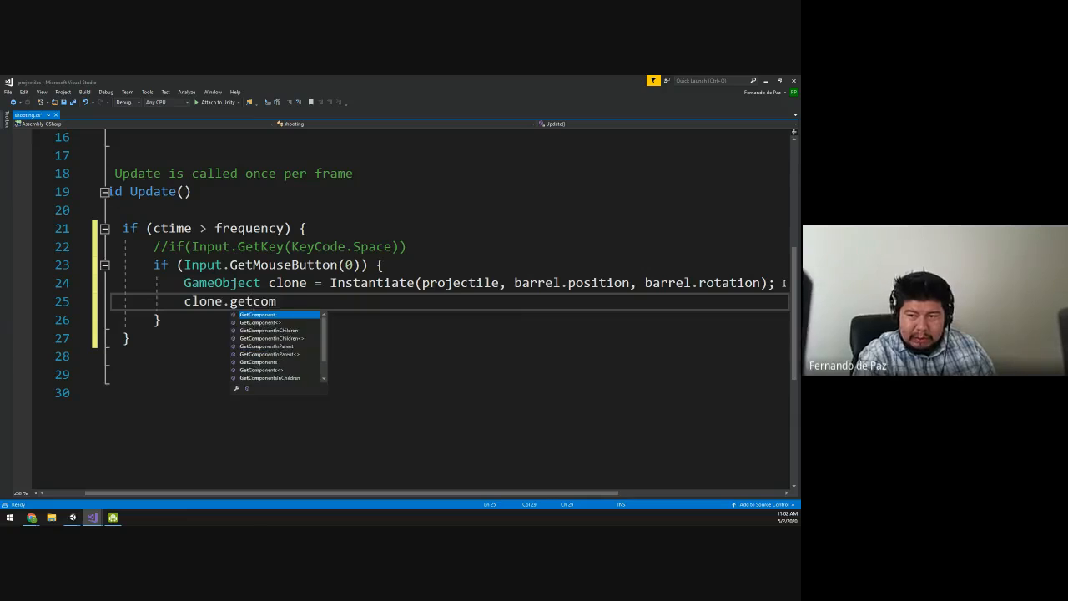
pyautogui.write('<Rigidbody')
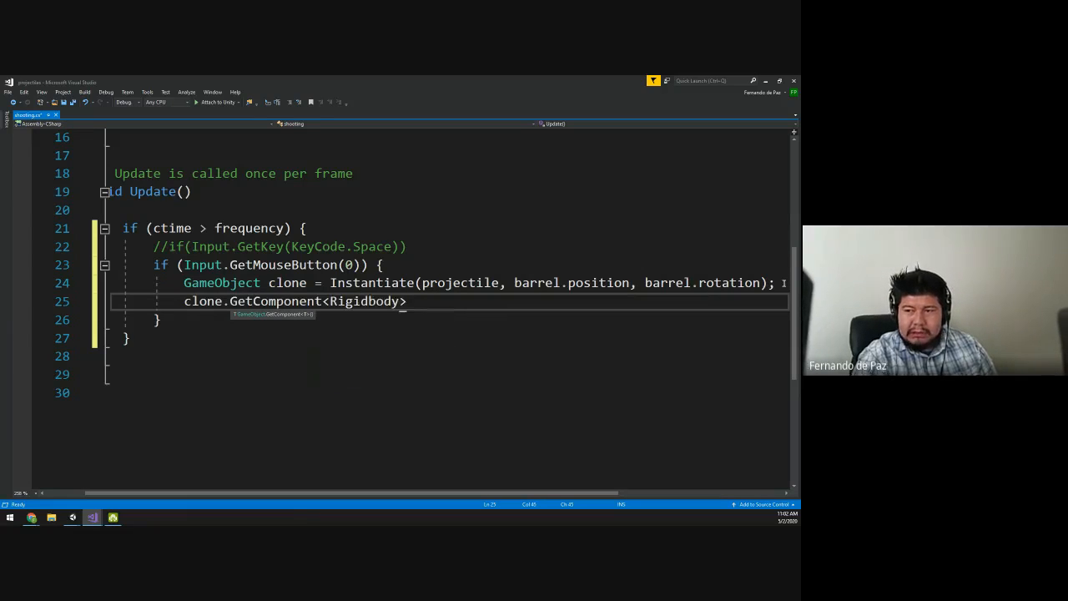
pyautogui.write('>()')
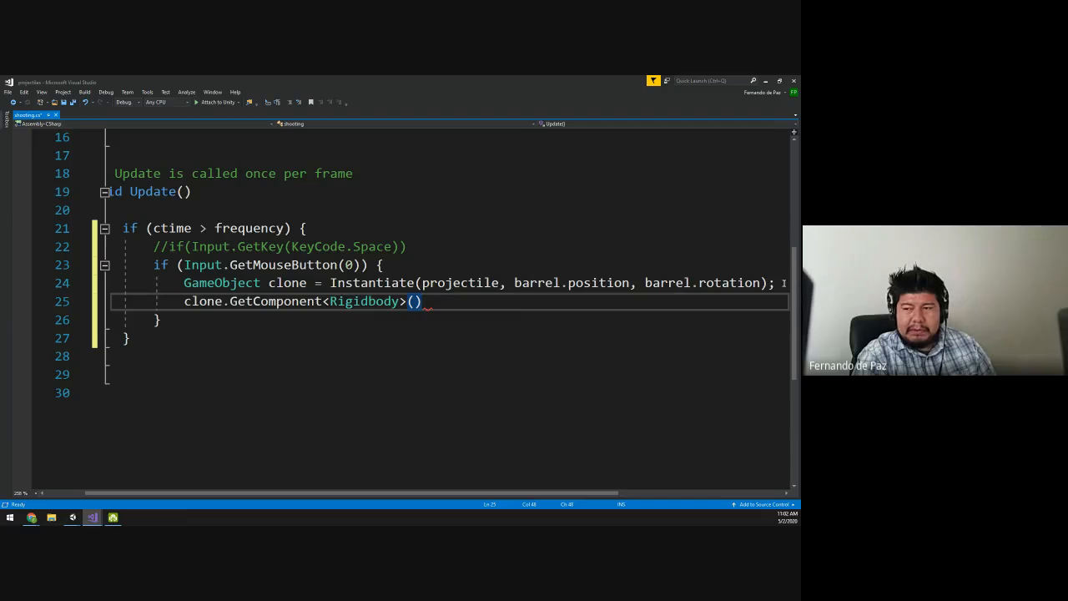
pyautogui.hotkey('alt', 'space')
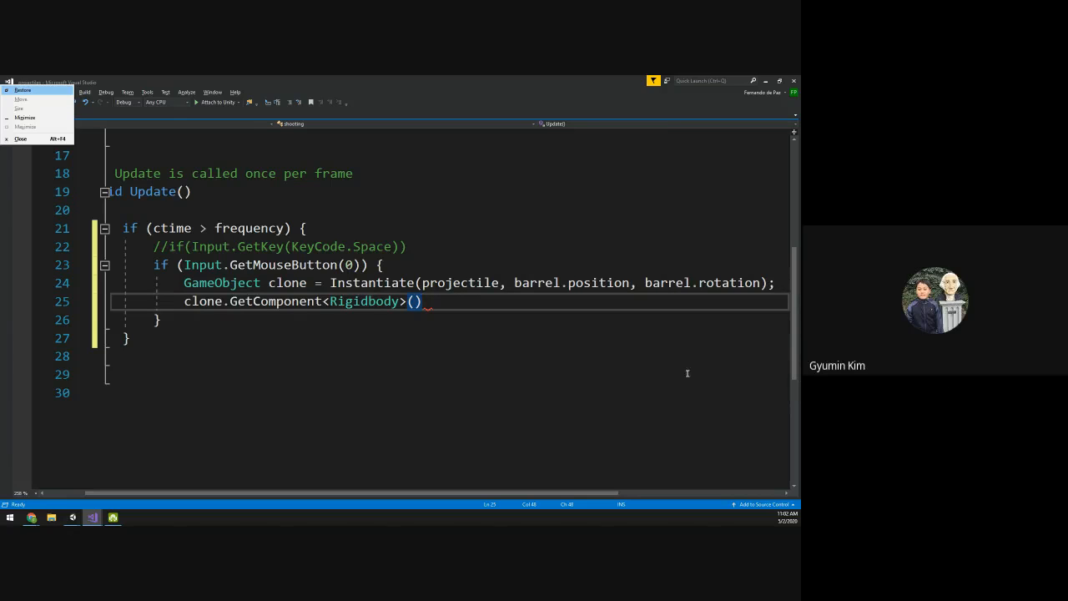
pyautogui.click(541, 319)
pyautogui.click(537, 310)
pyautogui.write('.')
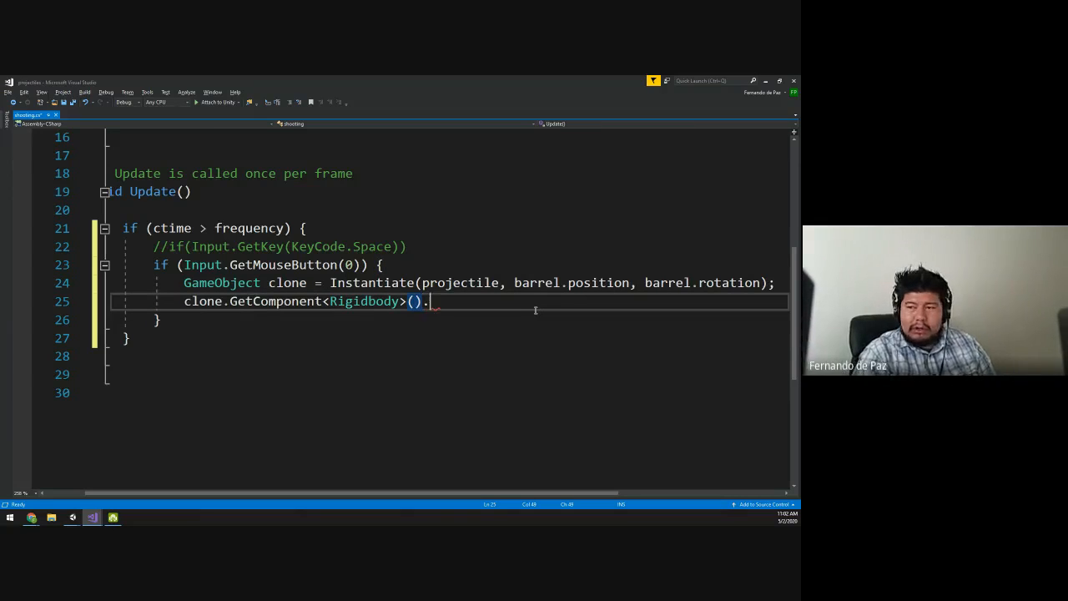
pyautogui.write('addf')
pyautogui.press('Tab')
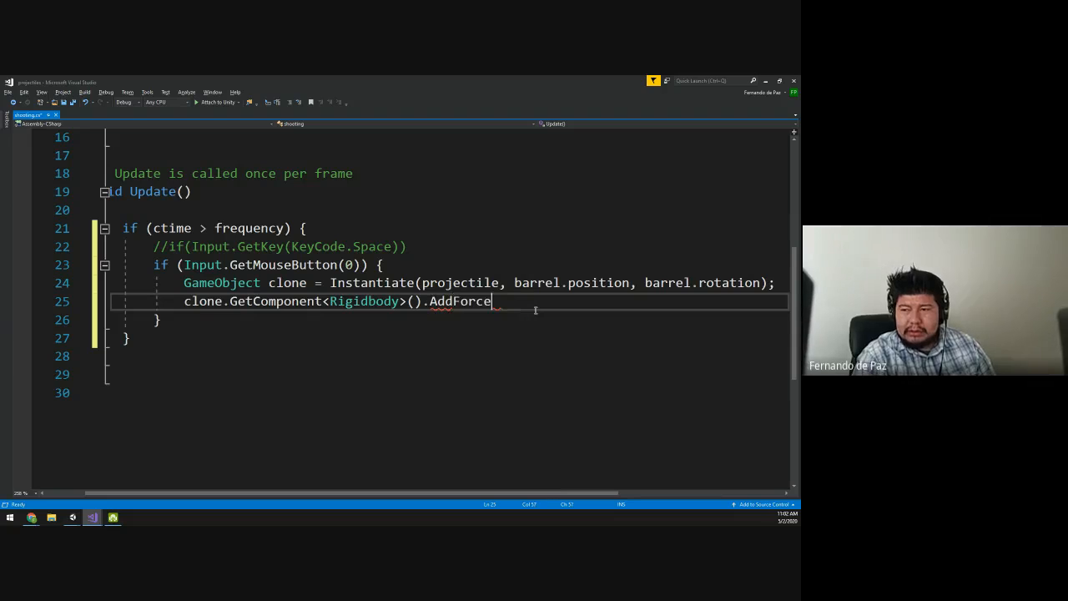
pyautogui.write('(')
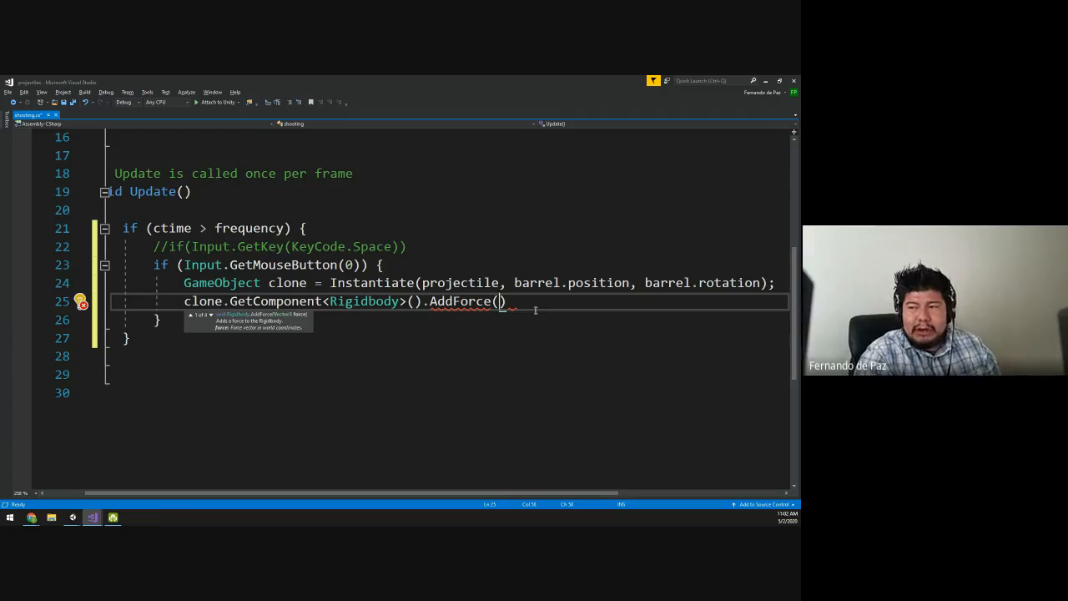
# Step: Pass barrel.forward * projectileSpeed as the force argument of the AddForce call
pyautogui.write('barrel.forward ')
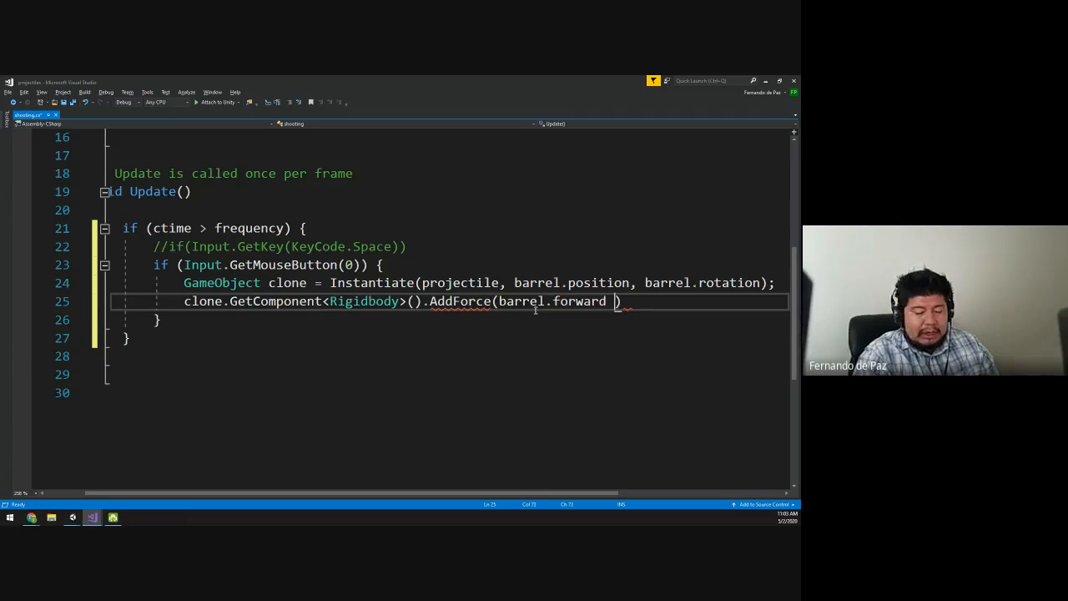
pyautogui.write('*')
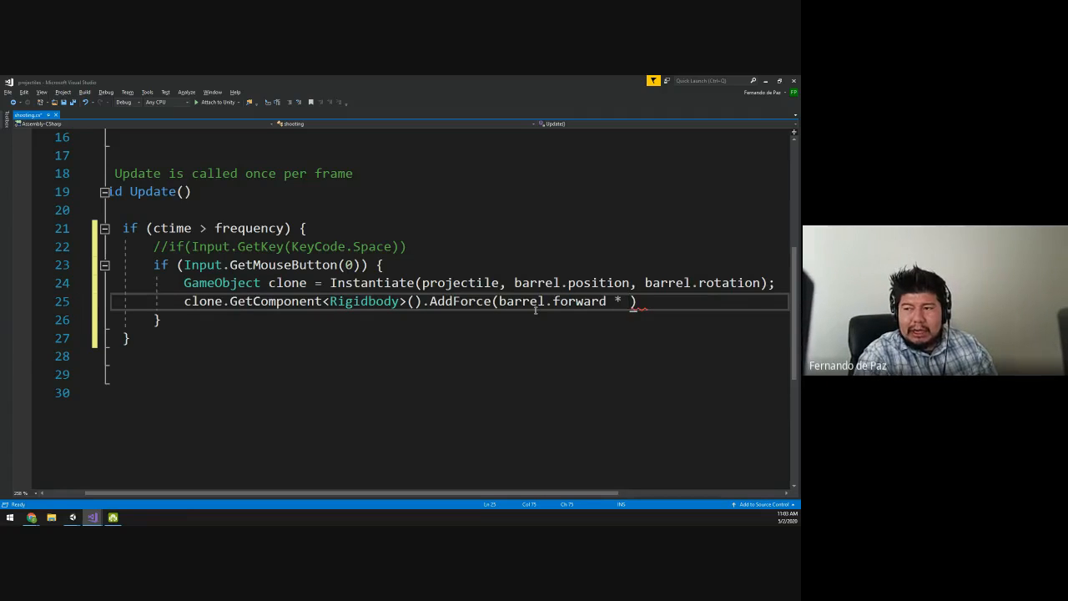
pyautogui.scroll(5, 536, 310)
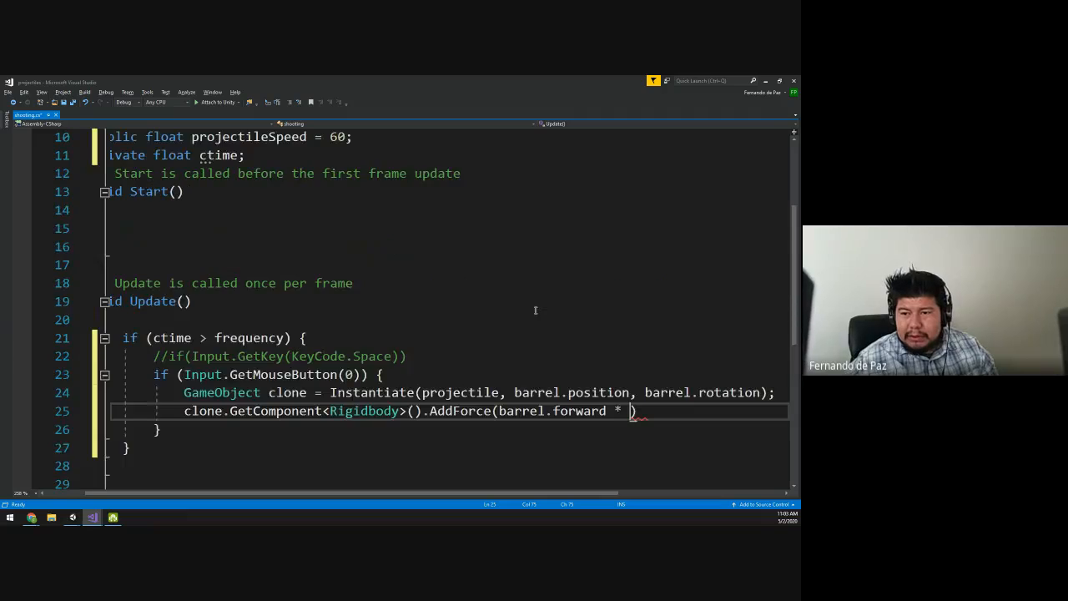
pyautogui.scroll(-7, 530, 331)
pyautogui.scroll(3, 530, 332)
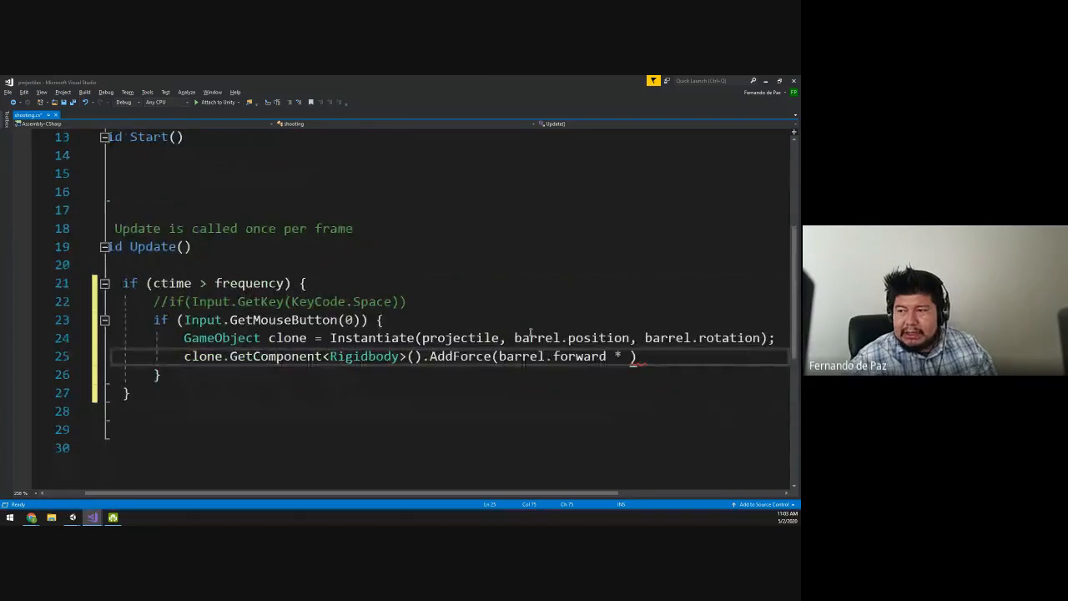
pyautogui.write('projectile)')
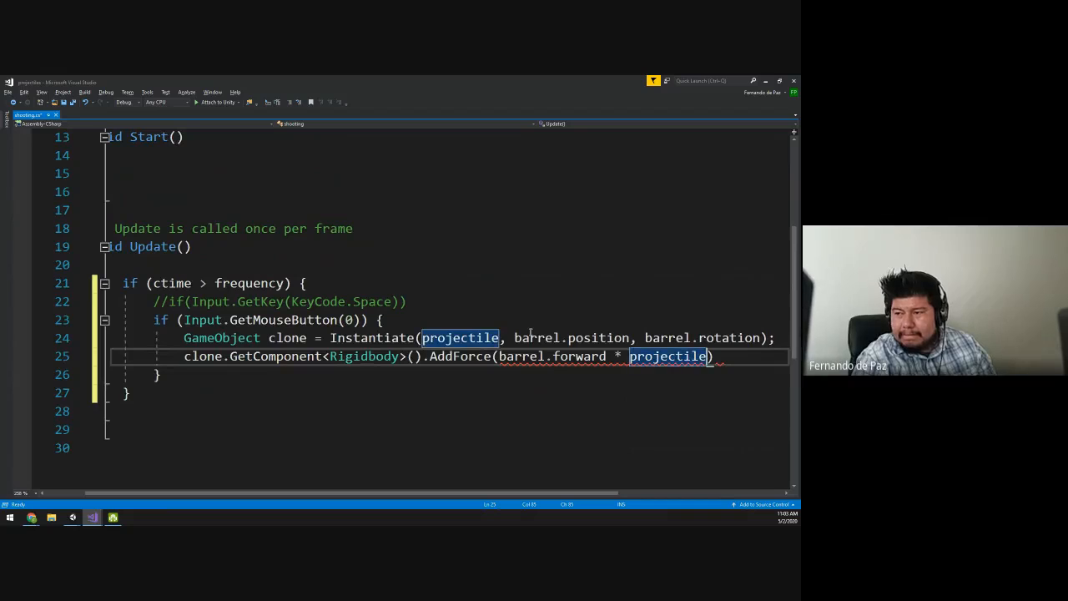
pyautogui.write('s')
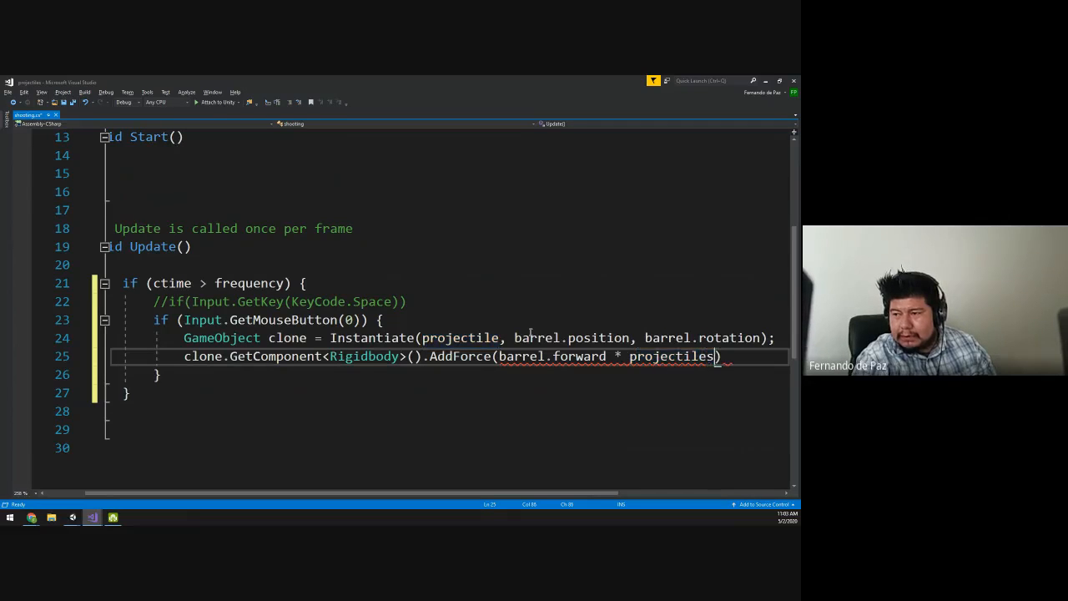
pyautogui.press('Tab')
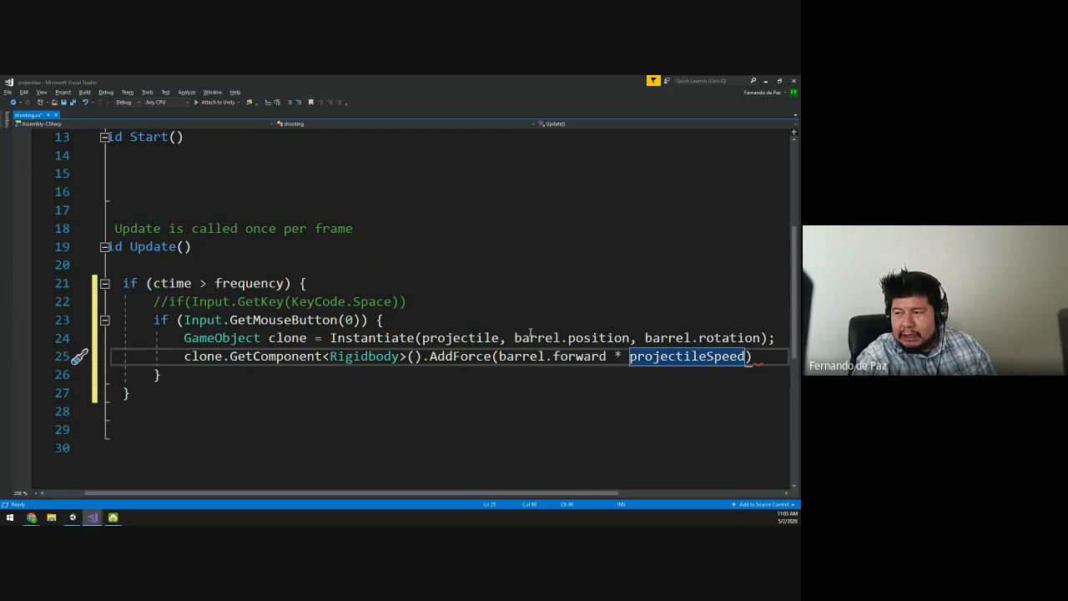
# Step: Add ForceMode.Impulse as the second AddForce argument and end the statement with a semicolon
pyautogui.write(',')
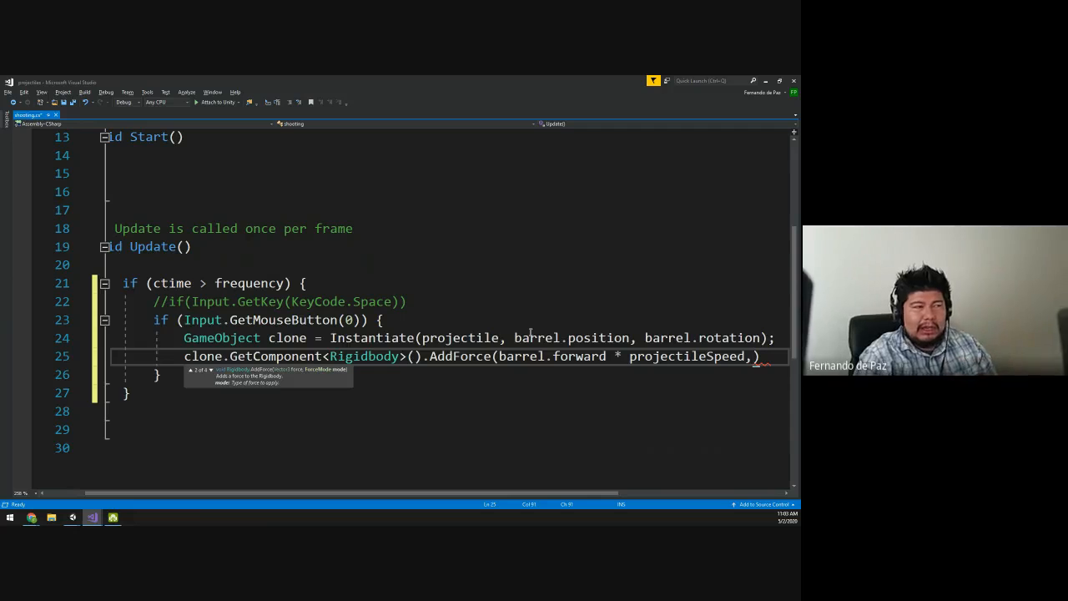
pyautogui.write('For')
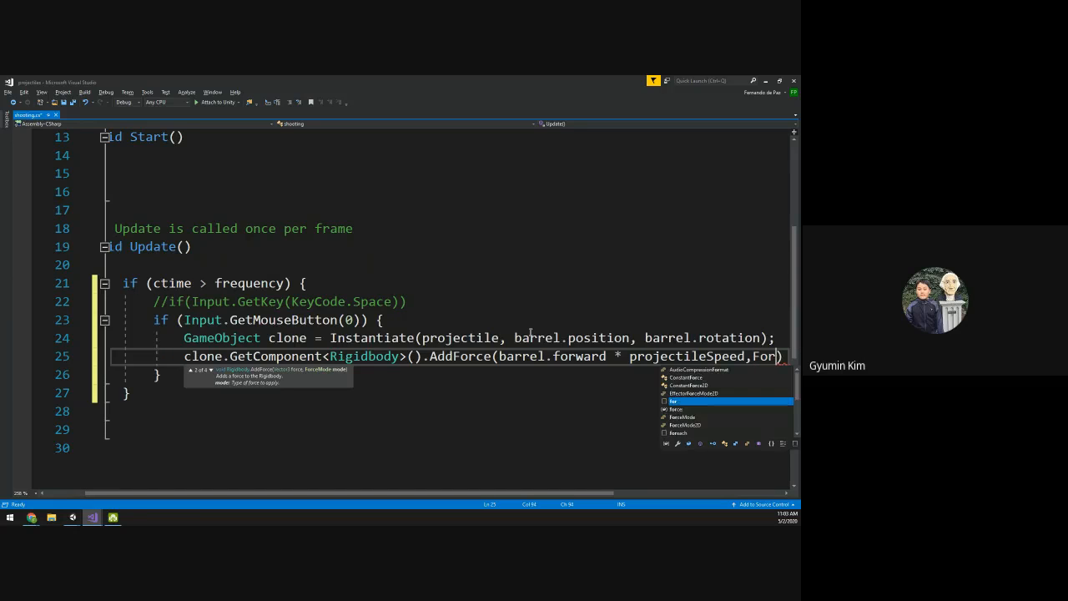
pyautogui.write('ceMode')
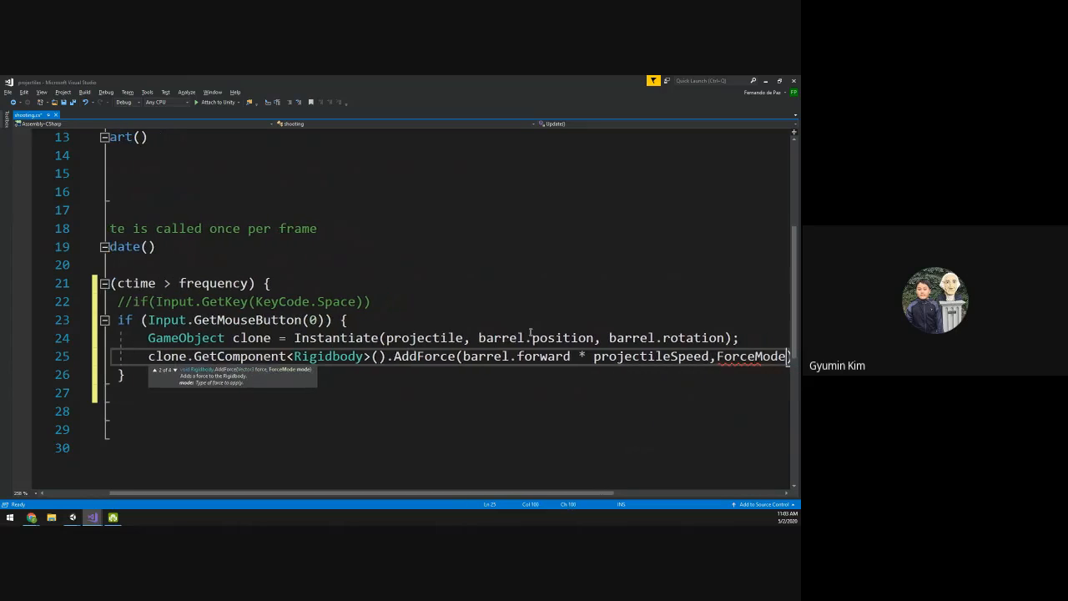
pyautogui.write('.Impulse')
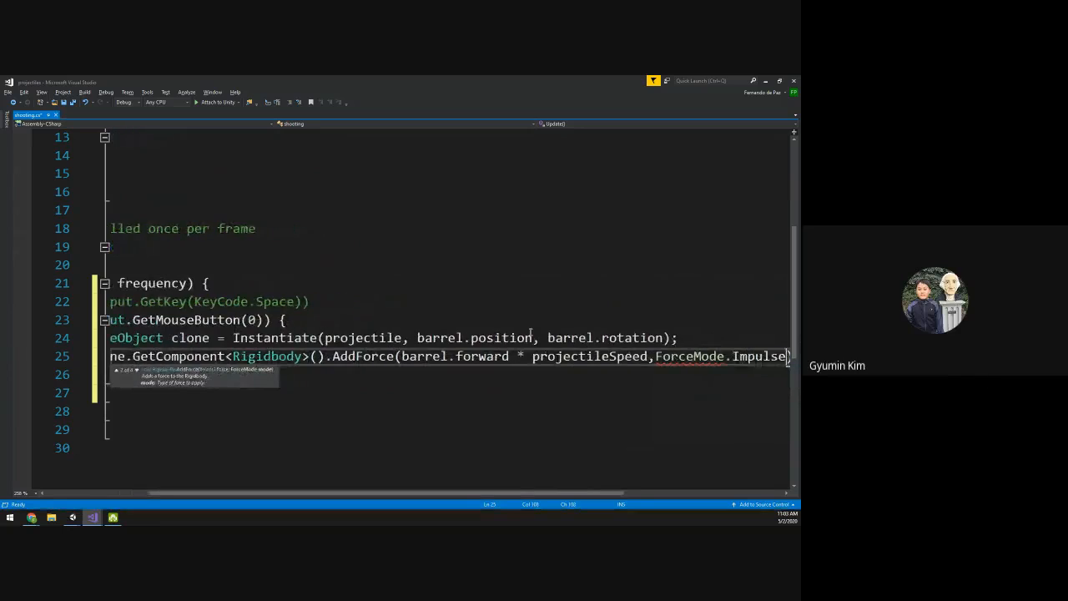
pyautogui.write(');')
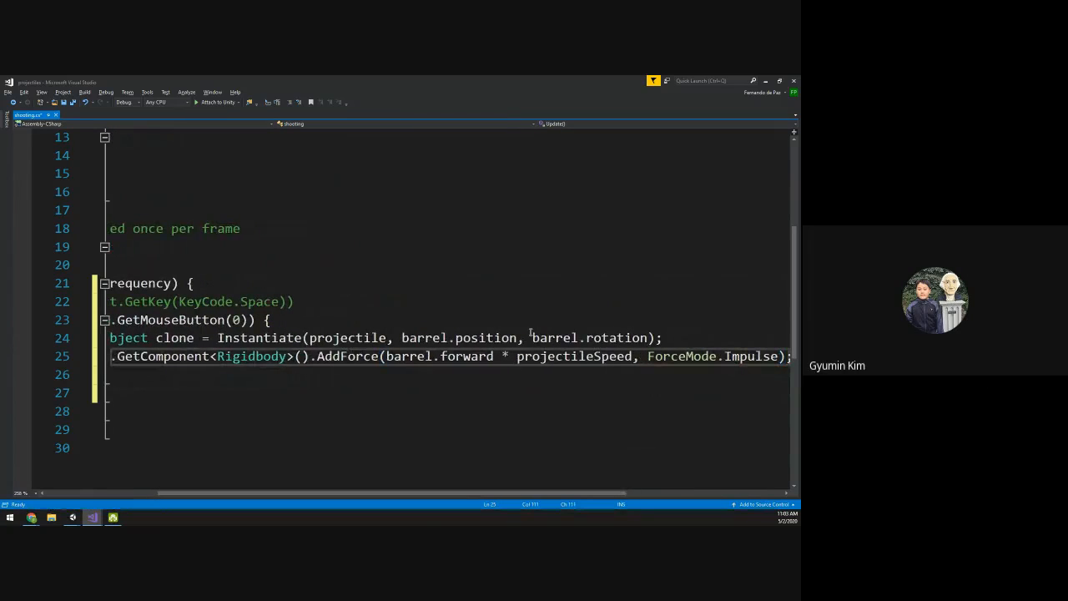
pyautogui.keyDown('ctrl'); pyautogui.scroll(-2, 413, 363); pyautogui.keyUp('ctrl')
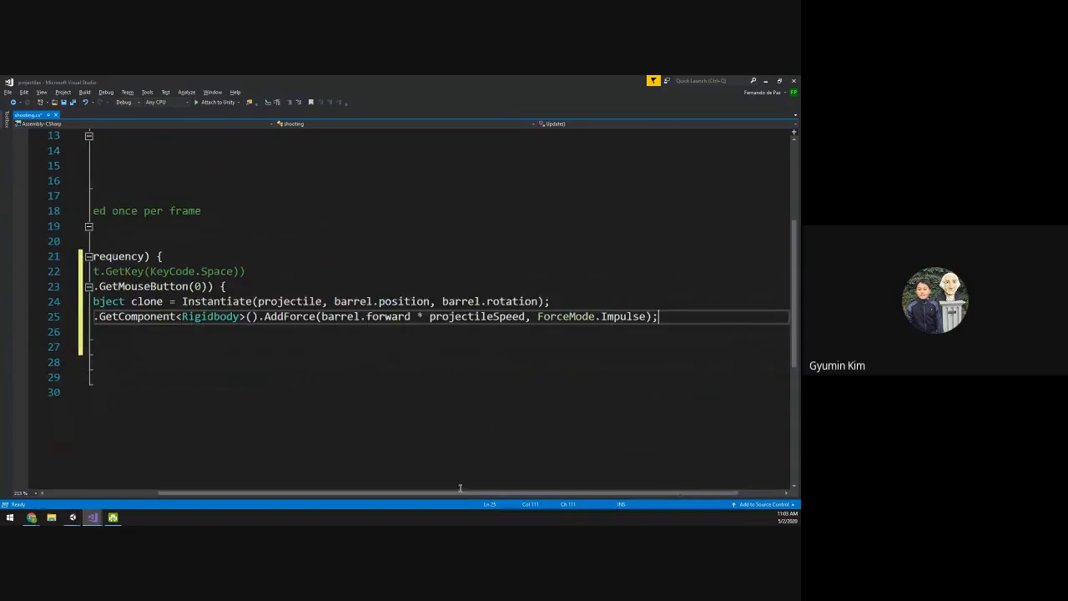
pyautogui.moveTo(459, 492); pyautogui.dragTo(387, 493)
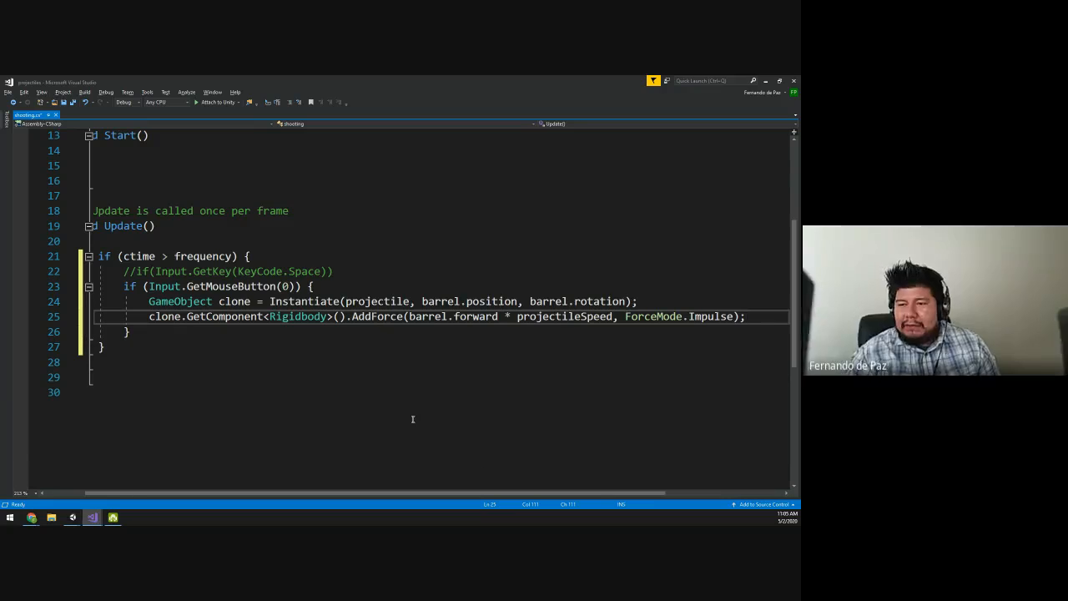
# Step: Below the AddForce statement, add Destroy(clone, 6); and save the shooting script
pyautogui.press('Return')
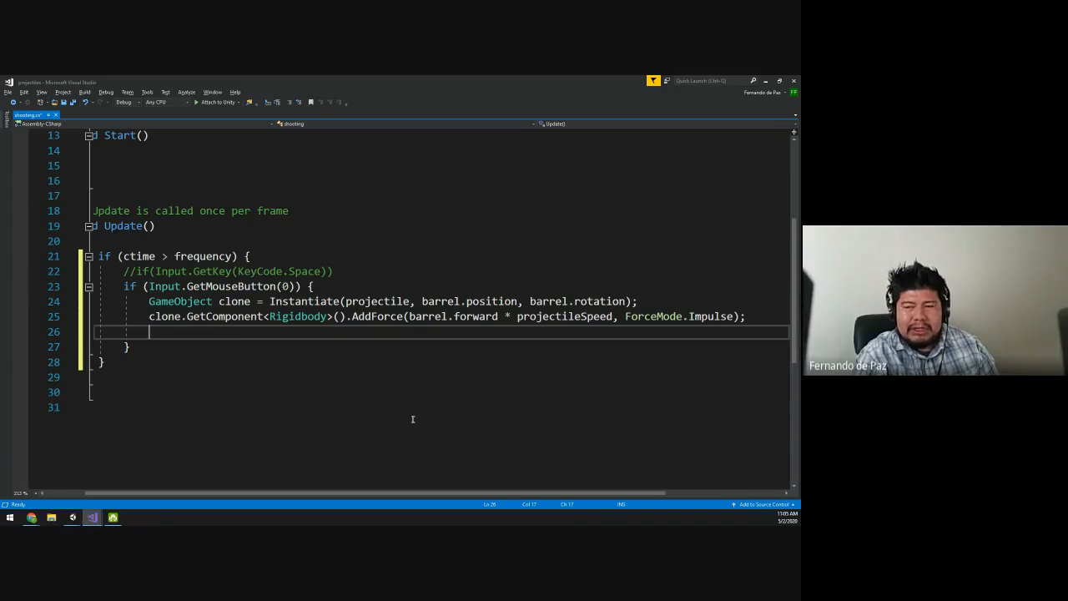
pyautogui.write('D')
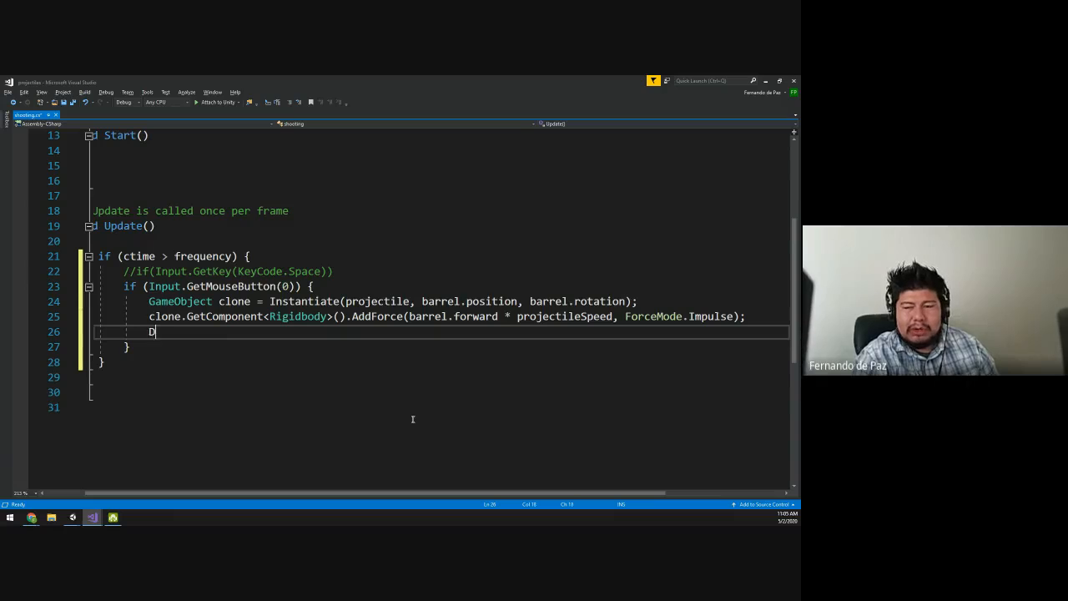
pyautogui.write('estroy(clone,')
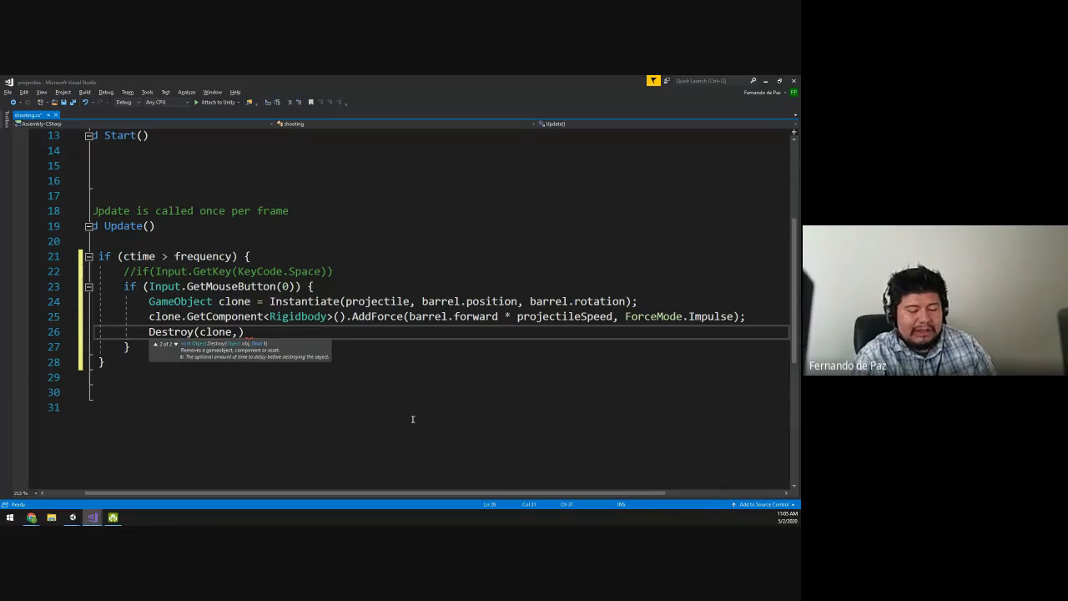
pyautogui.write(' 6);')
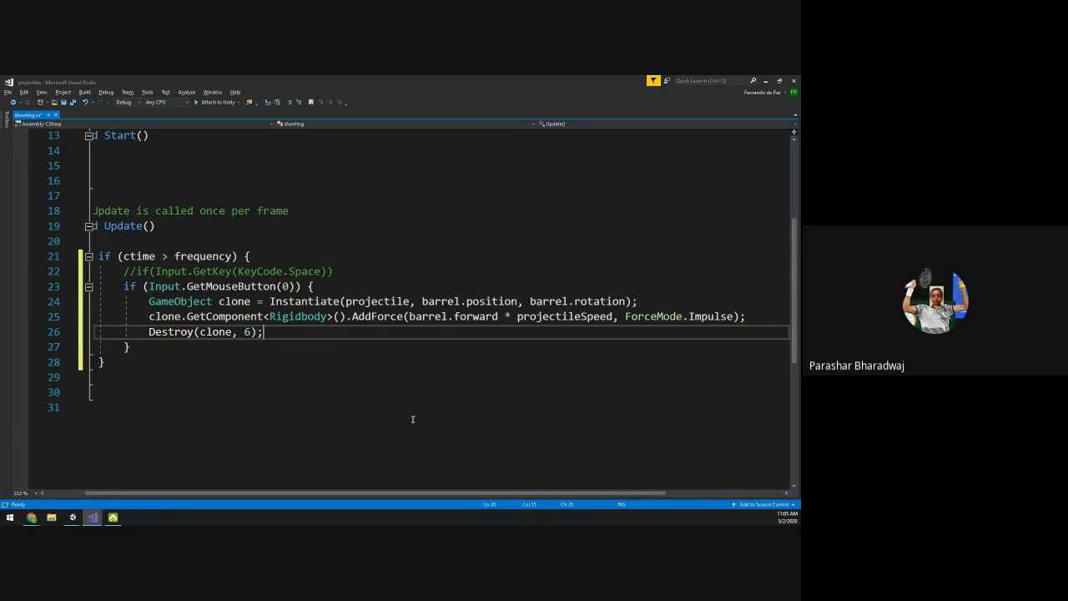
pyautogui.hotkey('ctrl', 's')
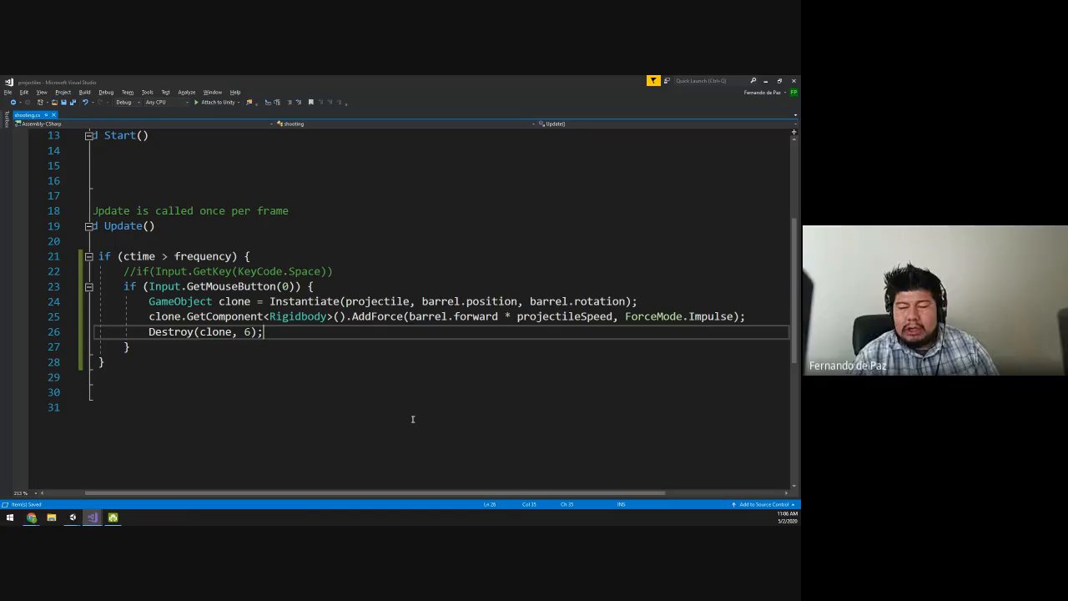
# Step: Review the Destroy, Instantiate and Rigidbody code in the mouse-button block and make sure the script is saved
pyautogui.moveTo(168, 332); pyautogui.dragTo(299, 348)
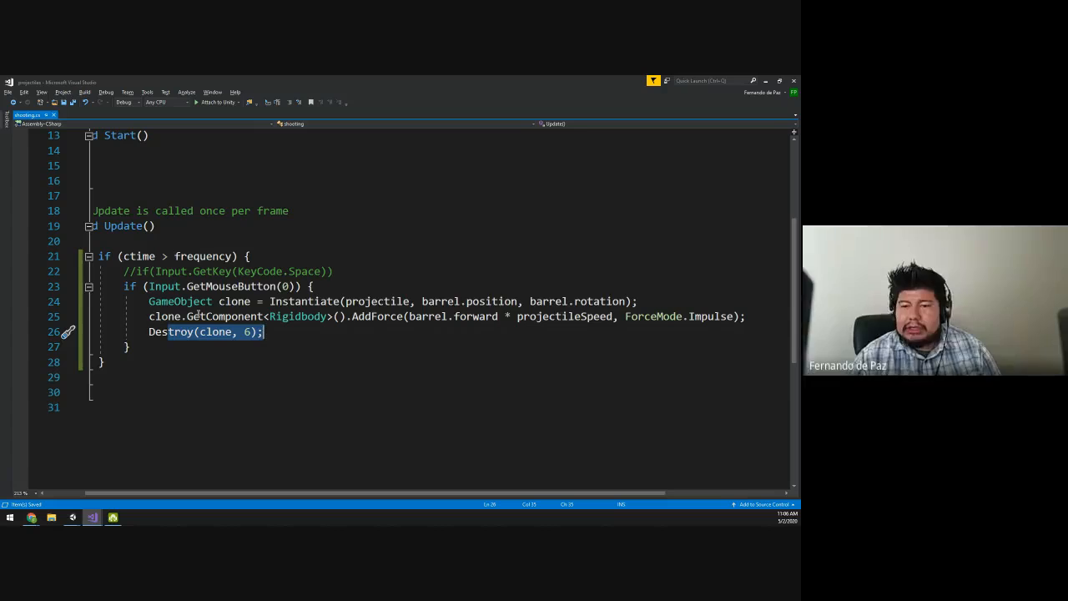
pyautogui.moveTo(143, 302)
pyautogui.mouseDown()
pyautogui.moveTo(576, 316)
pyautogui.moveTo(651, 303)
pyautogui.mouseUp()
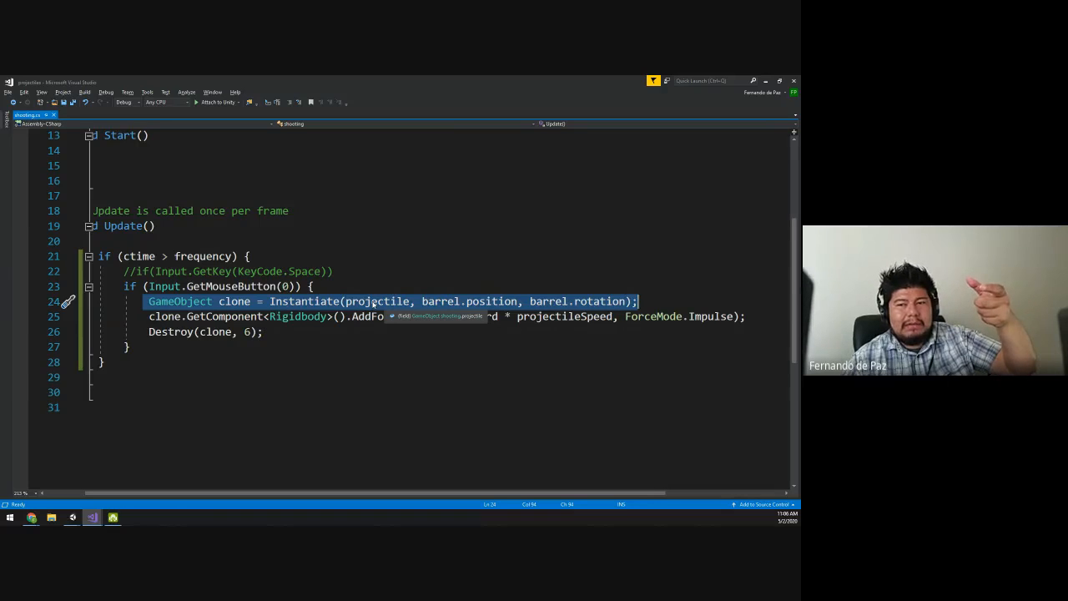
pyautogui.doubleClick(294, 318)
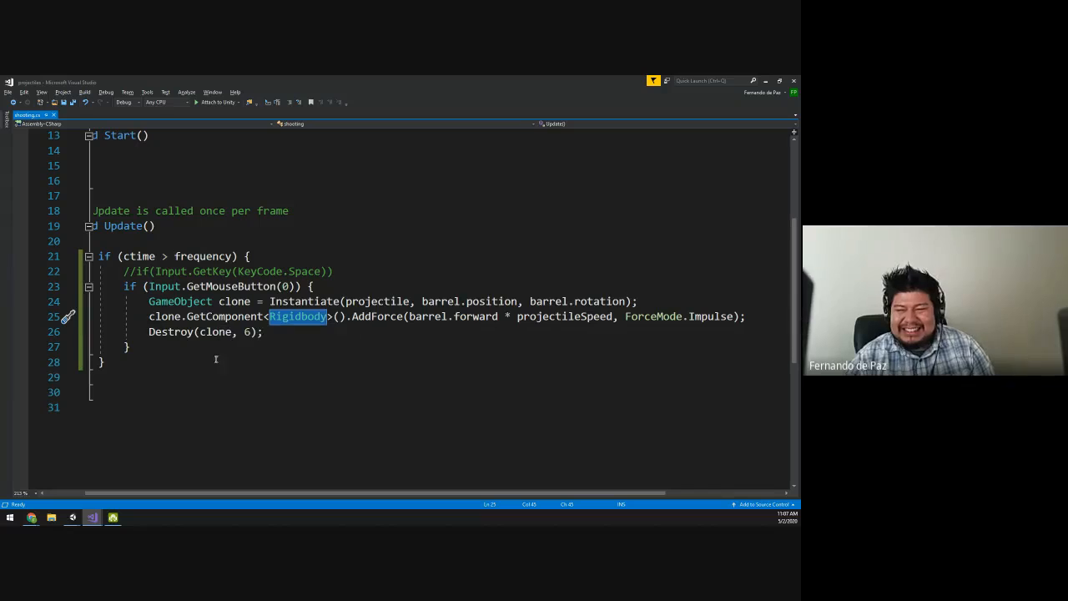
pyautogui.click(269, 336)
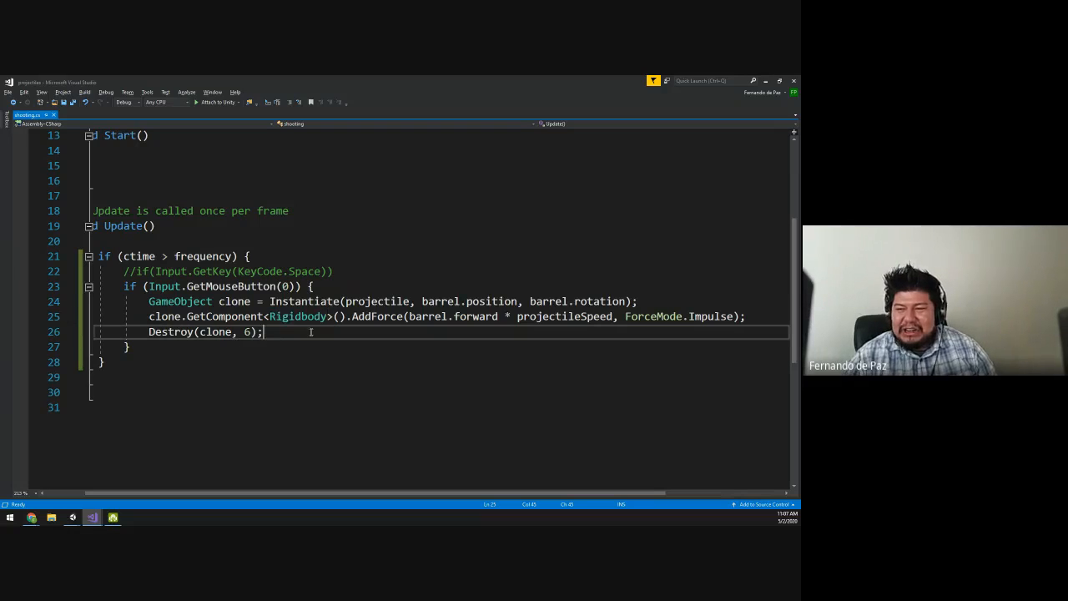
pyautogui.hotkey('ctrl', 's')
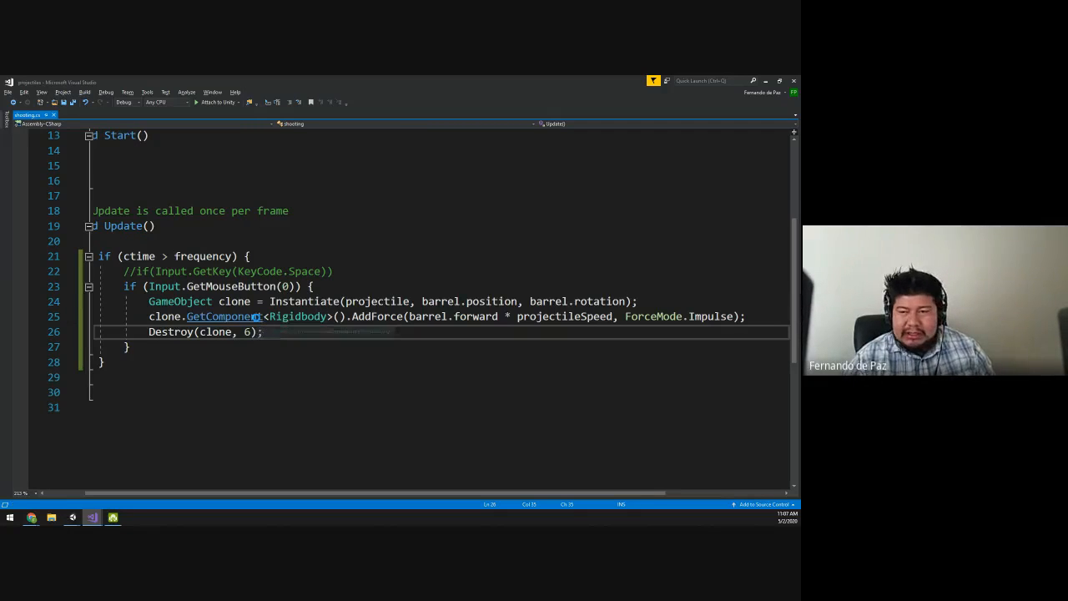
pyautogui.click(7, 91)
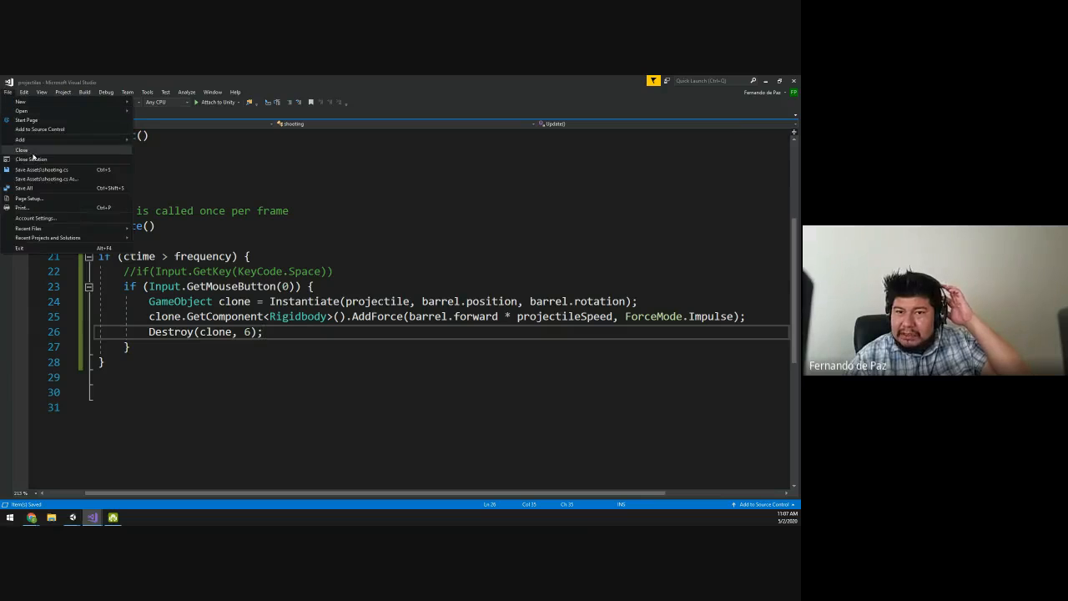
pyautogui.click(327, 348)
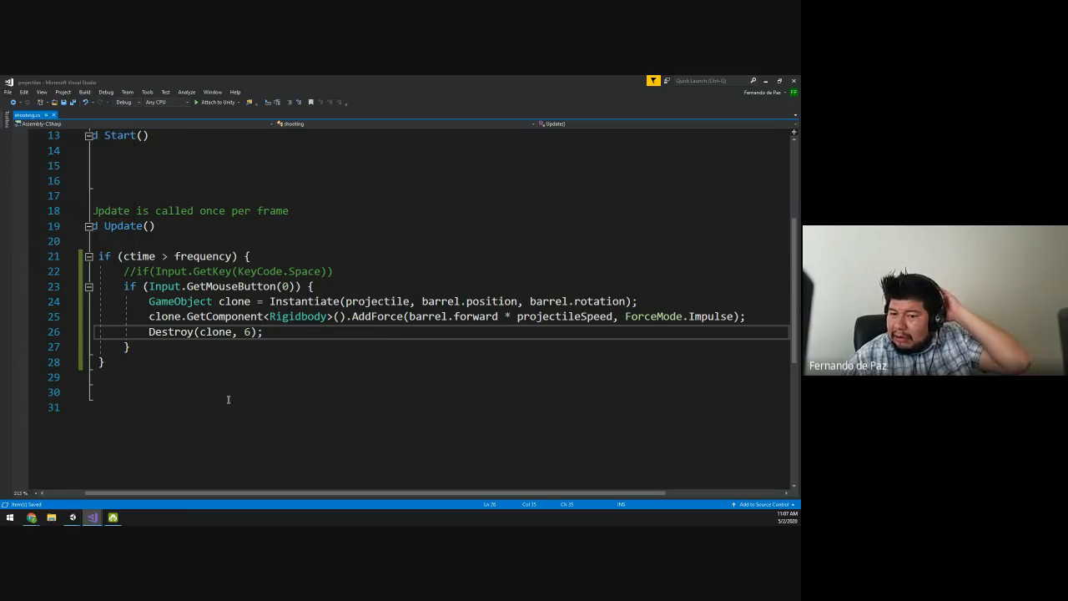
# Step: Switch to the Unity editor and examine the projectile prefab's Rigidbody and the Player's Shooting script component
pyautogui.moveTo(73, 518)
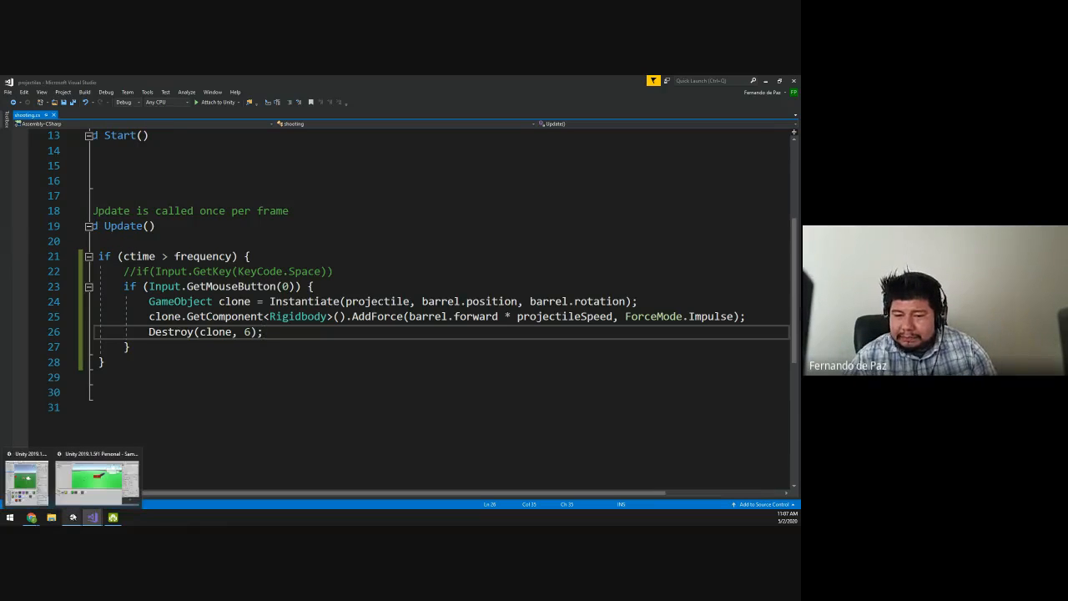
pyautogui.click(97, 478)
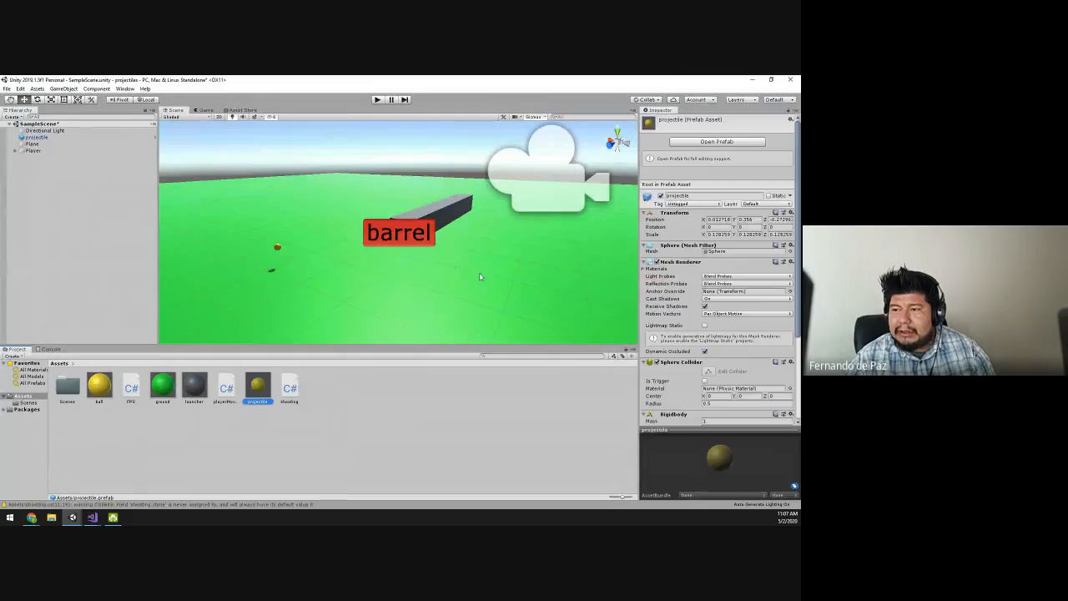
pyautogui.scroll(-5, 691, 324)
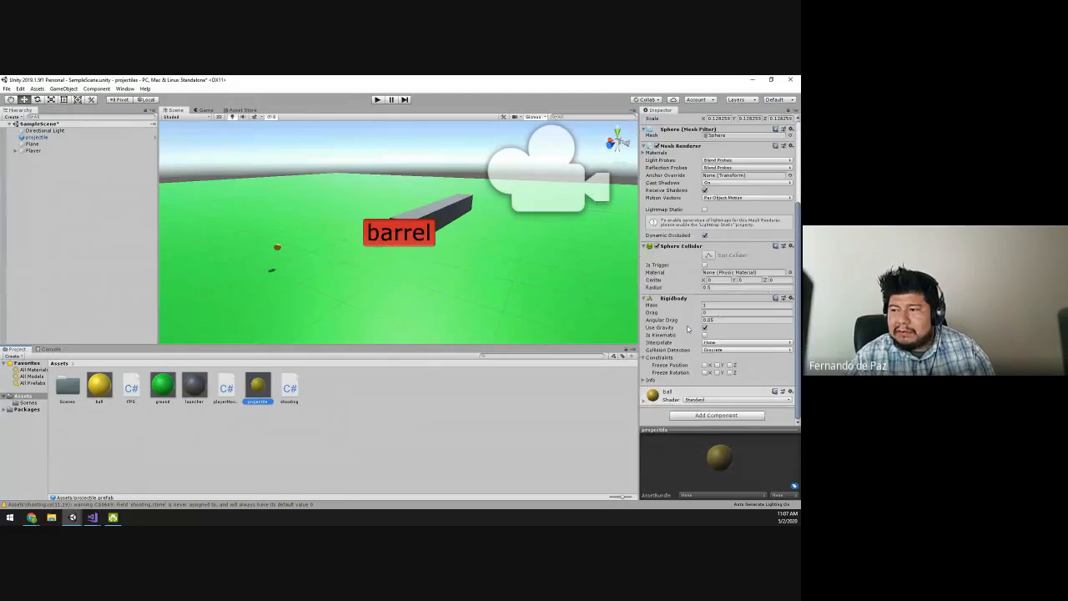
pyautogui.click(32, 150)
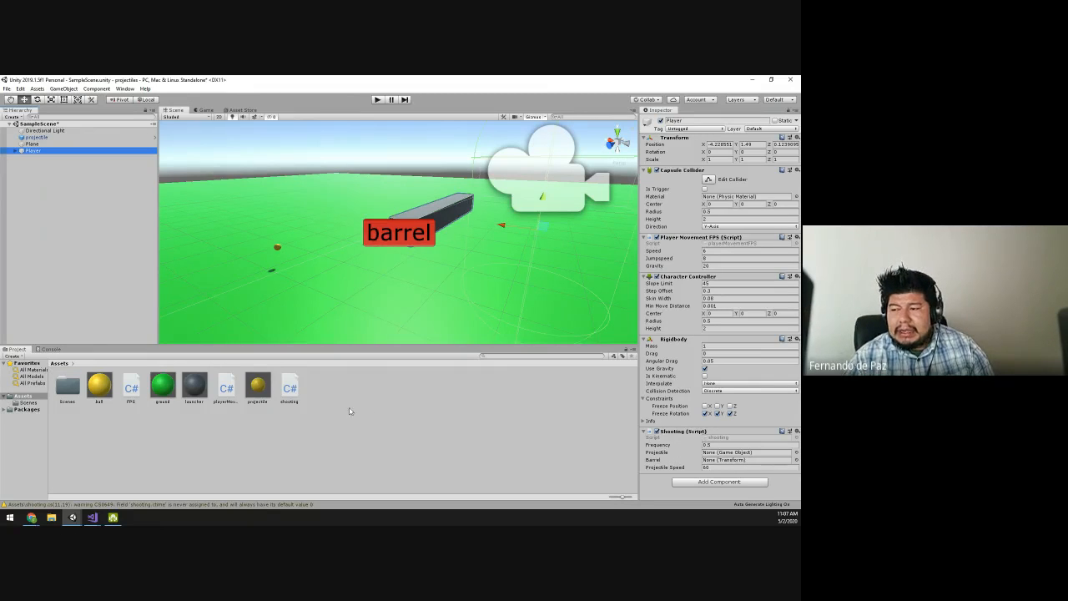
pyautogui.click(37, 136)
pyautogui.rightClick(40, 139)
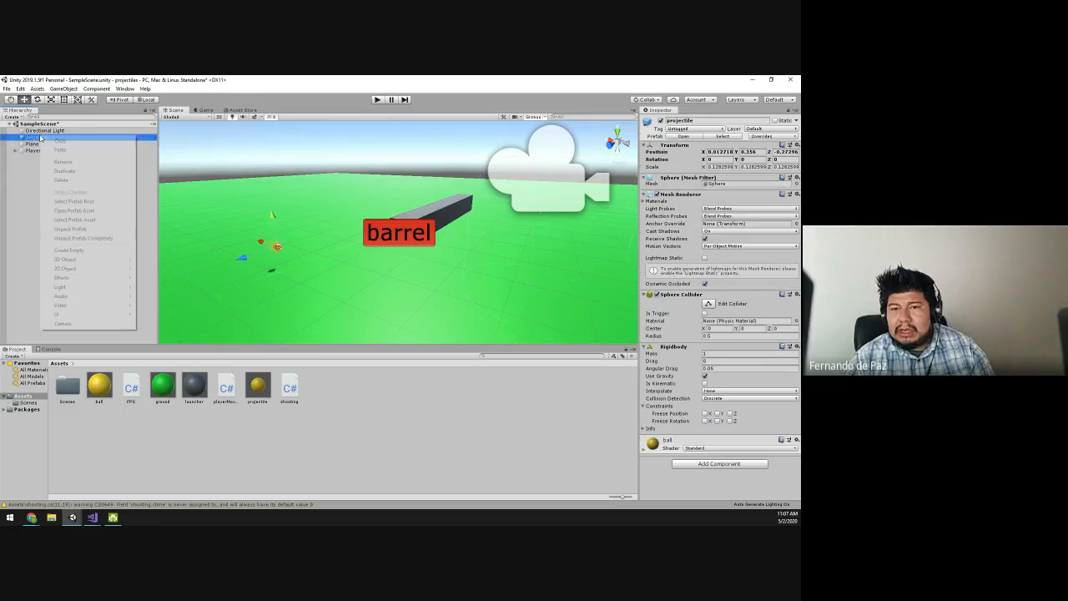
pyautogui.click(64, 170)
pyautogui.rightClick(47, 158)
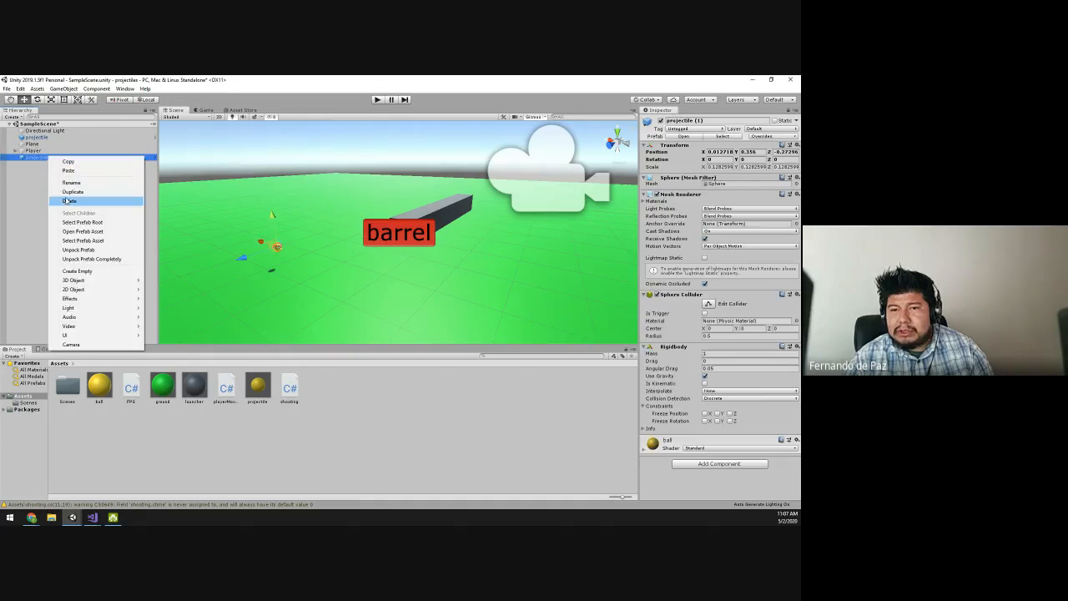
pyautogui.click(67, 201)
# Step: Delete the projectile instance from the scene hierarchy, keeping its prefab in the Assets folder
pyautogui.click(37, 137)
pyautogui.rightClick(42, 138)
pyautogui.click(66, 182)
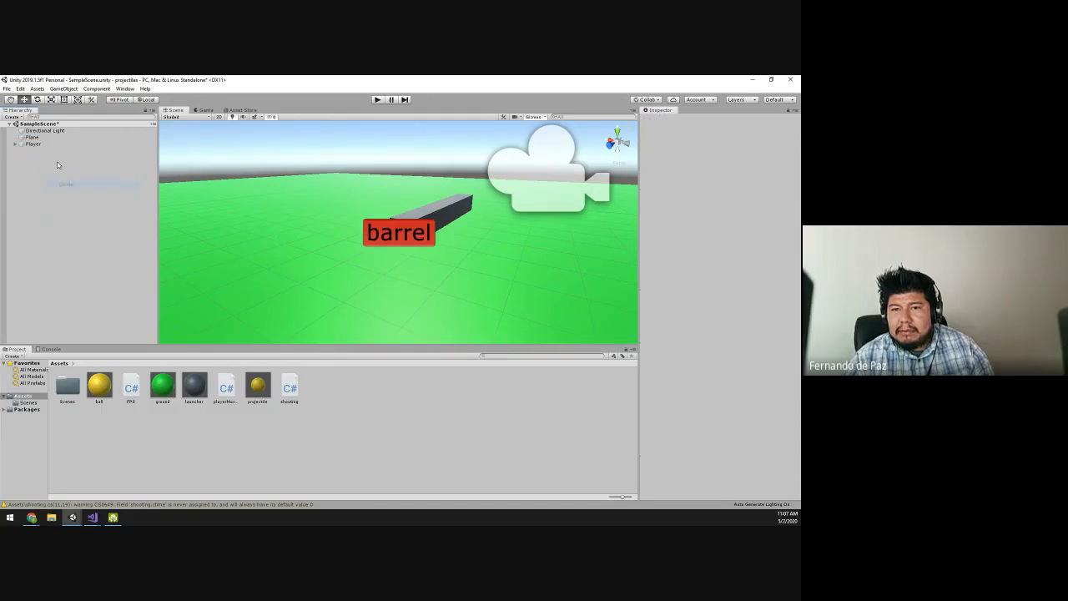
# Step: Assign the projectile prefab from Assets to the Projectile field of the Player's Shooting script
pyautogui.click(51, 137)
pyautogui.click(54, 144)
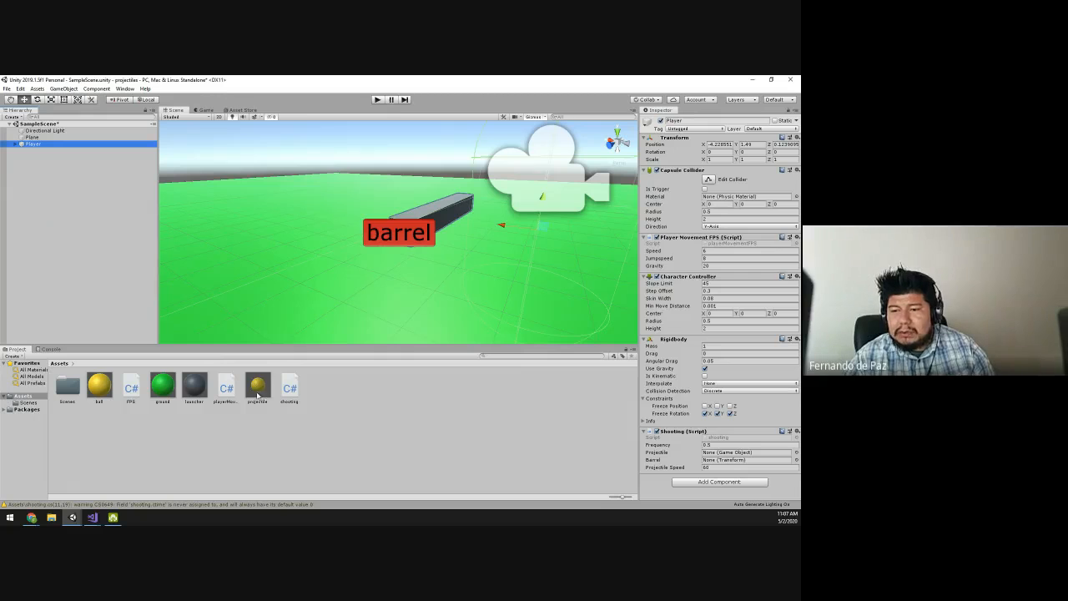
pyautogui.moveTo(258, 392); pyautogui.dragTo(716, 452)
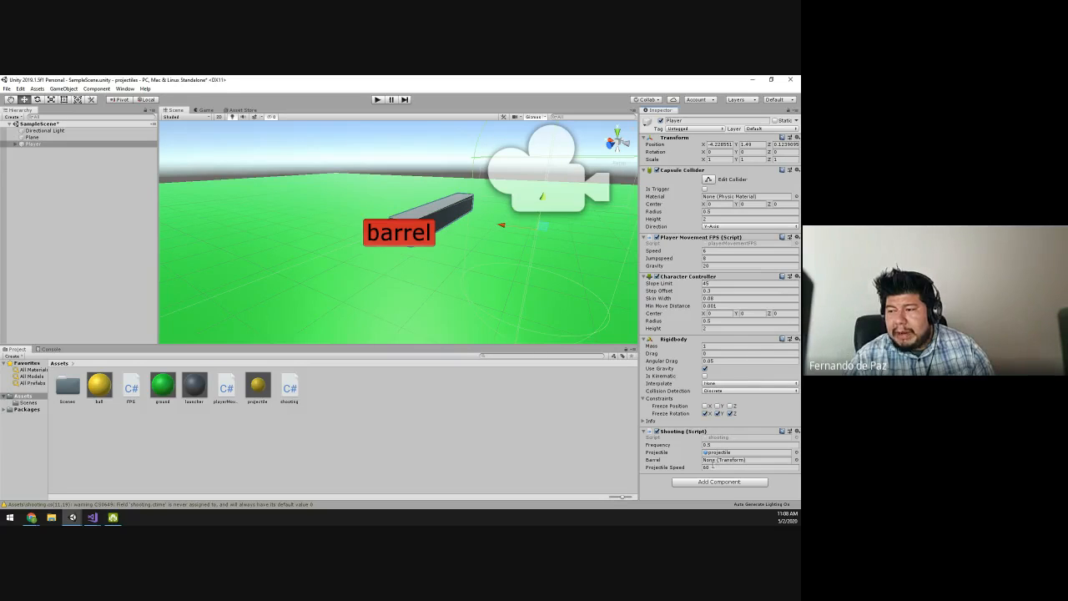
# Step: Assign the barrel object under the Player's camera to the Shooting script's Barrel field and start Play mode
pyautogui.click(16, 145)
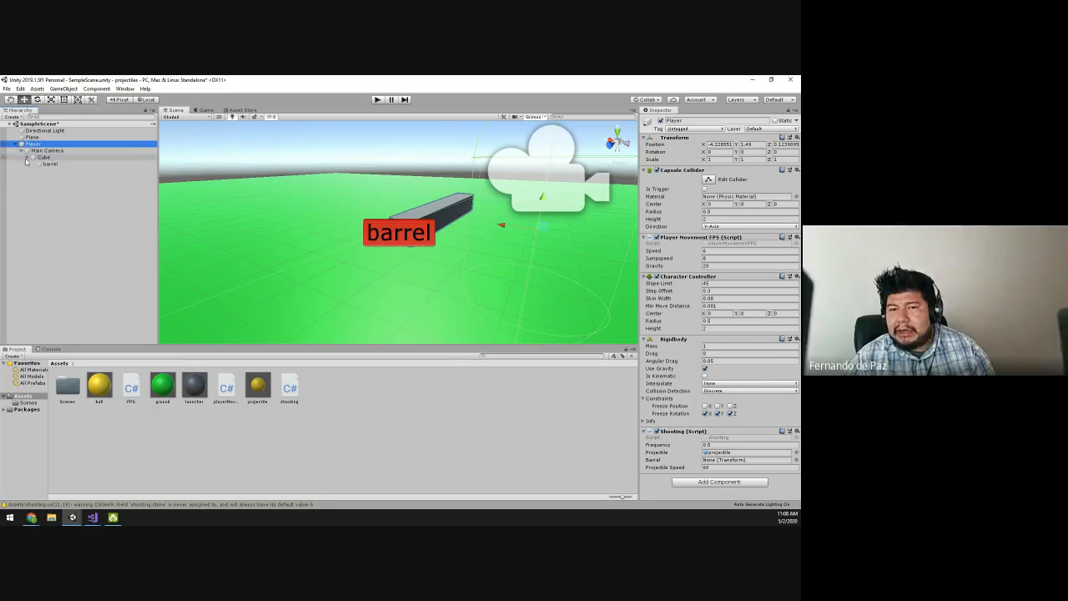
pyautogui.moveTo(50, 164); pyautogui.dragTo(721, 465)
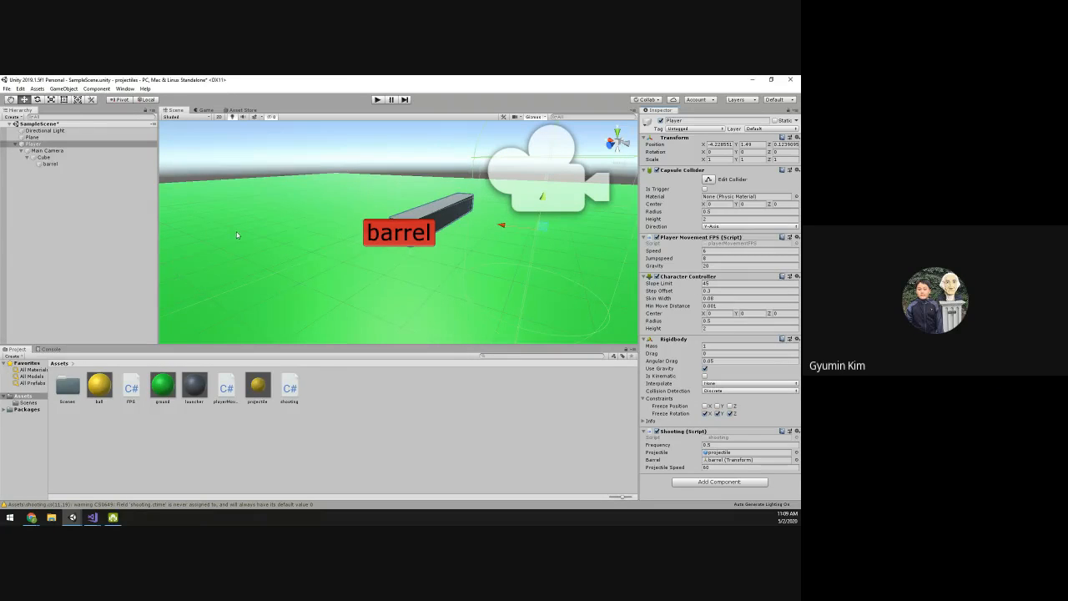
pyautogui.click(378, 99)
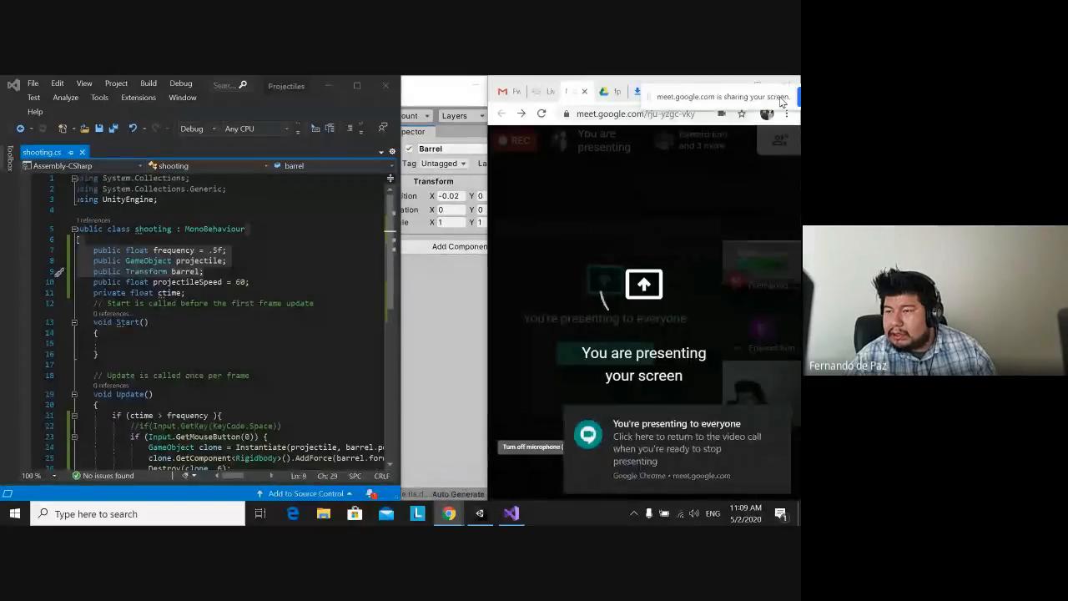
# Step: Review the shooting script's field declarations and Update code in Visual Studio, widening the view to show the full Instantiate and AddForce lines
pyautogui.rightClick(502, 157)
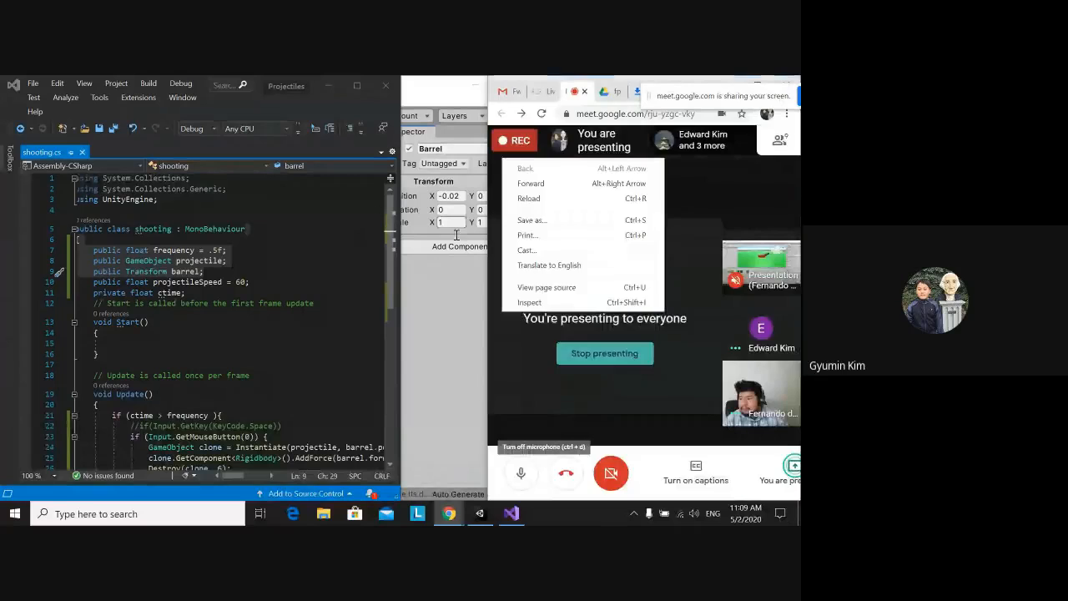
pyautogui.scroll(-1, 392, 242)
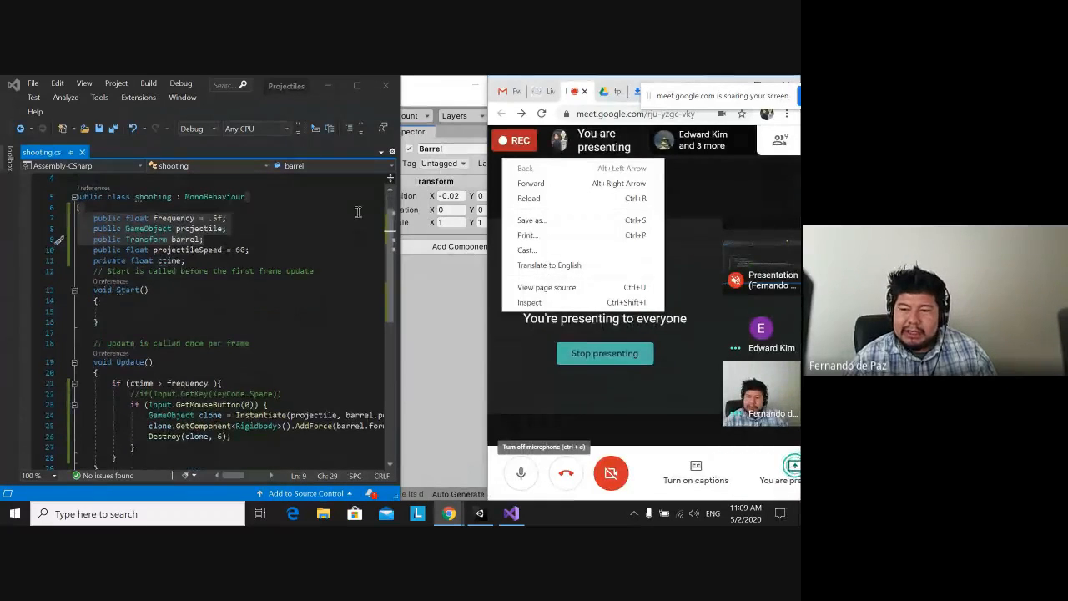
pyautogui.click(444, 288)
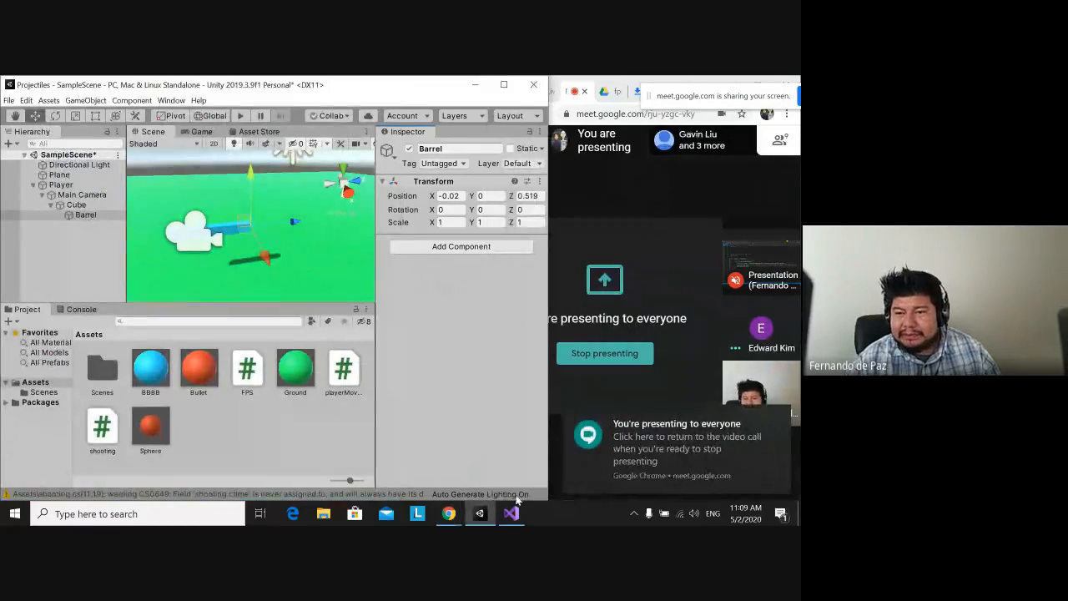
pyautogui.click(776, 417)
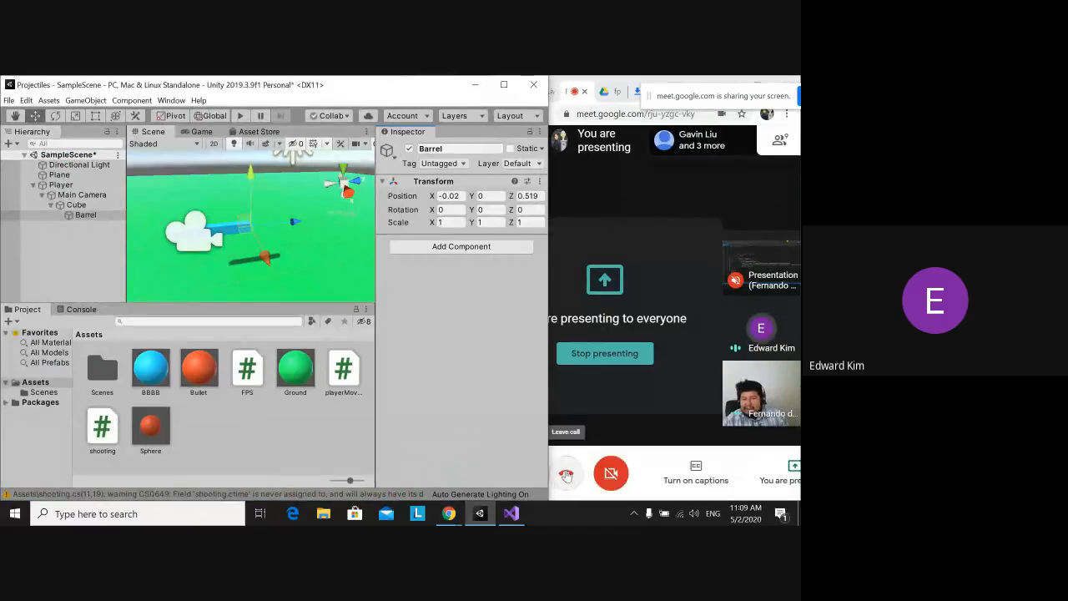
pyautogui.click(511, 513)
pyautogui.click(232, 239)
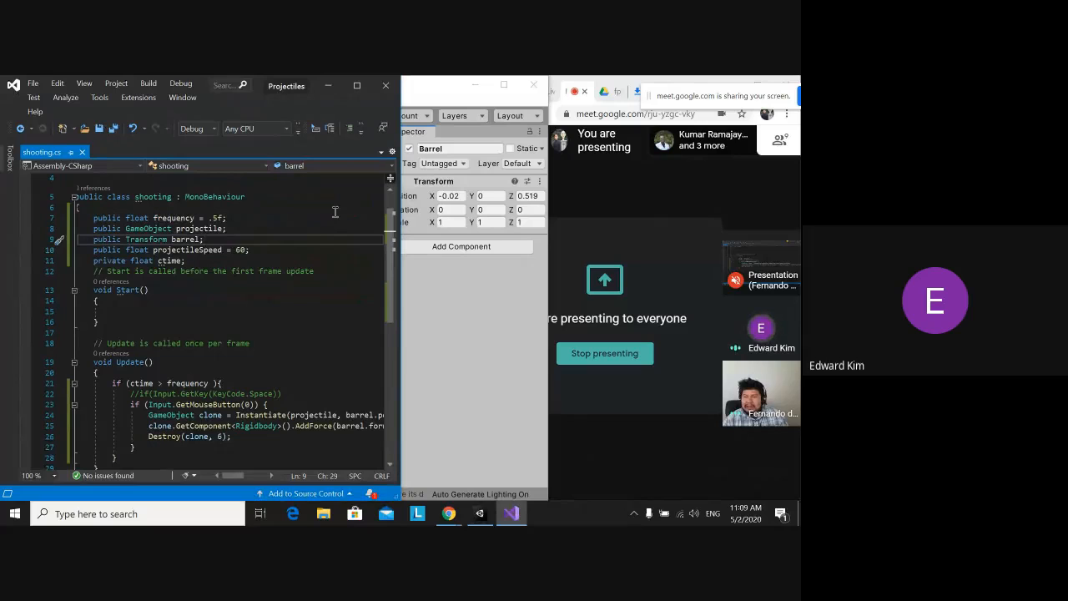
pyautogui.scroll(-3, 335, 212)
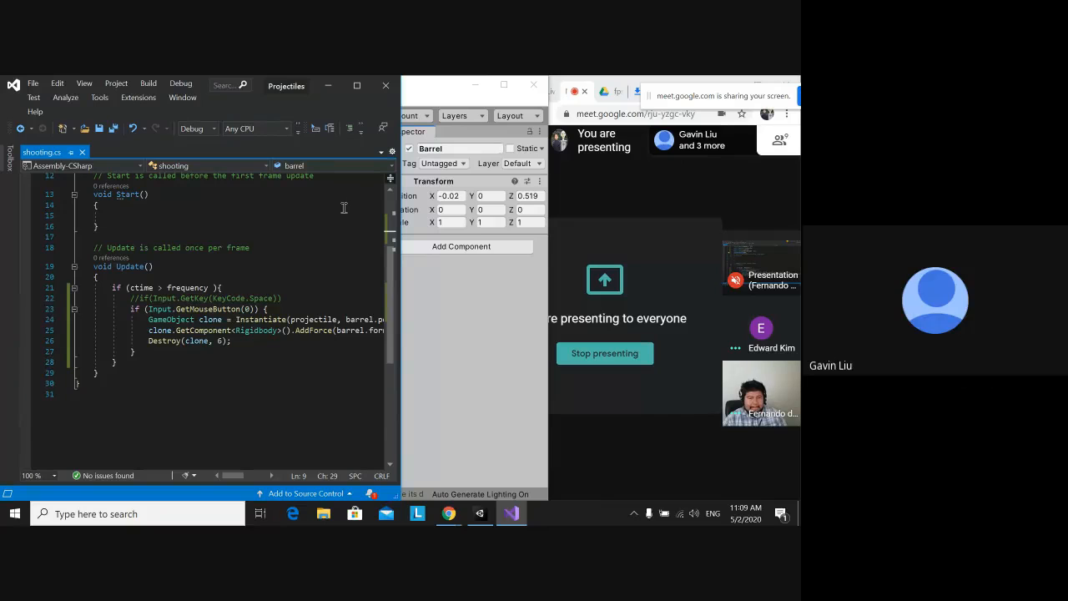
pyautogui.moveTo(320, 105); pyautogui.dragTo(568, 152)
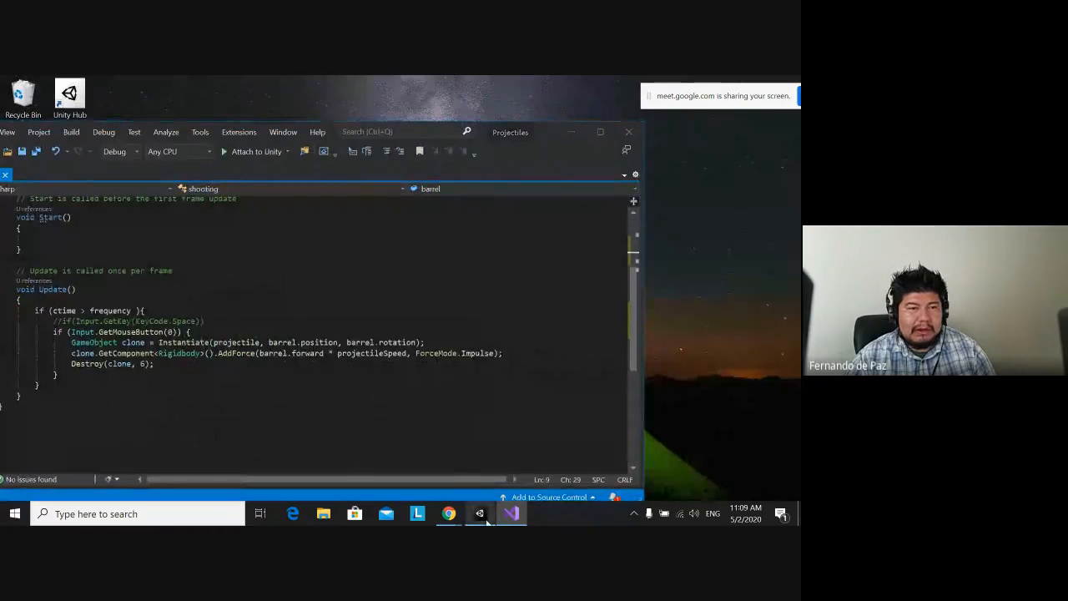
# Step: Switch from the code editor back to the browser window with the Google Meet call
pyautogui.click(483, 513)
pyautogui.click(445, 516)
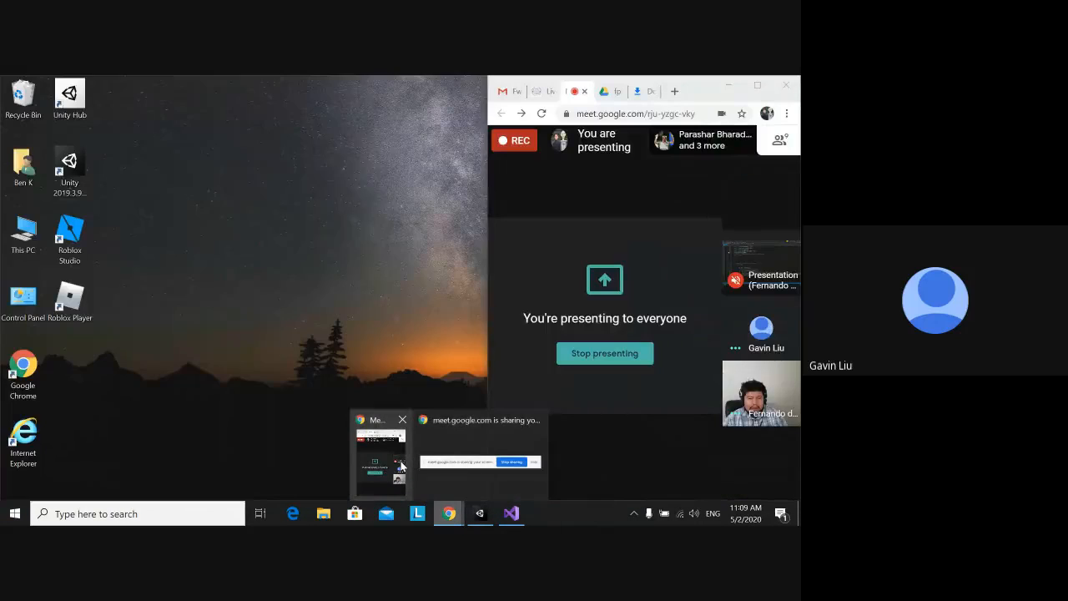
pyautogui.click(401, 463)
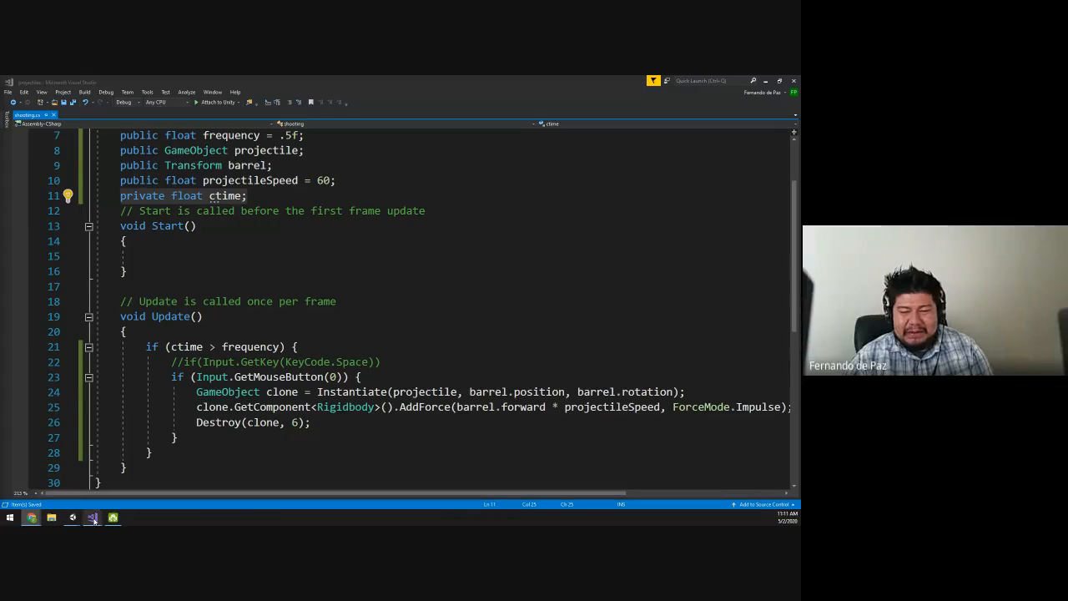
pyautogui.moveTo(92, 518)
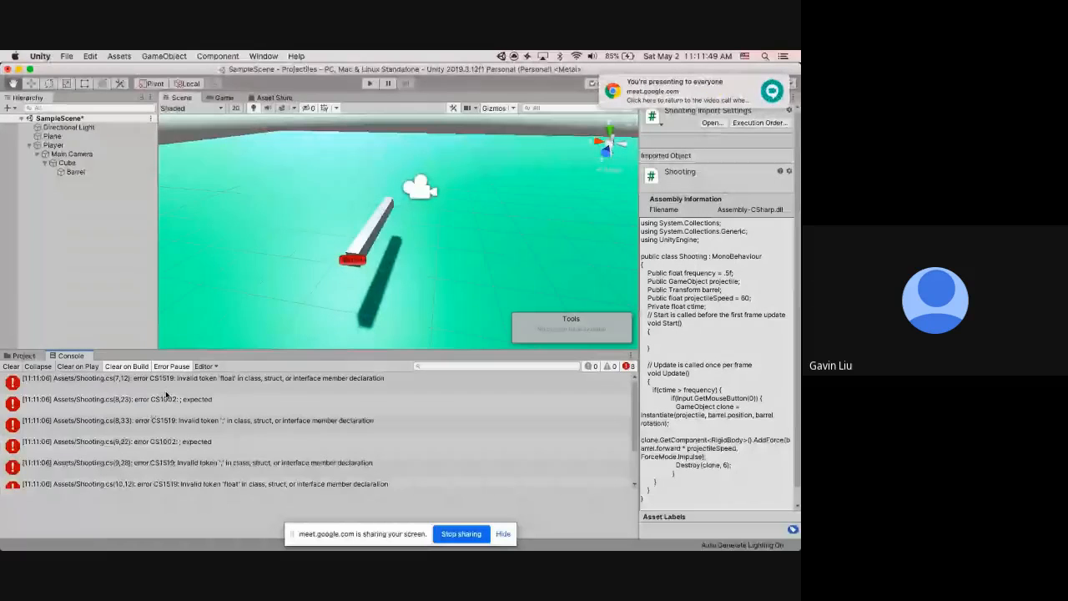
# Step: Open Shooting.cs from the first compile error and examine the remaining errors in the Unity Console alongside the code
pyautogui.doubleClick(167, 380)
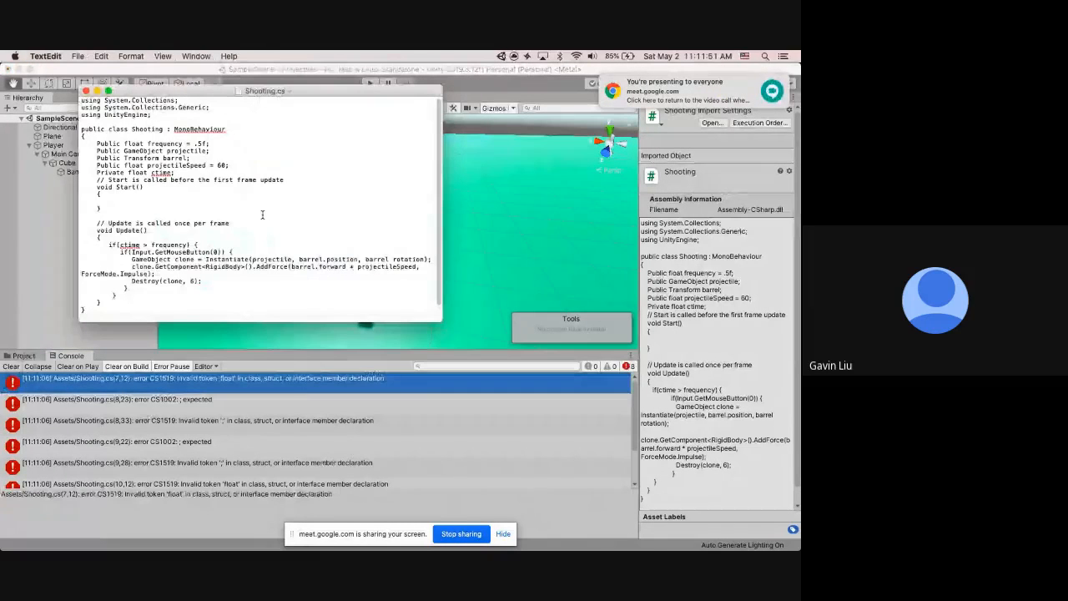
pyautogui.scroll(-3, 233, 447)
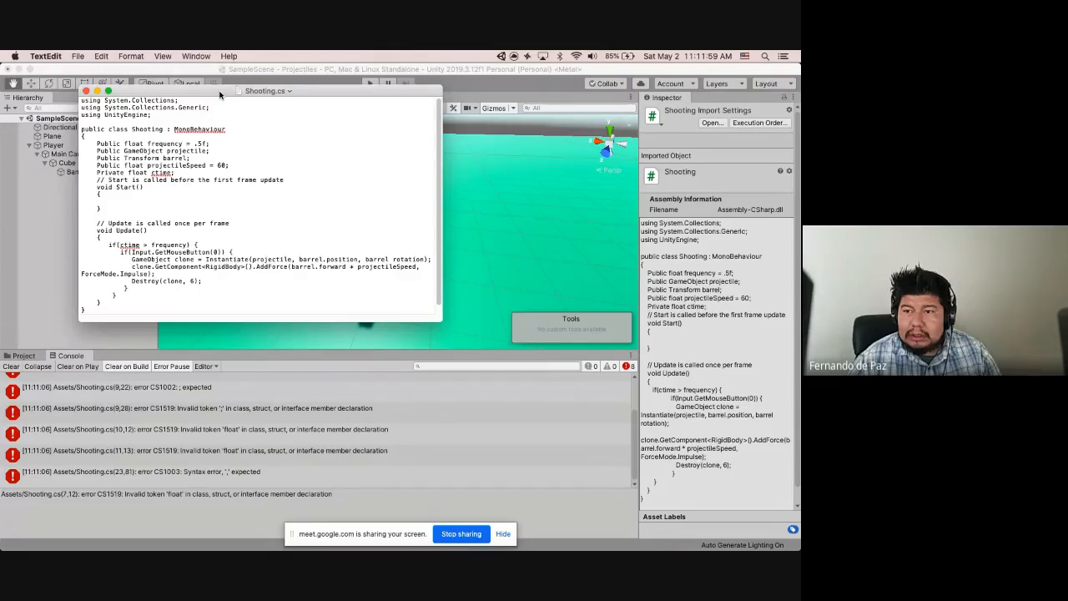
pyautogui.moveTo(221, 95)
pyautogui.mouseDown()
pyautogui.moveTo(244, 87)
pyautogui.moveTo(234, 98)
pyautogui.mouseUp()
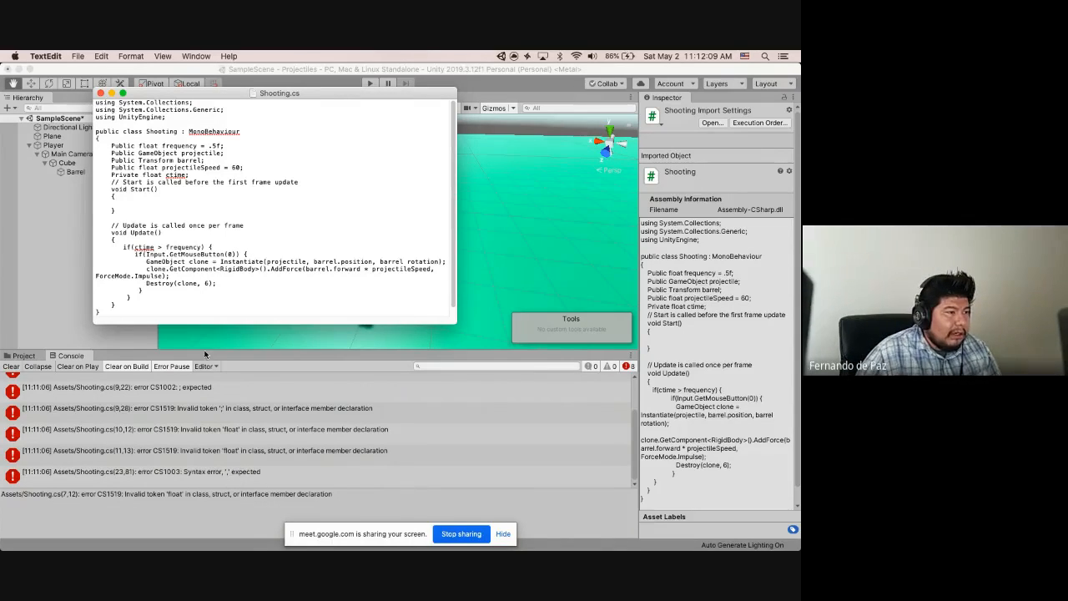
# Step: Lowercase the Public and Private modifiers on the five Shooting field declarations and correct RigidBody to Rigidbody in the GetComponent call
pyautogui.click(115, 141)
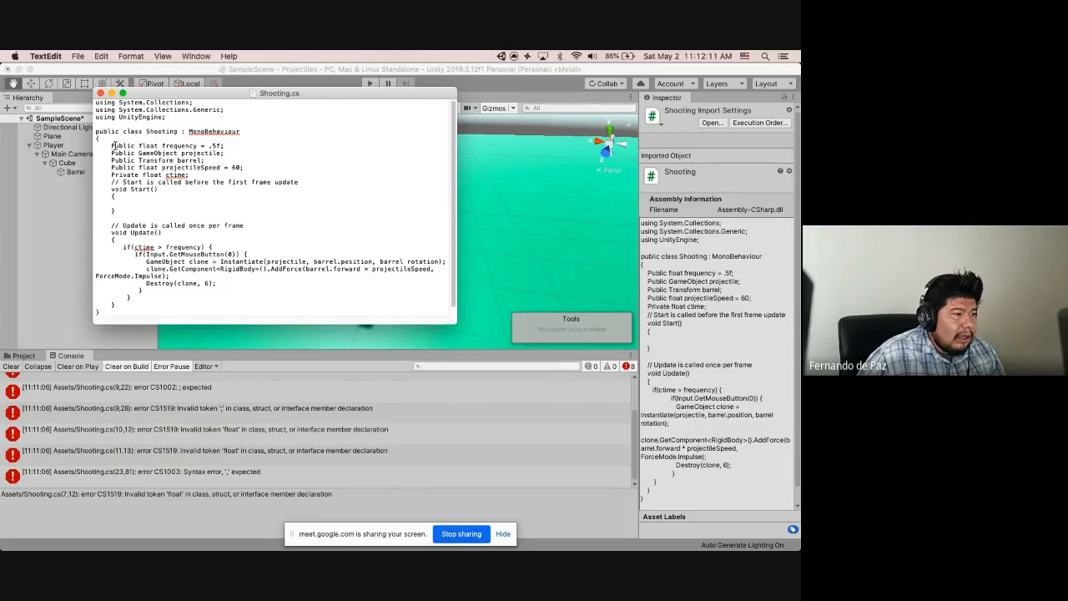
pyautogui.press('BackSpace')
pyautogui.write('p')
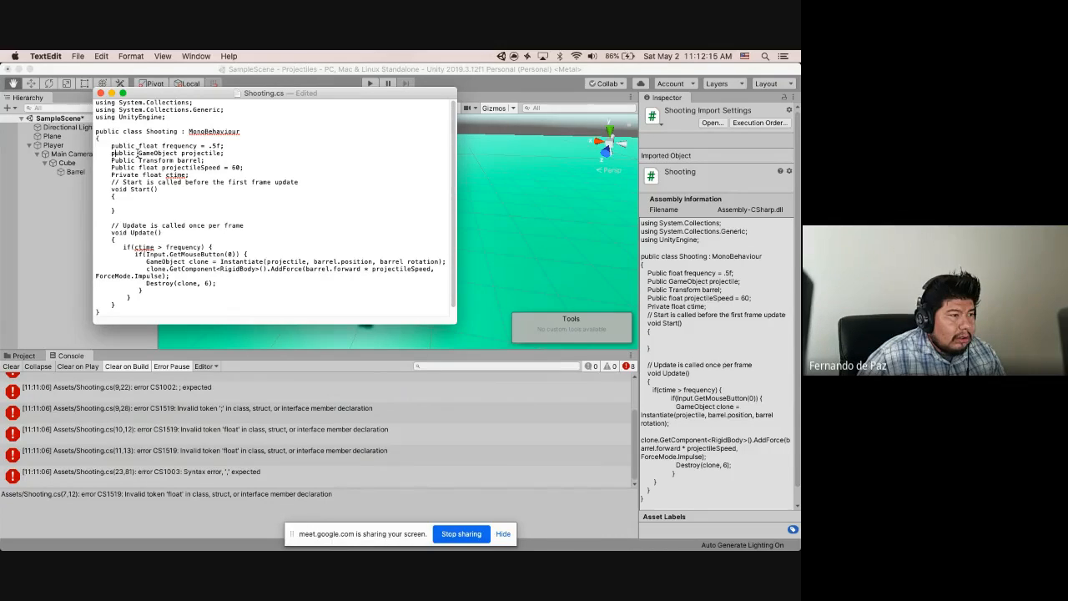
pyautogui.click(117, 160)
pyautogui.press('BackSpace')
pyautogui.write('p')
pyautogui.click(117, 174)
pyautogui.press('BackSpace')
pyautogui.write('p')
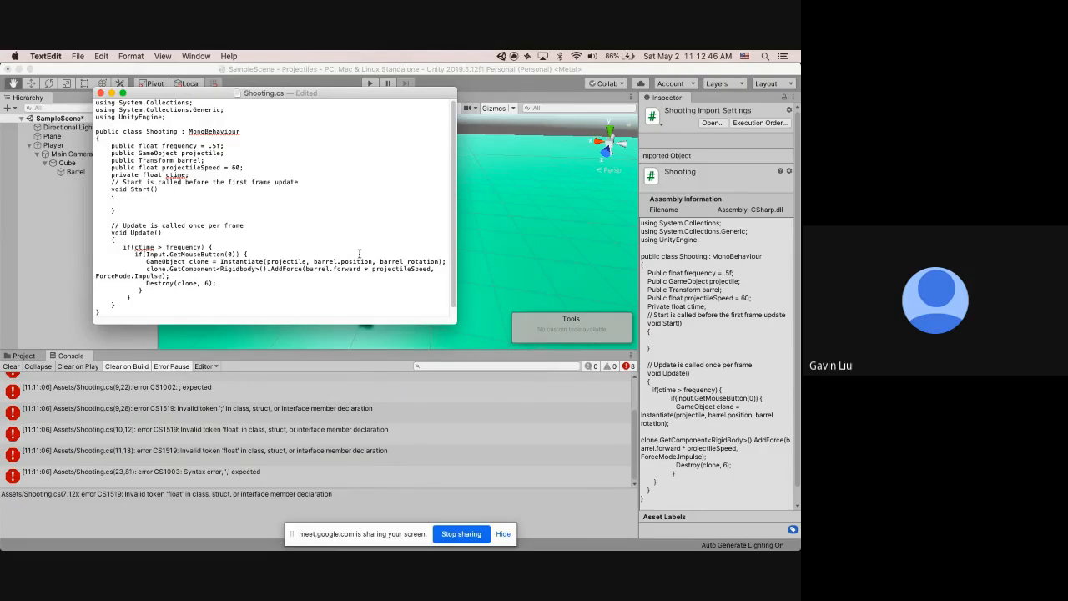
# Step: Save and close Shooting.cs, and return to Unity to recompile the script
pyautogui.scroll(-1, 359, 254)
pyautogui.scroll(-1, 360, 254)
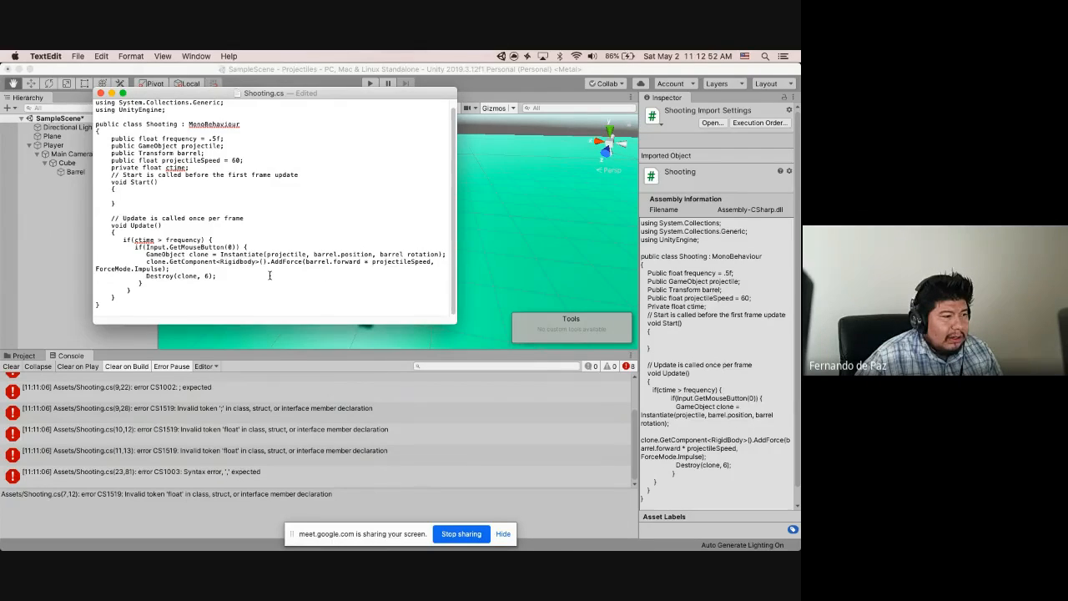
pyautogui.press('super+s')
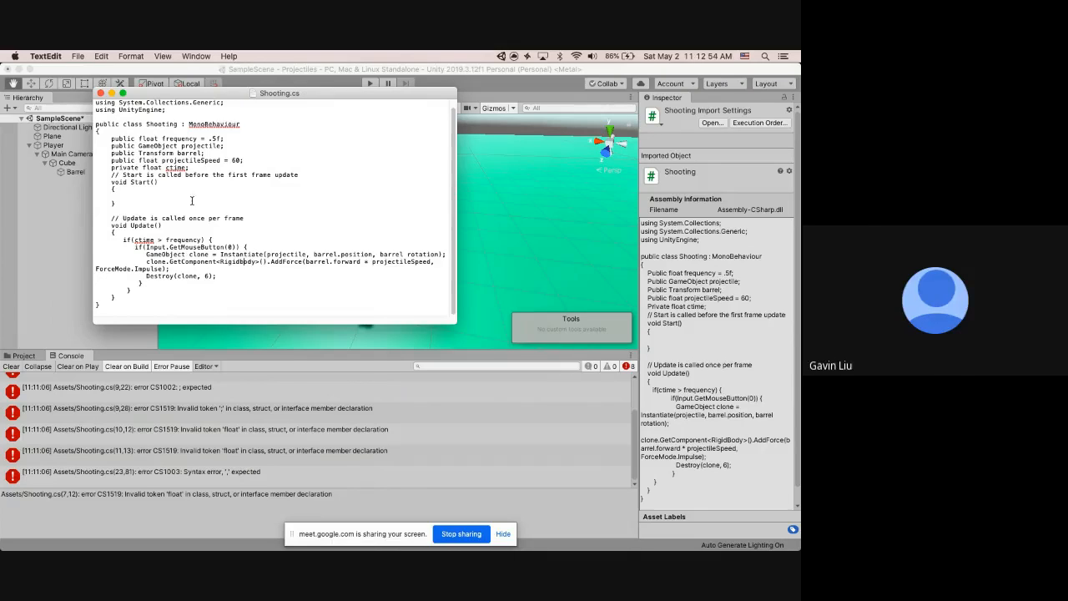
pyautogui.click(100, 93)
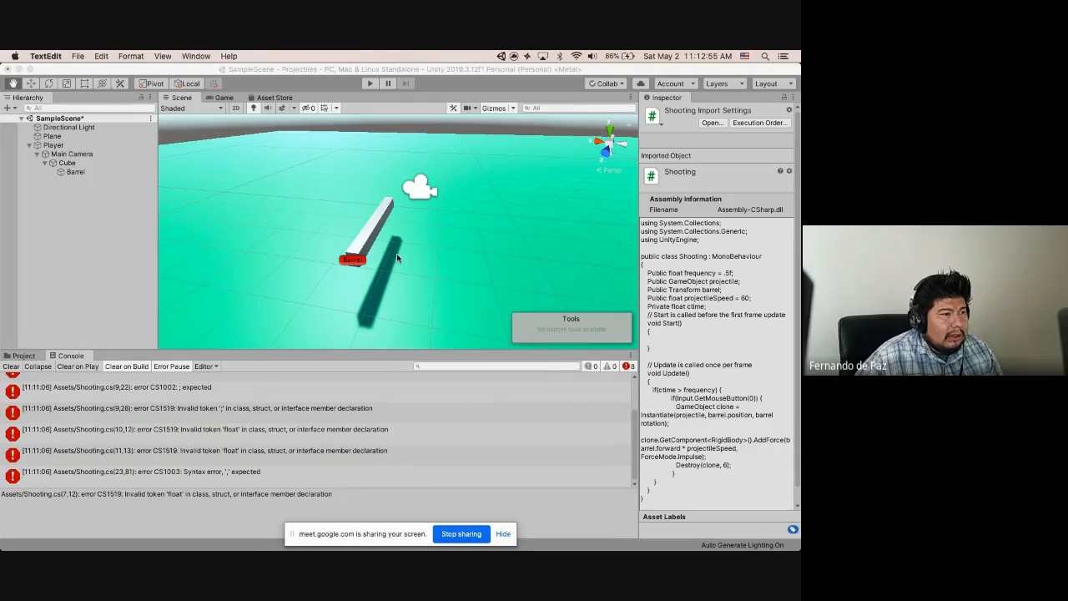
pyautogui.click(398, 256)
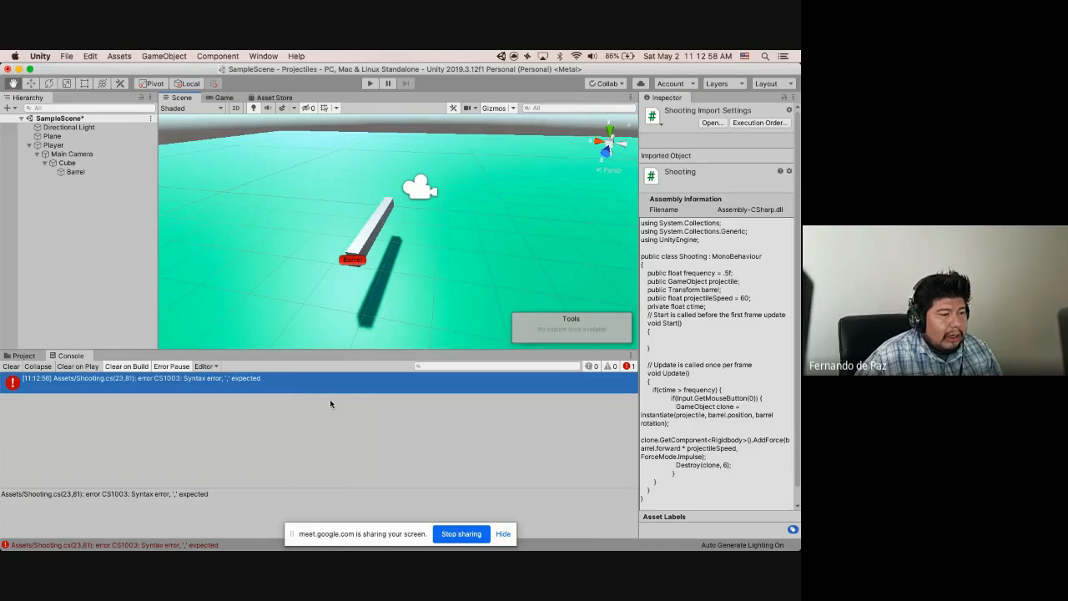
# Step: Open Shooting.cs from the remaining syntax error and correct the last Instantiate argument to barrel.rotation
pyautogui.doubleClick(179, 382)
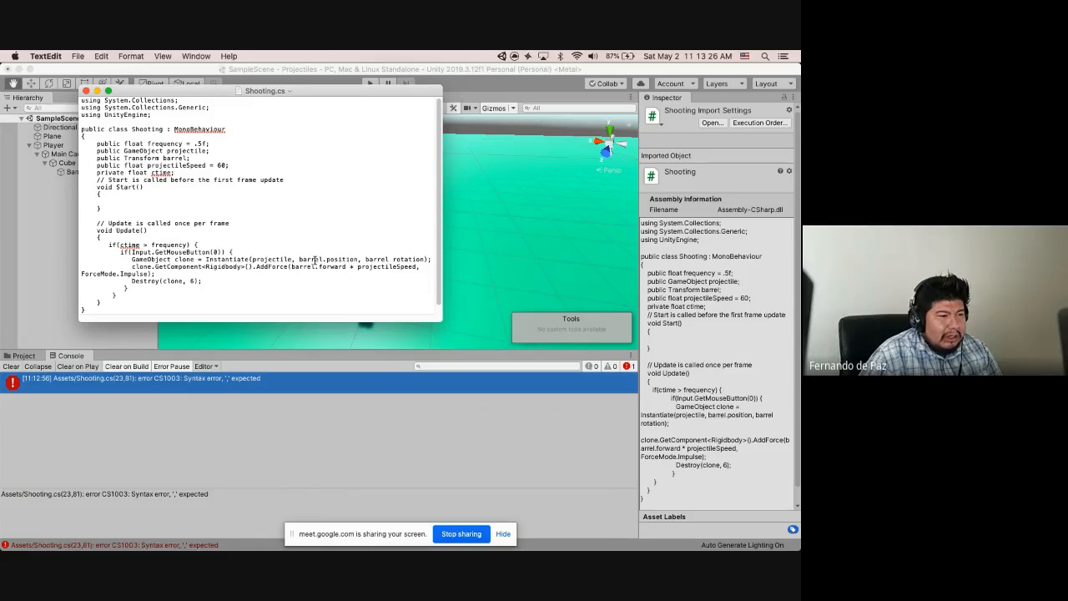
pyautogui.click(390, 259)
pyautogui.press('BackSpace')
pyautogui.write('.')
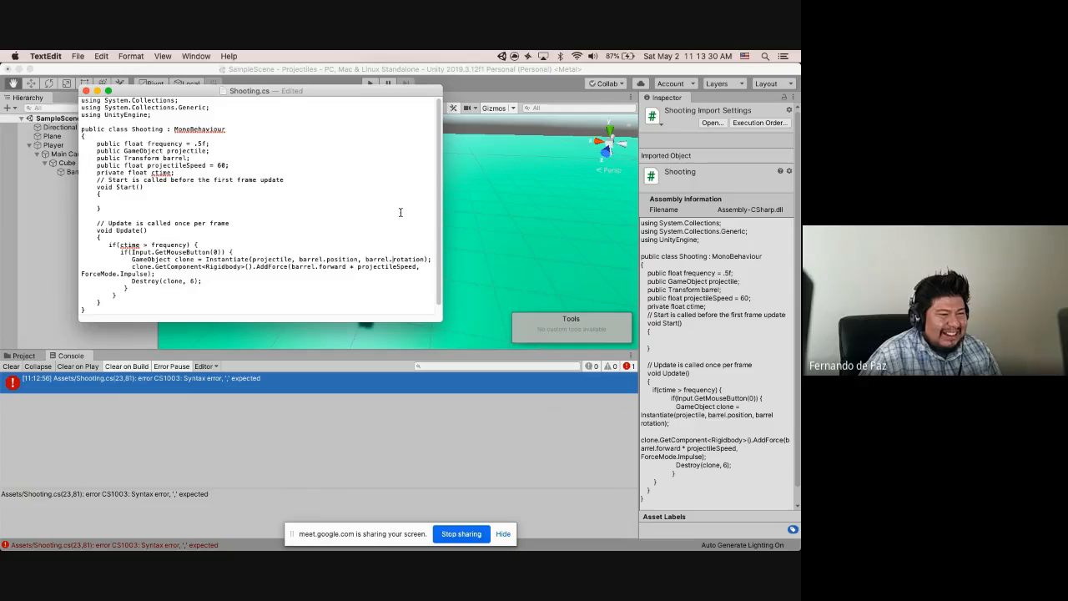
# Step: Save the corrected script and recompile it in Unity, and stop sharing the screen in Google Meet
pyautogui.click(292, 280)
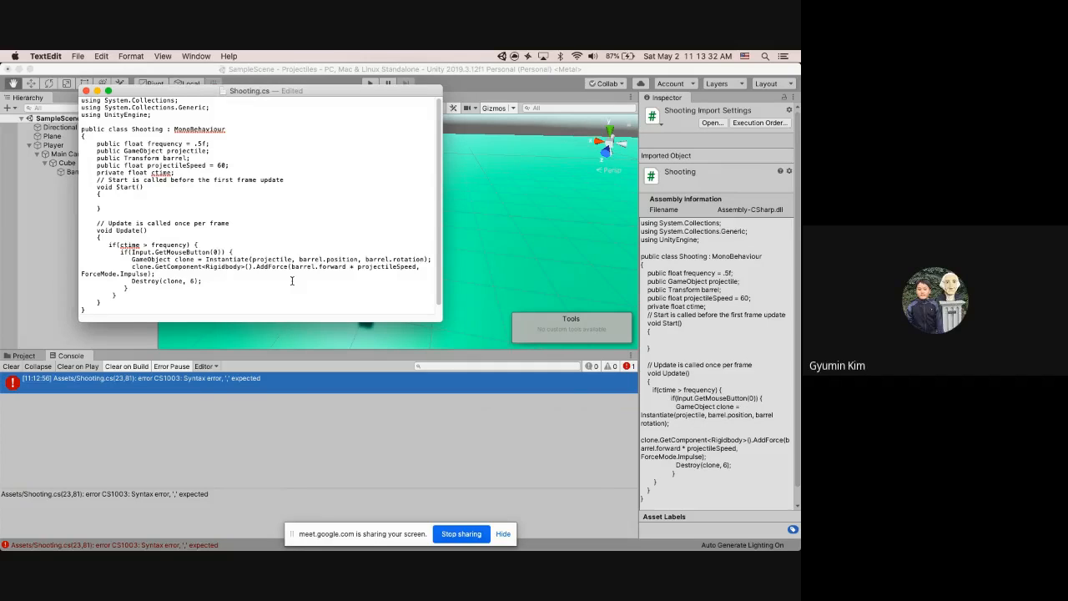
pyautogui.click(507, 248)
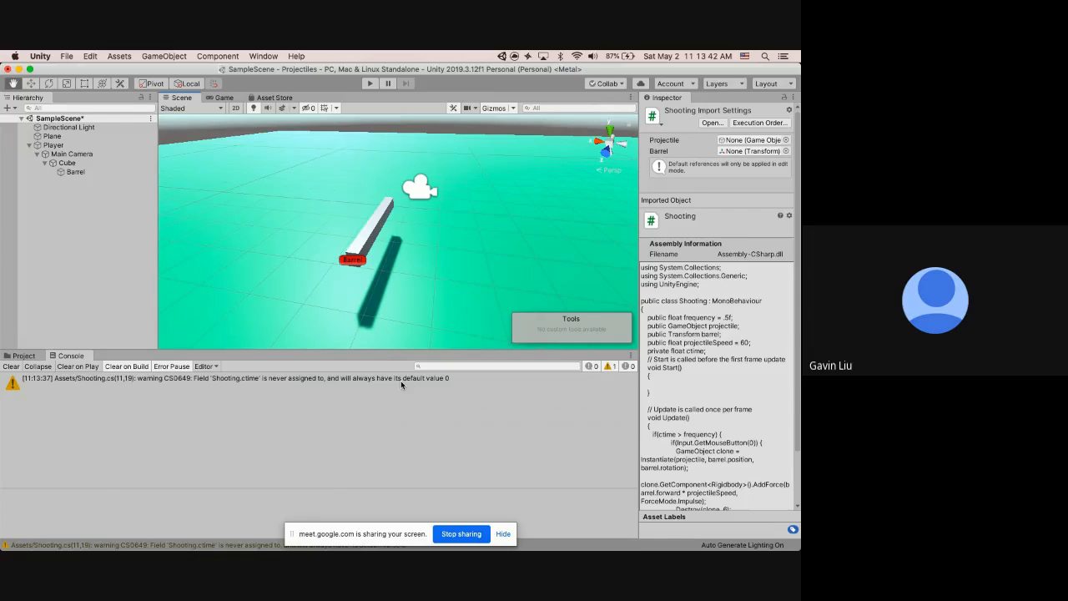
pyautogui.click(456, 534)
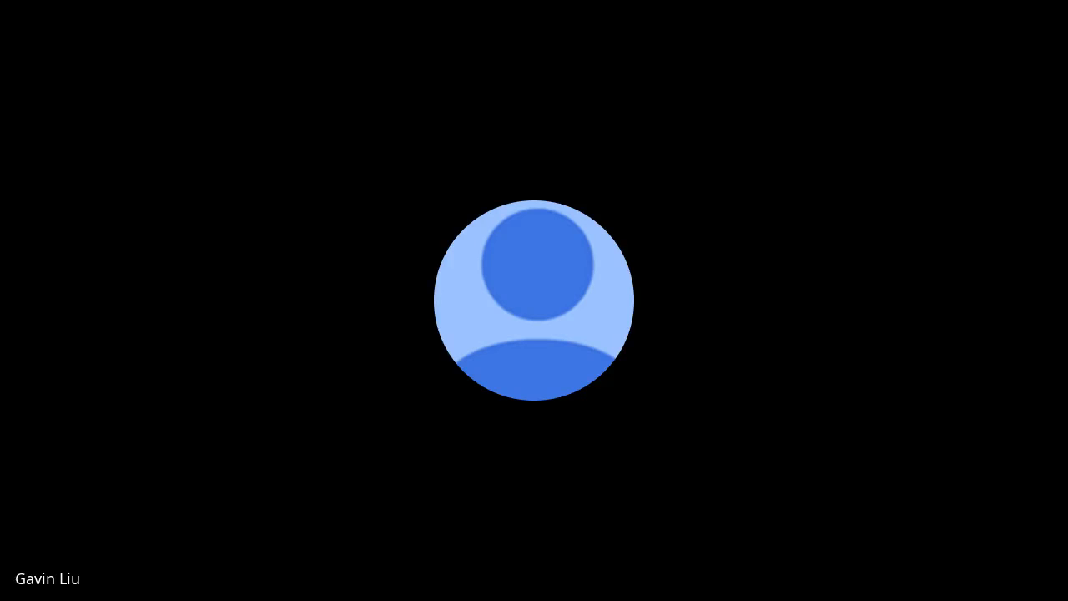